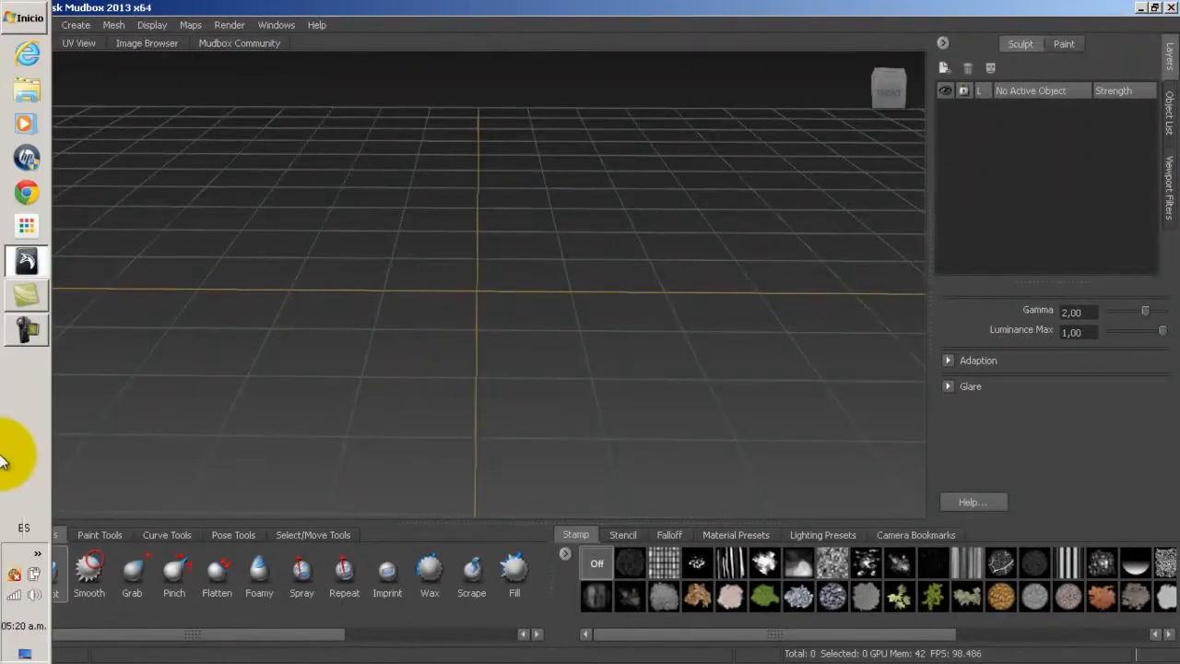
Step: Examine the sculpt, paint, curve, pose and select/move tool sets, plus the scene objects, viewport filters and layers
click(101, 535)
click(168, 535)
click(235, 535)
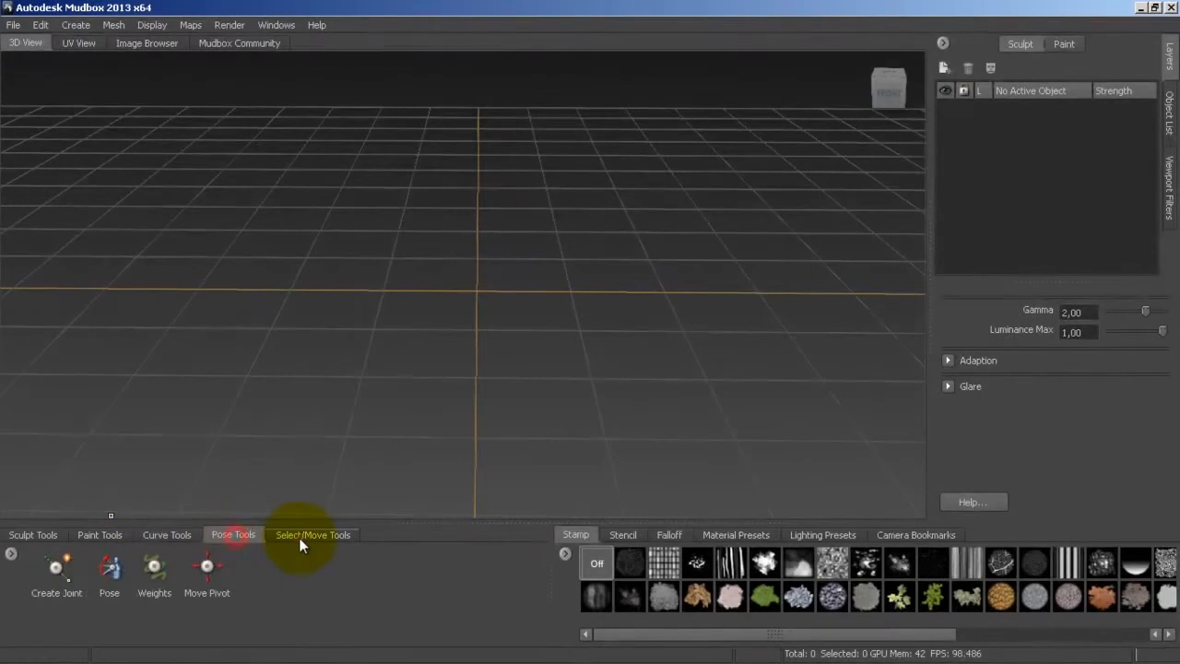
click(300, 538)
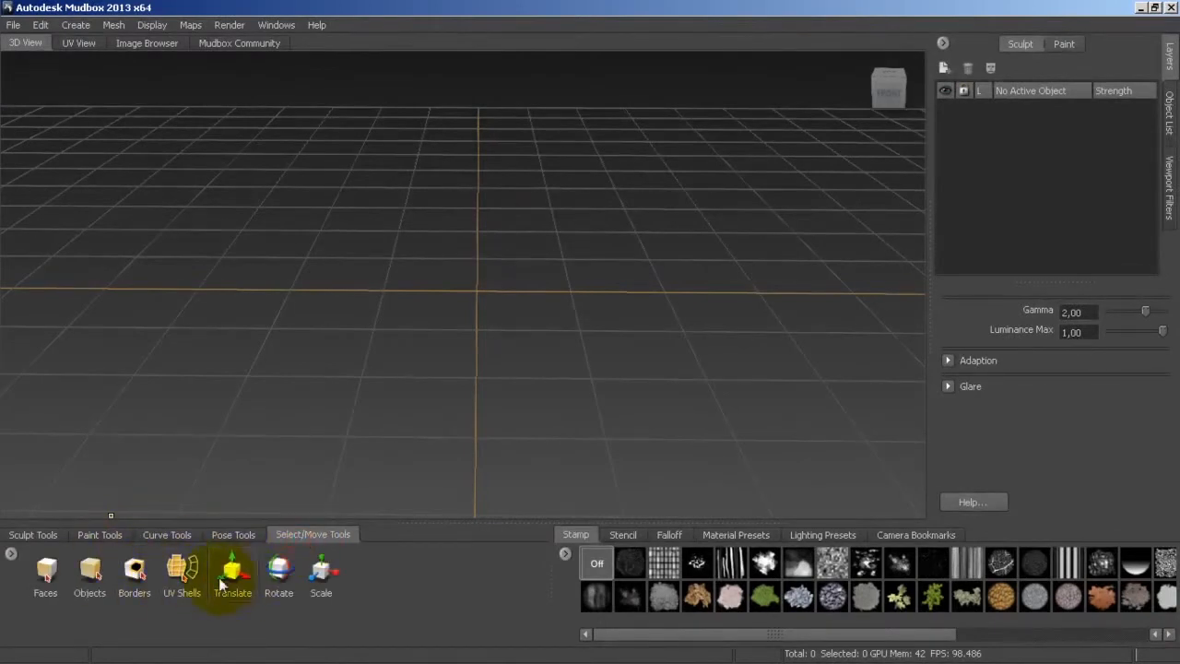
click(37, 534)
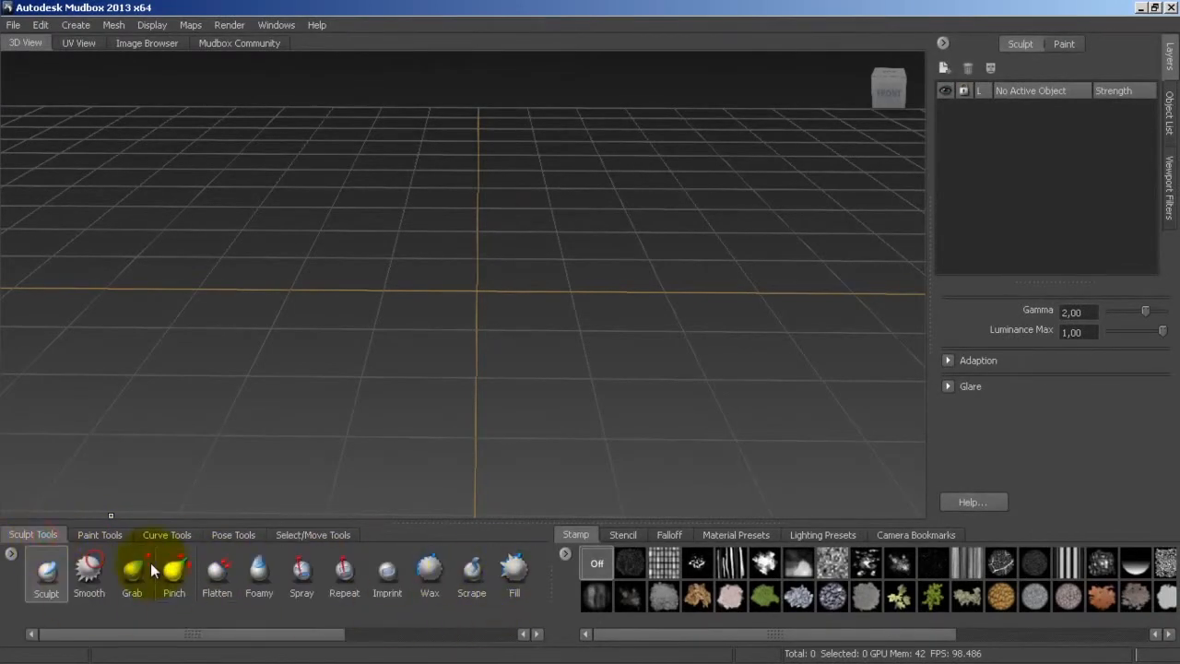
click(105, 536)
click(41, 534)
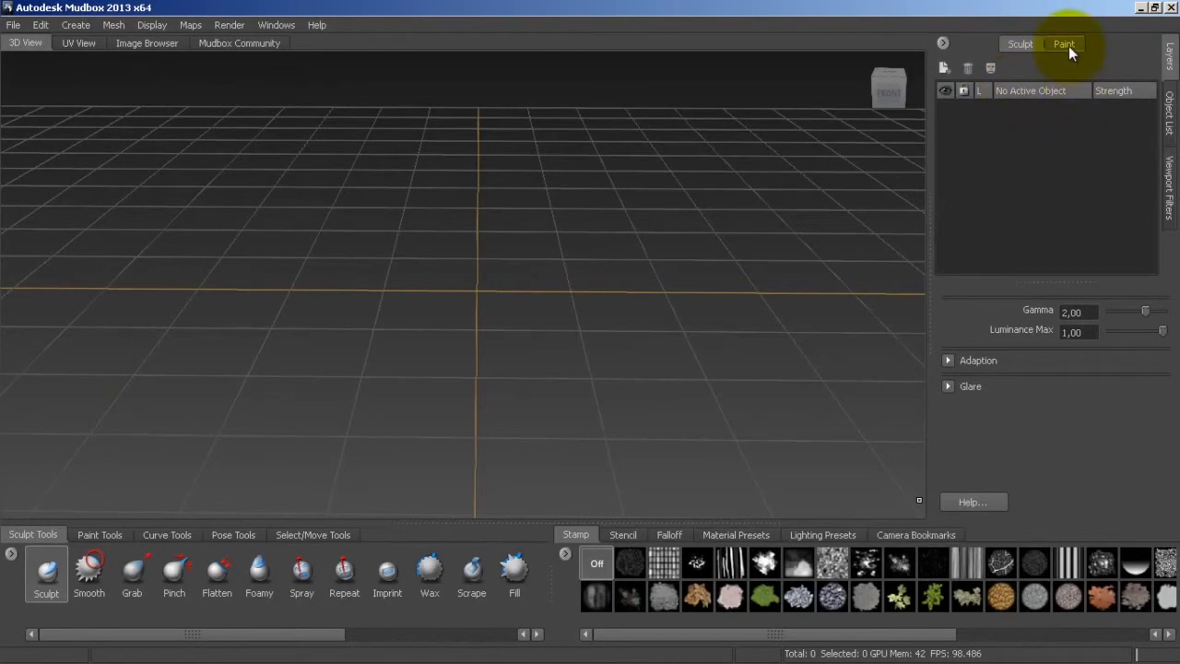
click(1169, 120)
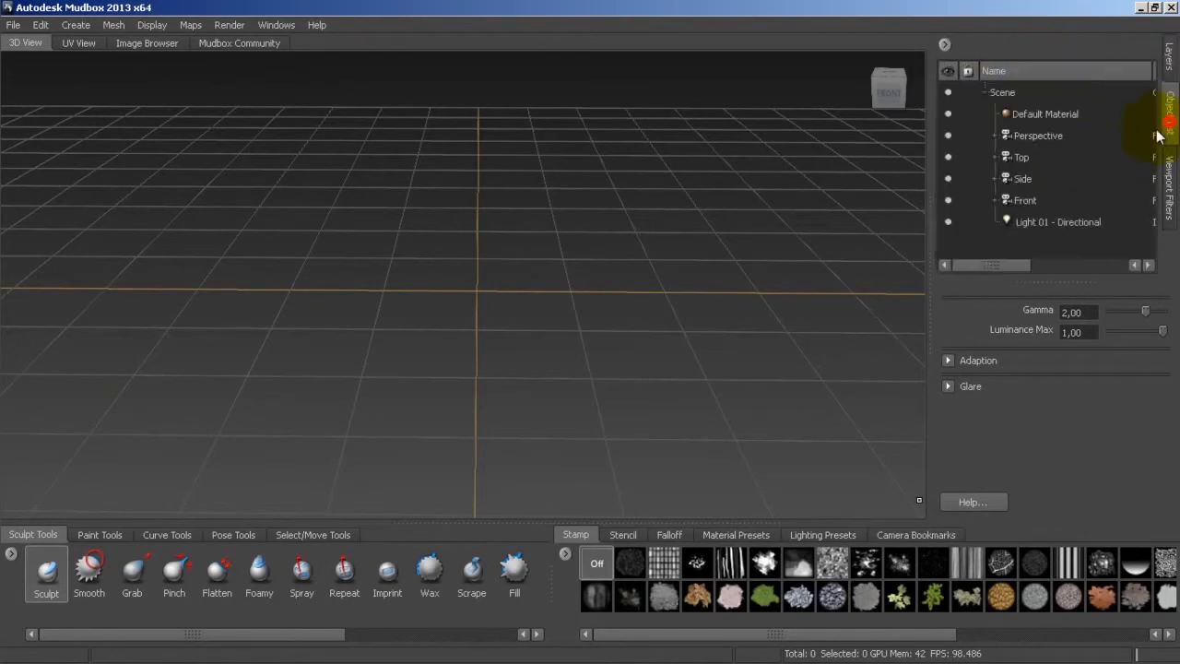
click(1168, 59)
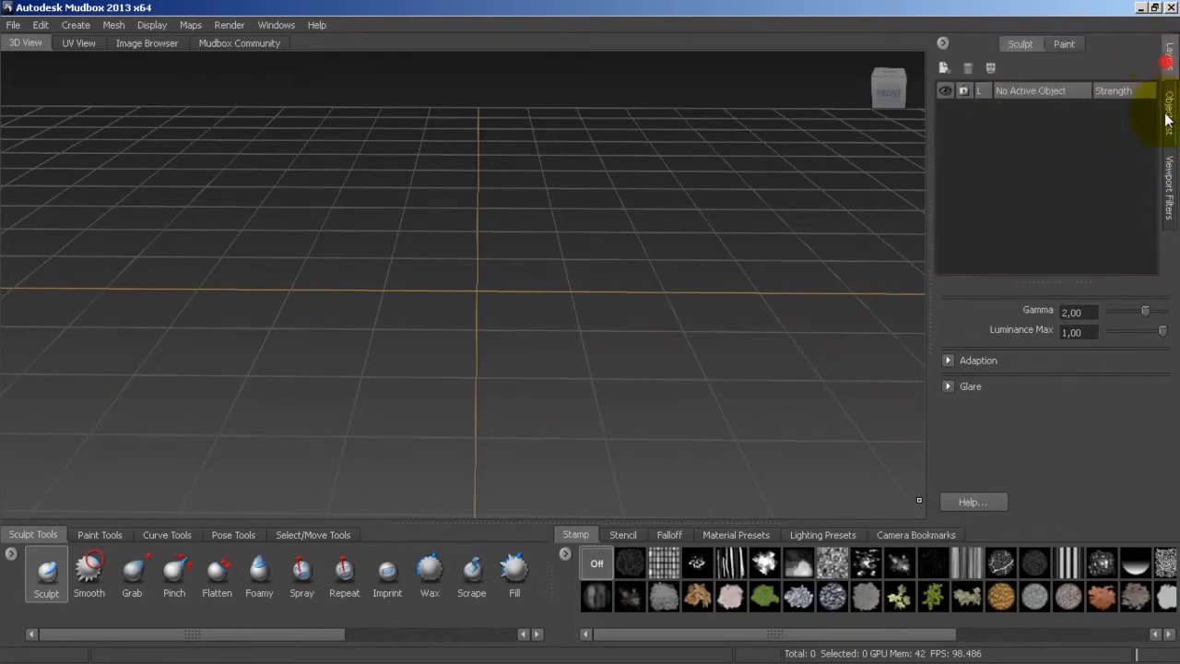
click(1169, 181)
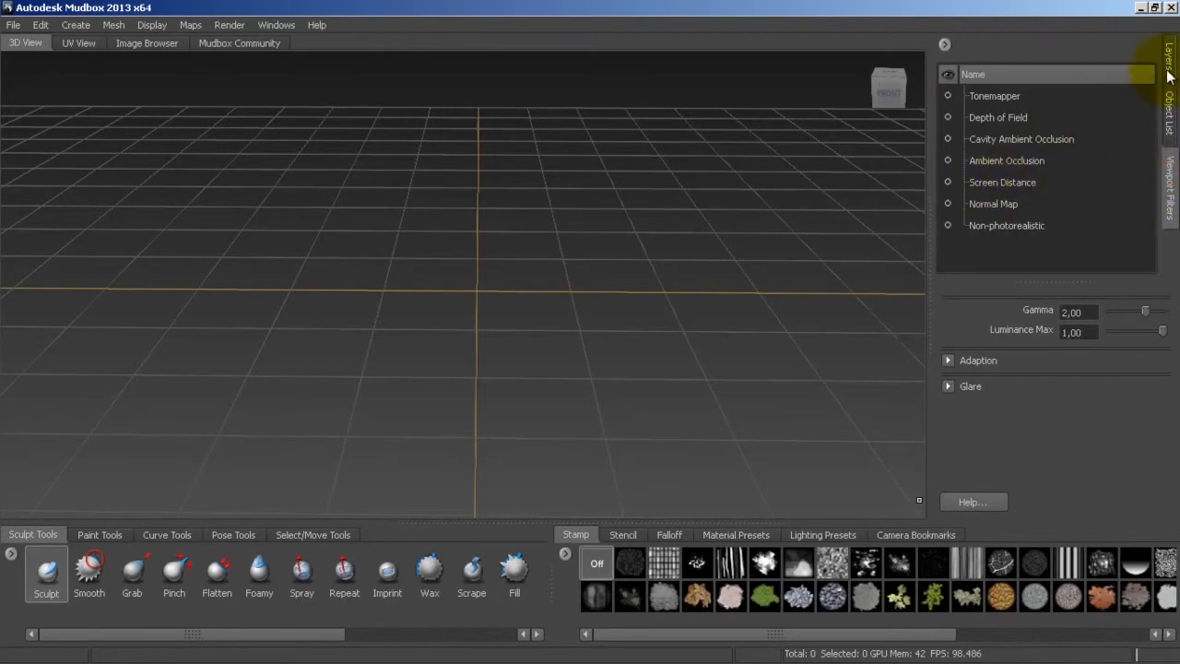
click(1169, 65)
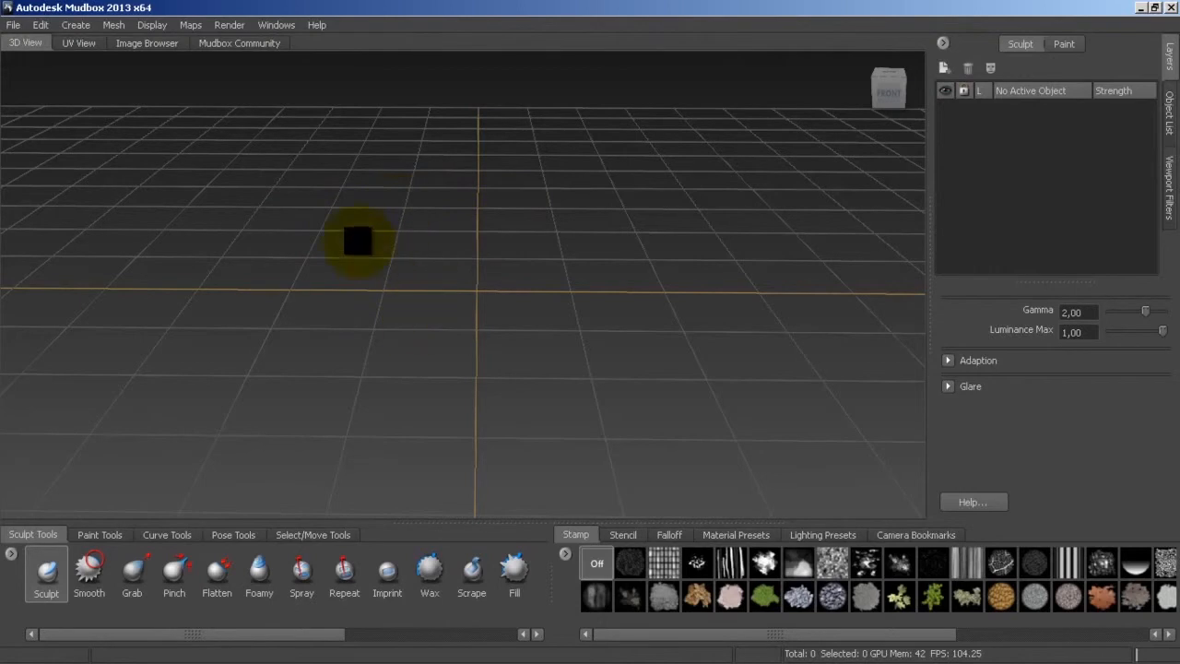
Step: Import the trousers model pantalon.obj from the modelado cuerpo folder into the scene
click(14, 26)
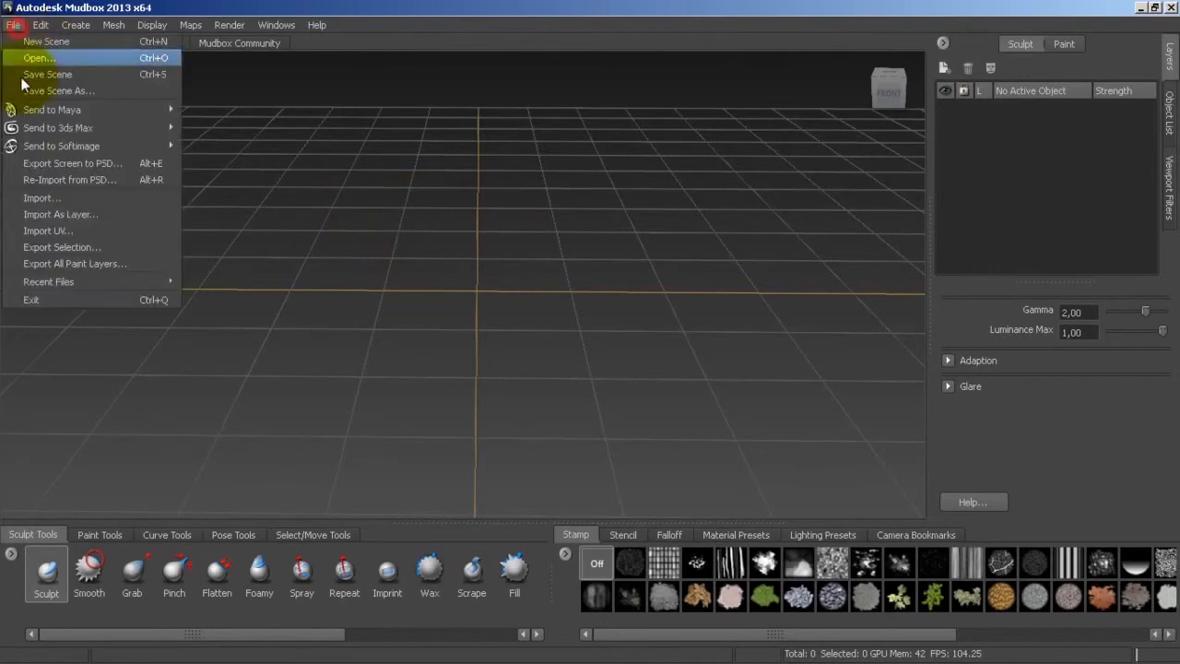
click(54, 199)
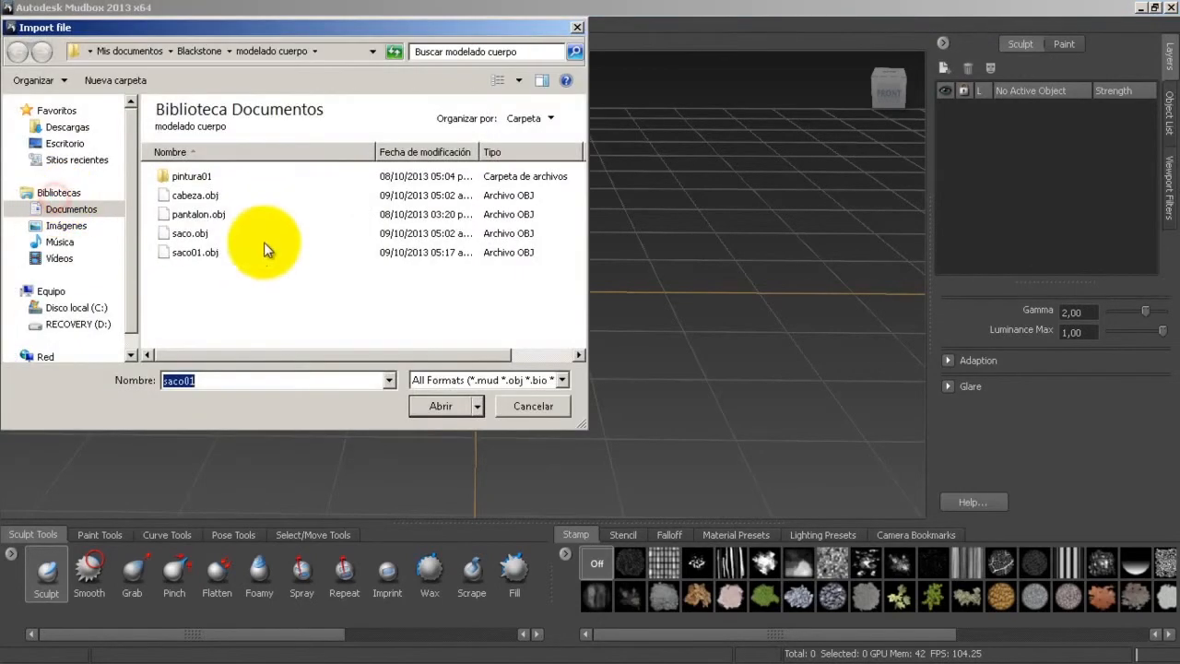
click(187, 215)
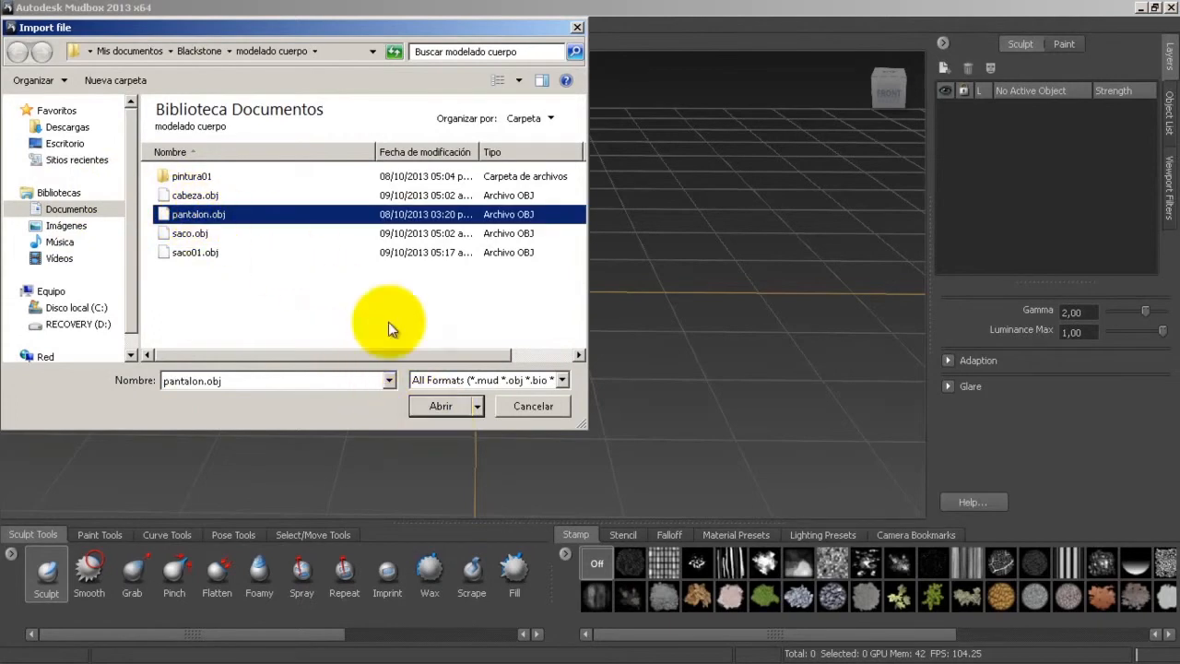
click(441, 406)
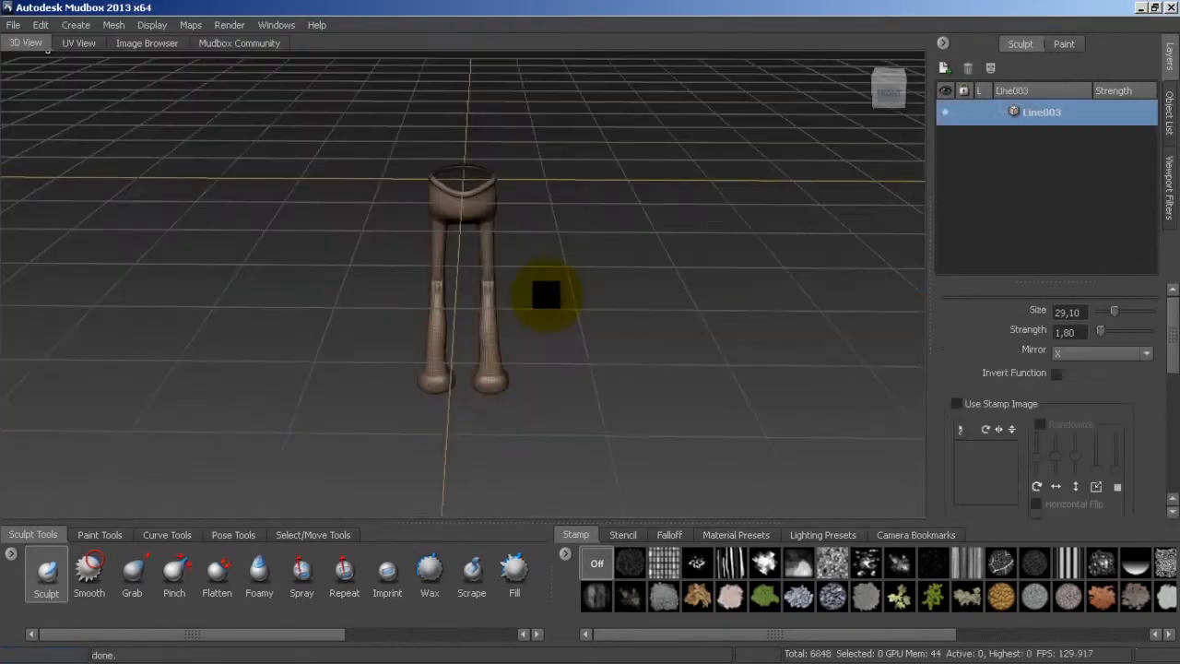
Step: Inspect the imported trousers from several angles and check their UV layout
mouse_move(535, 304)
alt+mouse_down()
mouse_move(508, 316)
mouse_move(584, 316)
mouse_move(559, 314)
mouse_move(569, 304)
mouse_move(155, 282)
alt+mouse_up()
mouse_move(365, 289)
alt+mouse_down()
mouse_move(353, 308)
mouse_move(600, 321)
mouse_move(570, 326)
mouse_move(413, 283)
mouse_move(458, 237)
mouse_move(506, 257)
mouse_move(519, 295)
alt+mouse_up()
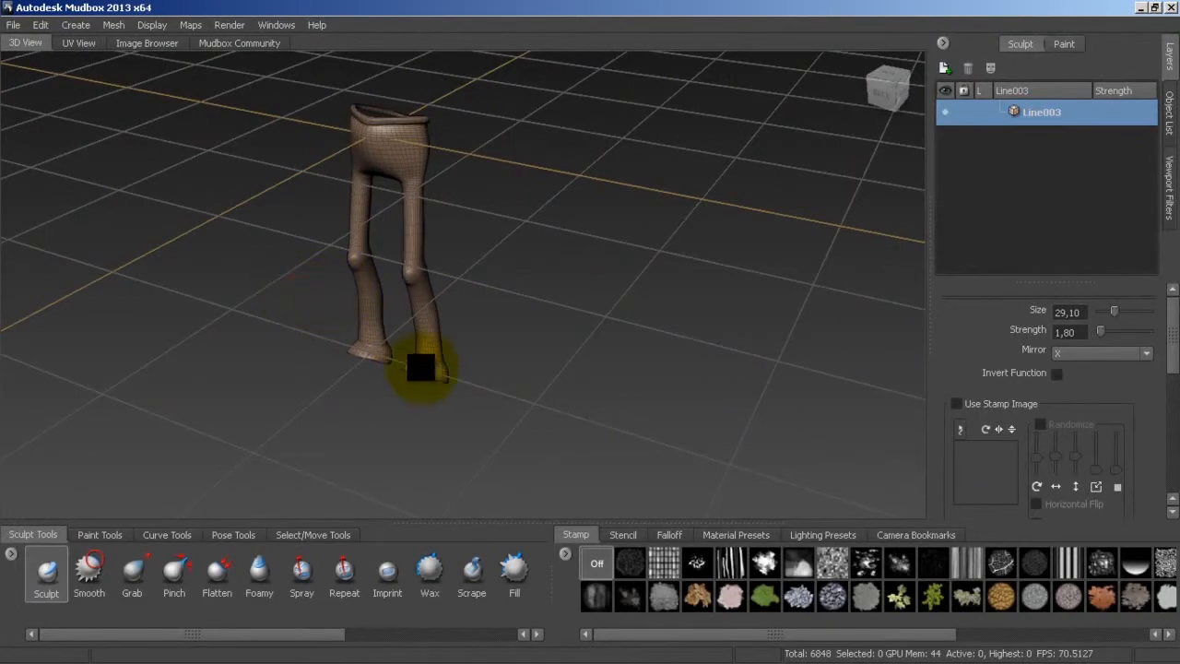
mouse_move(263, 342)
alt+mouse_down()
mouse_move(377, 366)
mouse_move(305, 308)
mouse_move(301, 373)
alt+mouse_up()
mouse_move(326, 329)
alt+mouse_down()
mouse_move(343, 316)
mouse_move(58, 303)
mouse_move(242, 298)
mouse_move(258, 245)
mouse_move(14, 307)
mouse_move(323, 310)
mouse_move(361, 376)
mouse_move(264, 322)
mouse_move(185, 308)
mouse_move(344, 316)
alt+mouse_up()
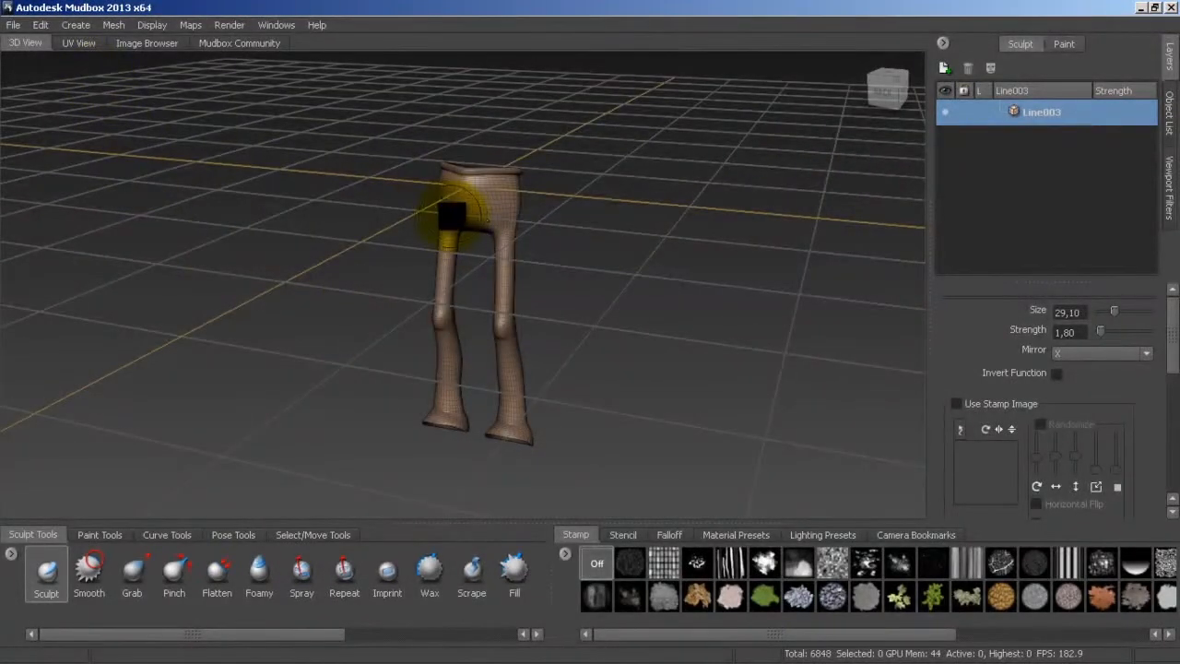
click(78, 42)
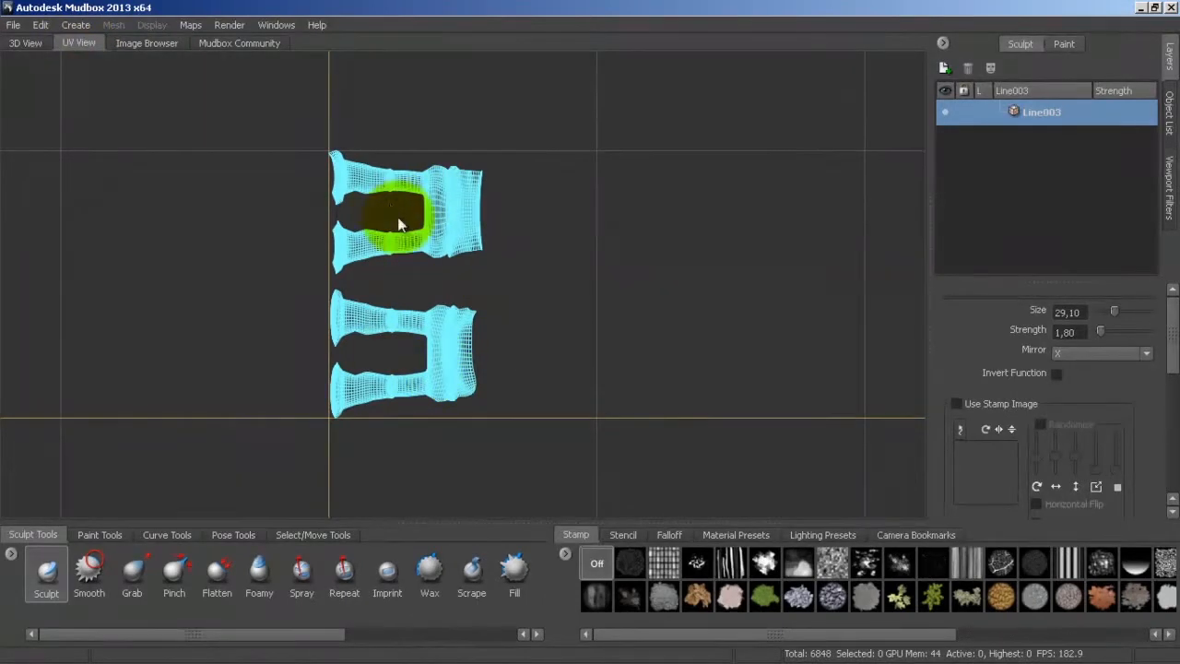
click(26, 44)
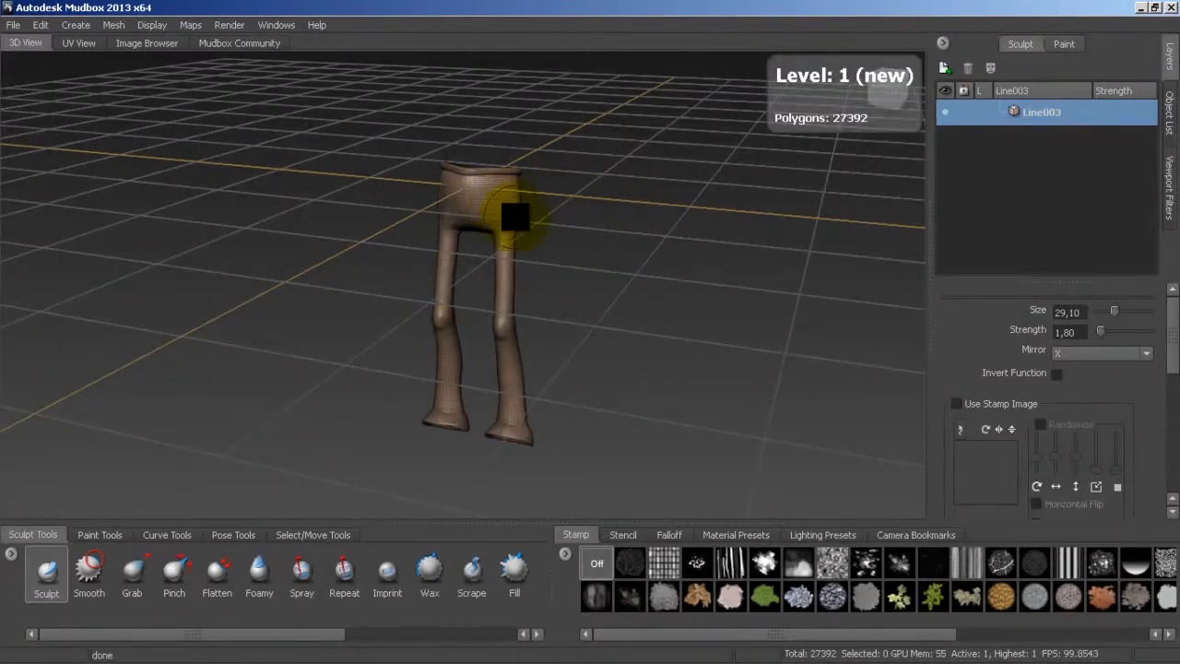
Step: Turn off the wireframe display and subdivide the trousers mesh up to level 3
key(w)
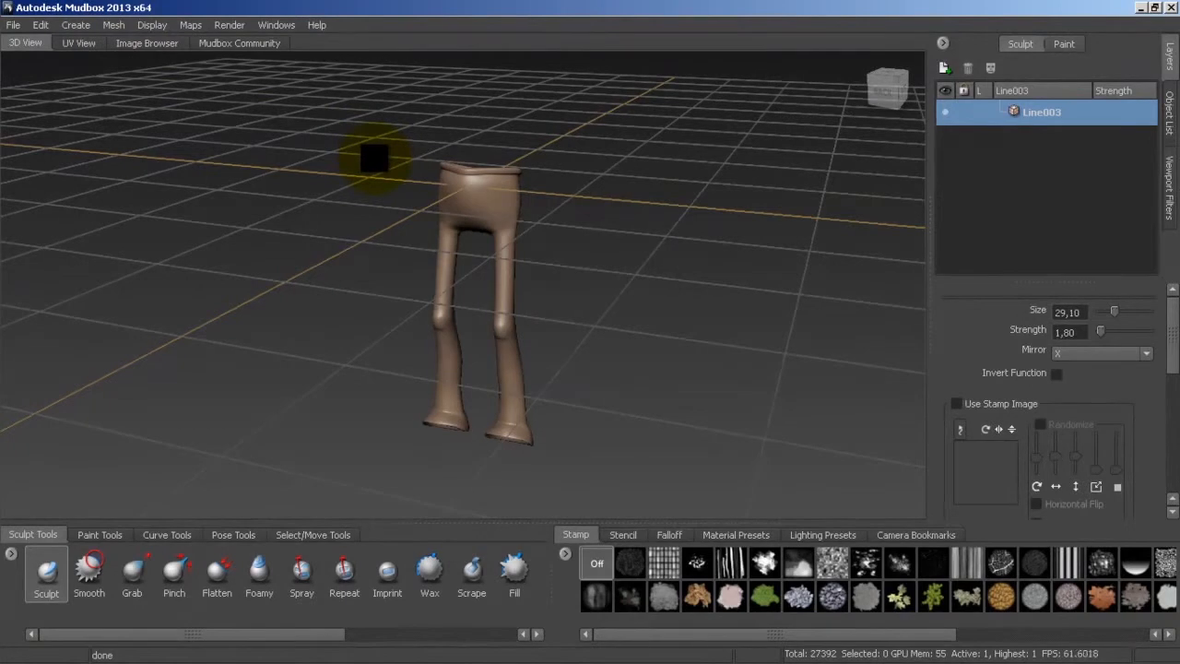
key(shift+d)
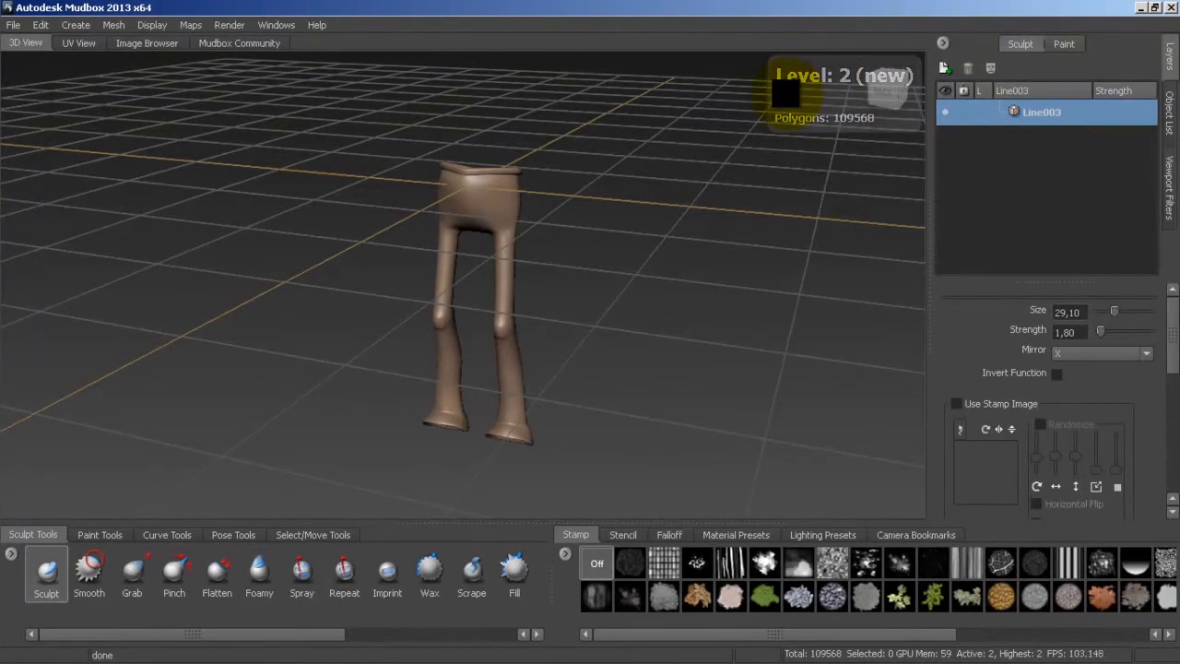
scroll(725, 116, up, 5)
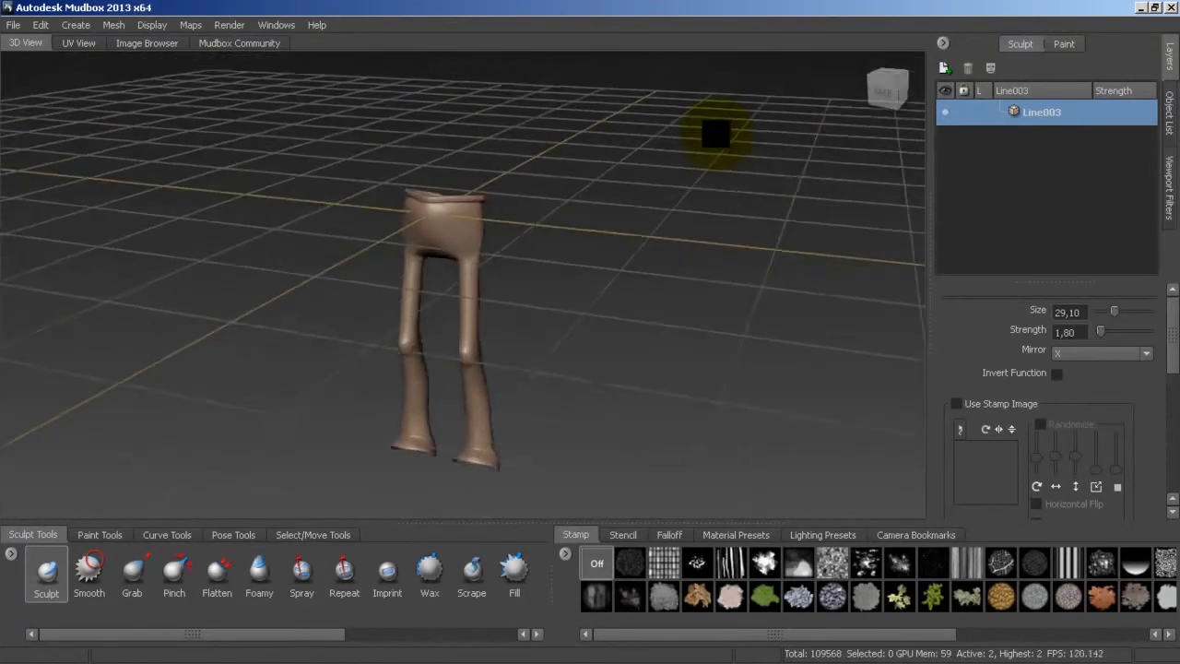
alt+drag(715, 133, 632, 203)
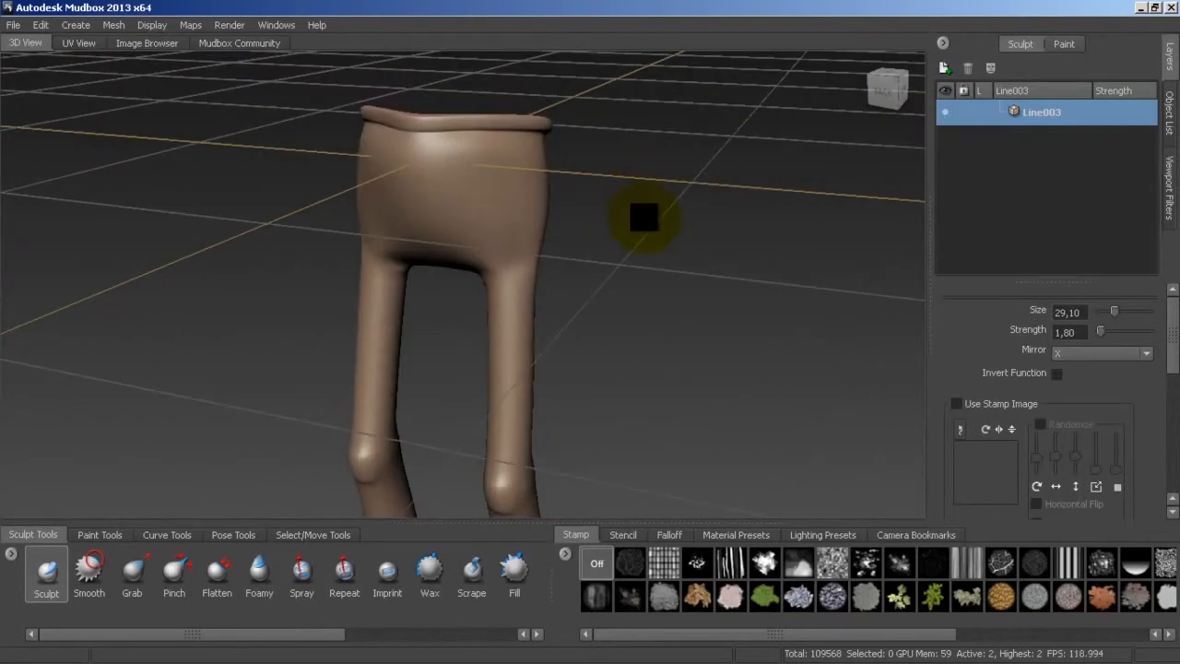
key(shift+d)
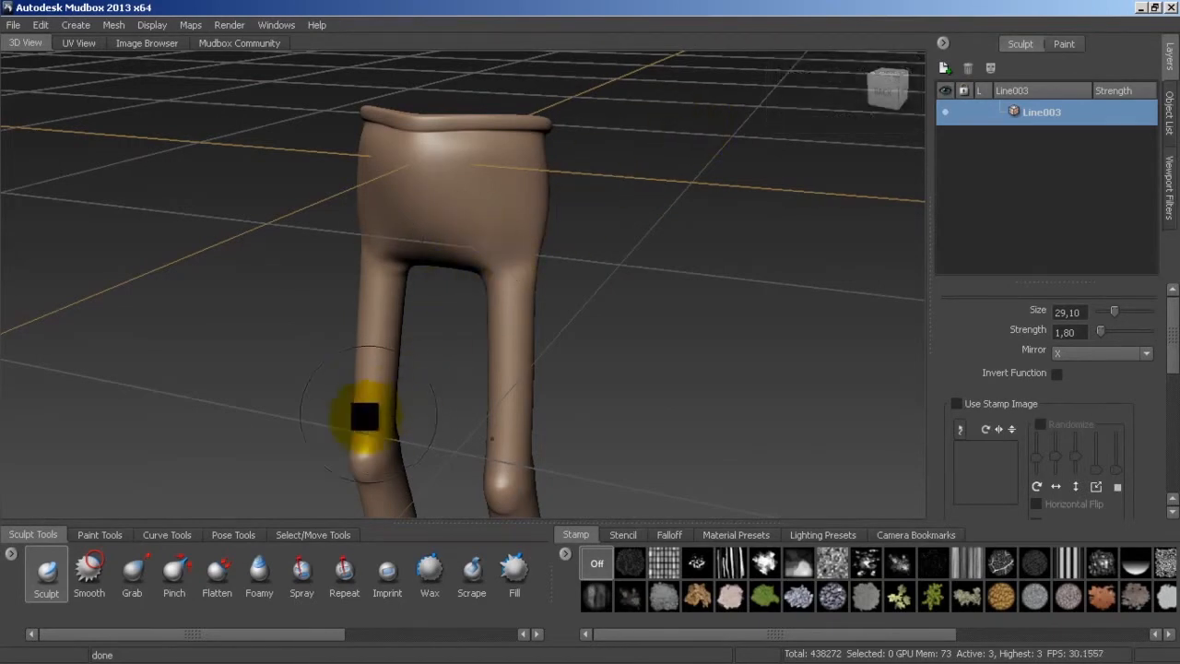
Step: Choose the Paint Brush and set its colour to dark blue
click(79, 535)
click(53, 572)
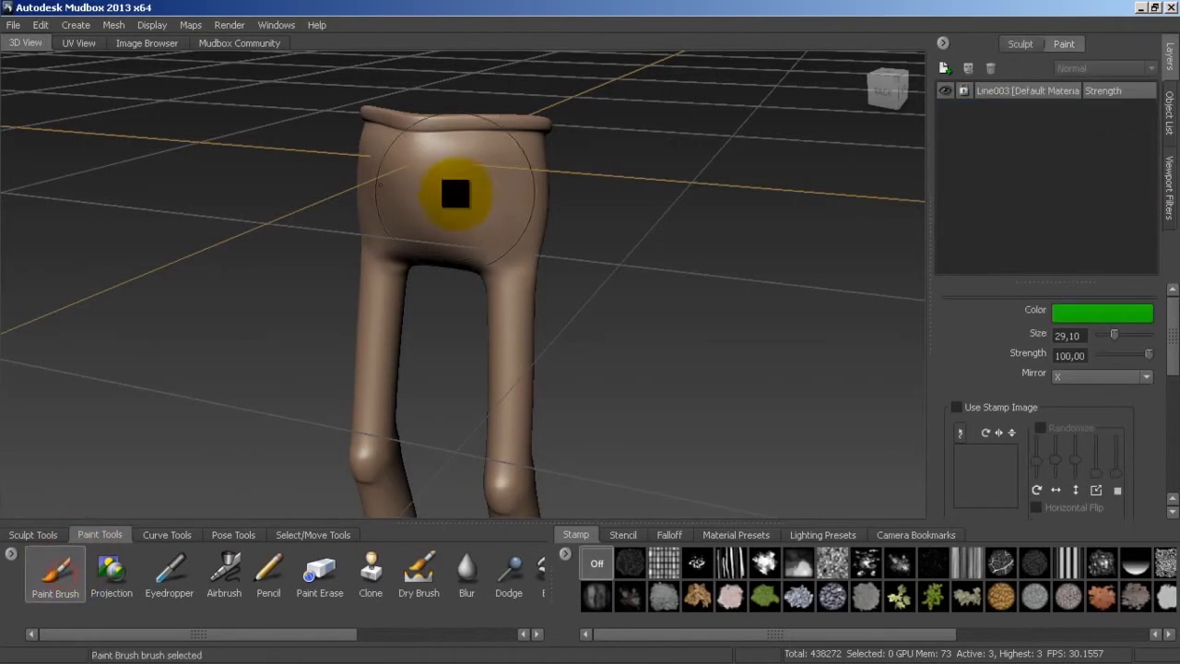
click(1074, 311)
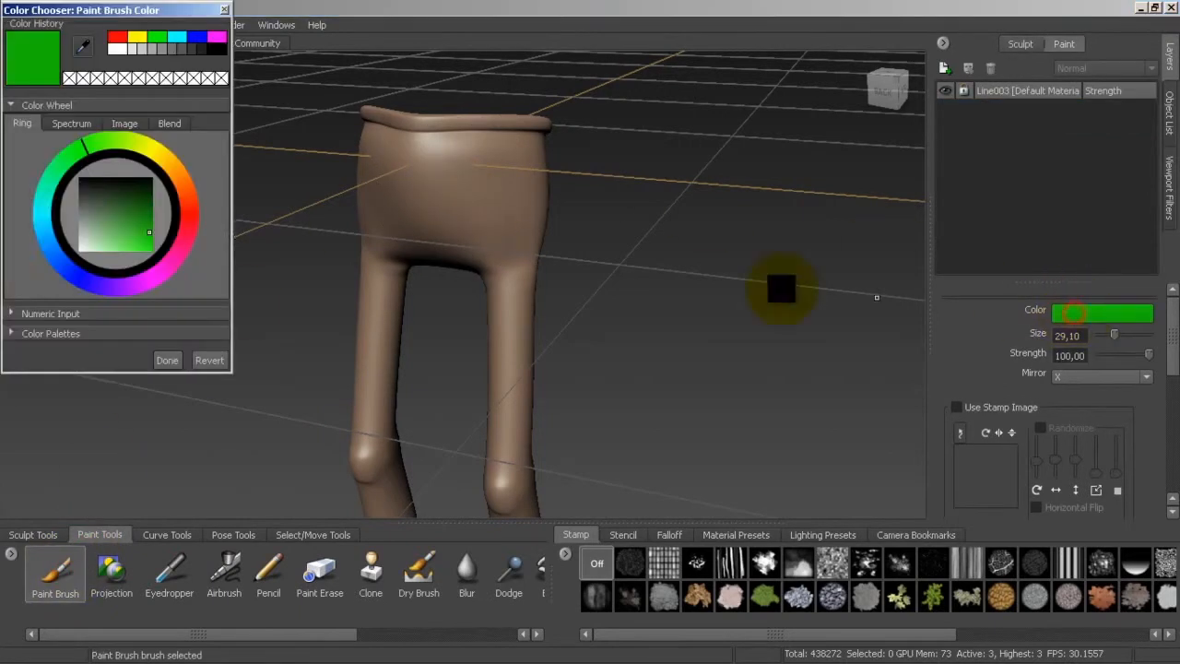
click(50, 275)
drag(115, 234, 151, 216)
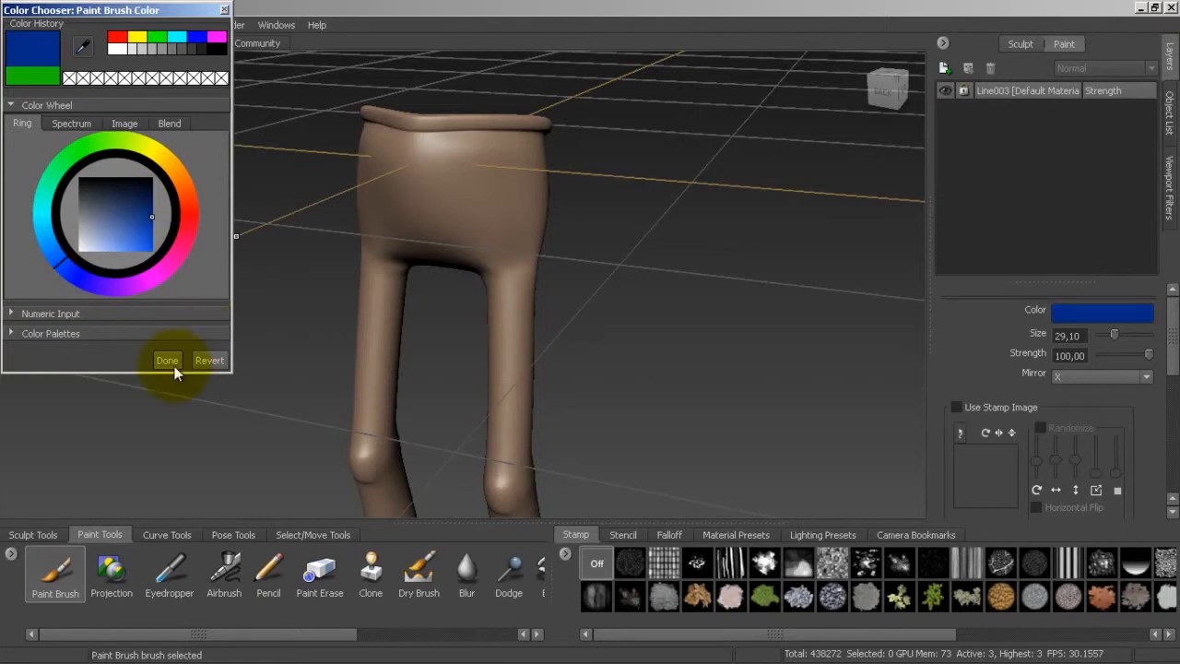
click(175, 365)
Step: Create a 2048 diffuse paint layer named base on the trousers, saved as TIFF [8 bit, RGBA]
click(496, 214)
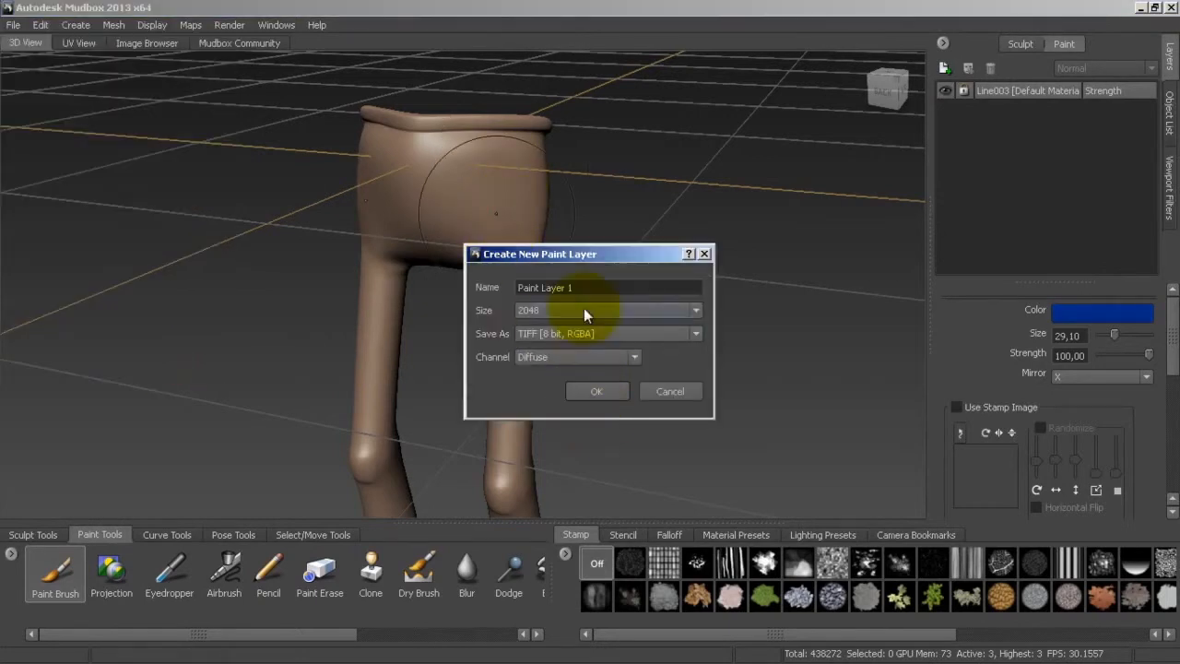
drag(581, 288, 504, 287)
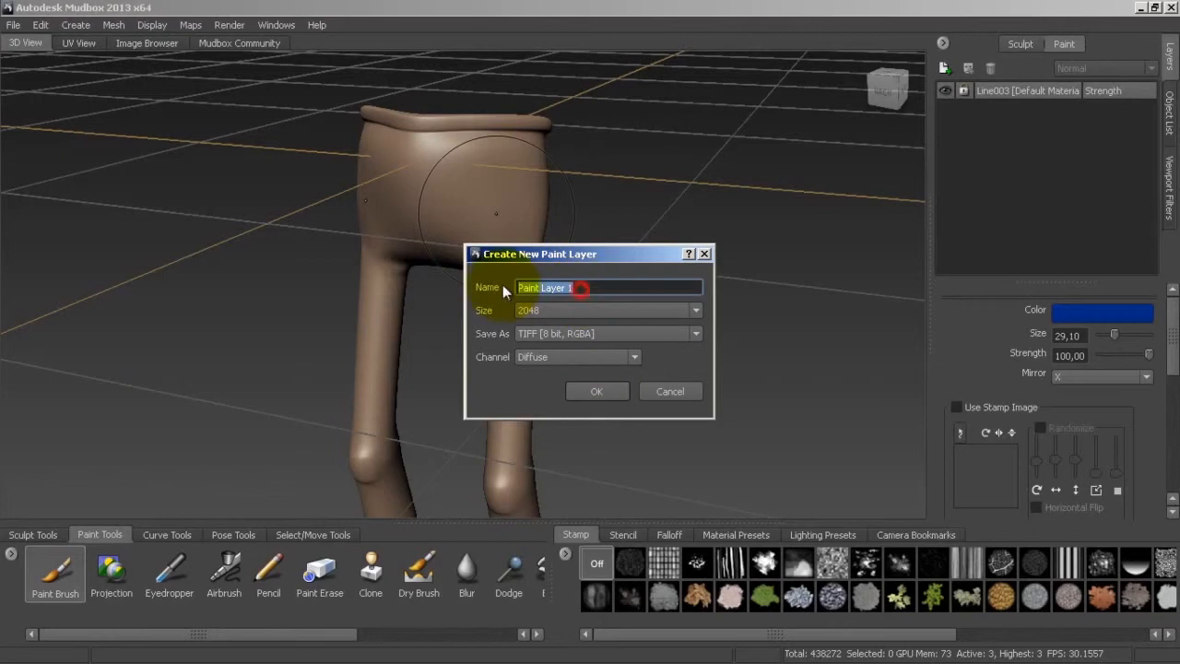
text(base)
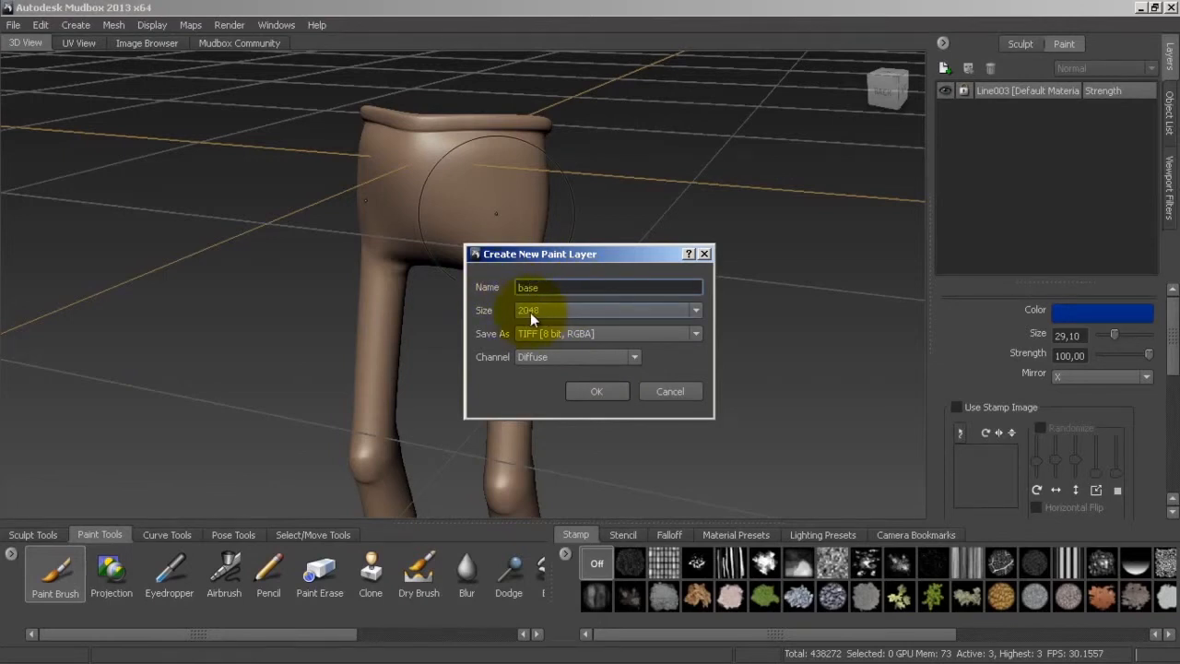
click(592, 391)
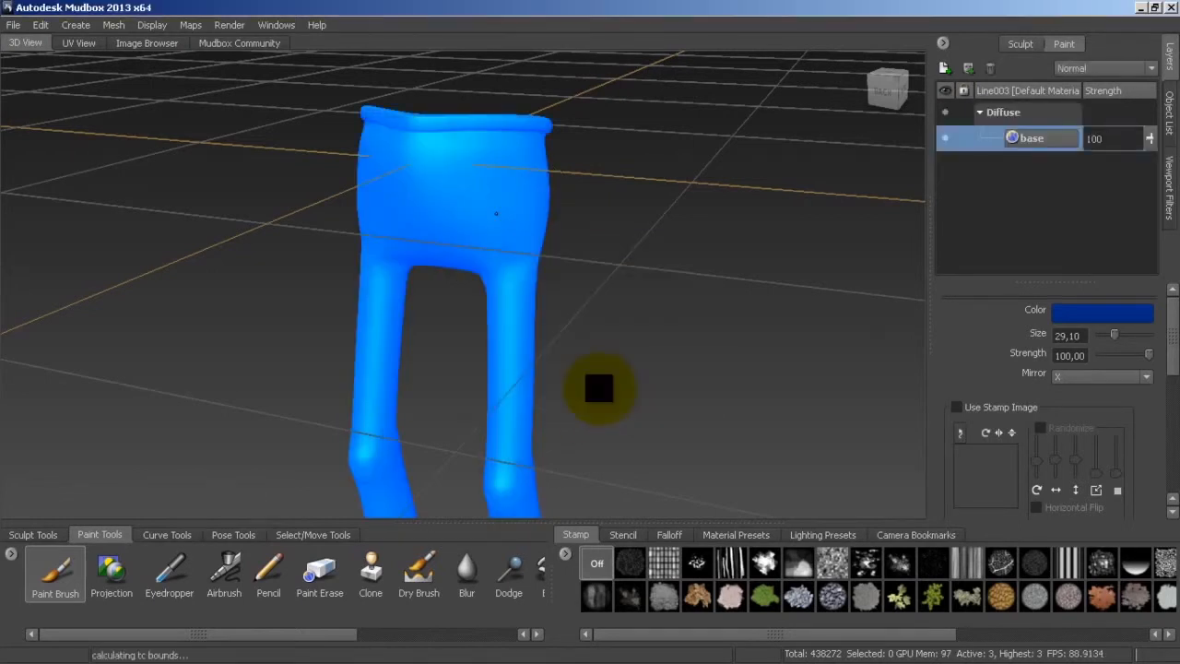
Step: Select the trousers mesh among the scene objects and inspect its properties
right_drag(480, 210, 447, 254)
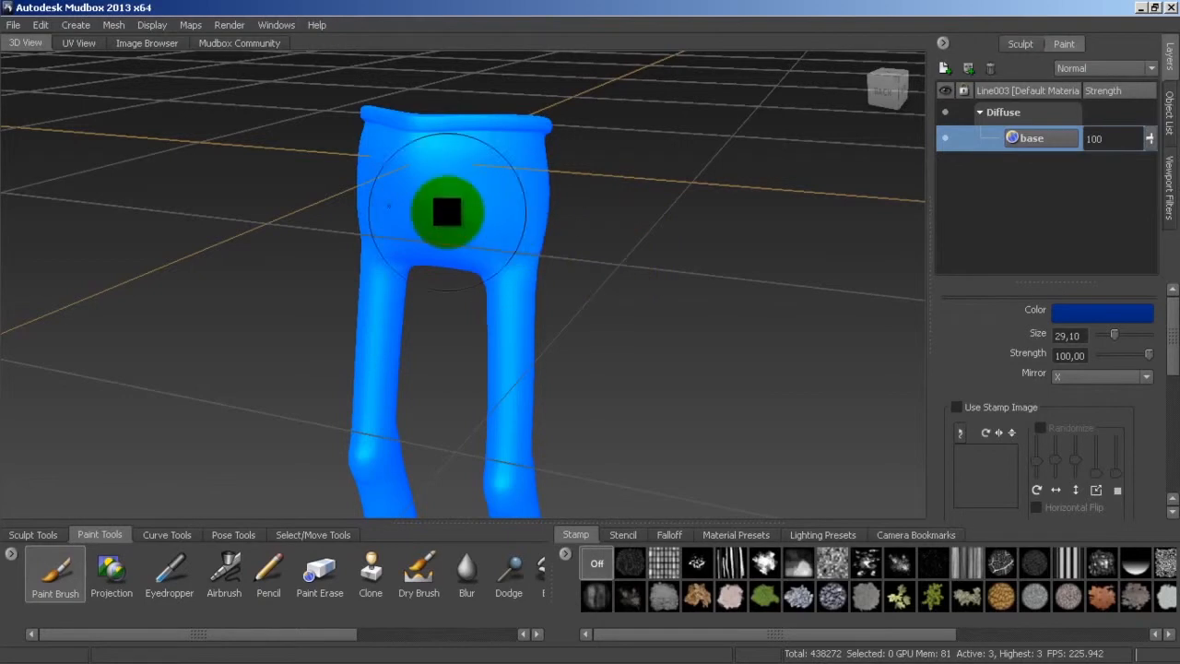
right_drag(471, 199, 418, 202)
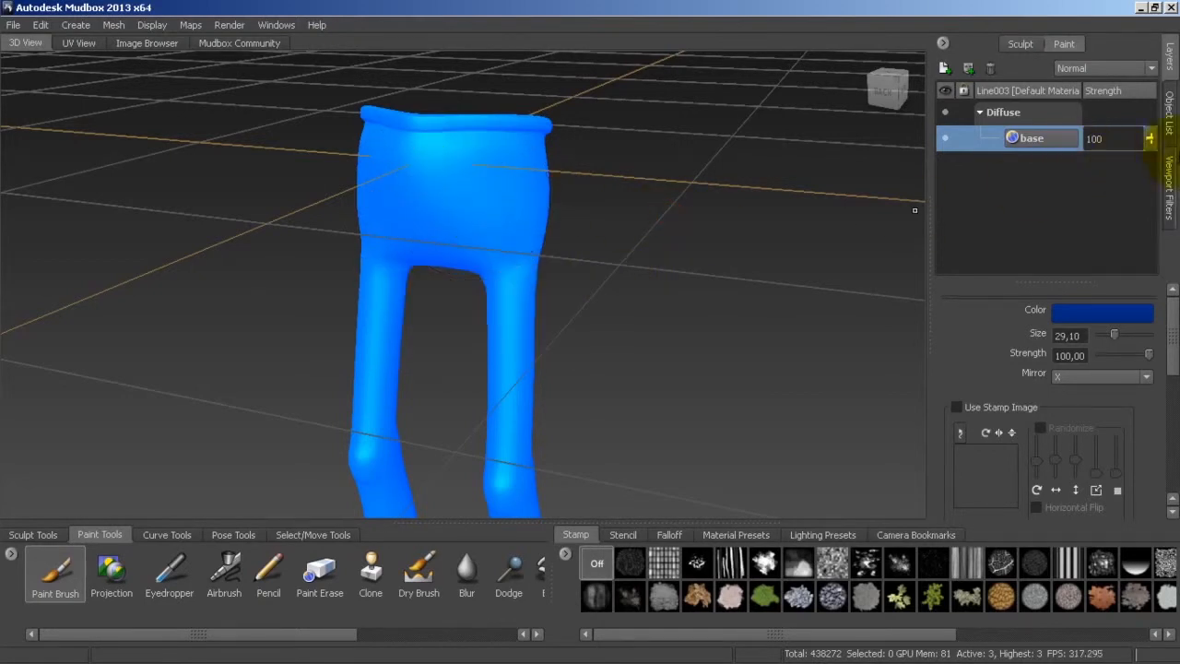
click(1169, 181)
click(1166, 120)
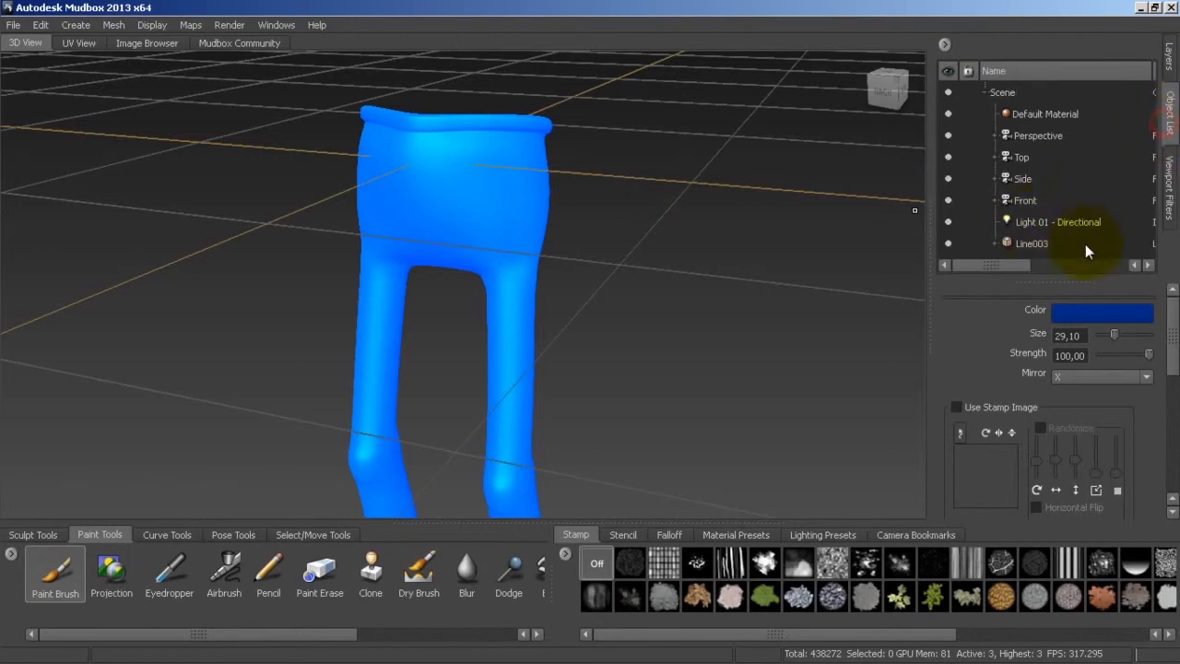
click(1031, 244)
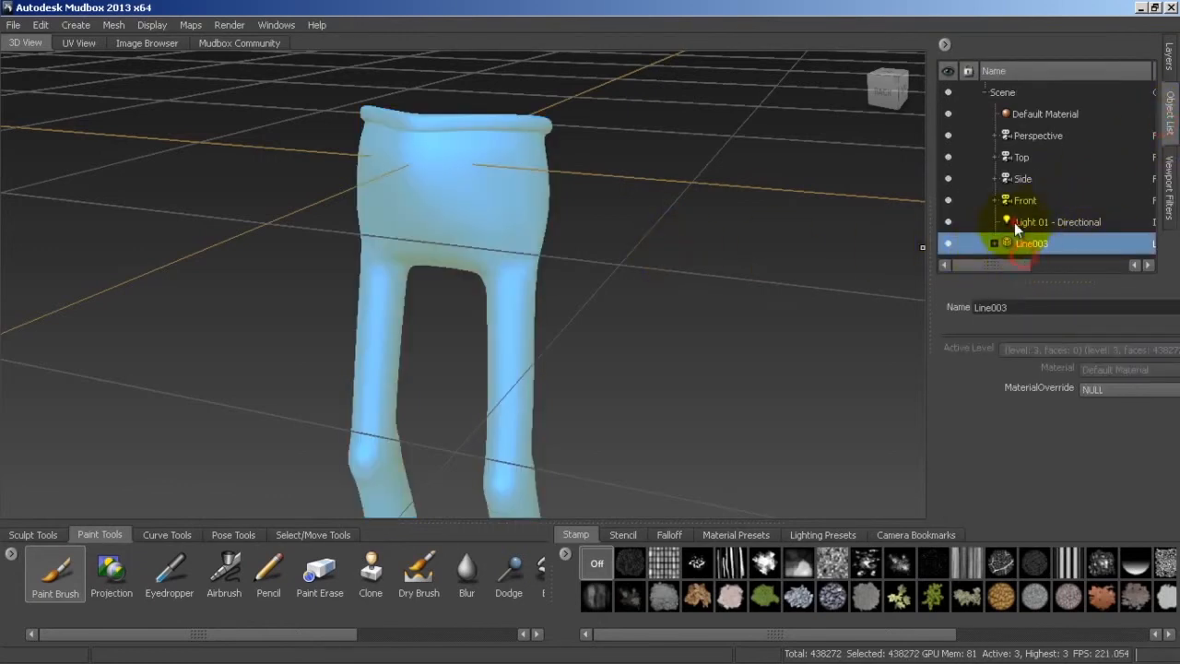
Step: Select the Light 01 - Directional scene light and deselect the trousers model
click(1019, 222)
right_click(483, 215)
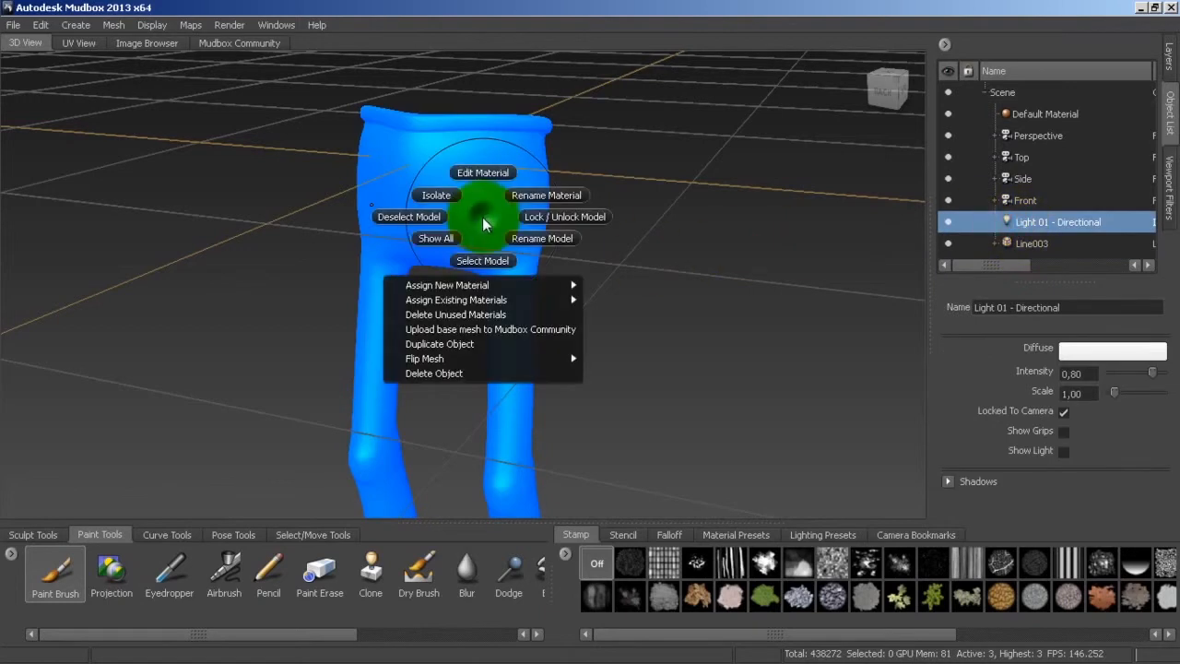
click(434, 218)
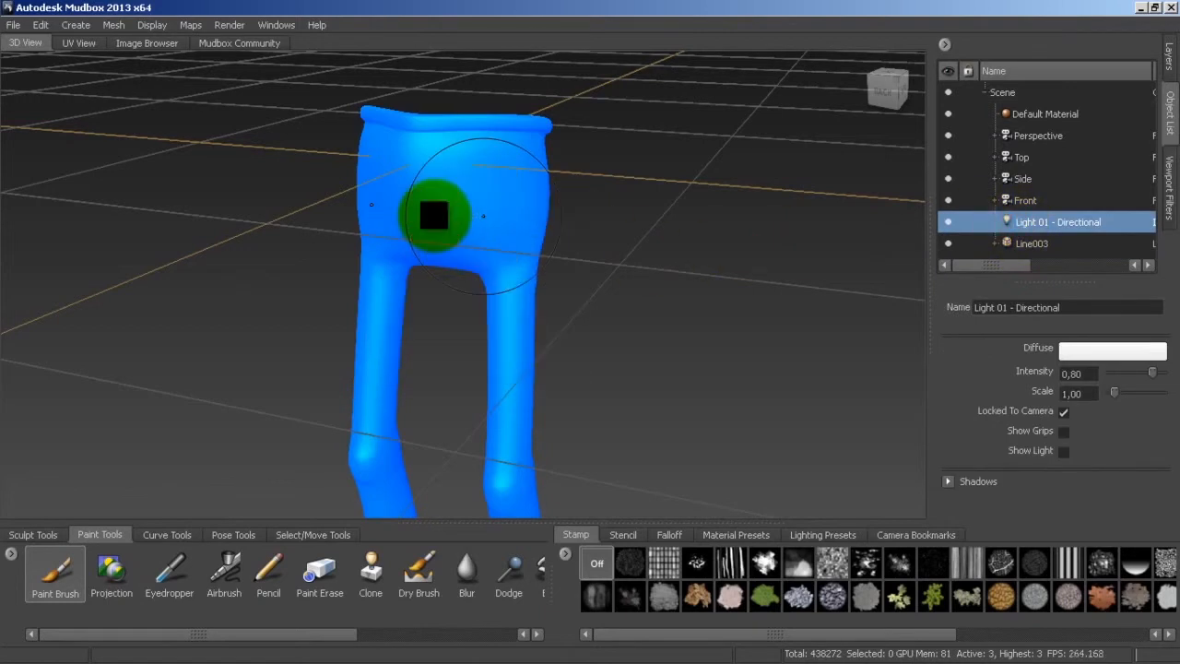
alt+drag(603, 299, 474, 237)
Step: Set the directional light's diffuse colour to the dark blue stored in the colour history
click(1060, 351)
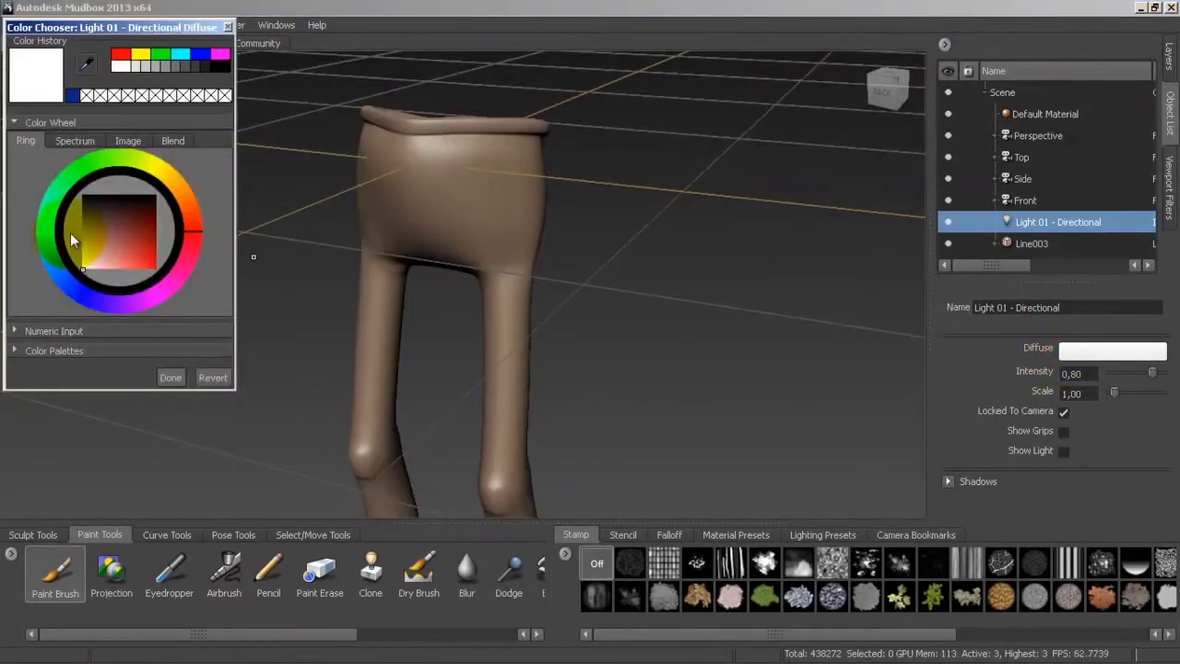
click(76, 288)
click(151, 250)
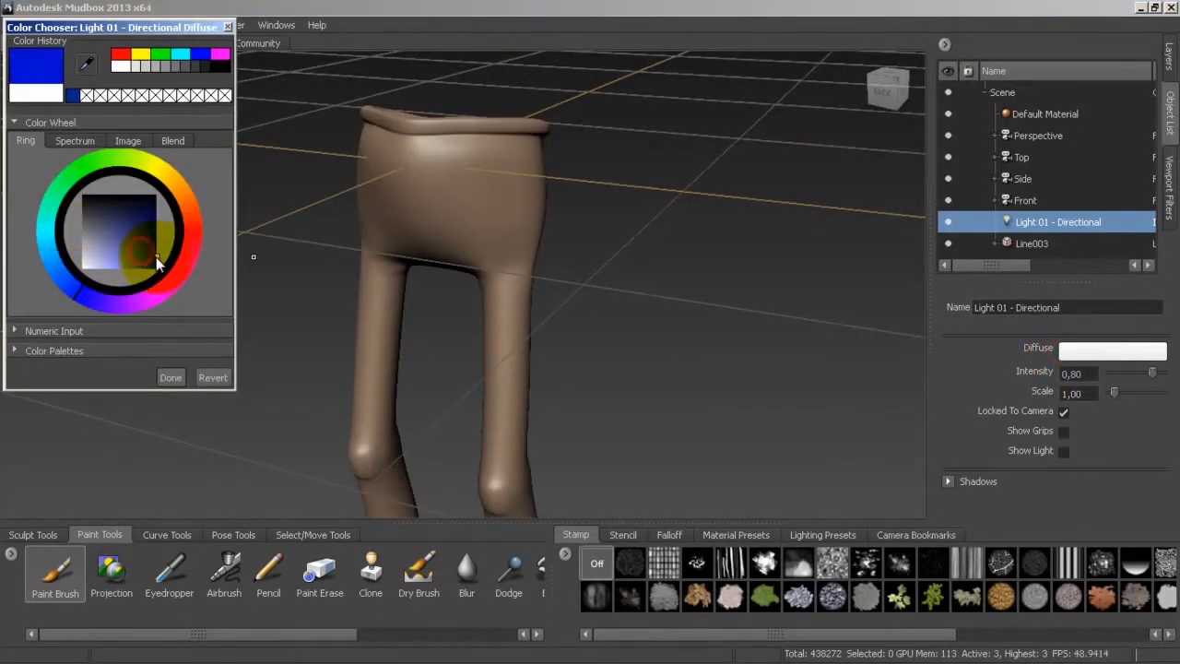
click(71, 96)
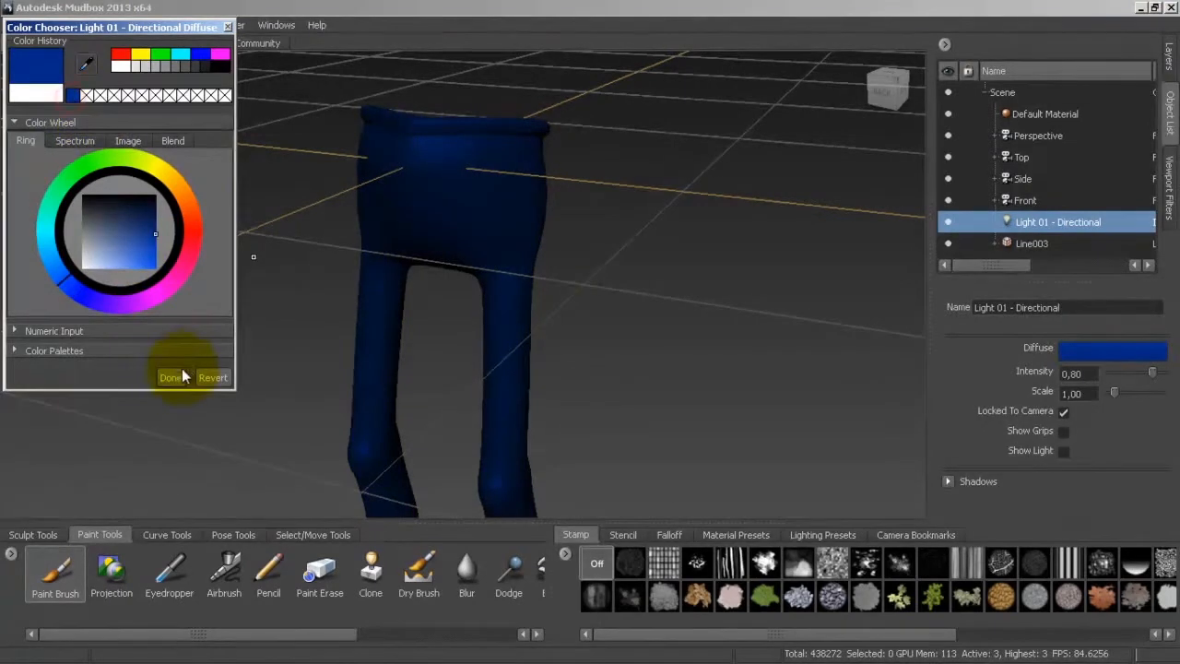
click(174, 377)
alt+drag(600, 308, 499, 238)
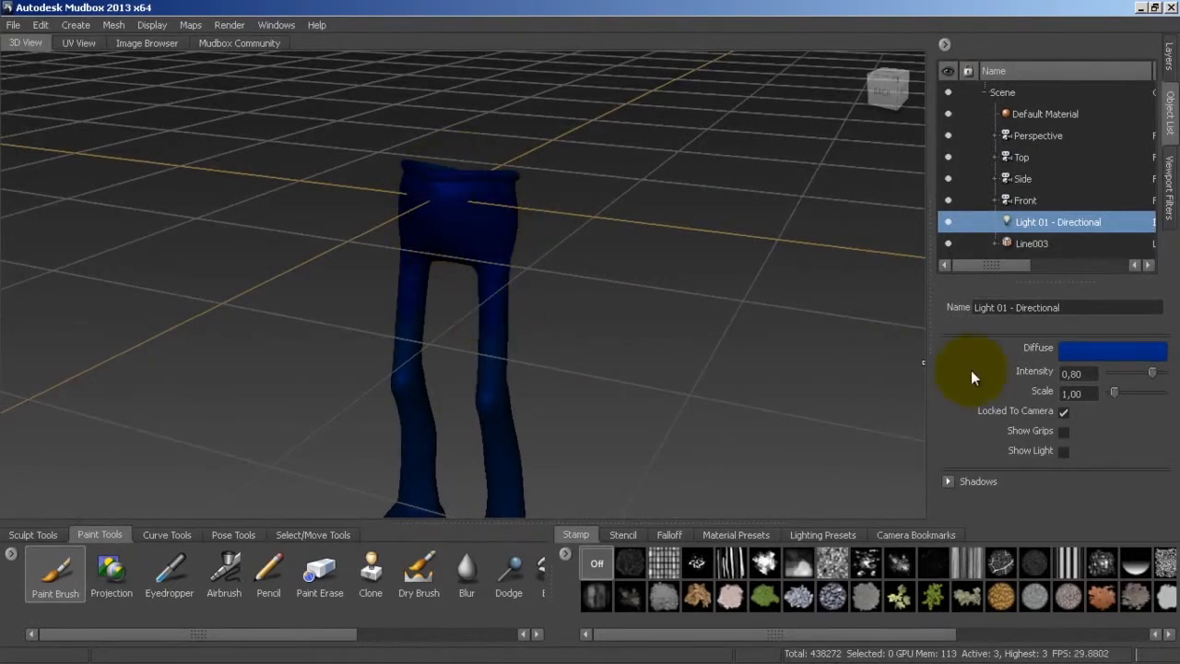
Step: Review the trousers' paint and sculpt layers and the directional light's shadow settings
click(1165, 70)
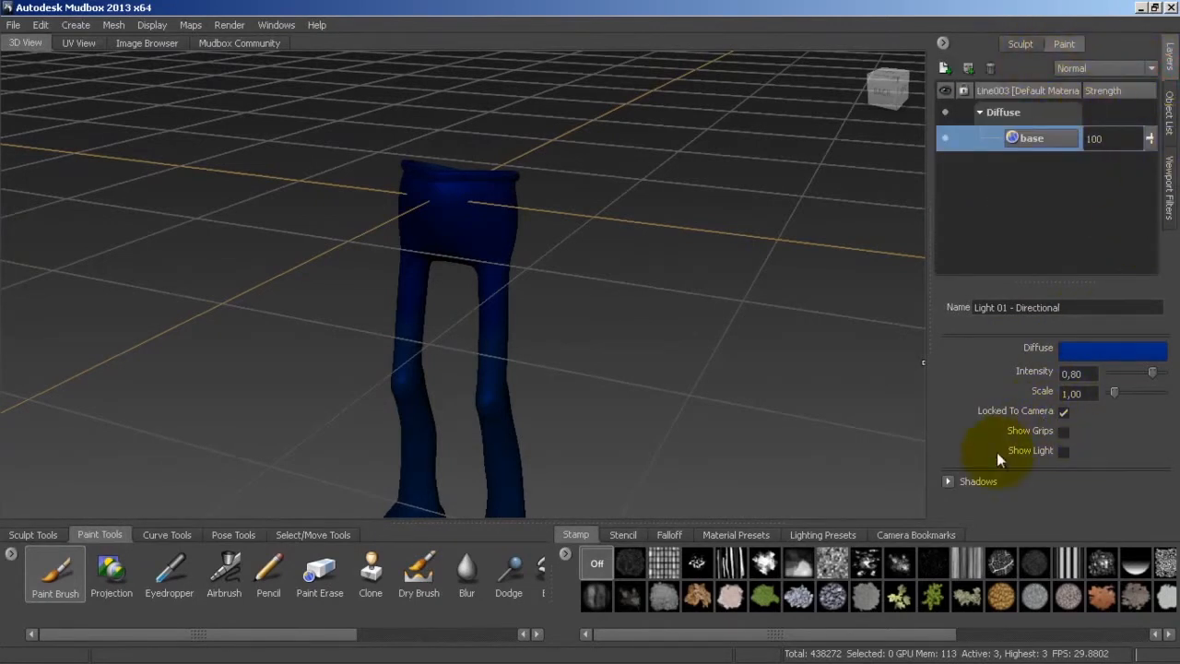
click(1021, 43)
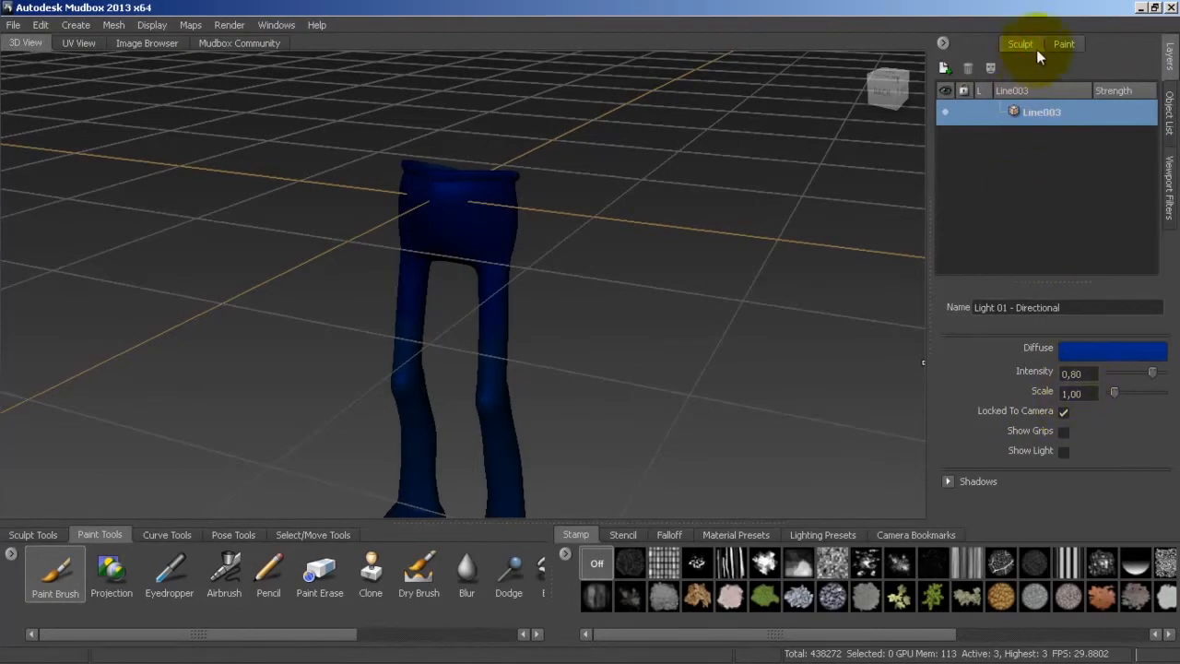
click(1061, 44)
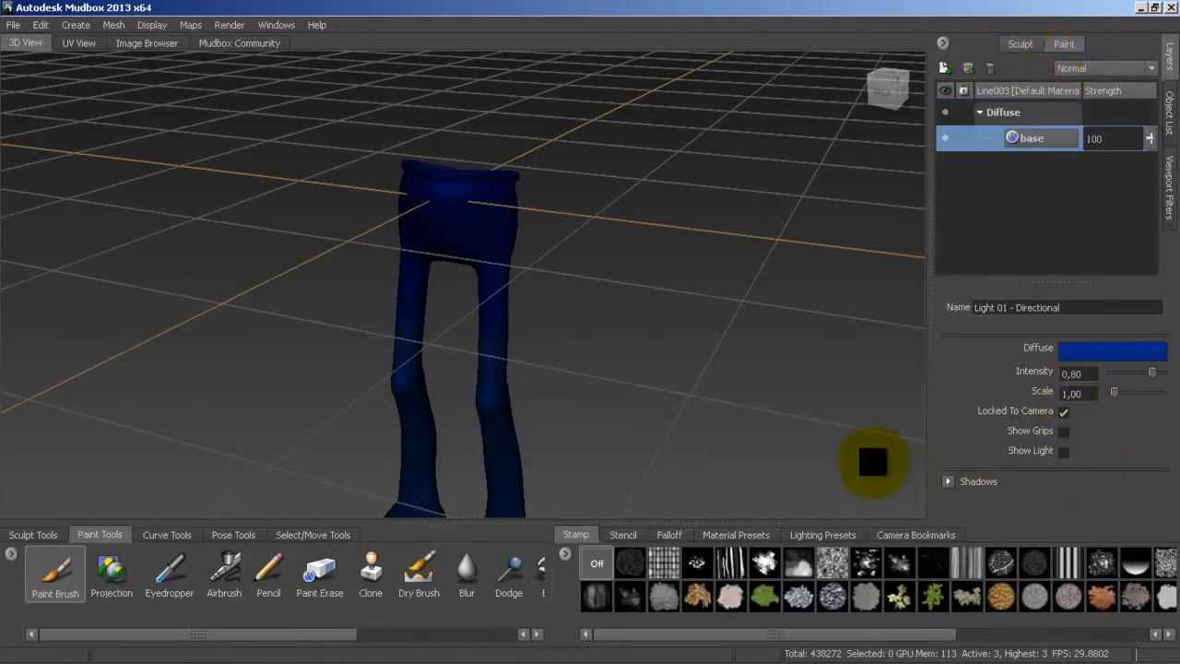
click(947, 481)
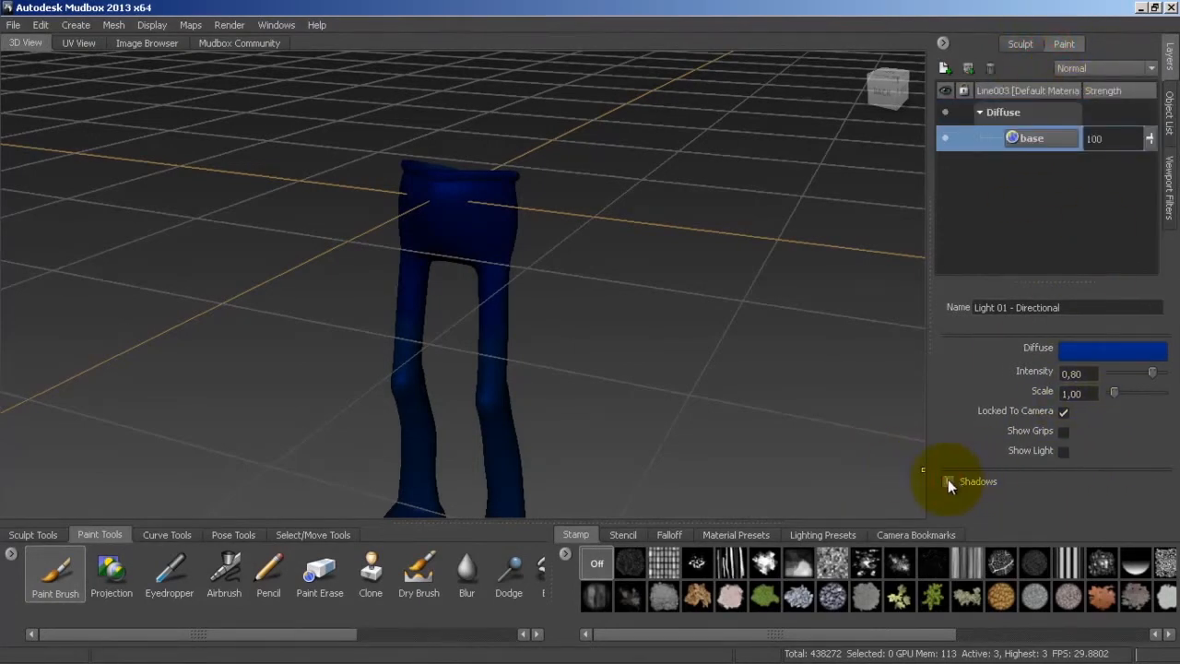
scroll(990, 467, down, 2)
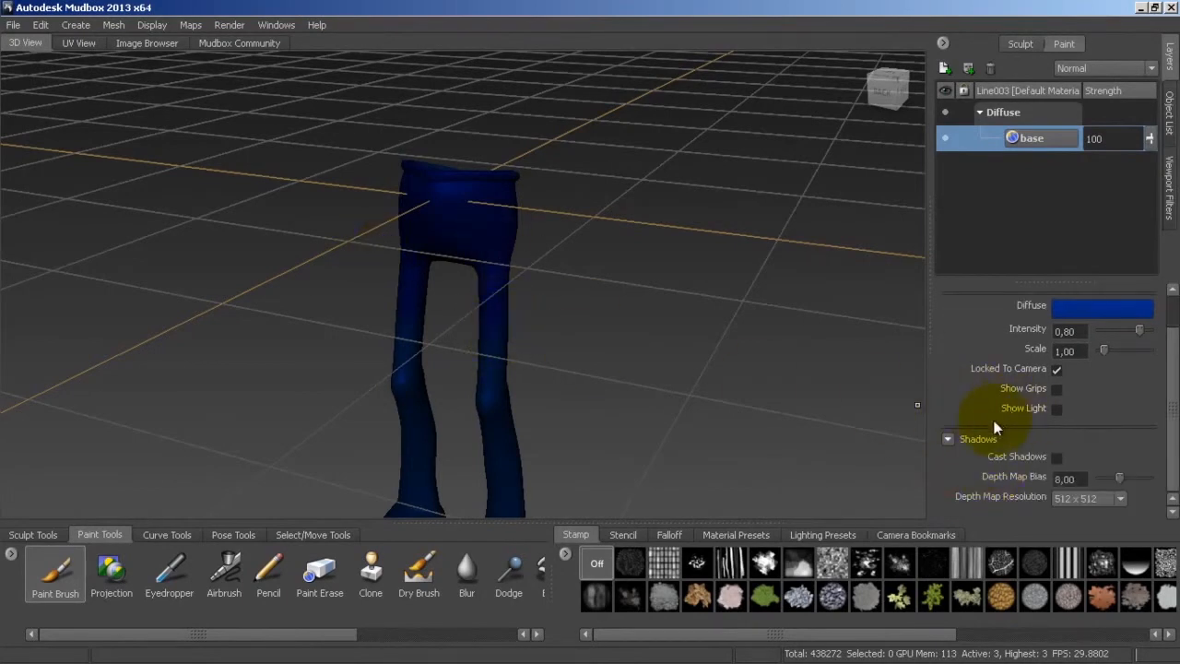
click(948, 440)
Step: Inspect the blue trousers from the front, back and sides, from the waistband down to the hems
alt+drag(519, 347, 545, 263)
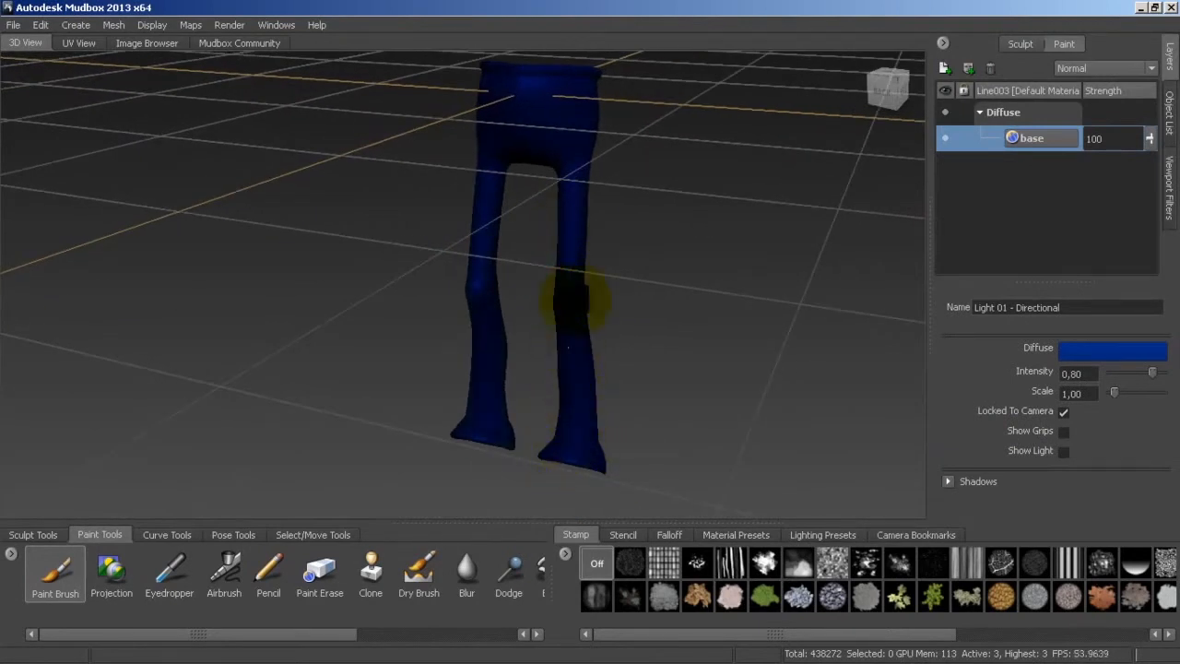
alt+drag(621, 105, 360, 325)
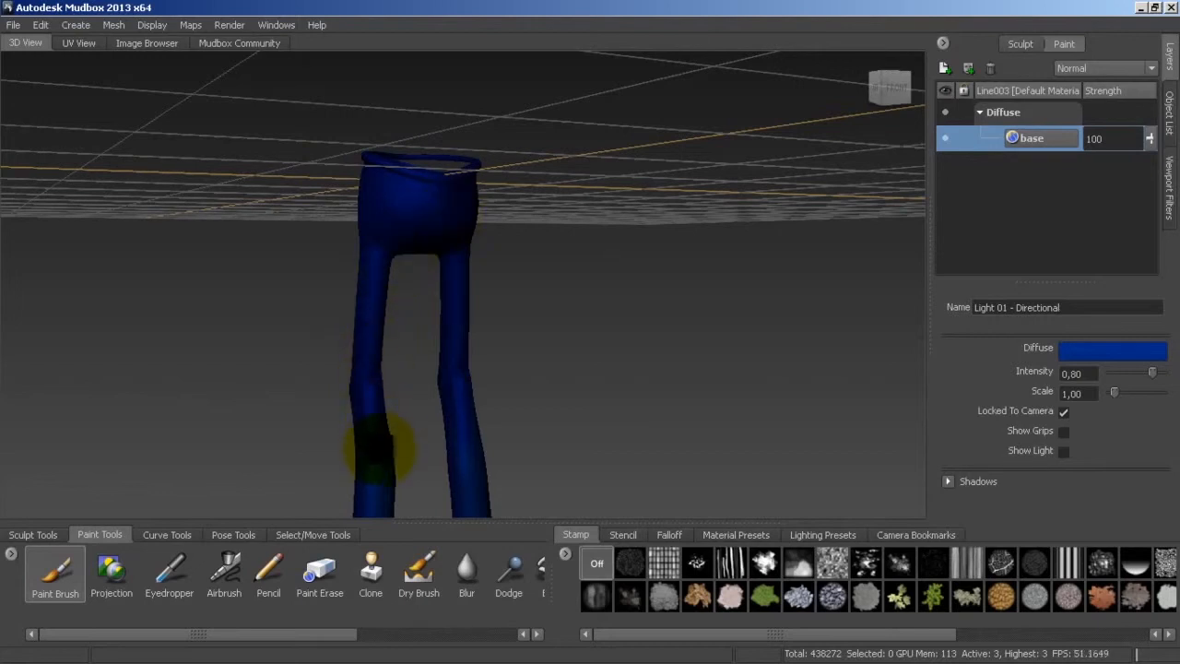
alt+drag(363, 395, 382, 381)
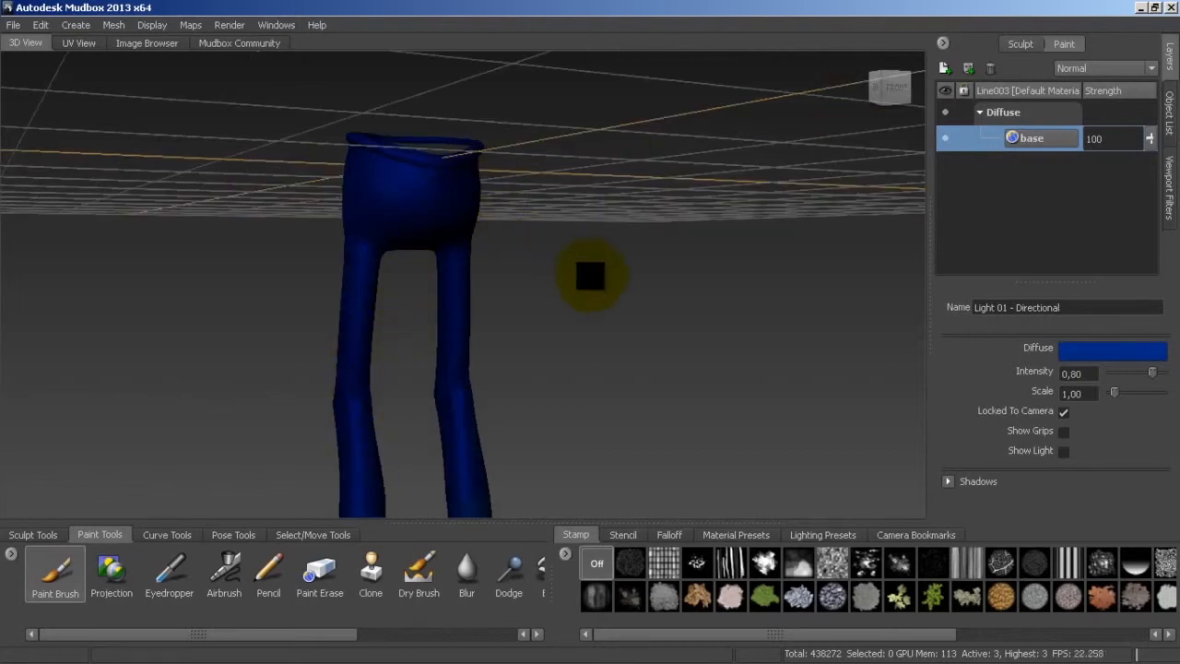
alt+drag(577, 322, 500, 274)
click(409, 345)
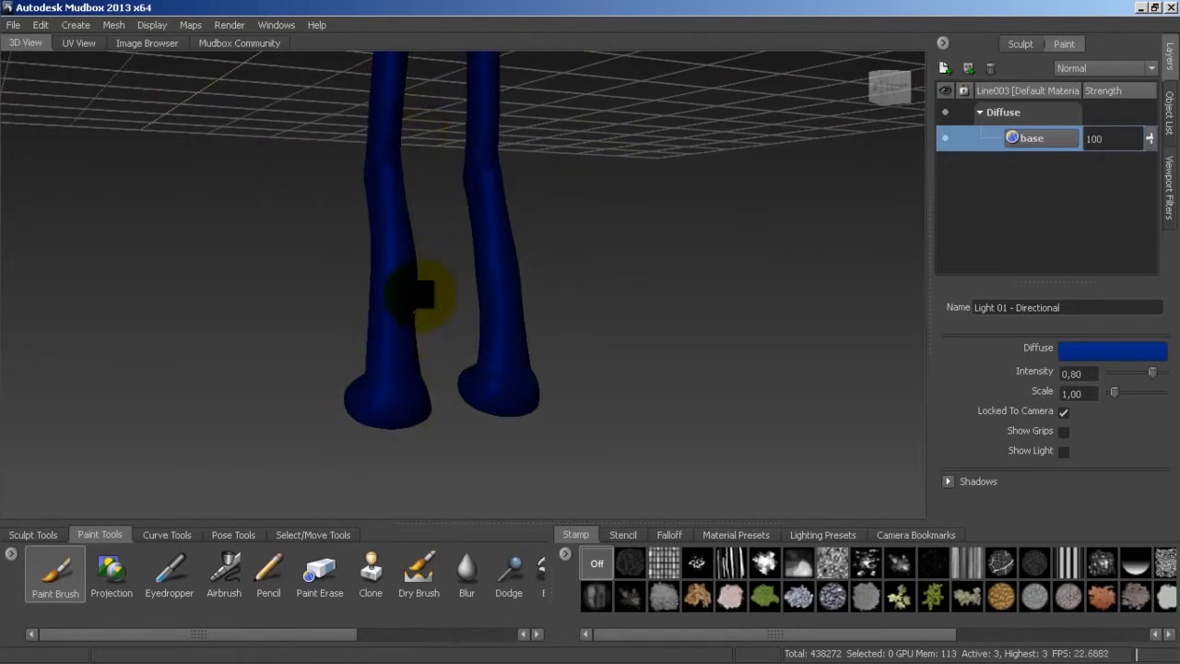
mouse_move(474, 337)
alt+mouse_down()
mouse_move(411, 396)
mouse_move(480, 392)
mouse_move(308, 400)
alt+mouse_up()
click(378, 391)
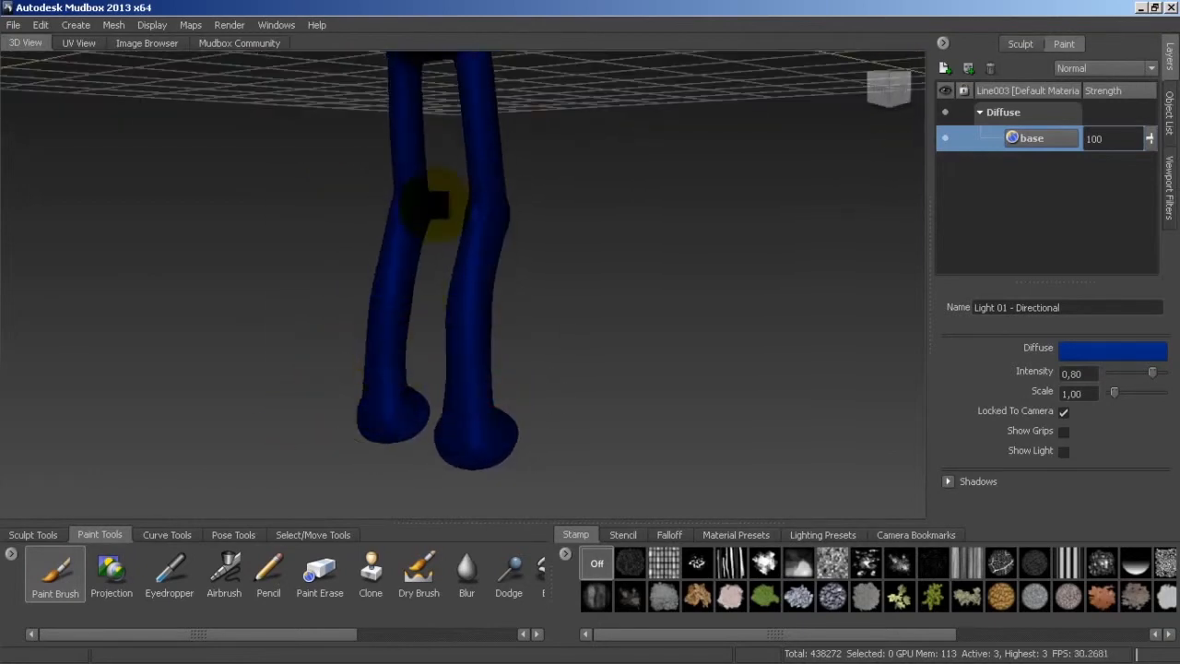
alt+drag(461, 263, 118, 290)
mouse_move(442, 273)
alt+mouse_down()
mouse_move(409, 317)
mouse_move(421, 350)
mouse_move(427, 277)
alt+mouse_up()
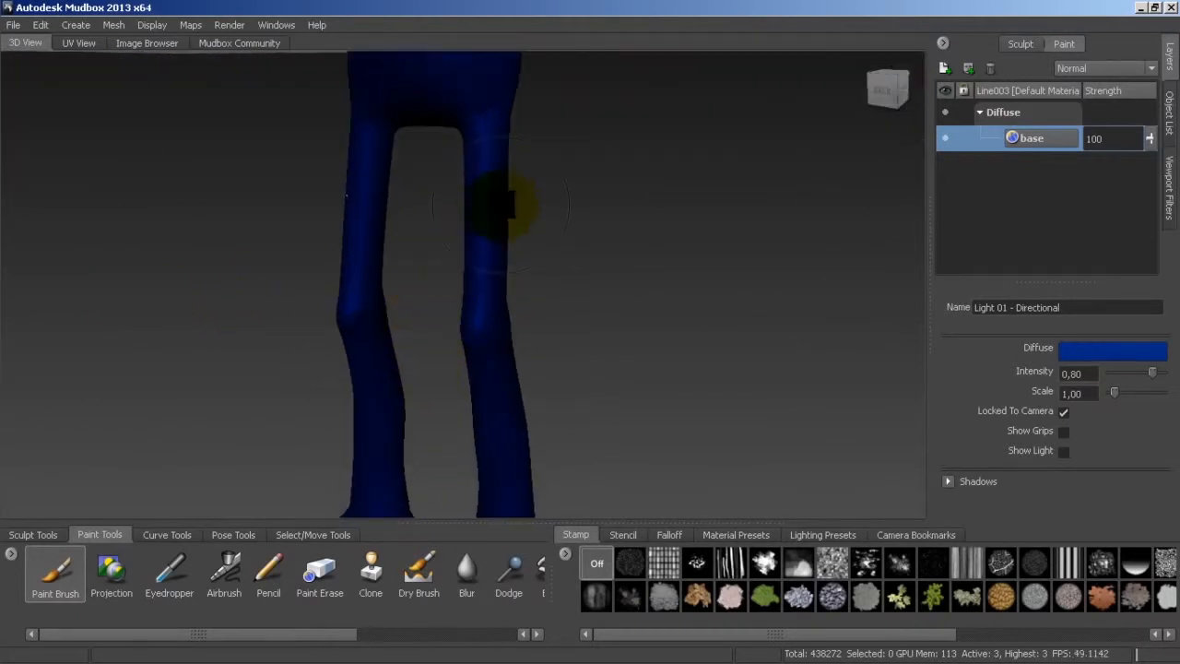
key(f)
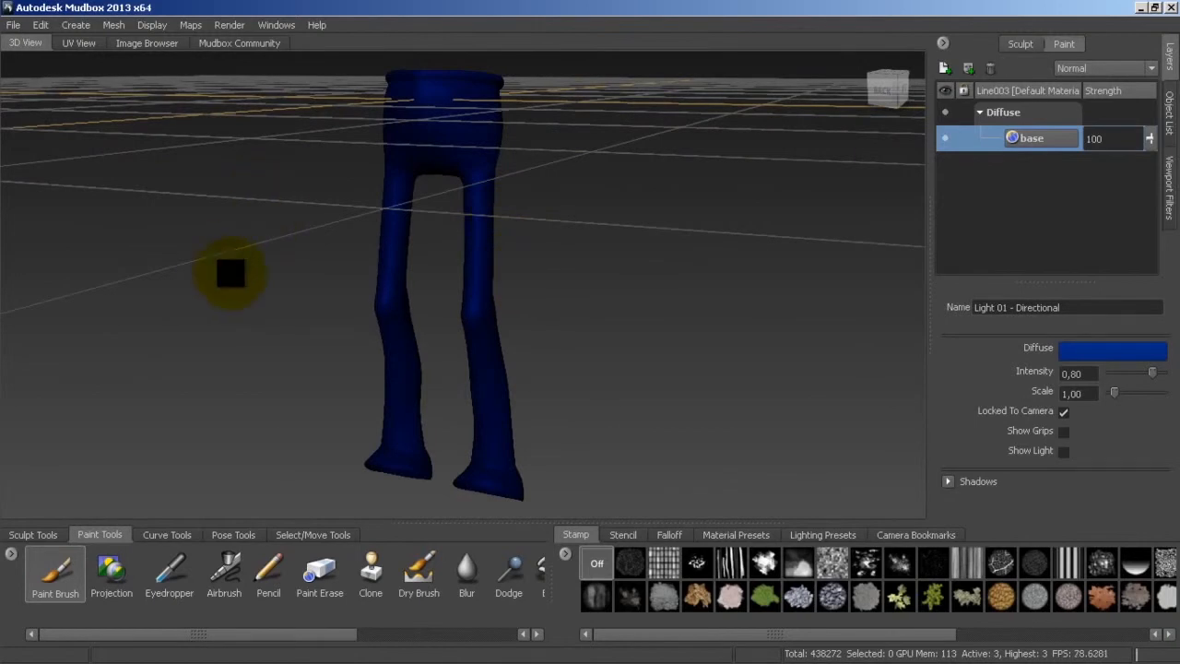
alt+right_drag(474, 377, 571, 350)
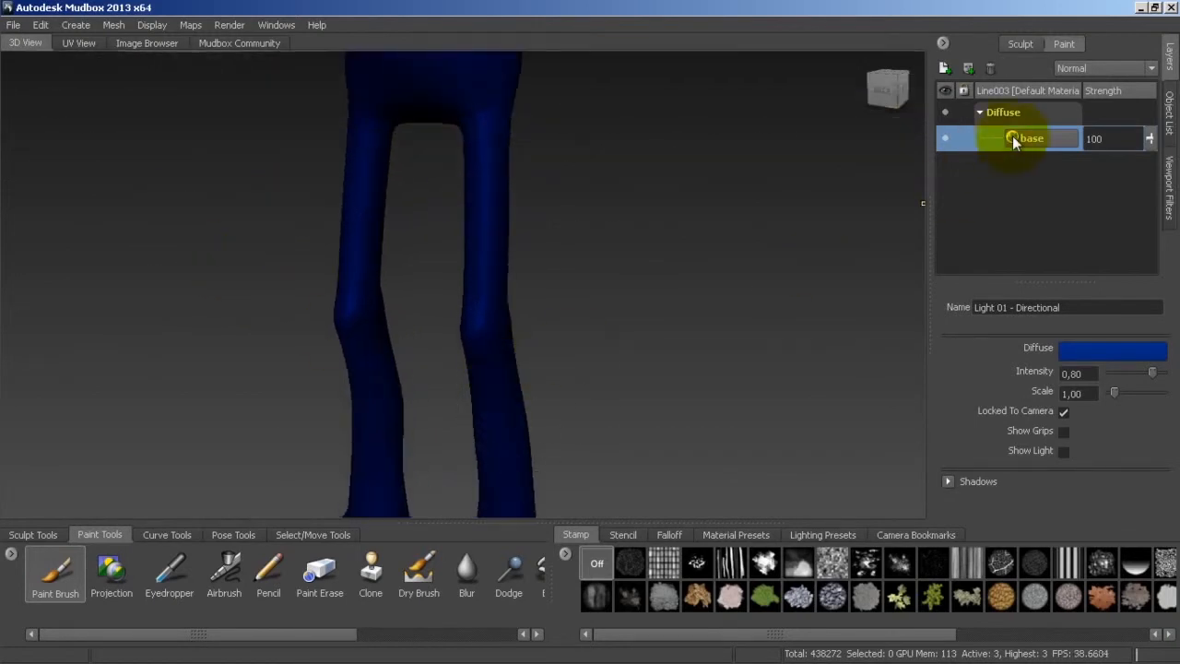
Step: Create a 2048 diffuse paint layer named texturizacion, saved as TIFF [8 bit, RGBA]
click(943, 68)
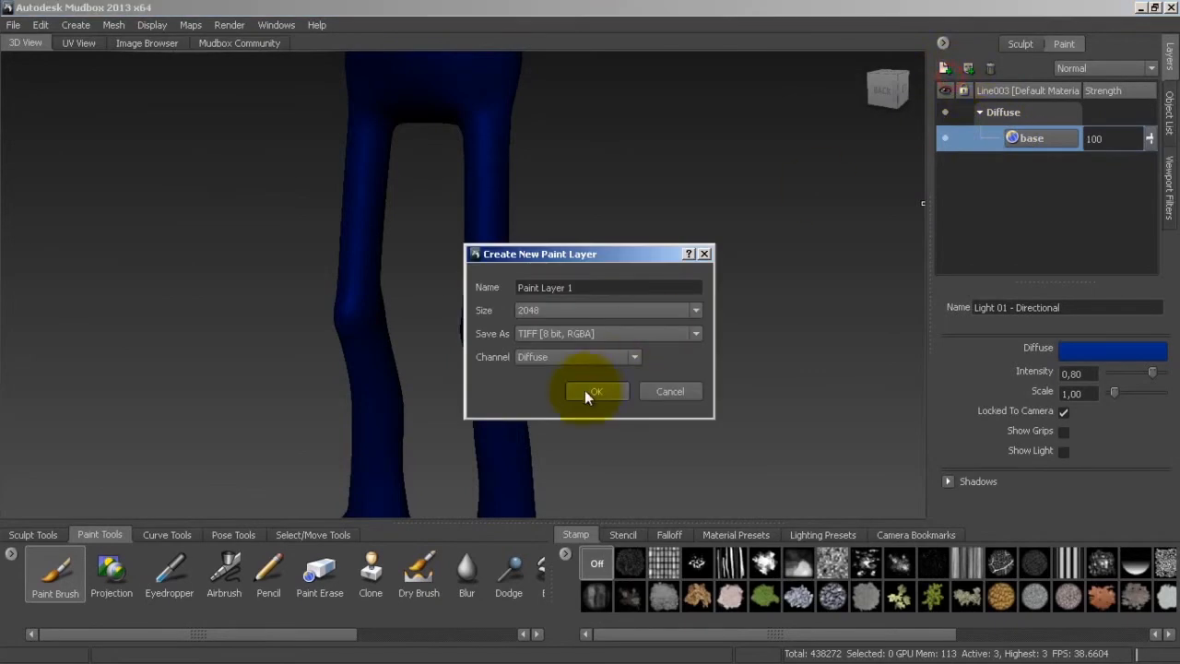
drag(583, 288, 476, 284)
text(text)
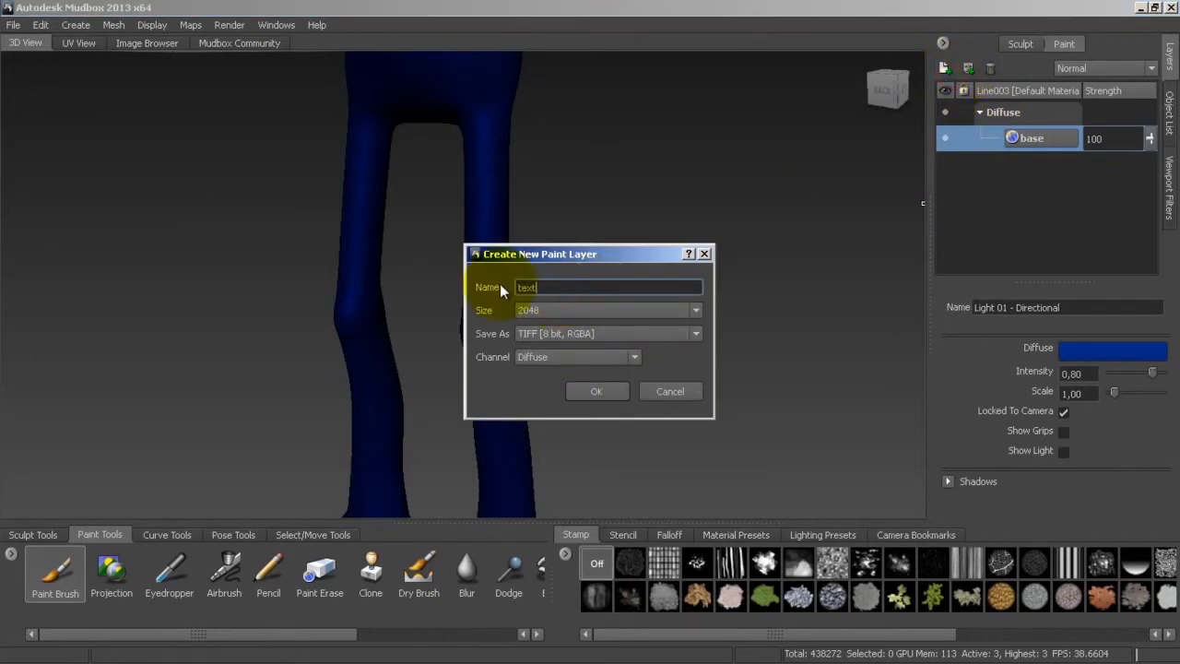
text(urizacion)
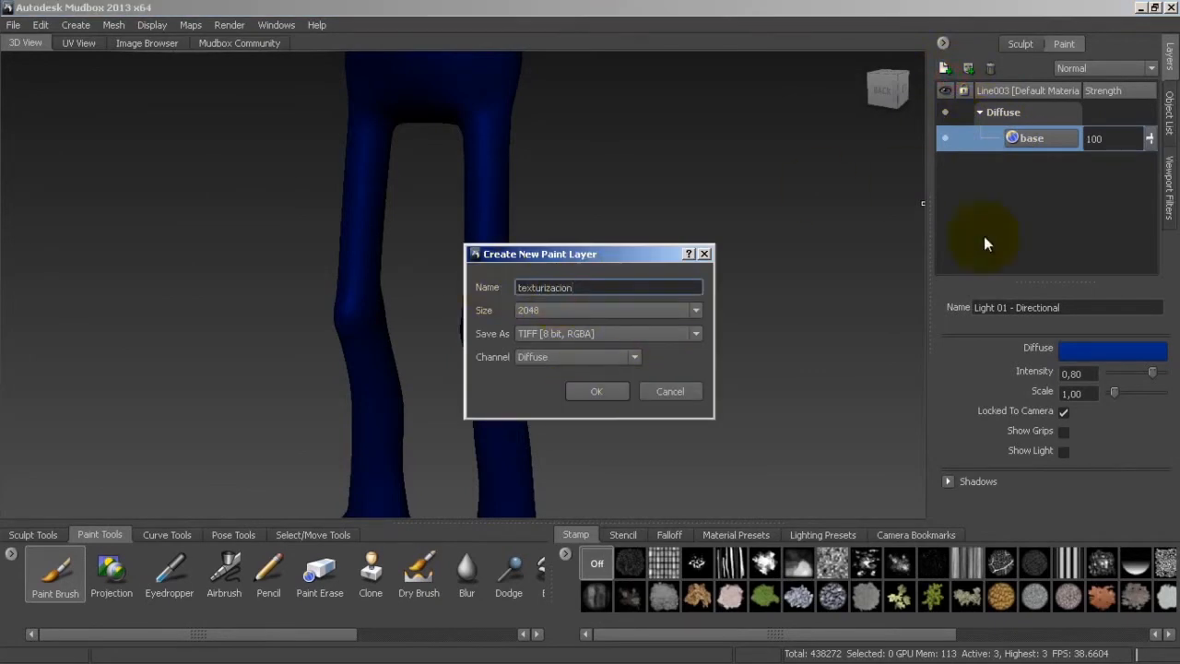
click(599, 389)
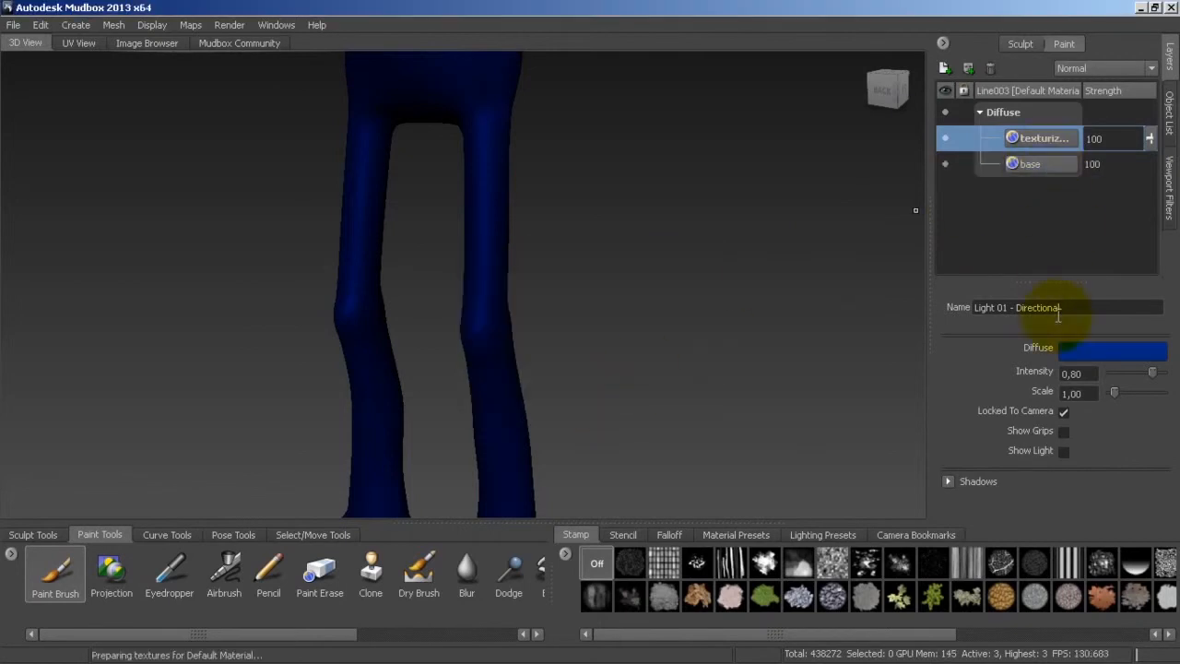
Step: Change the directional light's diffuse colour to a lighter, less saturated blue
click(1121, 356)
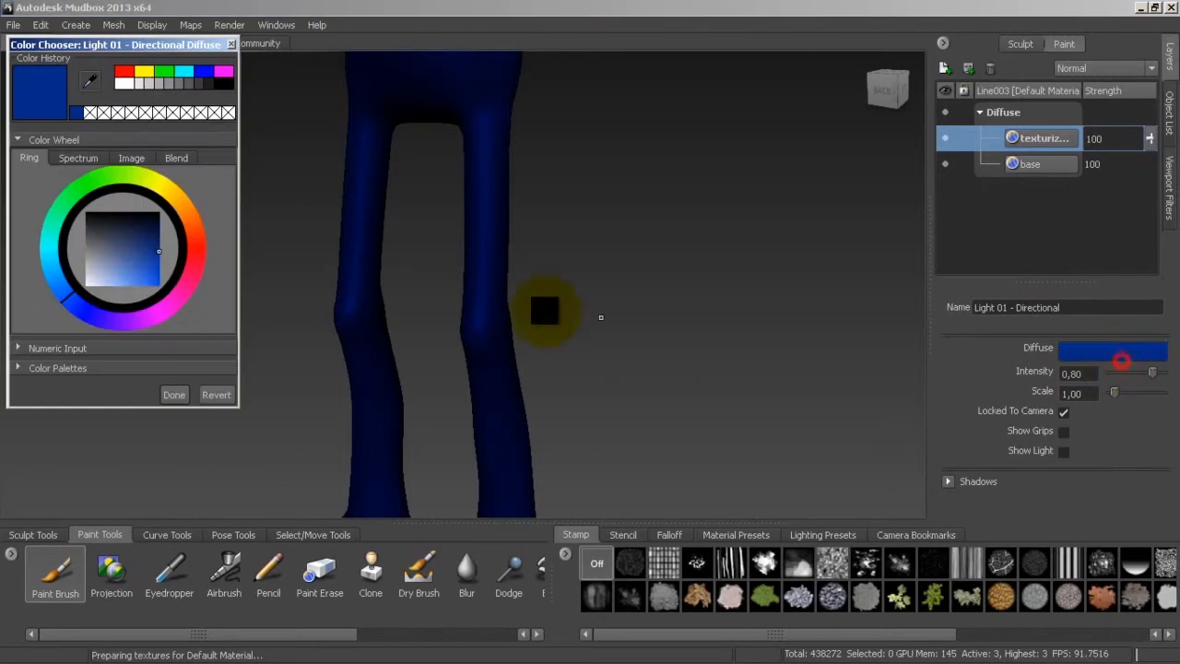
click(128, 249)
click(174, 393)
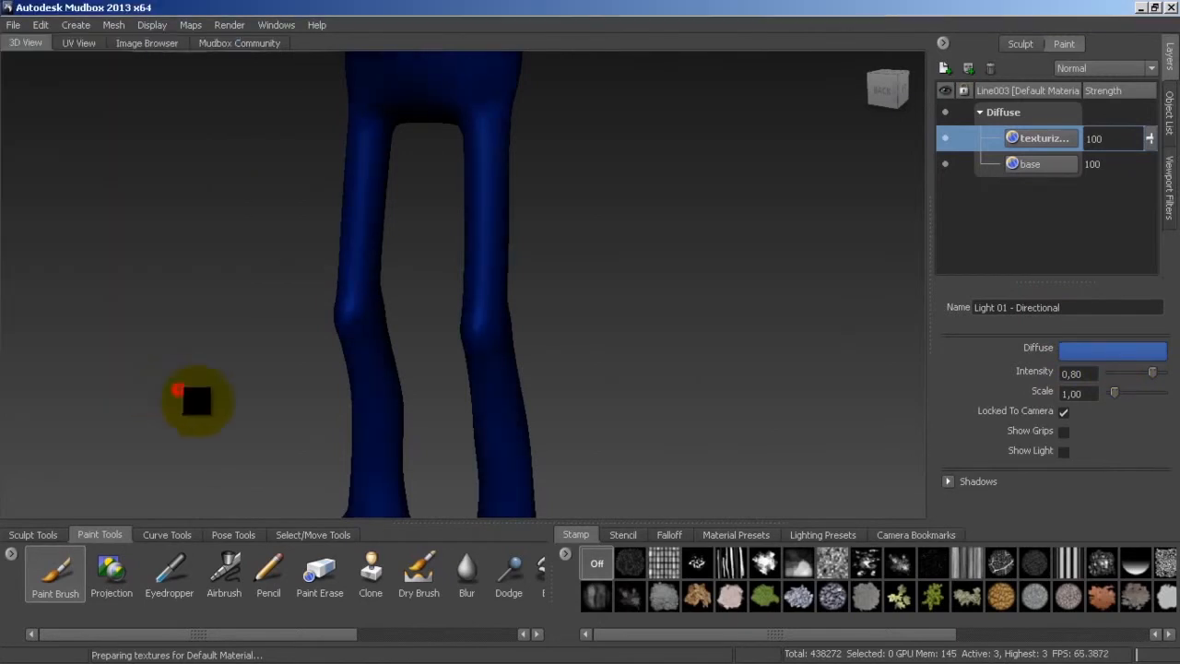
Step: Give the Paint Brush the vertical-stripe stamp and set its colour to a lighter blue
click(1068, 562)
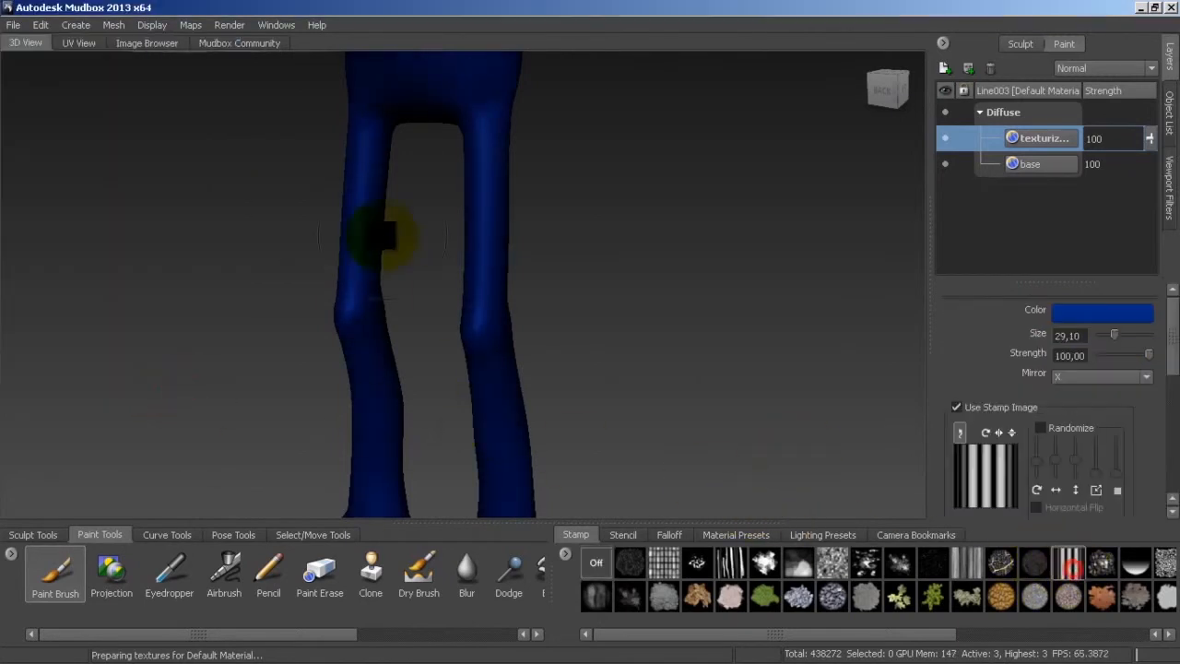
click(1088, 315)
click(134, 278)
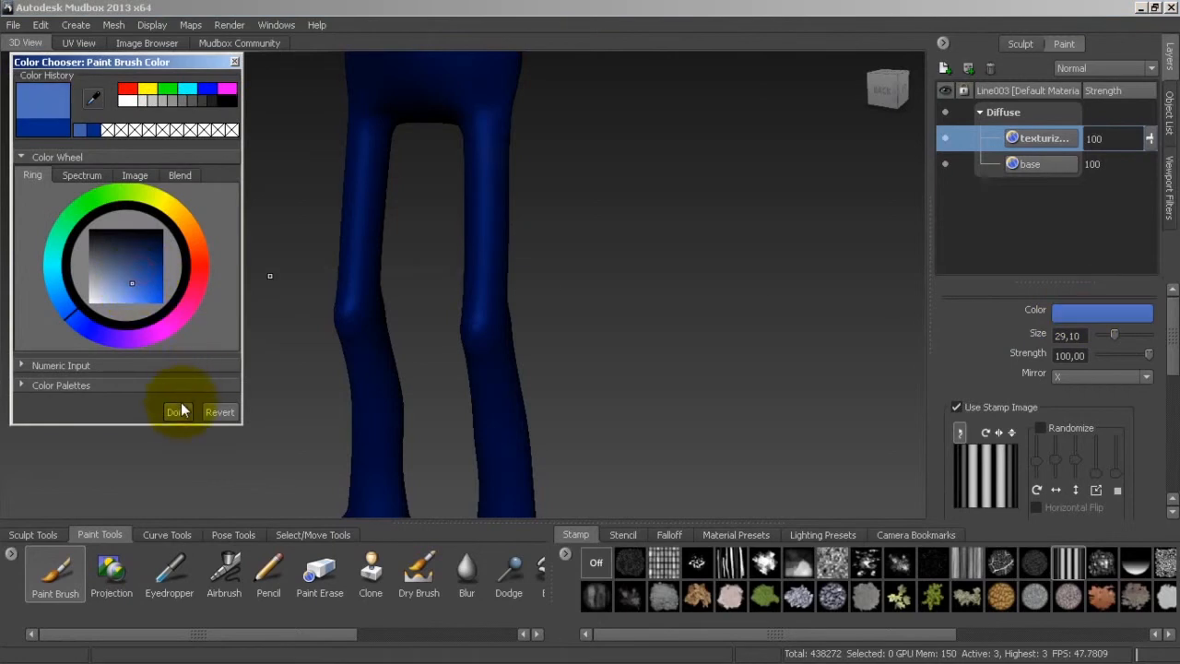
click(179, 410)
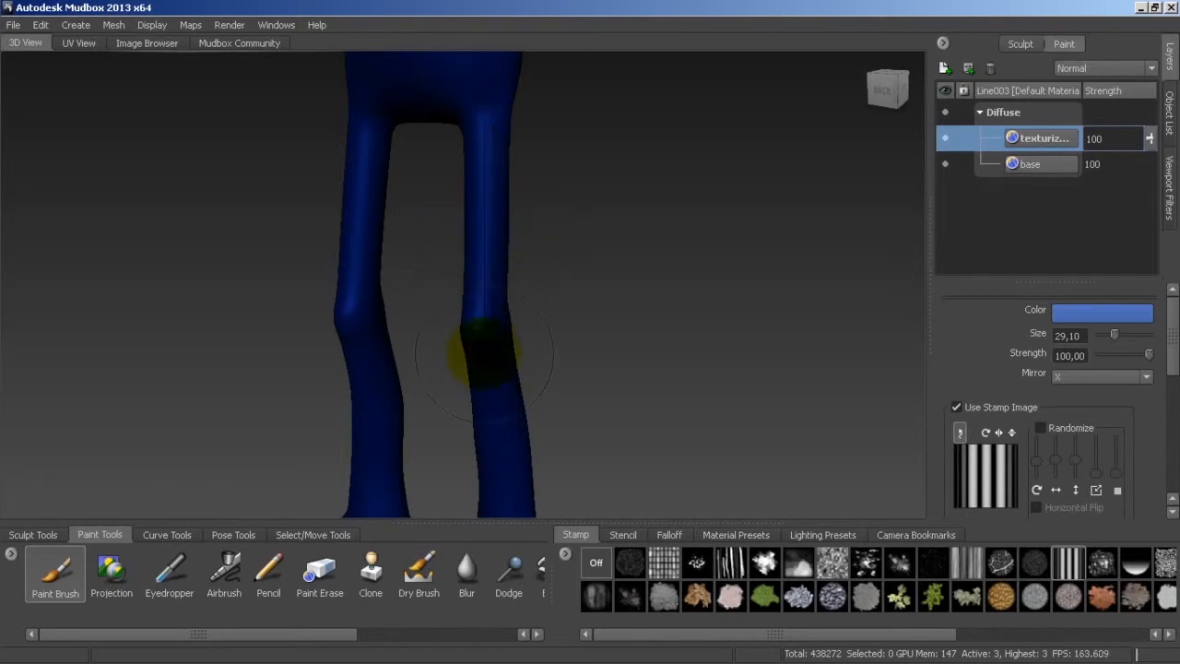
Step: Set the Paint Brush size to 3.60 and strength to 7.58, with mirroring on X
drag(487, 336, 458, 351)
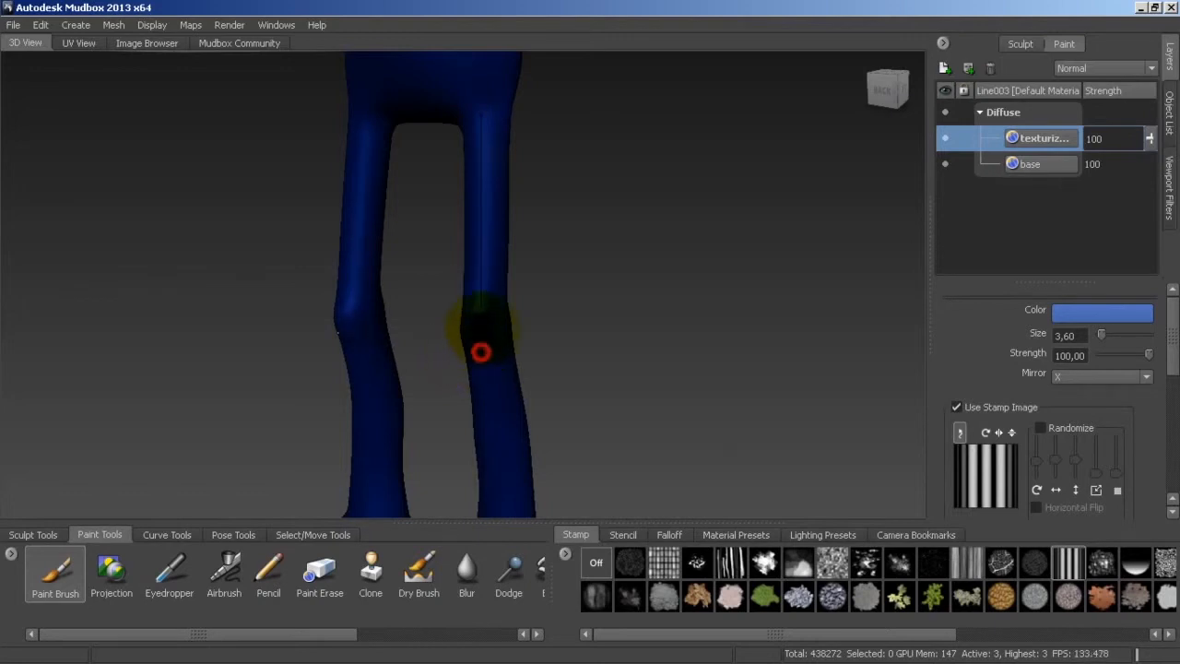
mouse_move(461, 289)
mouse_down()
mouse_move(383, 392)
mouse_move(395, 399)
mouse_up()
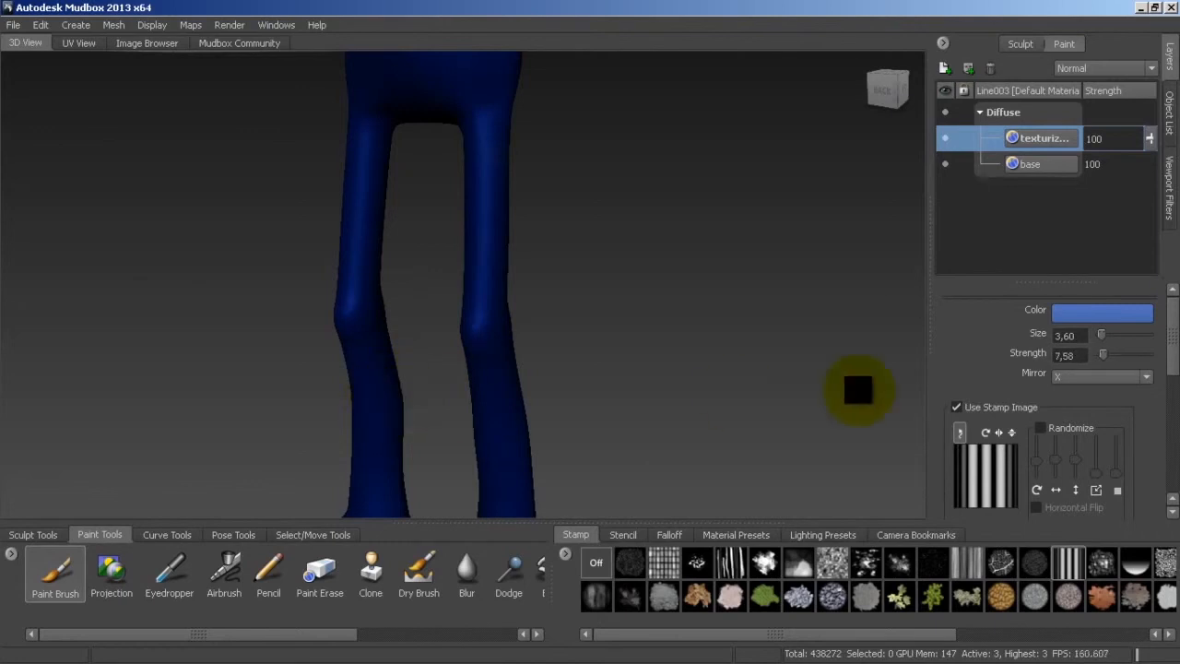
click(1091, 380)
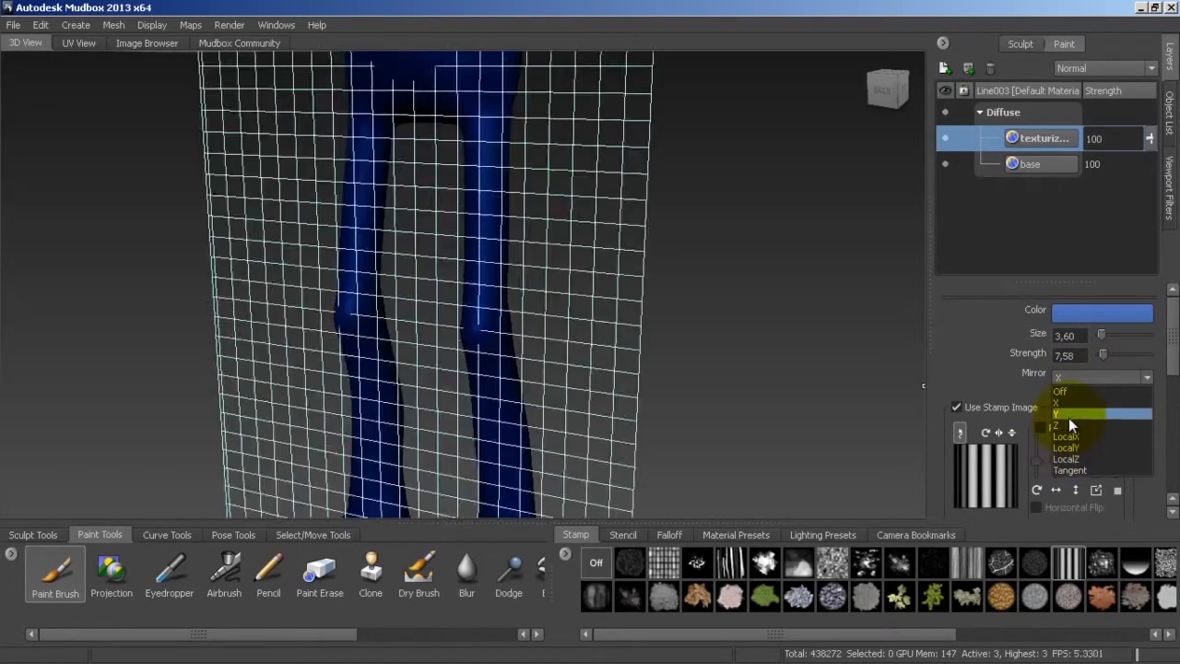
click(1069, 404)
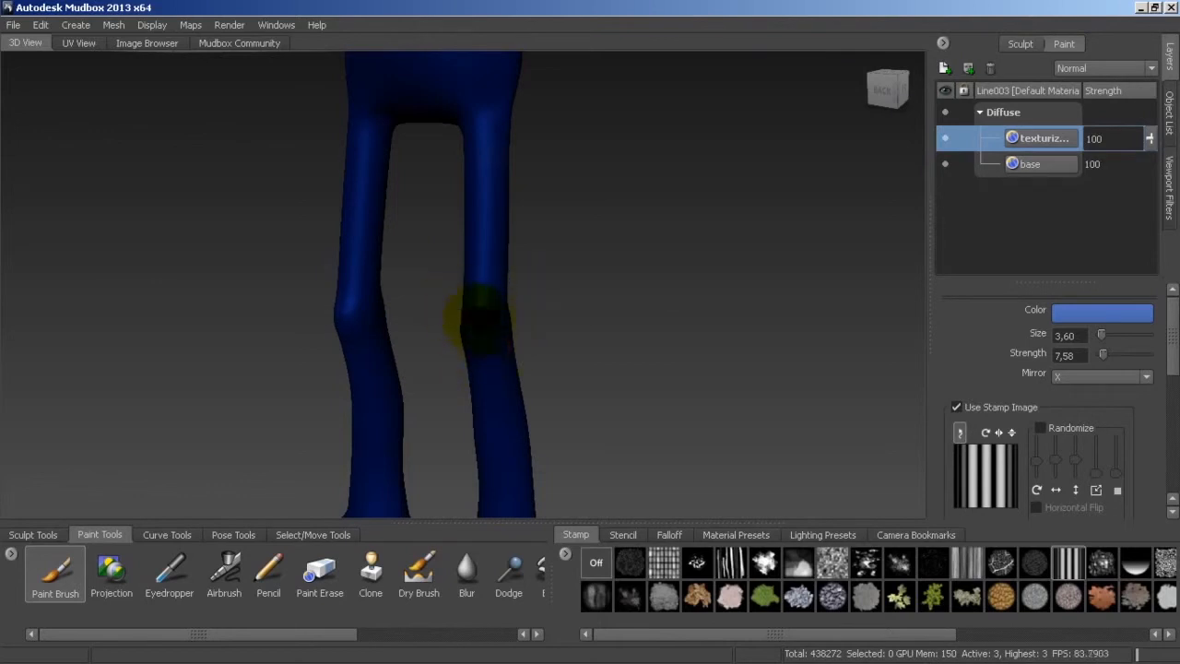
Step: Paint the lighter-blue stripe stamp over the back of the knee on the texturizacion layer
click(494, 331)
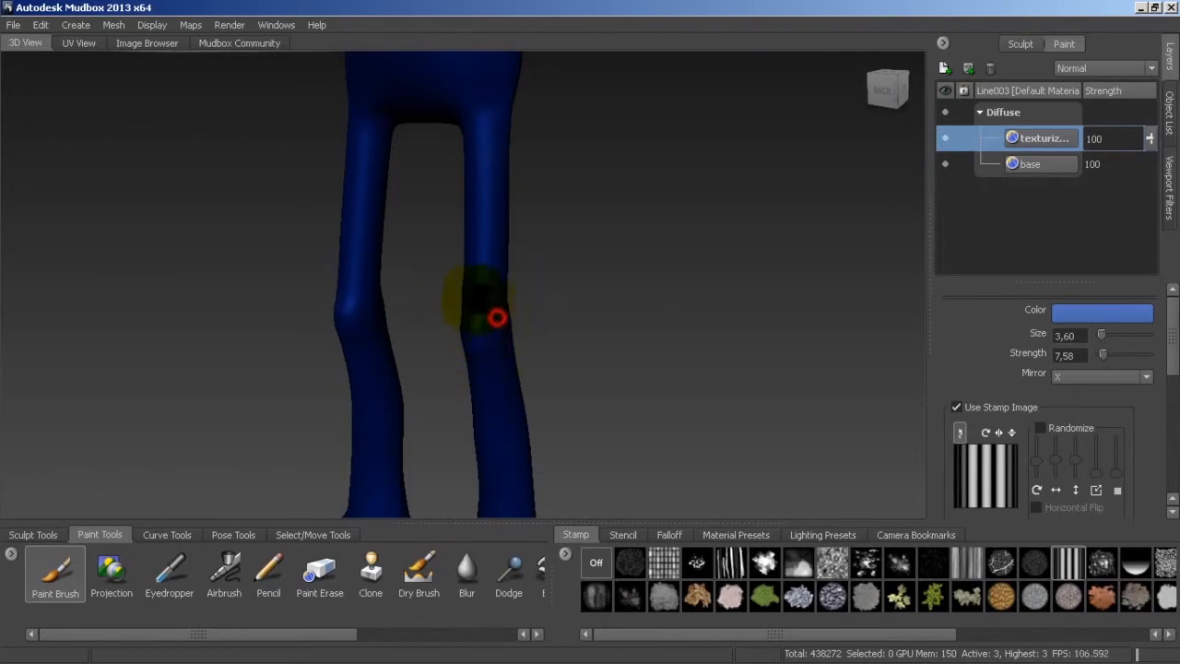
click(499, 308)
click(466, 313)
click(469, 289)
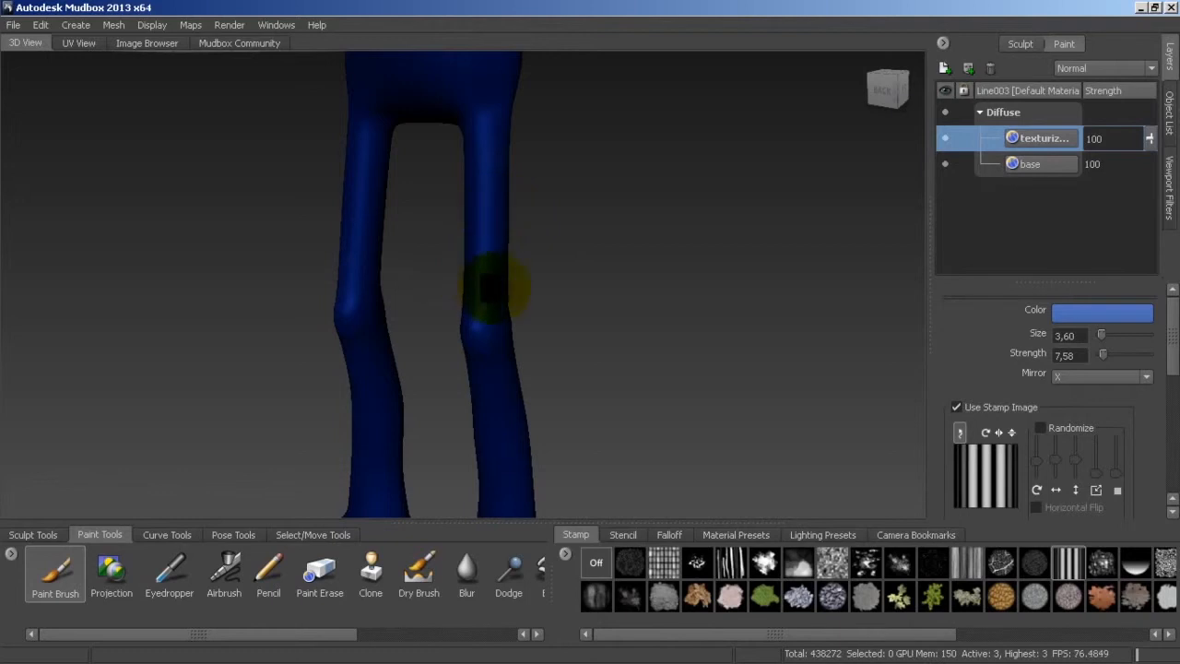
Step: Raise the Paint Brush strength to 18.43 and paint the stripe stamp from above the knee up the back of the thigh
click(475, 255)
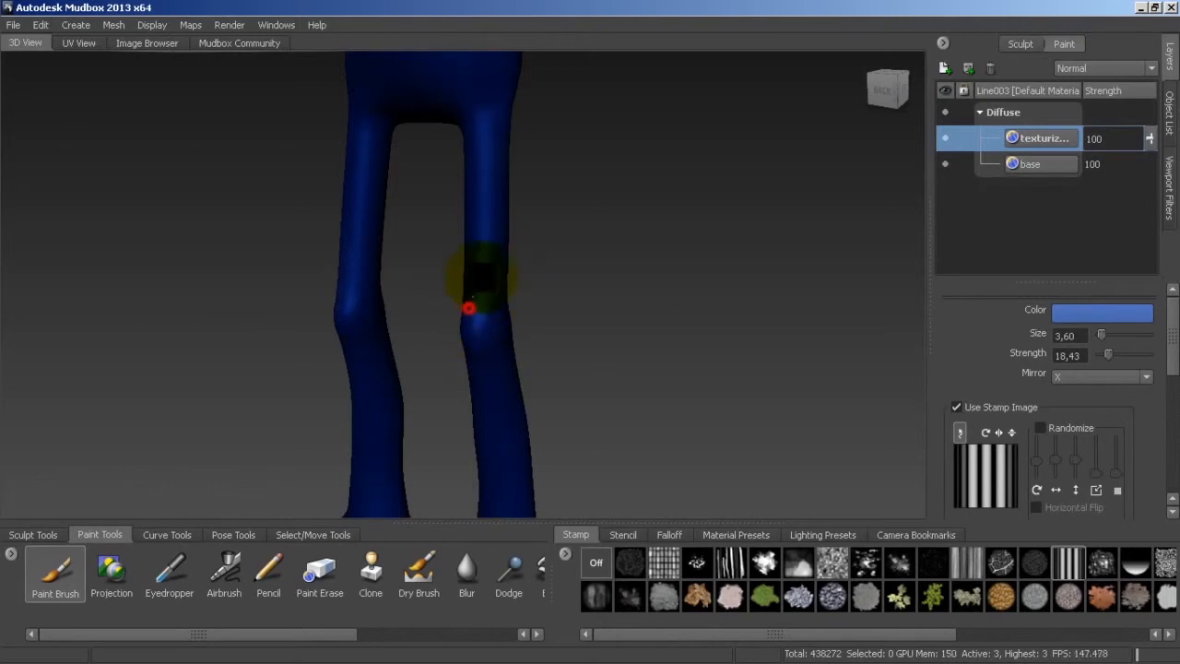
click(477, 248)
click(472, 219)
drag(476, 212, 506, 245)
mouse_move(477, 200)
mouse_down()
mouse_move(490, 223)
mouse_move(480, 179)
mouse_up()
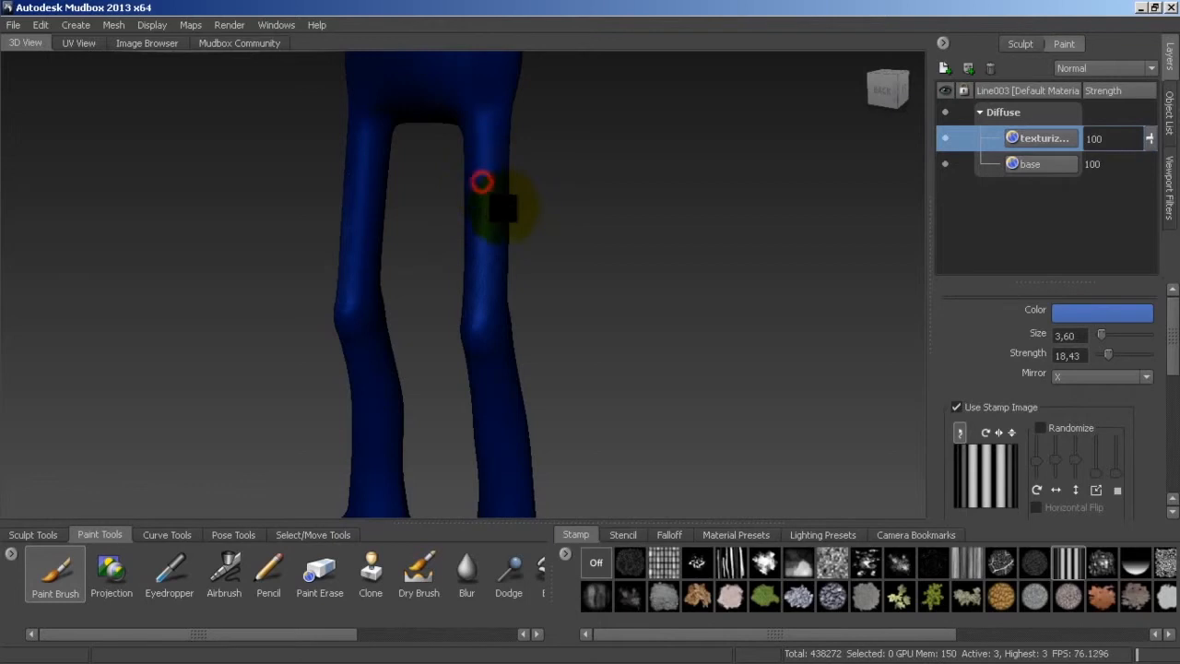
click(497, 181)
click(492, 175)
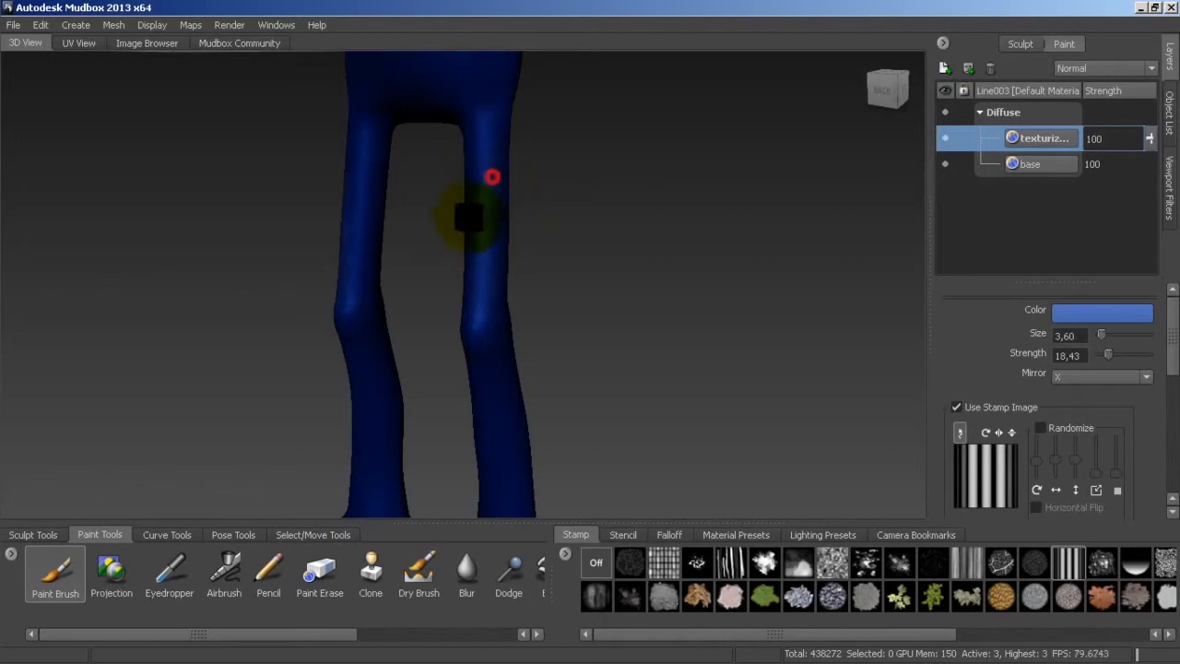
Step: Paint more of the stripe stamp around the knee and upper calf from the side and back
mouse_move(484, 337)
alt+mouse_down()
mouse_move(519, 332)
mouse_move(447, 334)
mouse_move(561, 400)
mouse_move(597, 365)
mouse_move(539, 289)
alt+mouse_up()
alt+drag(584, 329, 508, 235)
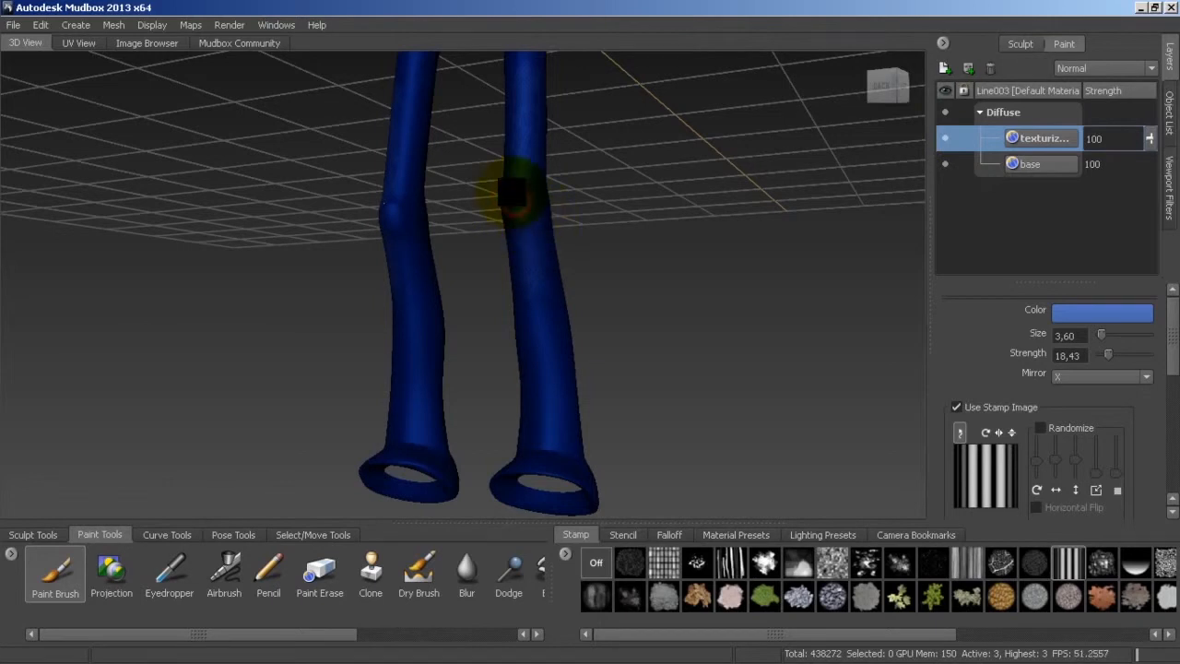
alt+middle_drag(540, 281, 604, 320)
alt+drag(604, 320, 544, 306)
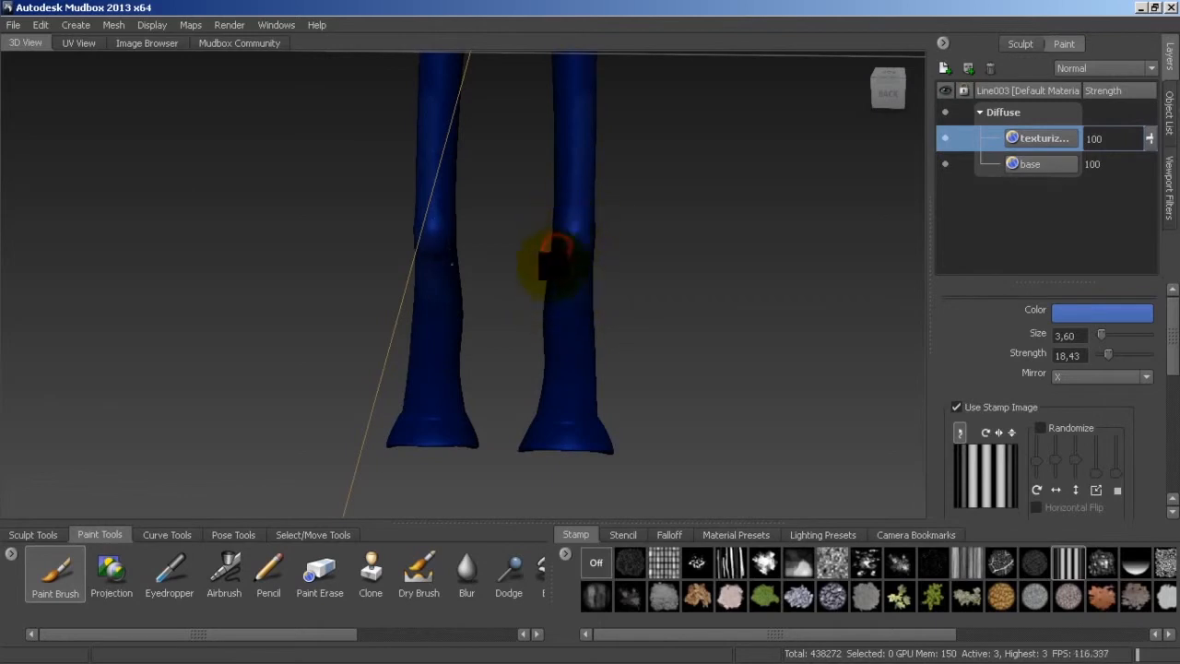
mouse_move(553, 259)
mouse_down()
mouse_move(556, 285)
mouse_move(548, 260)
mouse_up()
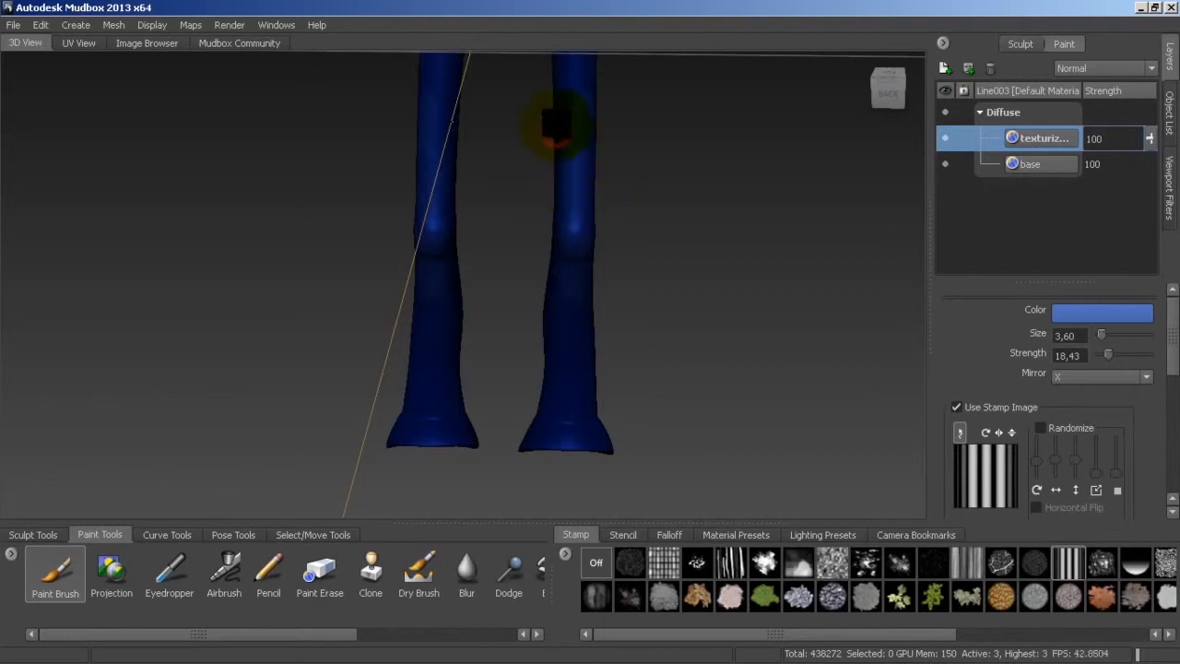
Step: Paint the stripe stamp down the calves and over the flared trouser hems
mouse_move(654, 276)
alt+mouse_down()
mouse_move(598, 292)
mouse_move(631, 319)
alt+mouse_up()
alt+drag(546, 317, 536, 301)
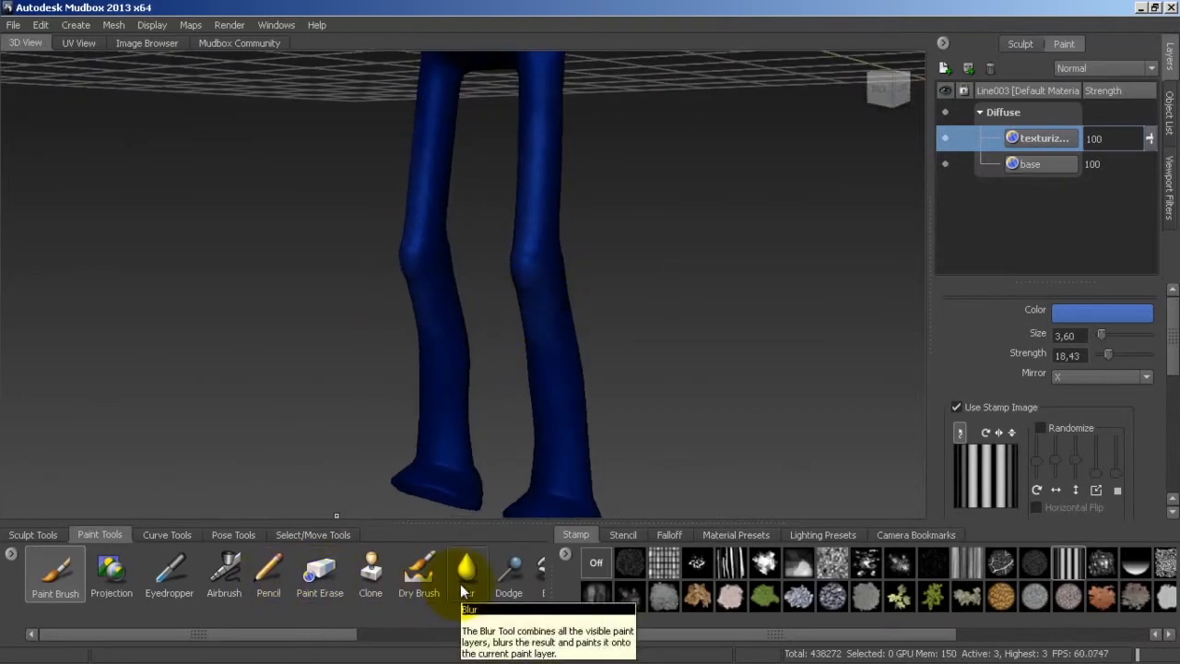
mouse_move(564, 337)
alt+mouse_down()
mouse_move(547, 370)
mouse_move(597, 426)
mouse_move(548, 453)
mouse_move(526, 395)
alt+mouse_up()
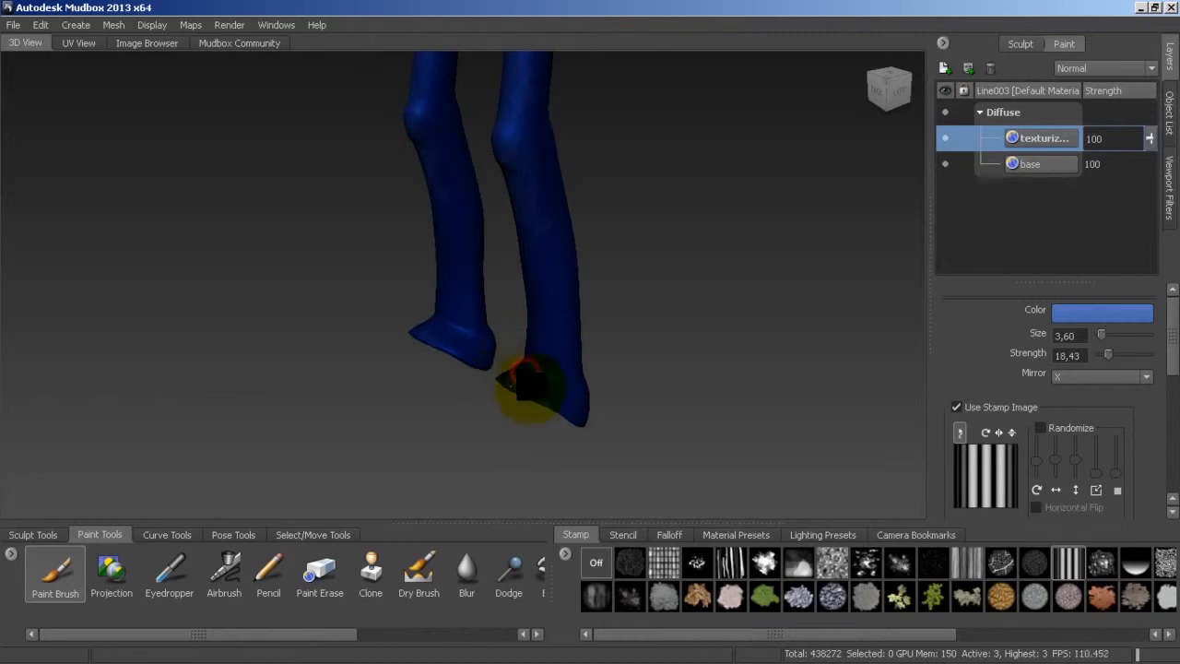
mouse_move(534, 404)
alt+mouse_down()
mouse_move(592, 406)
mouse_move(501, 390)
alt+mouse_up()
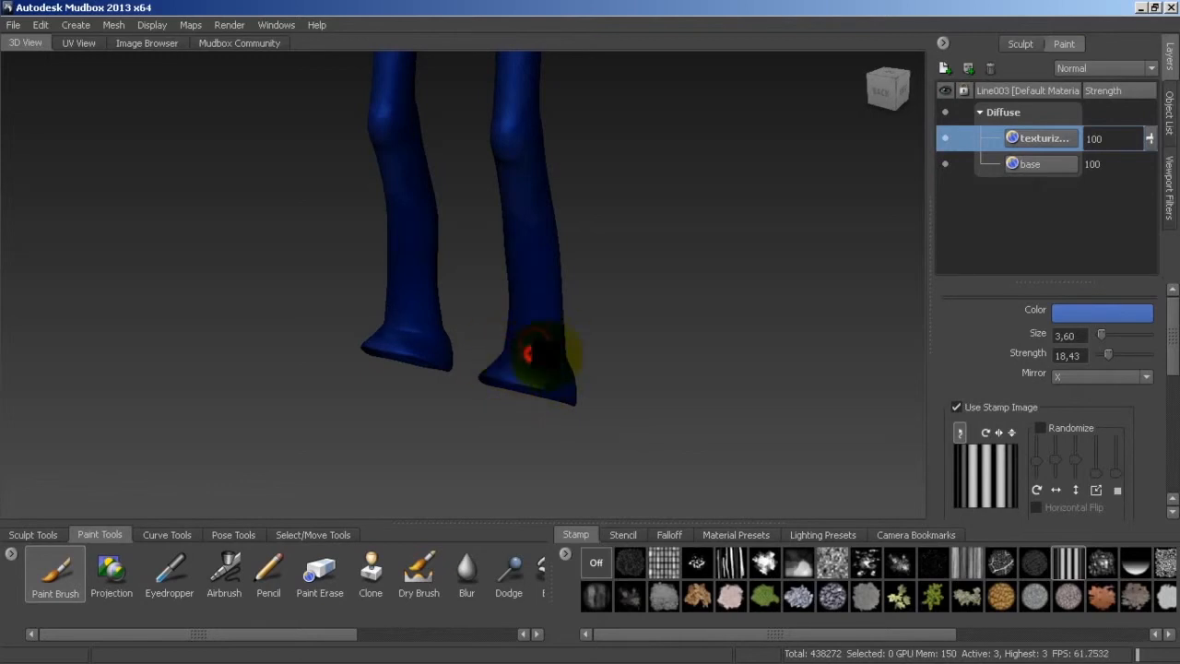
Step: Vary the texturizacion layer's strength and return it to 100 to compare the painted texture with the base
drag(1150, 138, 1151, 162)
drag(1151, 202, 1150, 123)
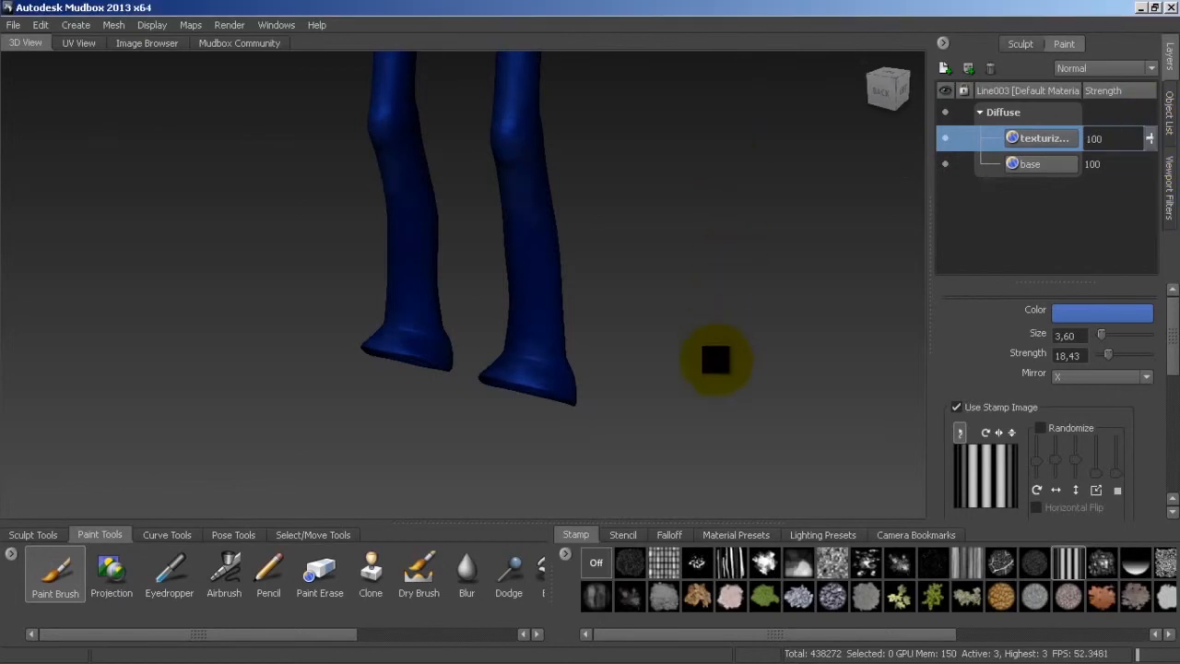
Step: Paint the stripe stamp over the seat and the front of the knees and thighs
mouse_move(670, 271)
alt+mouse_down()
mouse_move(685, 390)
mouse_move(674, 250)
mouse_move(674, 267)
mouse_move(701, 272)
alt+mouse_up()
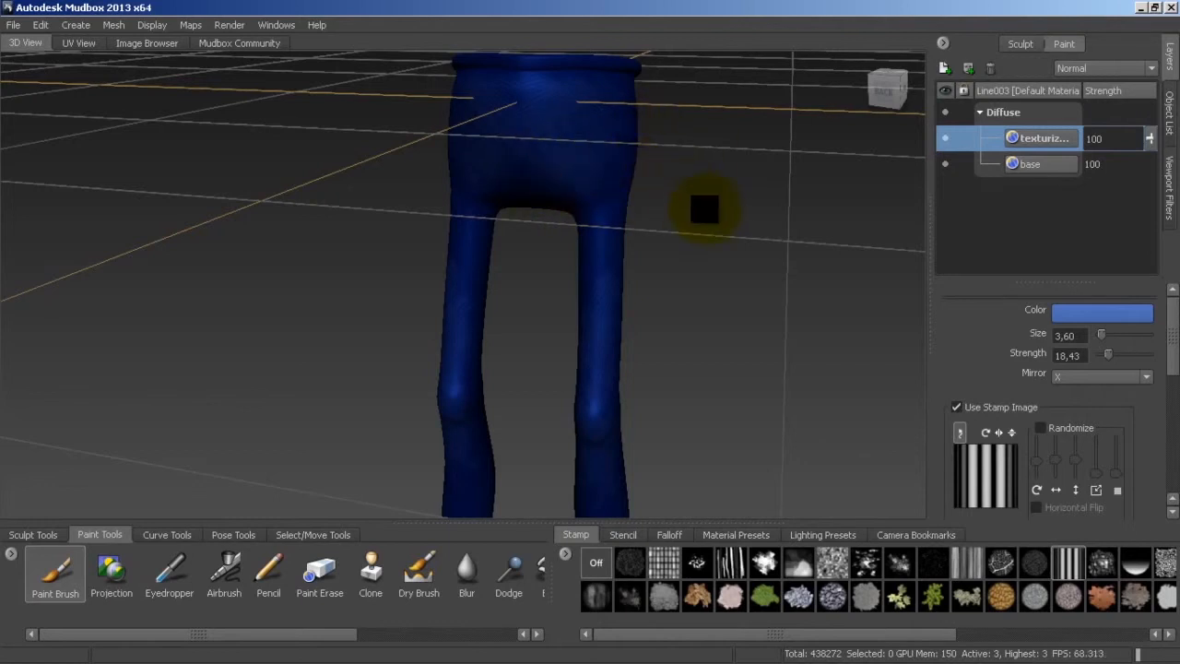
alt+middle_drag(703, 205, 664, 210)
alt+drag(664, 210, 411, 207)
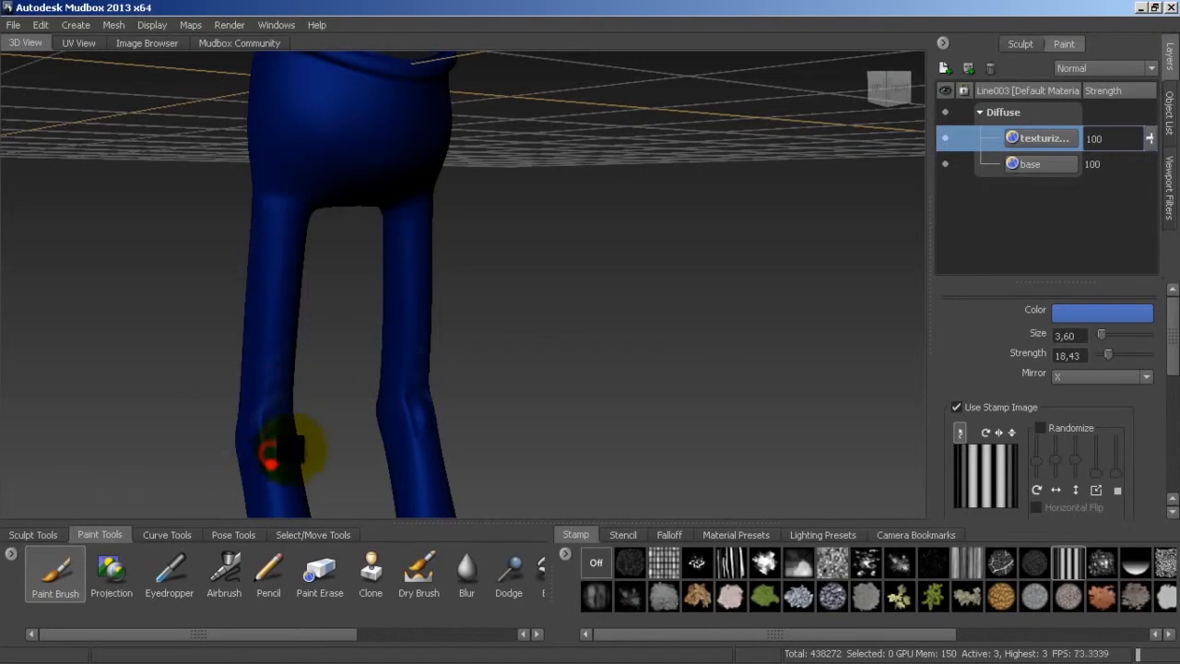
drag(269, 434, 267, 320)
click(284, 376)
alt+drag(395, 329, 908, 219)
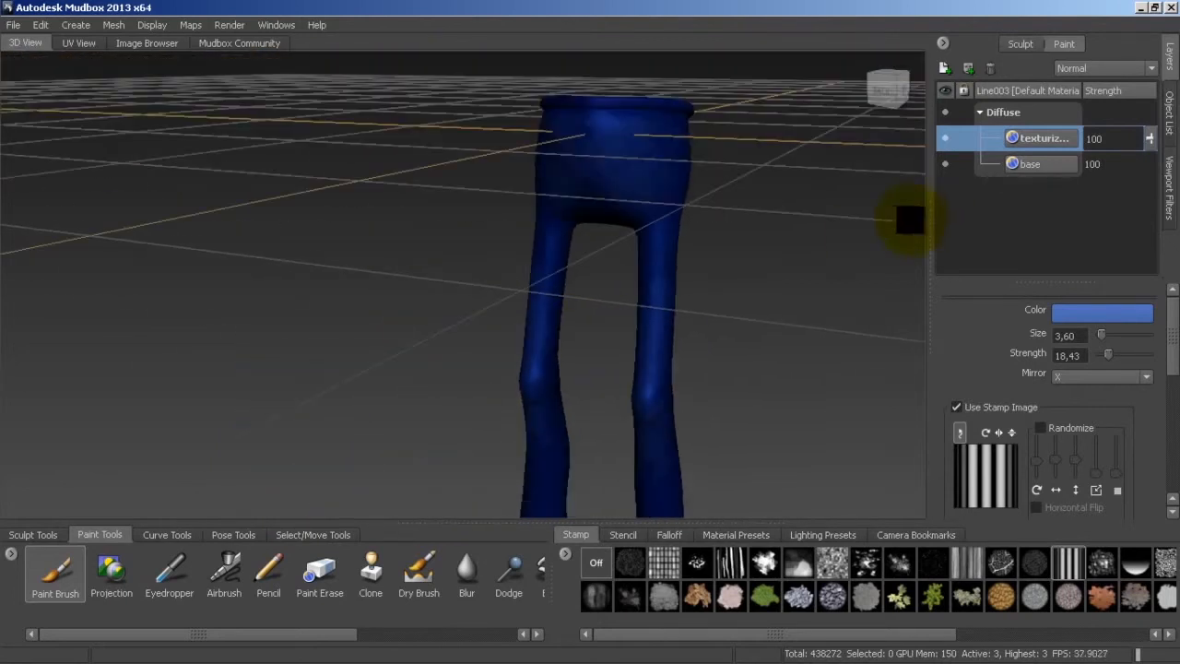
Step: Create a 2048 diffuse paint layer named jeans, saved as TIFF [8 bit, RGBA]
click(944, 71)
triple_click(564, 288)
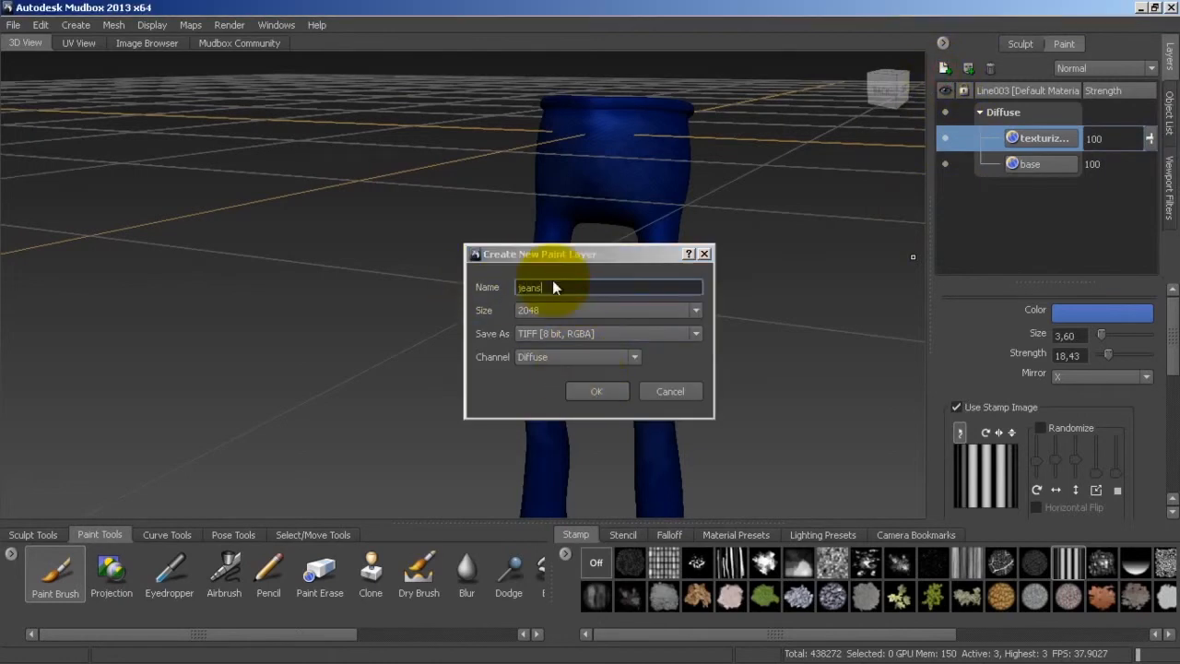
click(593, 393)
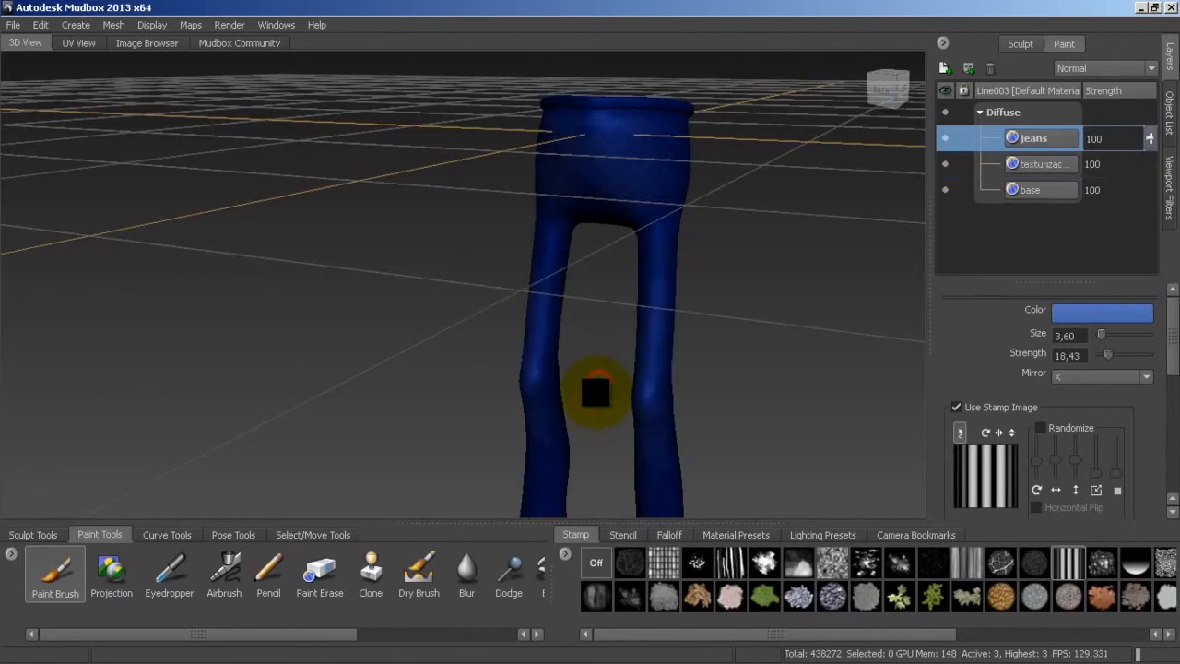
Step: Show the stencil library and switch to the Projection brush
alt+drag(664, 302, 675, 310)
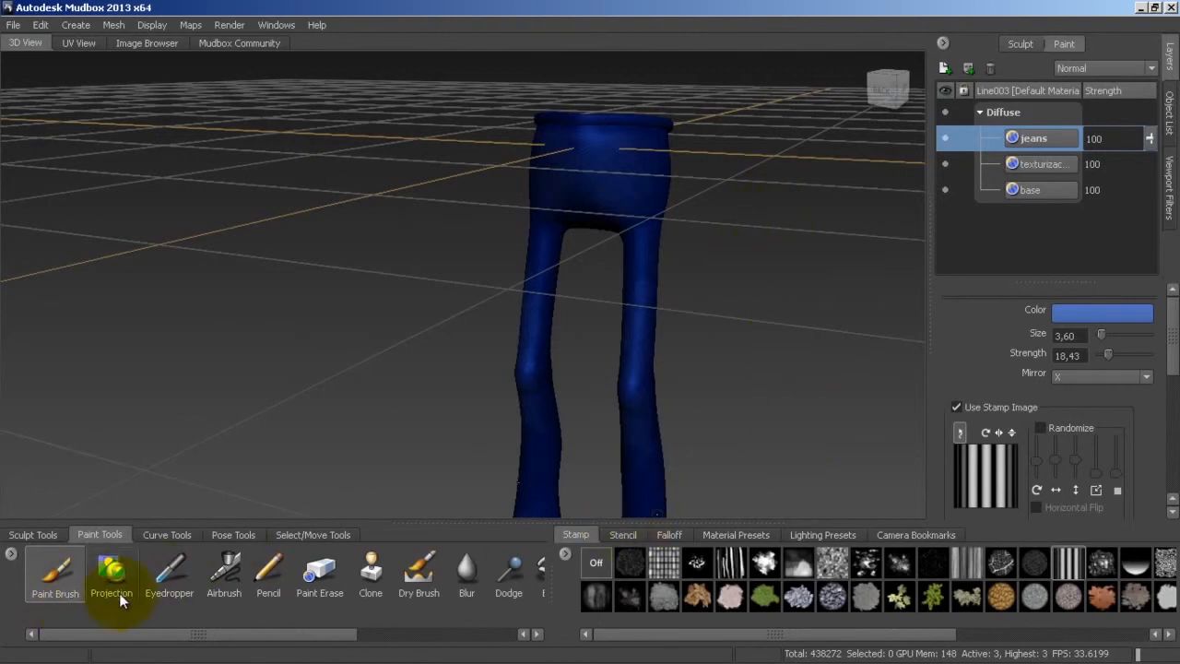
click(631, 536)
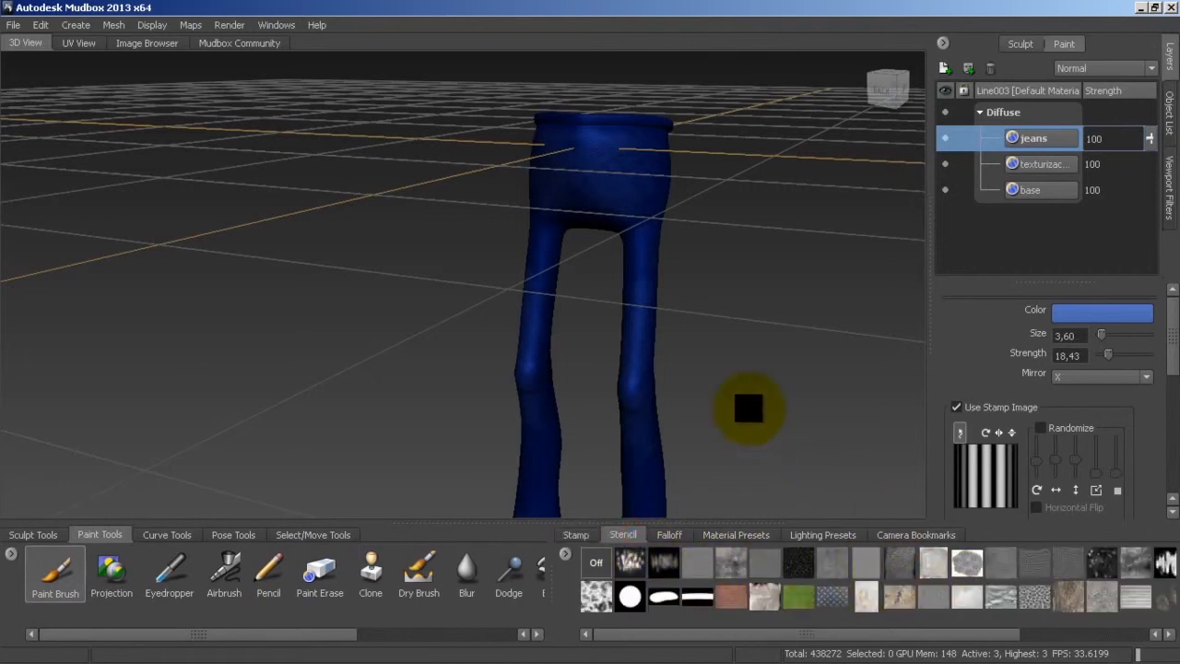
click(102, 582)
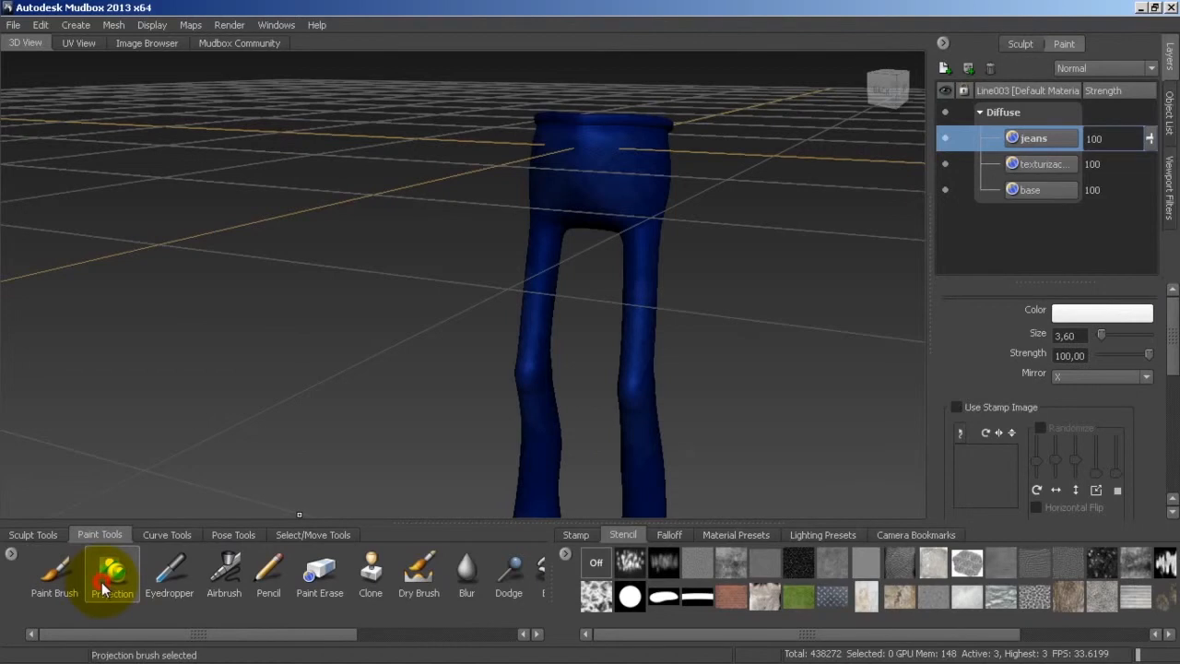
Step: Add the image 14388392-jeans-marco from the Blackstone/modelado cuerpo documents folder to the stencil library
click(567, 556)
click(593, 563)
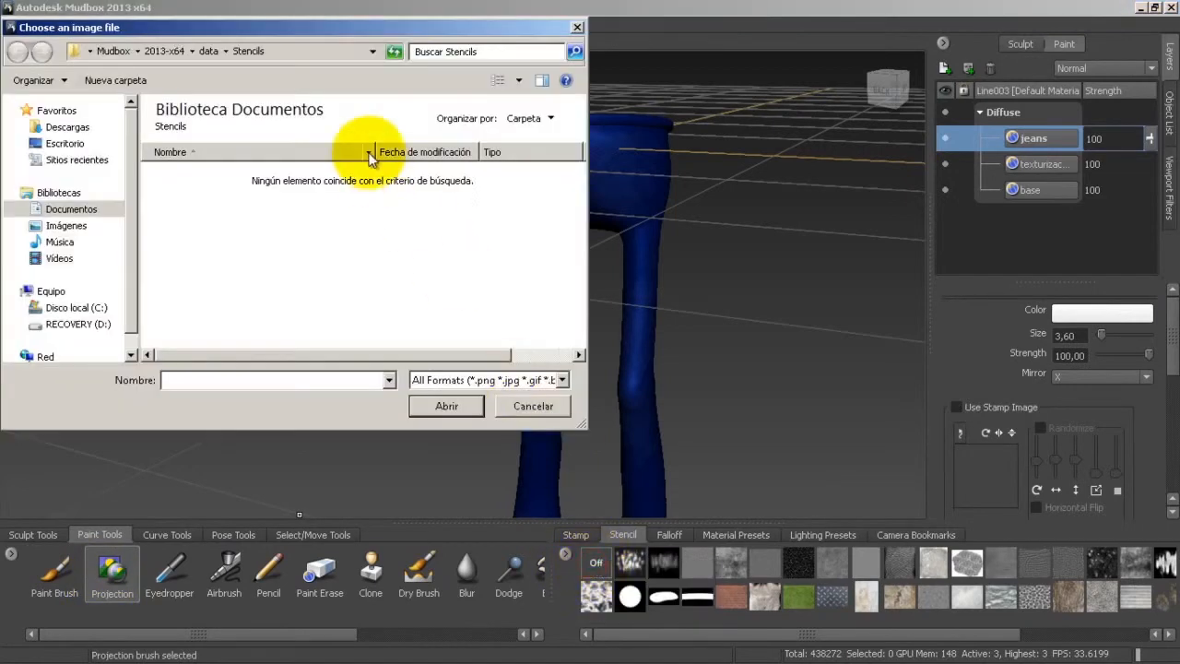
click(69, 208)
double_click(203, 193)
double_click(199, 194)
click(199, 194)
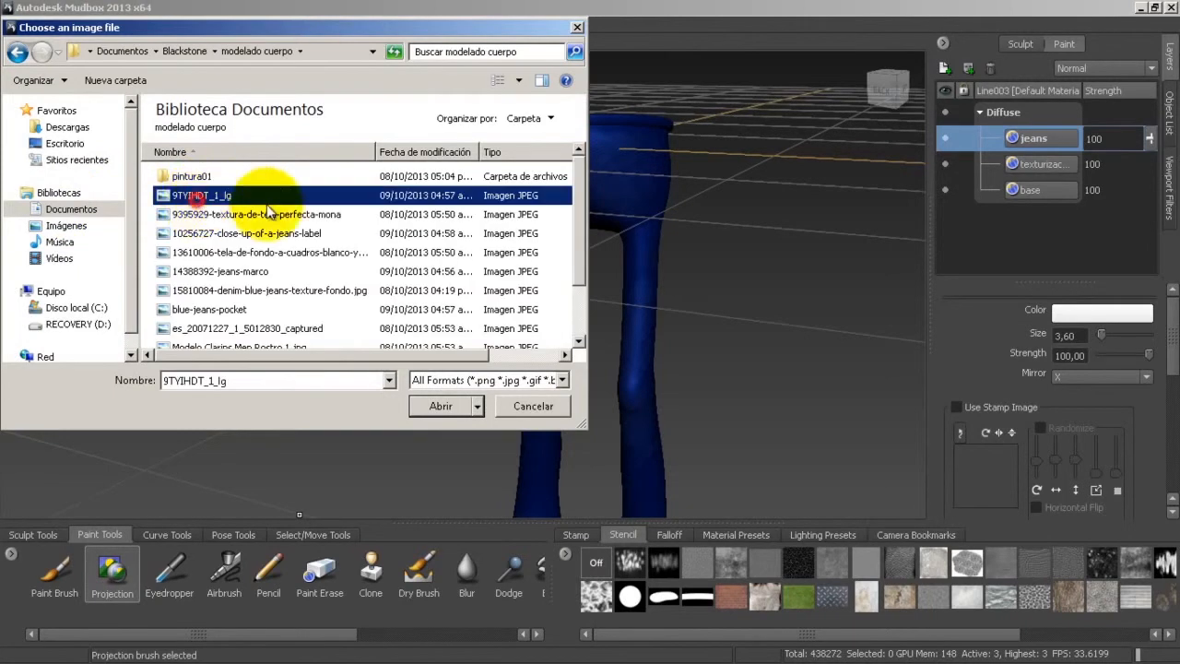
click(541, 81)
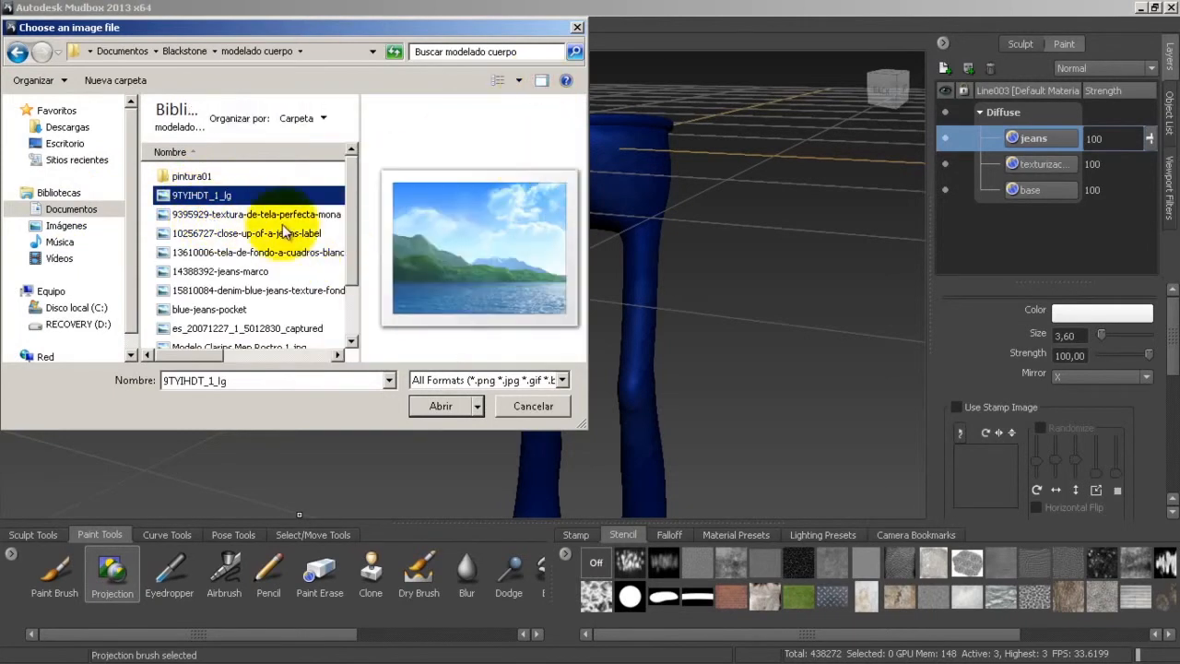
drag(359, 273, 418, 283)
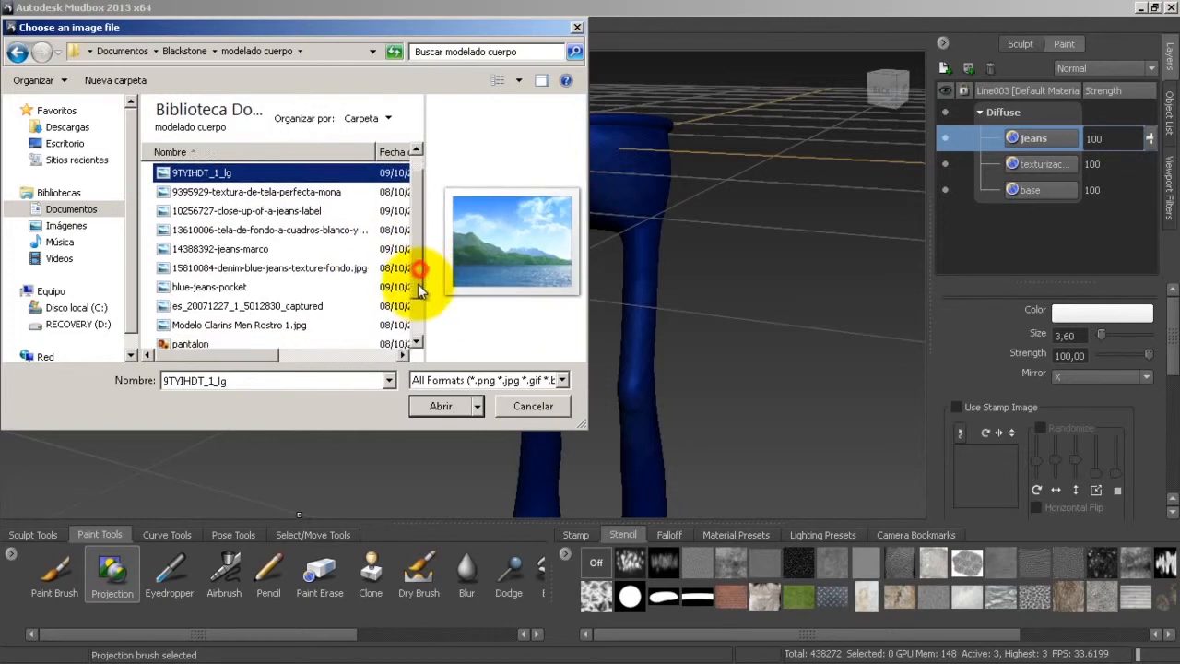
click(277, 241)
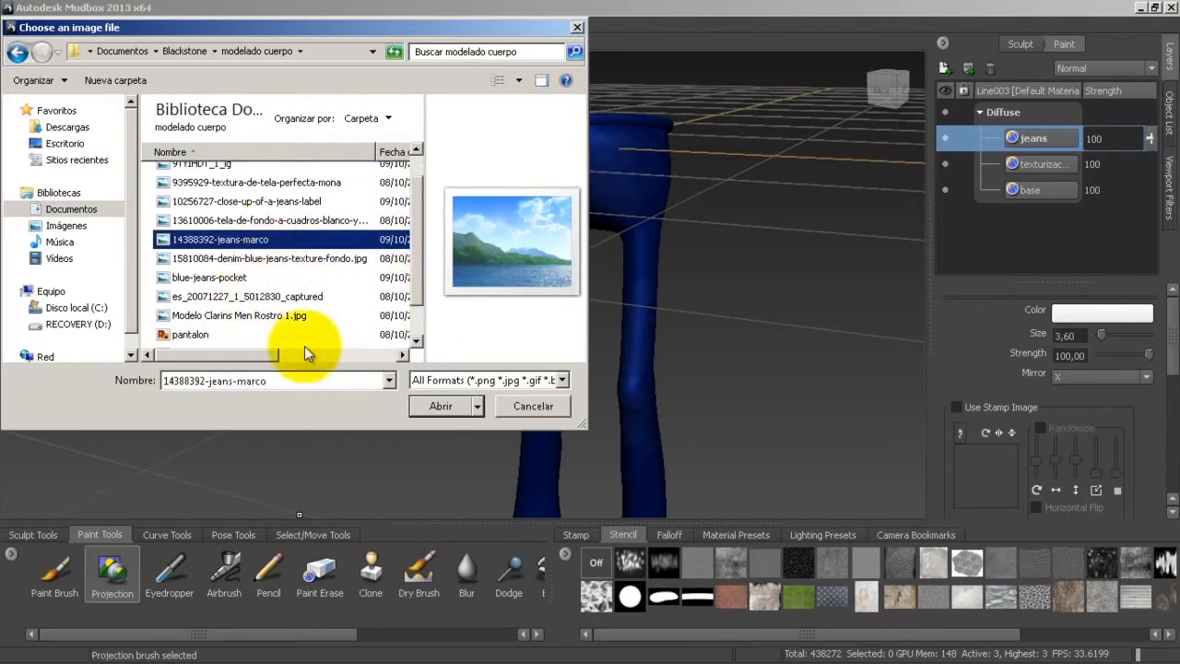
click(436, 406)
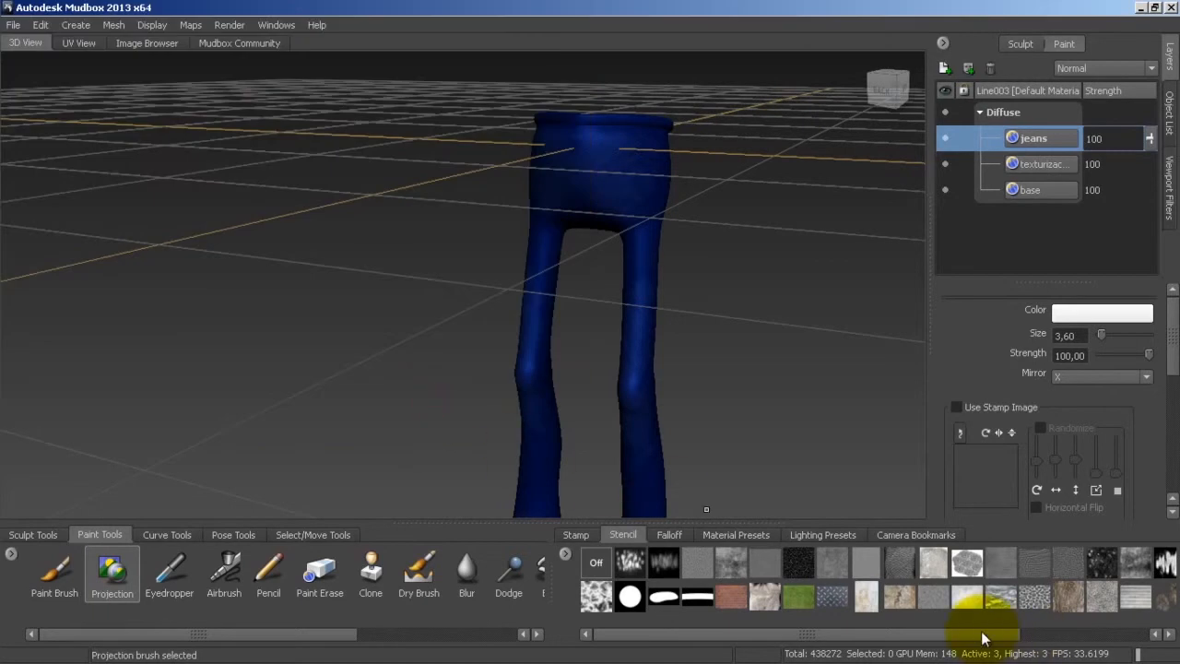
Step: Add the image 15810084-denim-blue-jeans-texture-fondo.jpg from the modelado cuerpo folder to the stencil library
click(1157, 604)
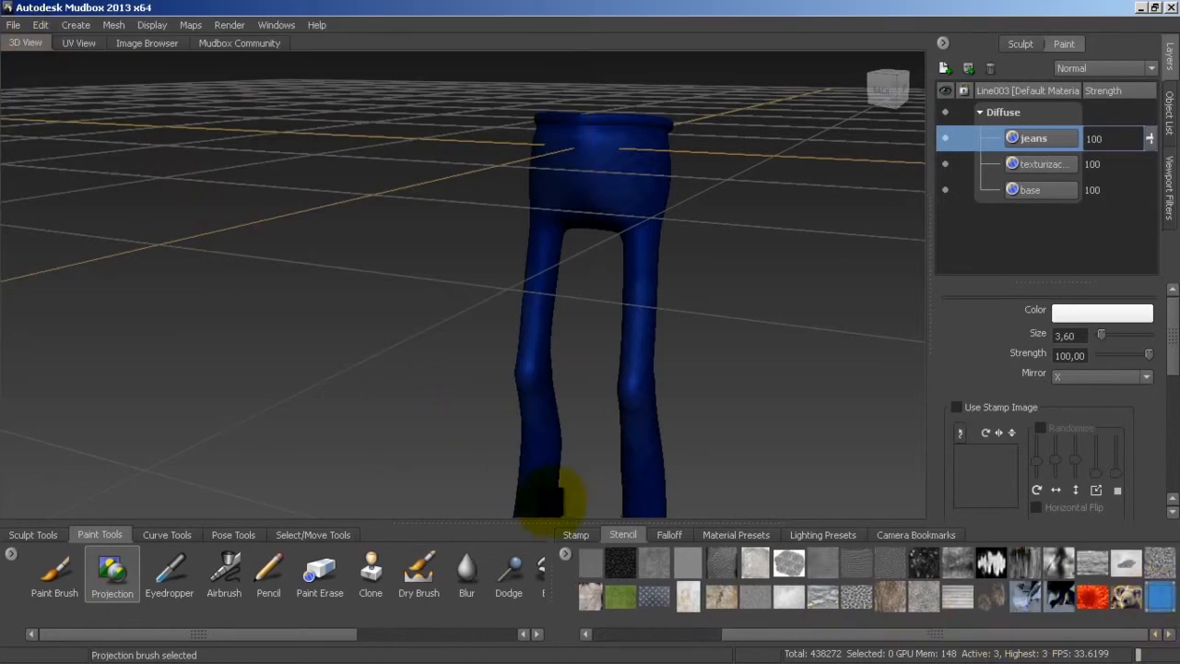
click(565, 554)
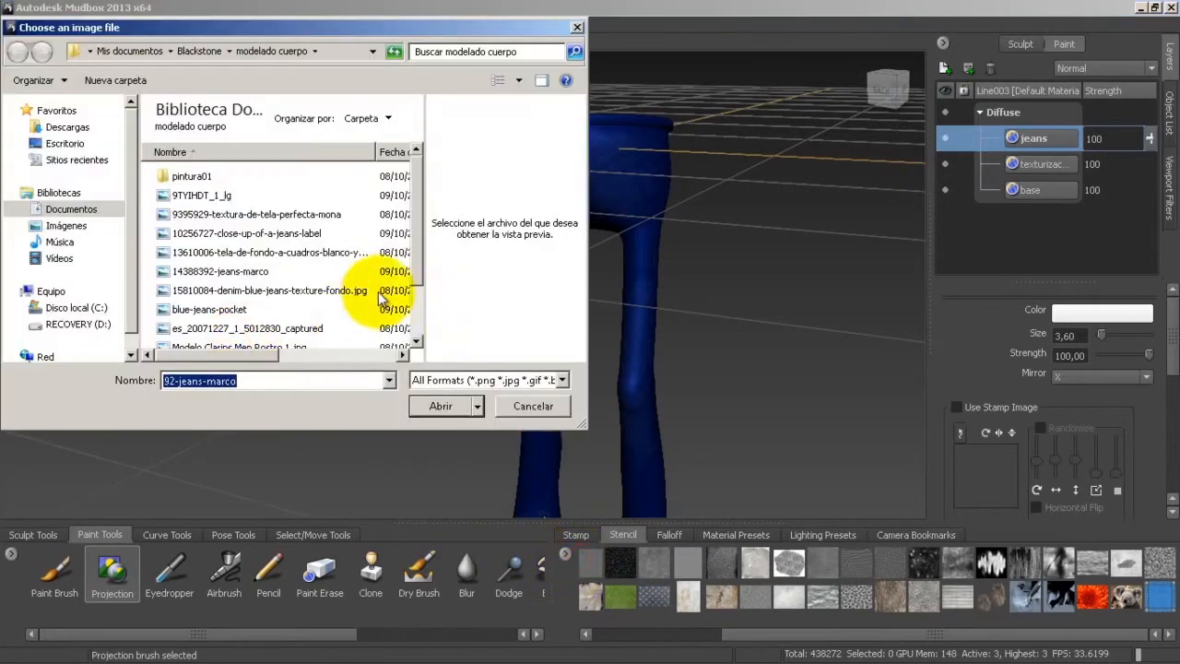
scroll(406, 293, down, 2)
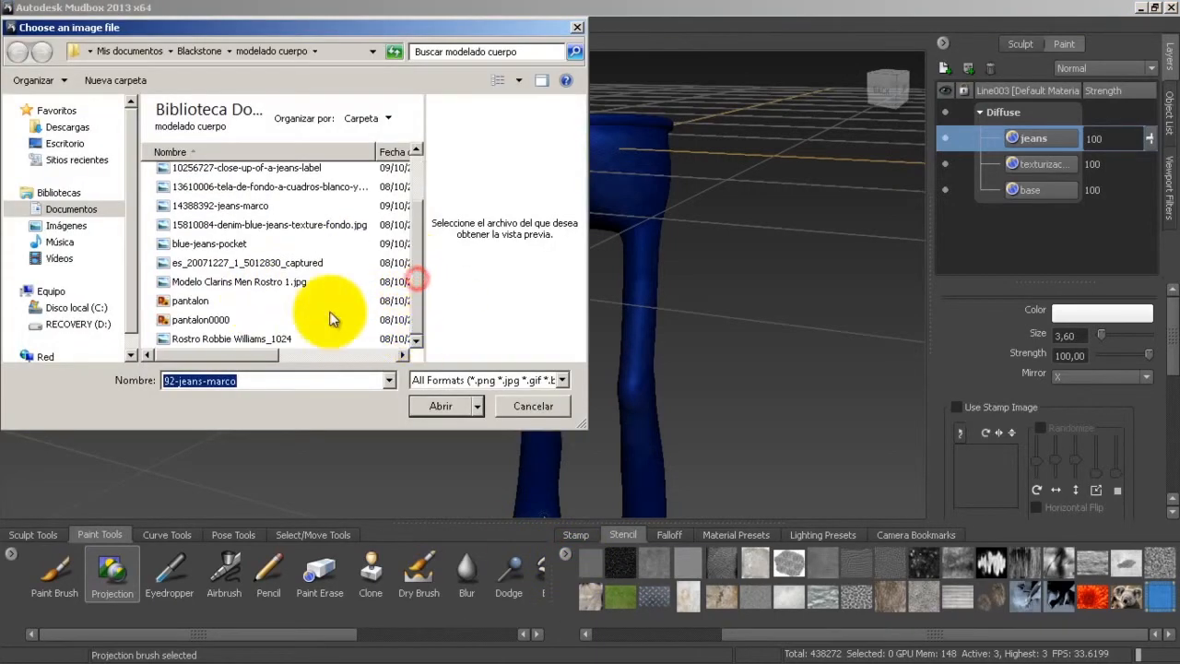
click(216, 265)
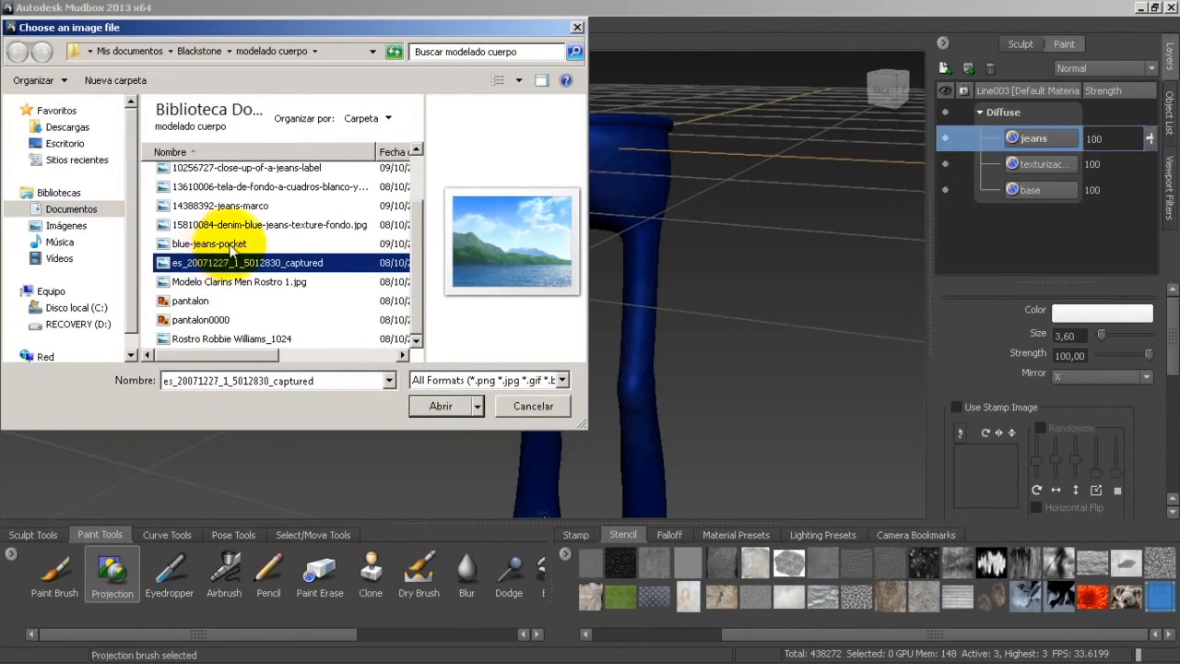
click(223, 245)
click(231, 225)
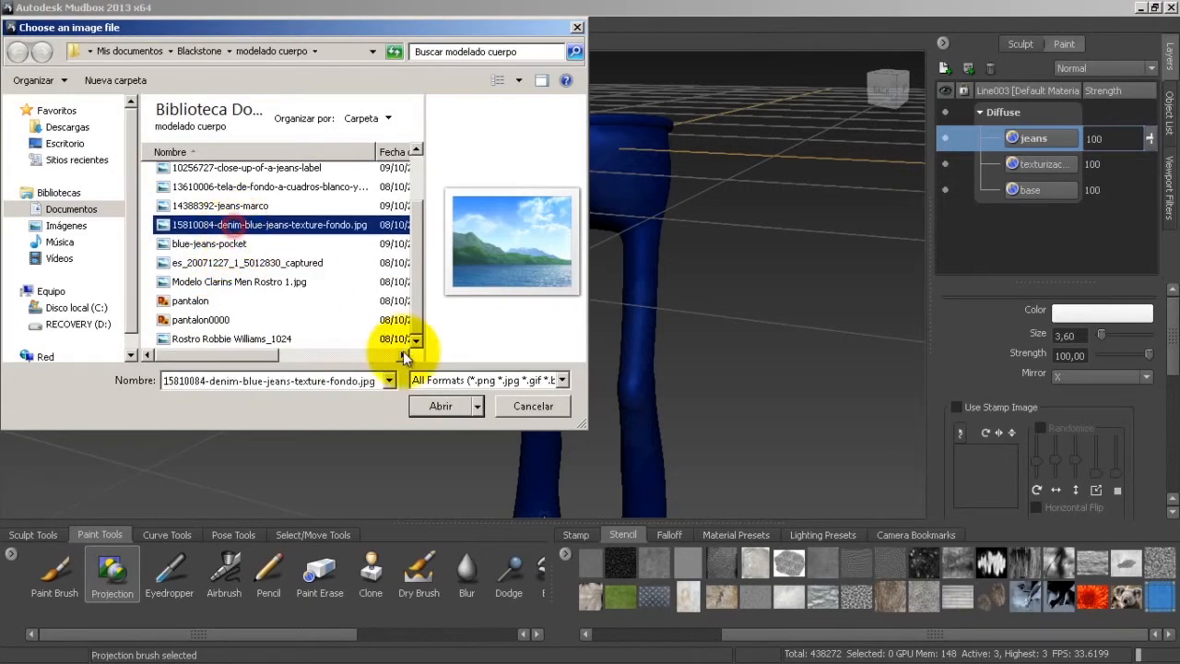
click(433, 405)
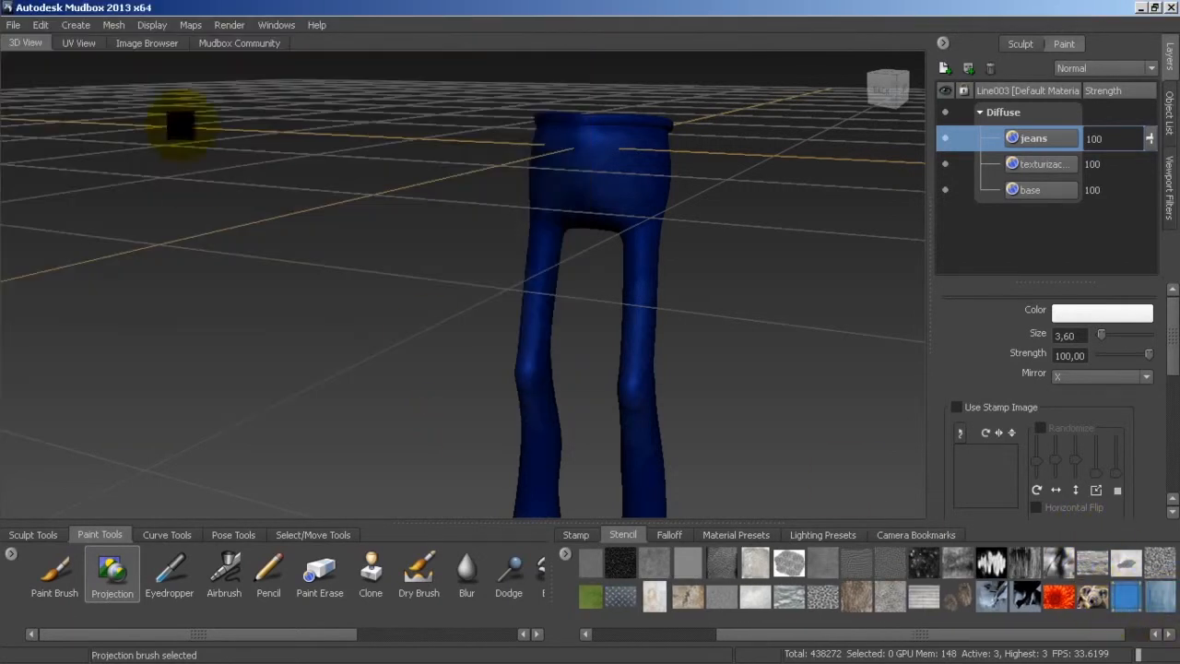
Step: Try to add the image 14388392-jeans-marco to the stencil library once more
right_click(579, 555)
click(599, 561)
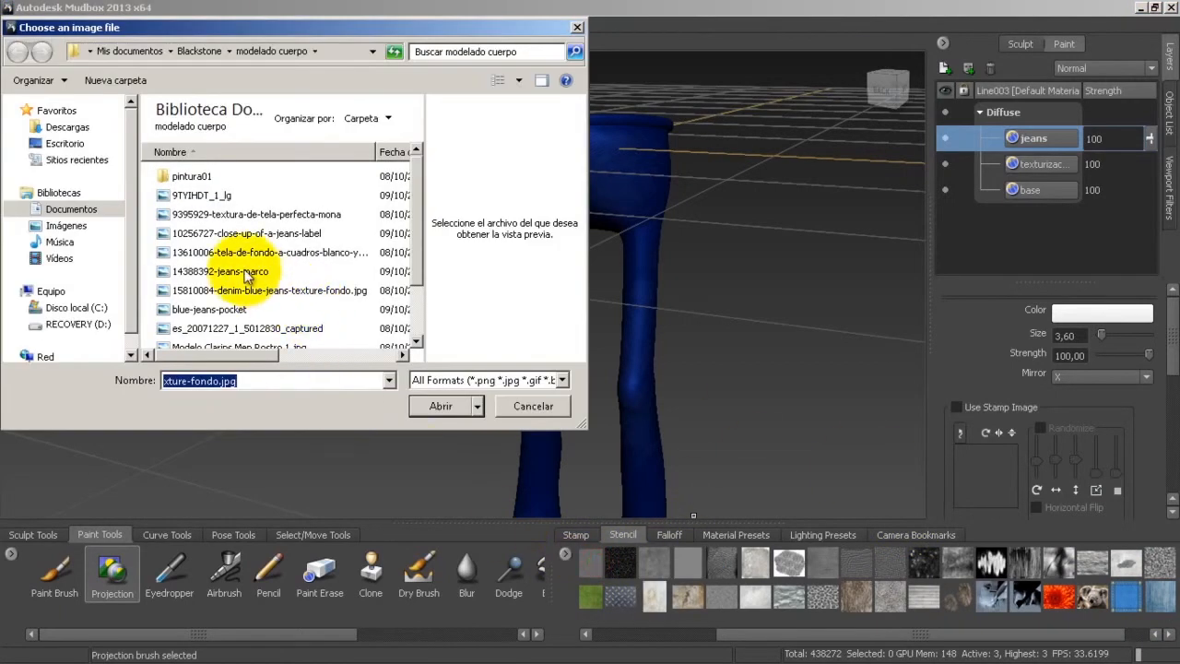
click(244, 291)
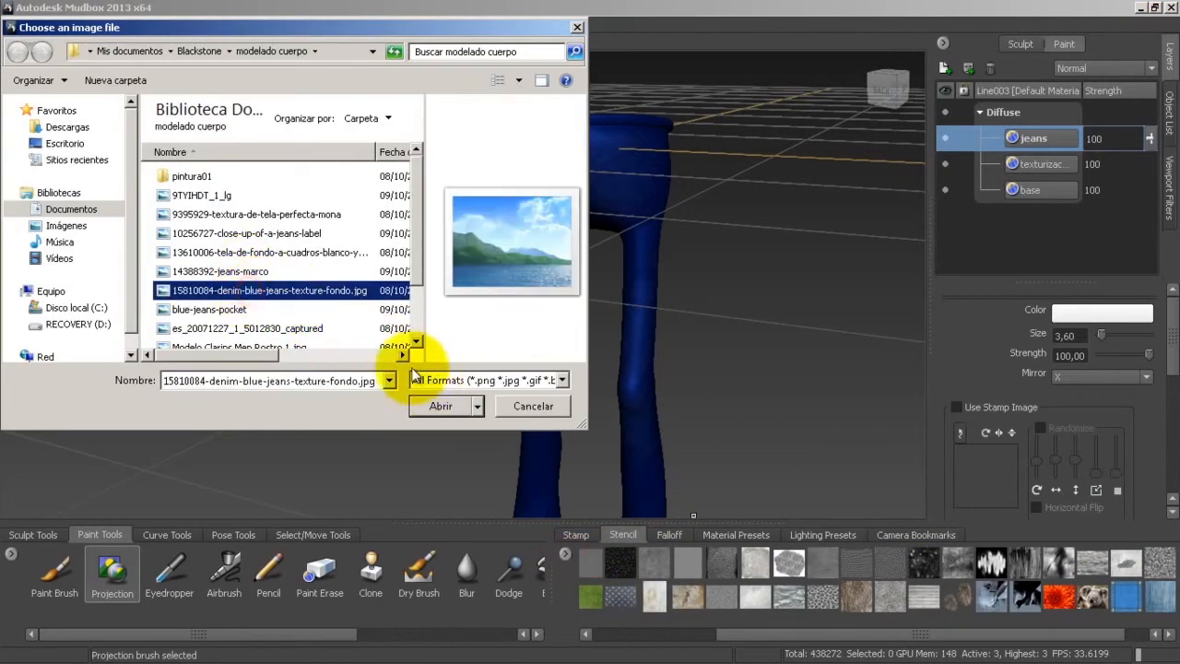
click(258, 276)
click(432, 403)
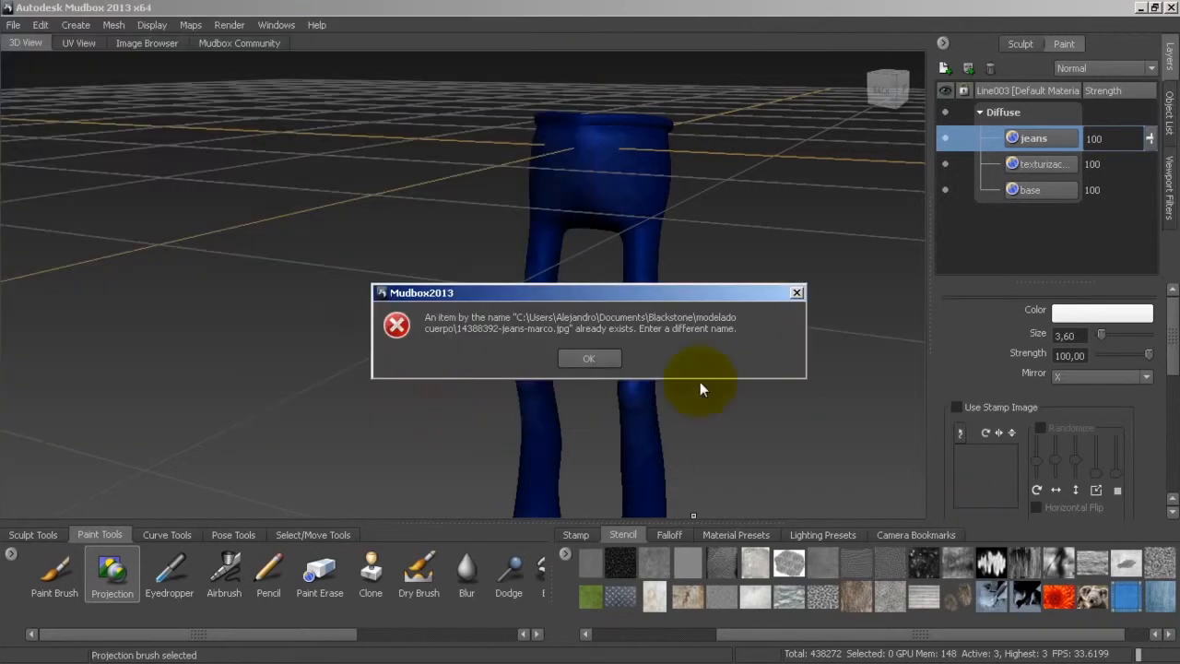
Step: Dismiss the duplicate-name error and add the image 10256727-close-up-of-a-jeans-label from the modelado cuerpo folder to the stencil library
click(611, 362)
right_click(566, 557)
click(594, 564)
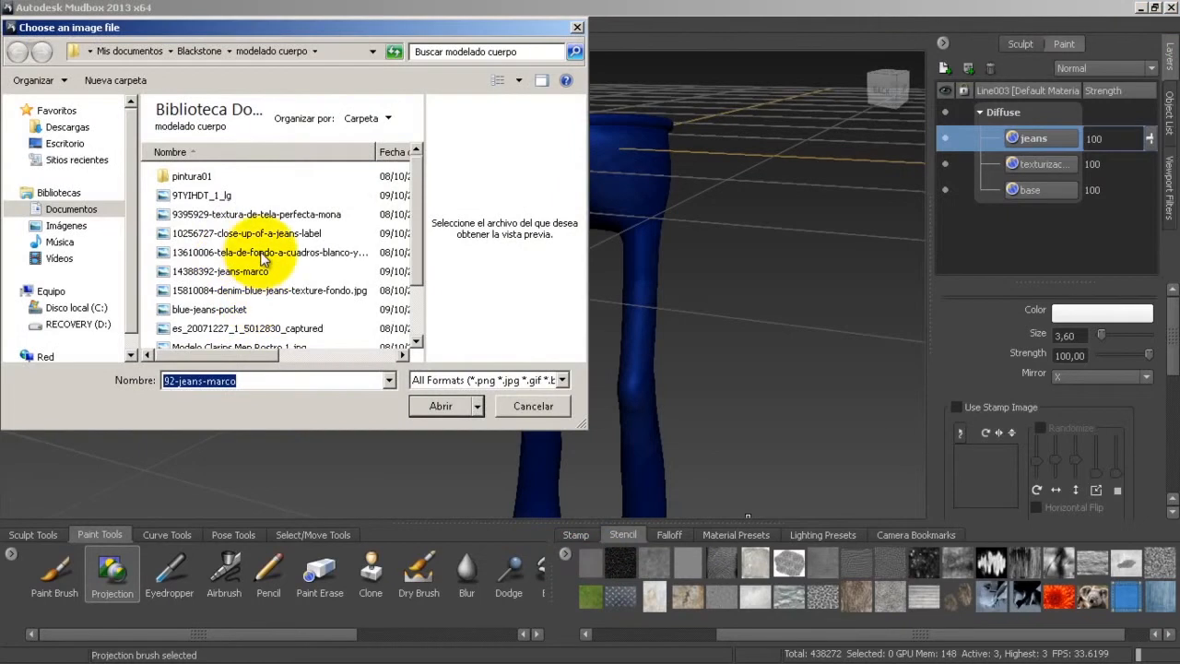
click(247, 233)
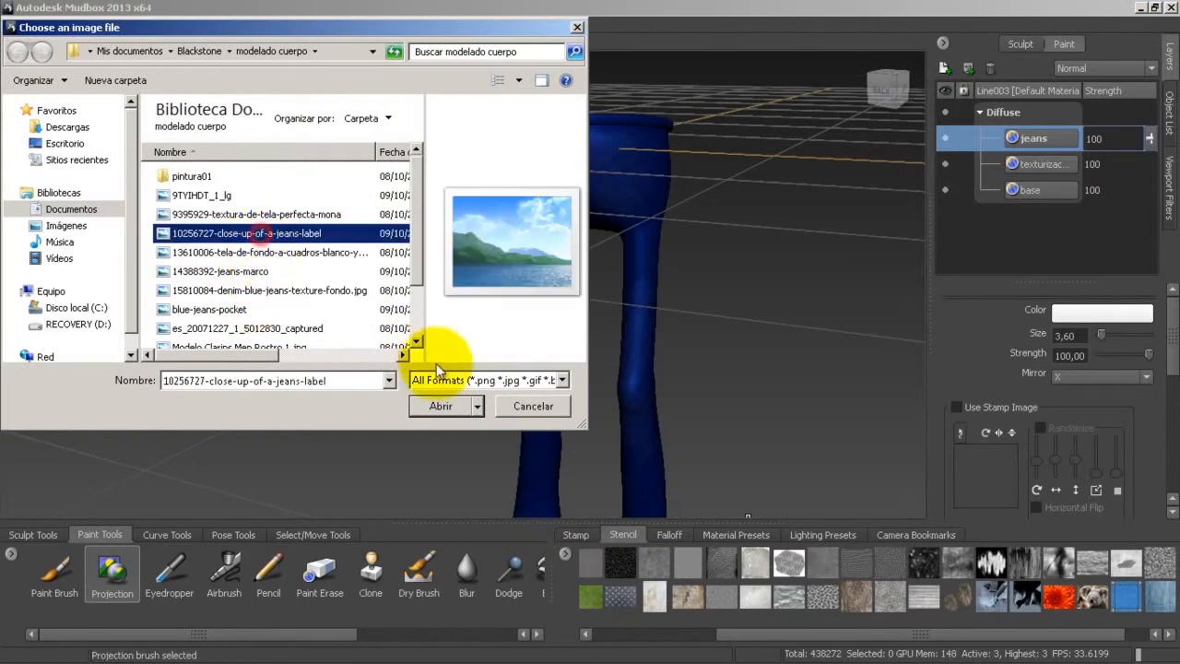
click(433, 407)
Step: Activate the 14388392-jeans-marco stencil and scale it down to a small upright patch over the trousers
drag(1108, 634, 1163, 632)
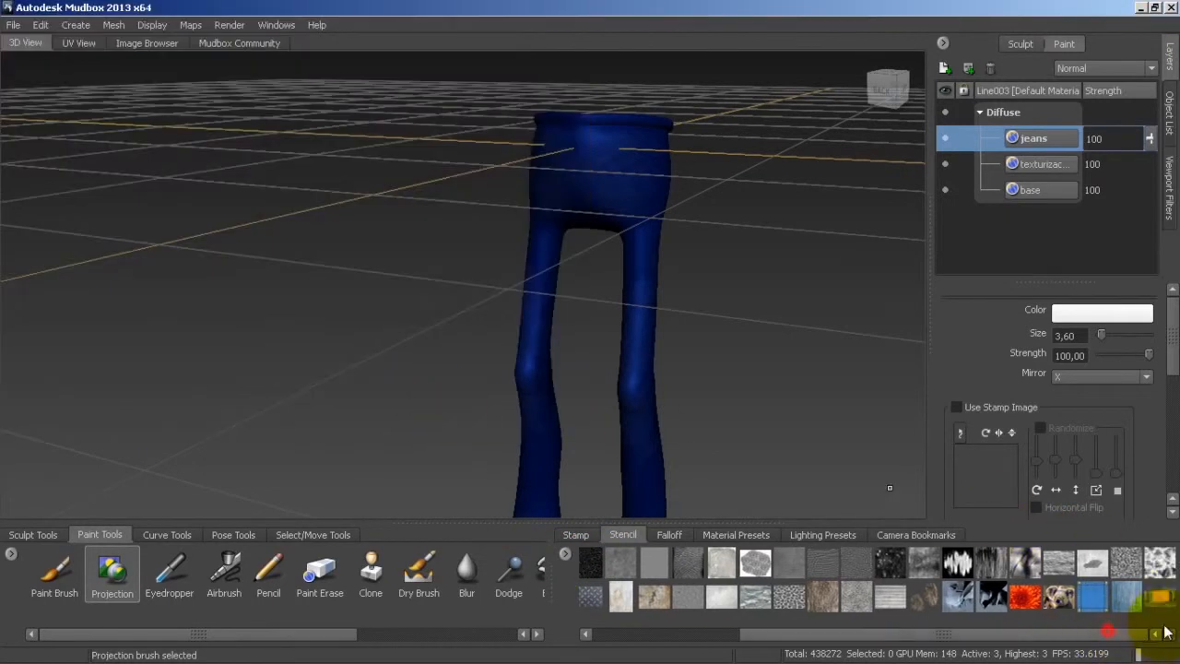
click(1094, 598)
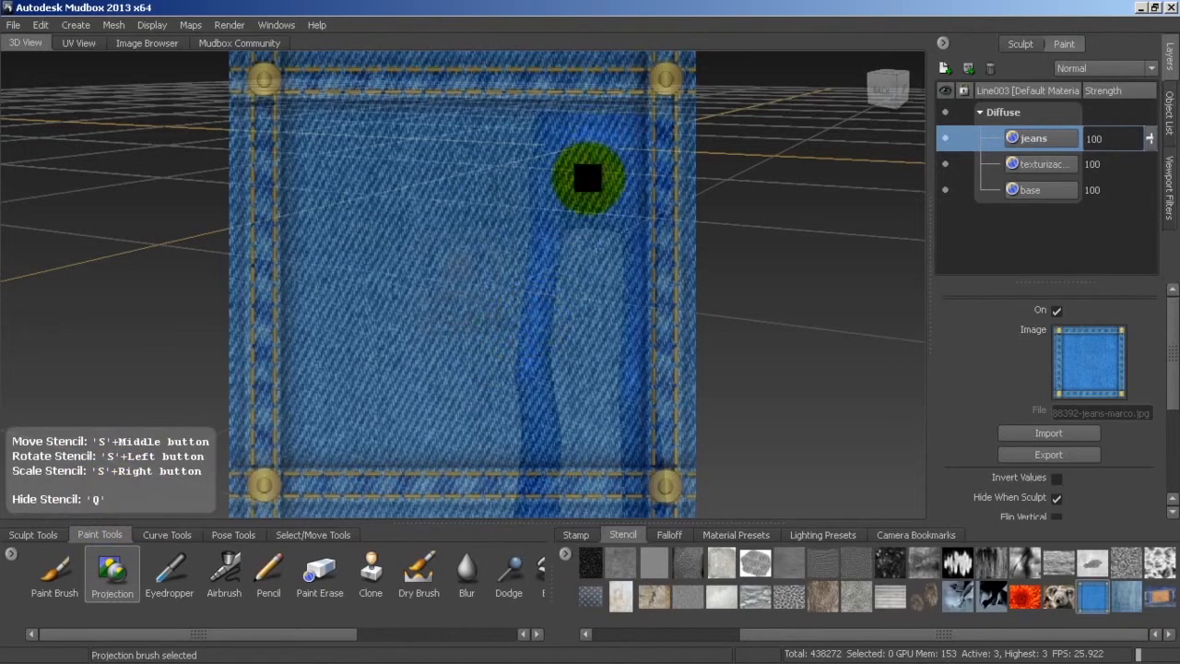
mouse_move(587, 178)
middle_down()
mouse_move(543, 189)
mouse_move(611, 174)
mouse_move(605, 202)
mouse_move(639, 195)
middle_up()
mouse_move(640, 195)
mouse_down()
mouse_move(501, 211)
mouse_move(624, 197)
mouse_up()
right_drag(624, 197, 7, 295)
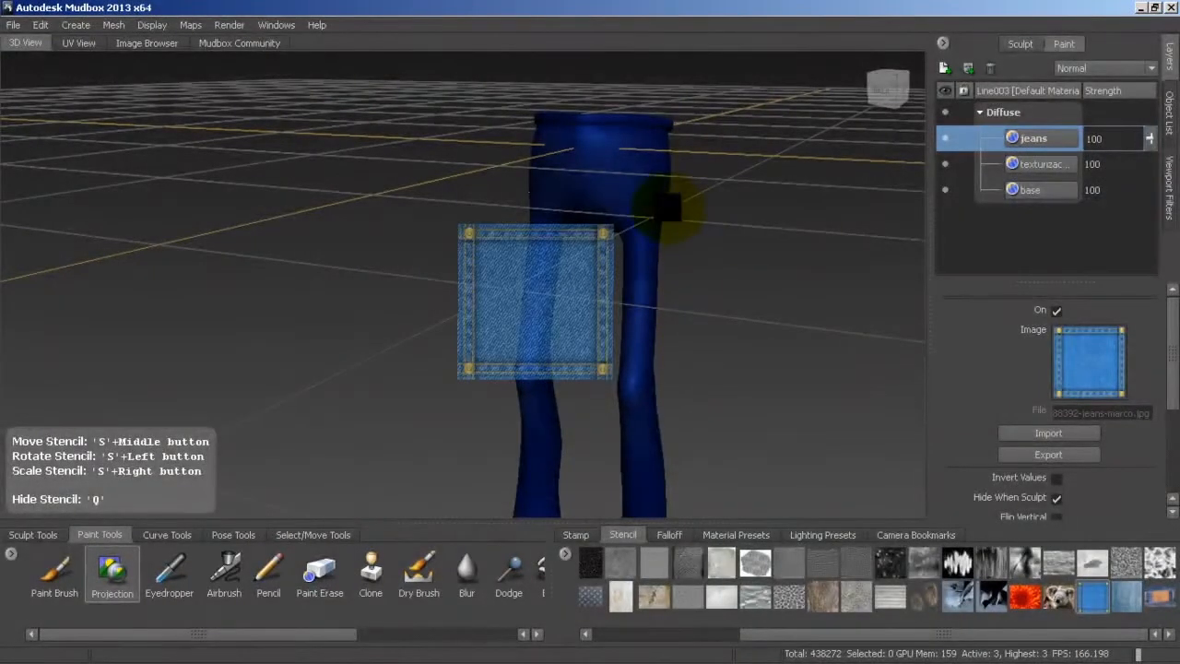
Step: Move the denim frame stencil onto the back of the trousers, just below the waistband
mouse_move(653, 203)
mouse_down()
mouse_move(613, 213)
mouse_move(657, 189)
mouse_move(598, 232)
mouse_move(627, 231)
mouse_move(619, 221)
mouse_move(645, 185)
mouse_move(679, 175)
mouse_move(691, 198)
mouse_move(574, 137)
mouse_up()
scroll(619, 221, up, 3)
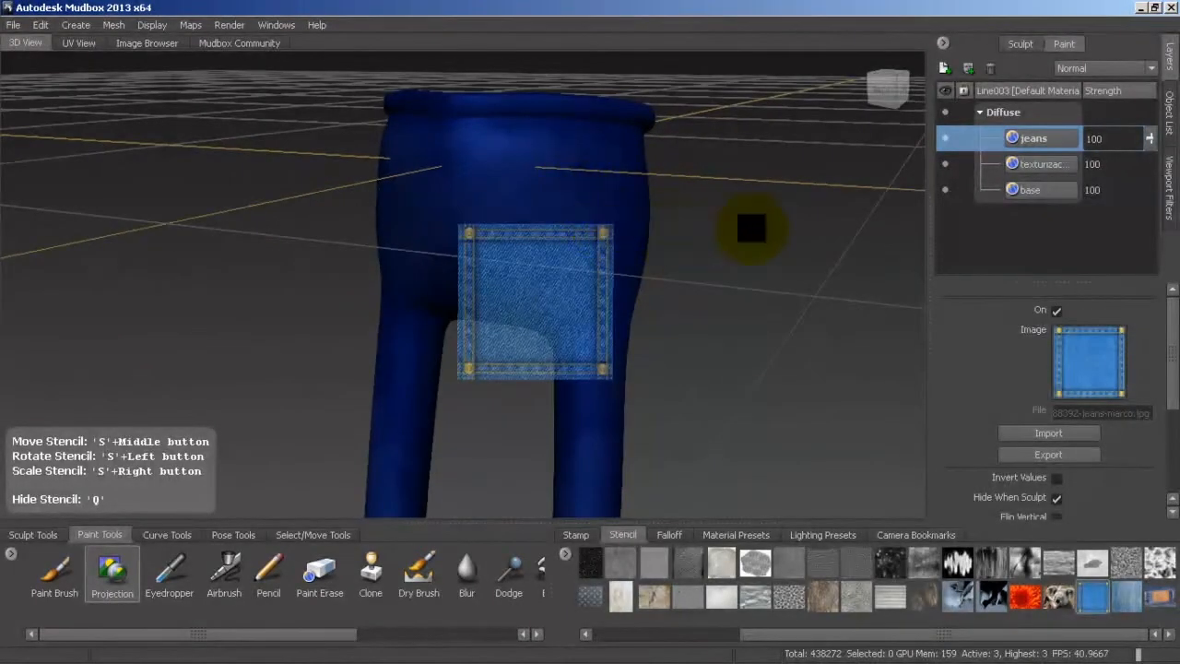
scroll(526, 298, up, 2)
mouse_move(525, 297)
middle_down()
mouse_move(540, 208)
mouse_move(495, 171)
middle_up()
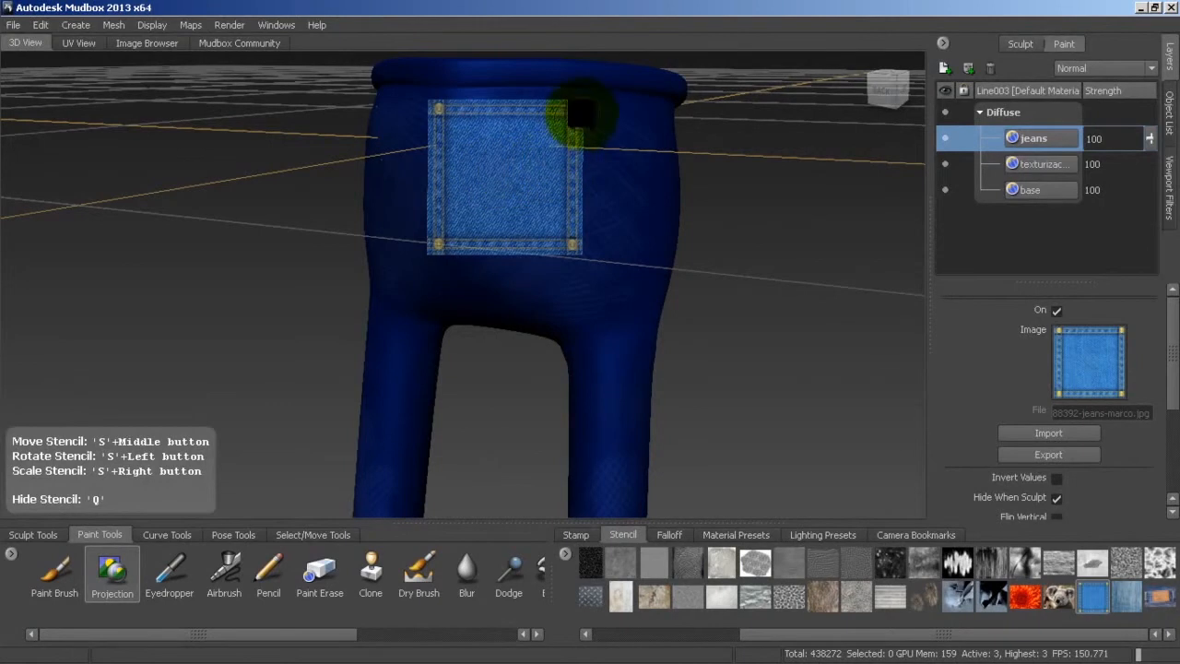
Step: Project the rivet at the stencil's upper corner onto the back of the trousers with the Projection brush
key(q)
key(q)
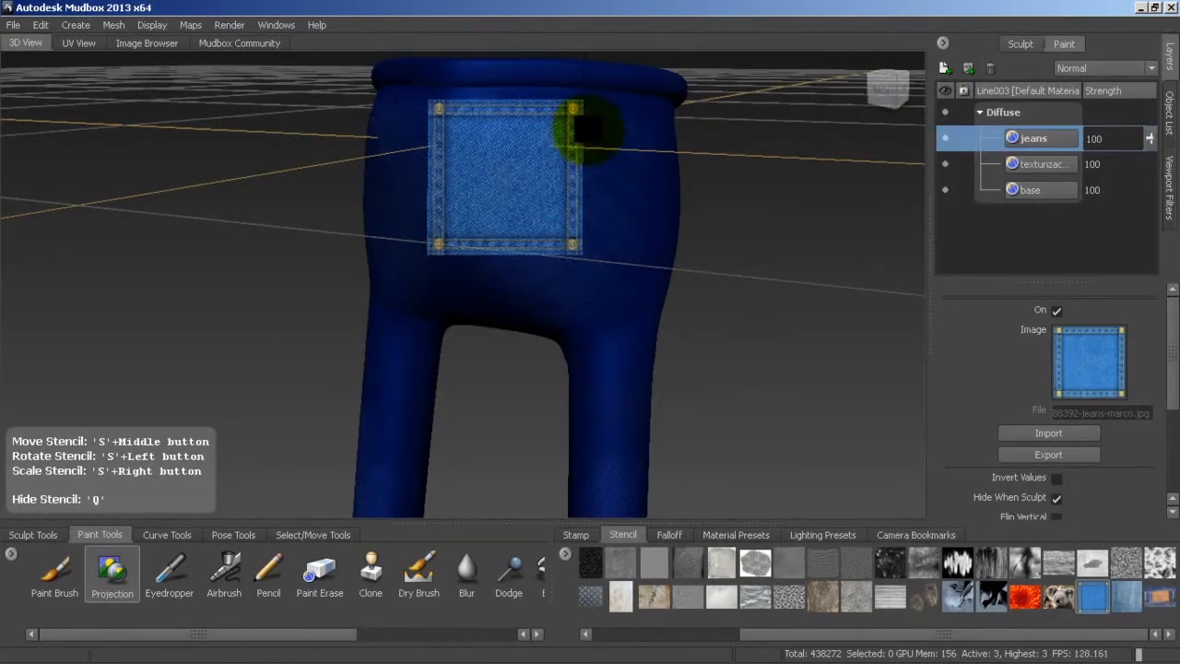
click(590, 129)
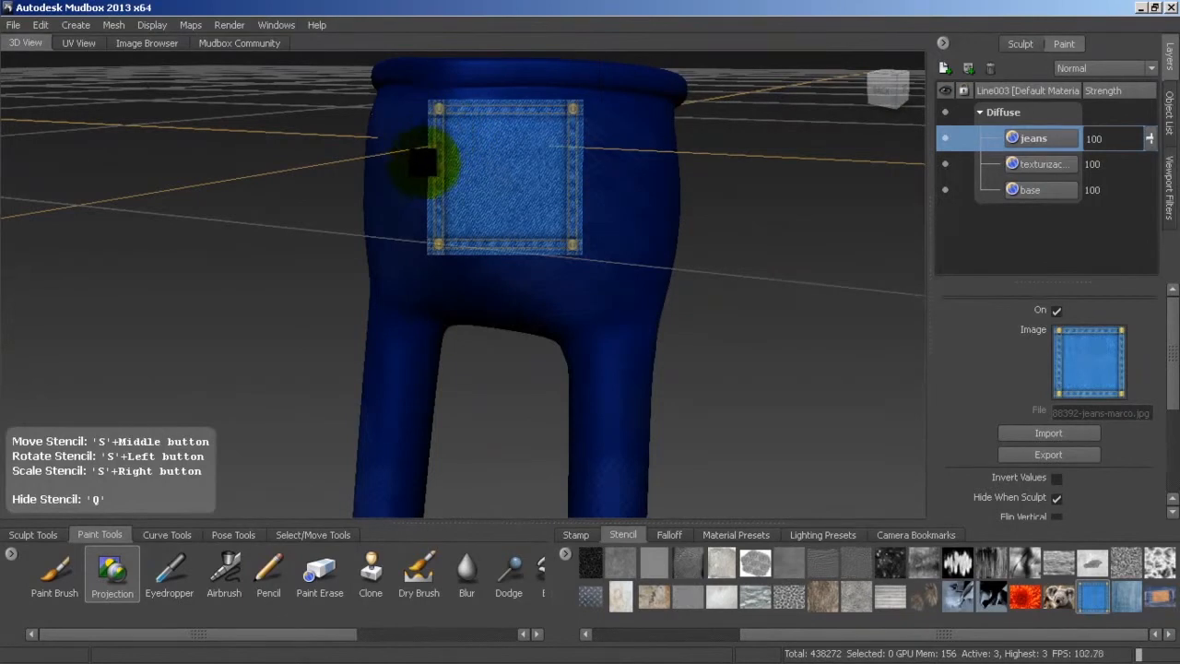
key(q)
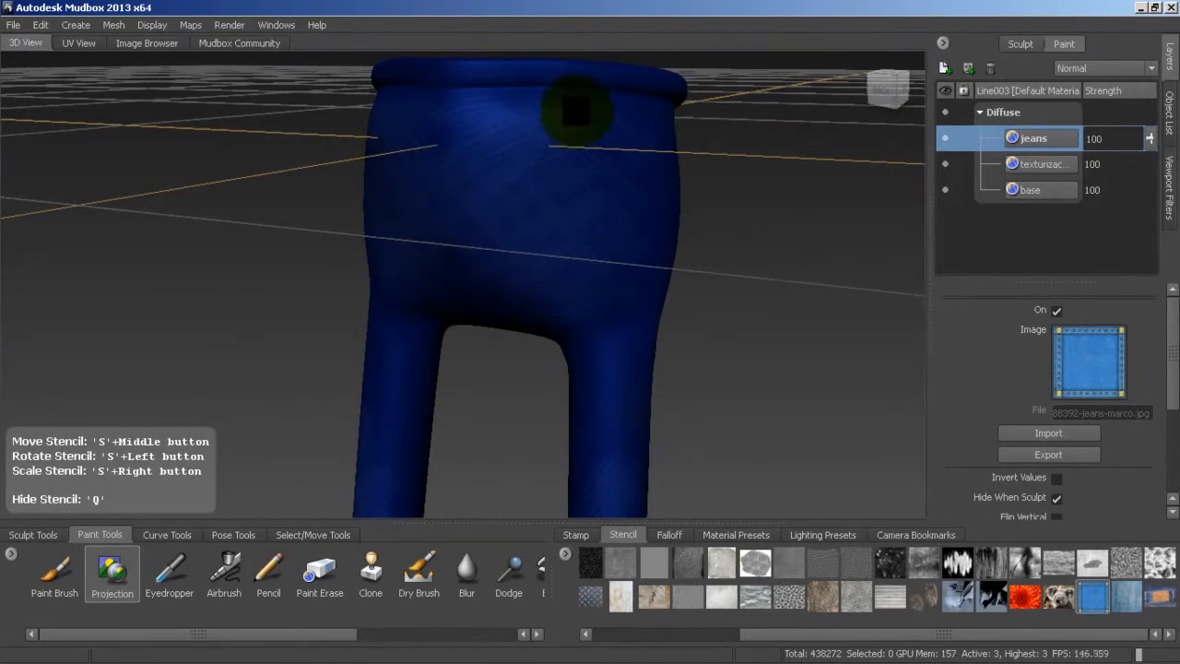
key(q)
key(q)
key(q)
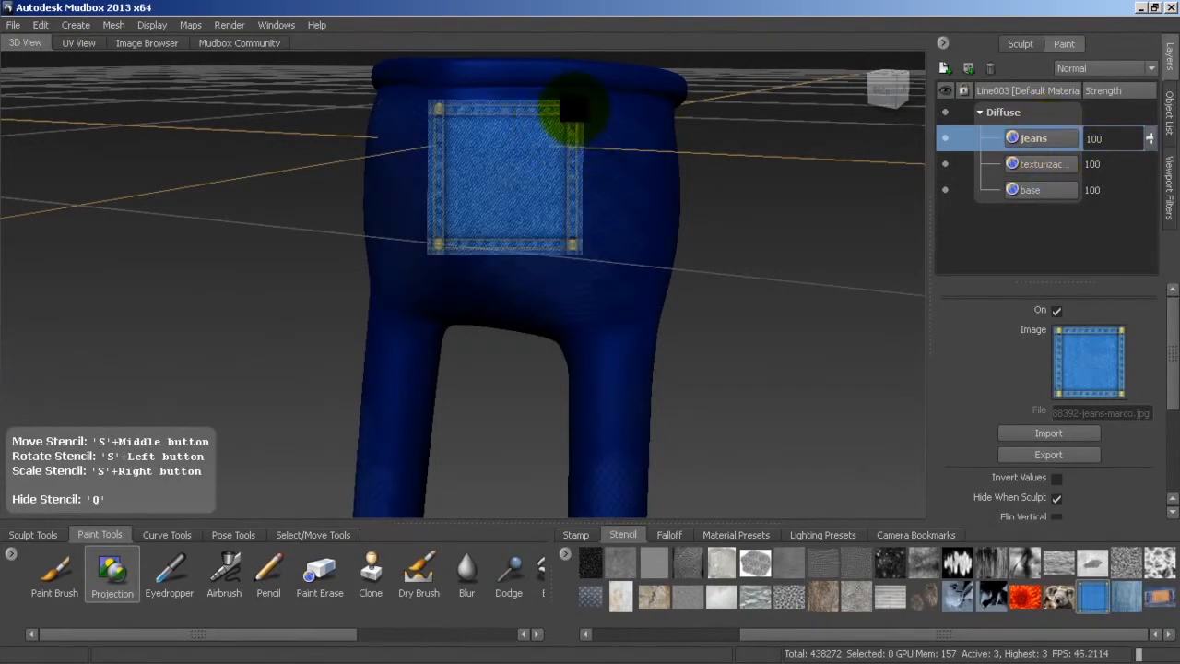
key(q)
key(q)
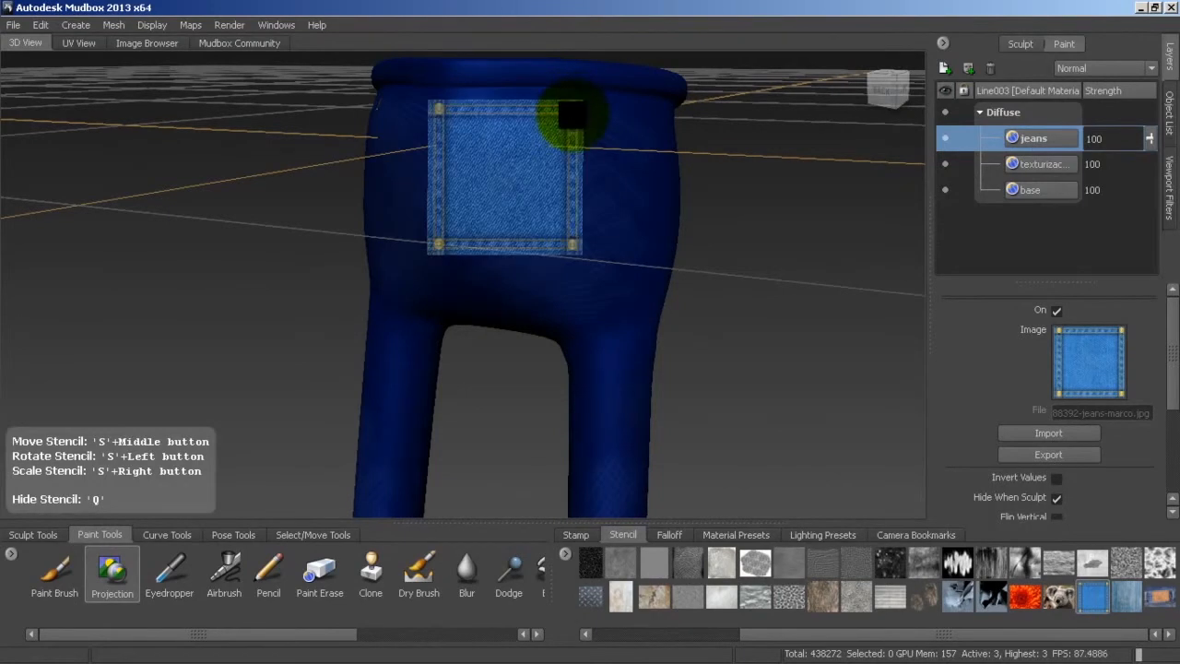
Step: Rotate the stencil into a diamond, align its top corner with the painted rivet, and project its stitched edge onto the back of the trousers
mouse_move(572, 150)
mouse_down()
mouse_move(469, 153)
mouse_move(408, 132)
mouse_move(569, 160)
mouse_move(522, 141)
mouse_up()
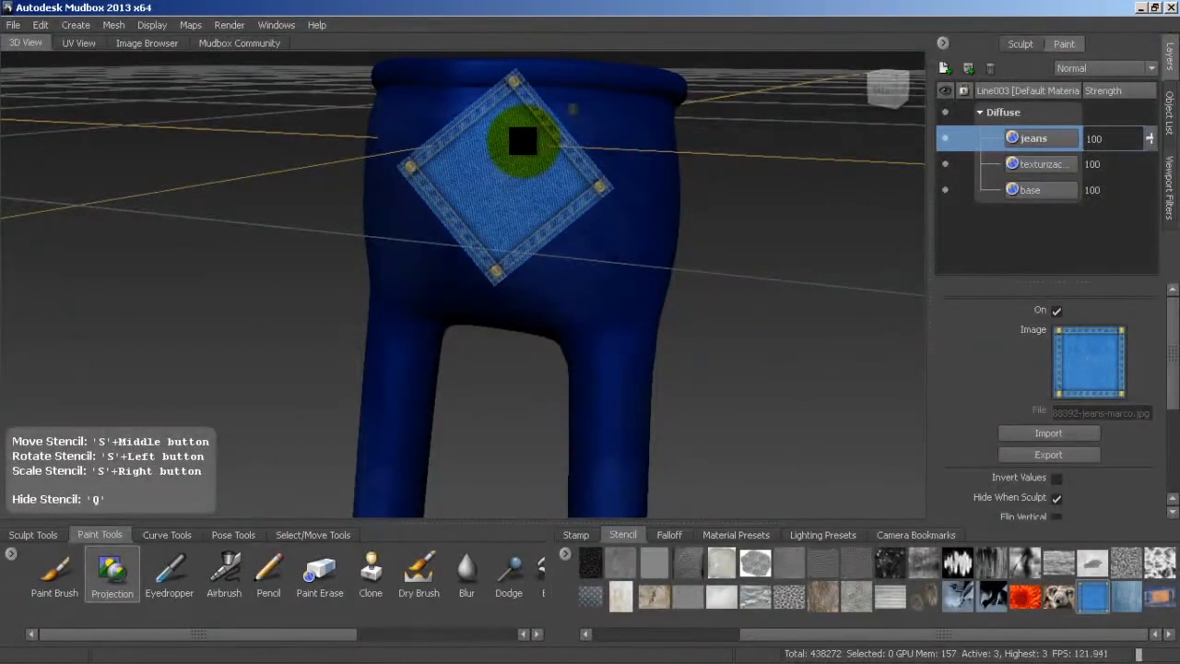
mouse_move(520, 141)
middle_down()
mouse_move(553, 140)
mouse_move(534, 132)
mouse_move(595, 179)
mouse_move(589, 164)
middle_up()
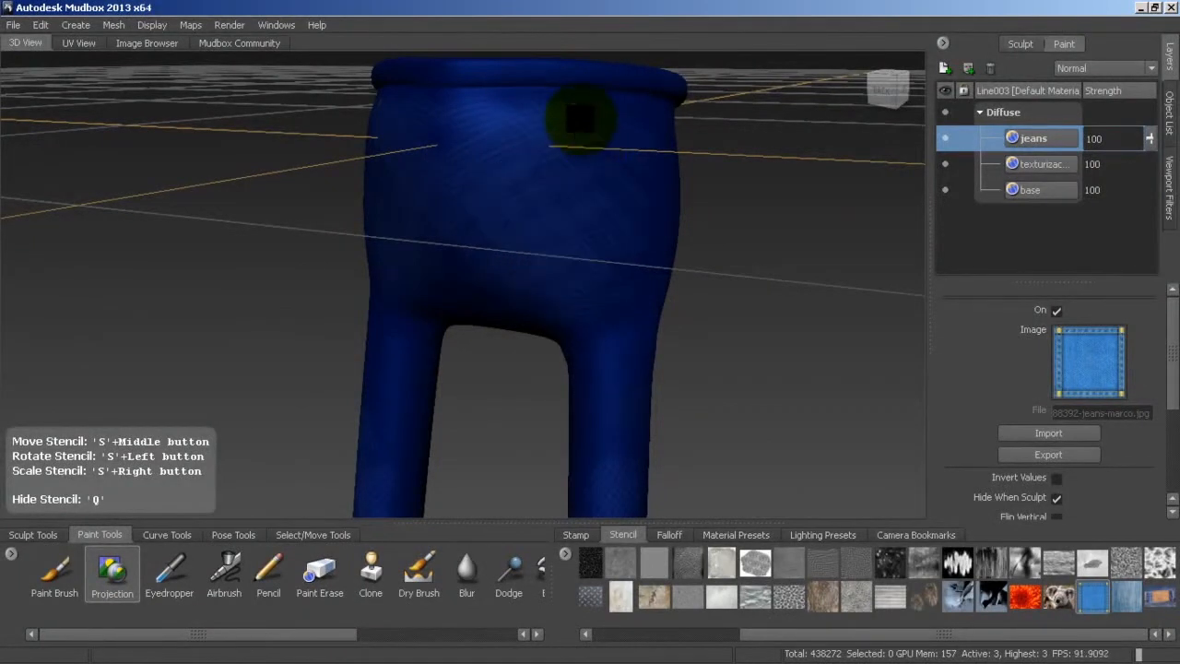
key(q)
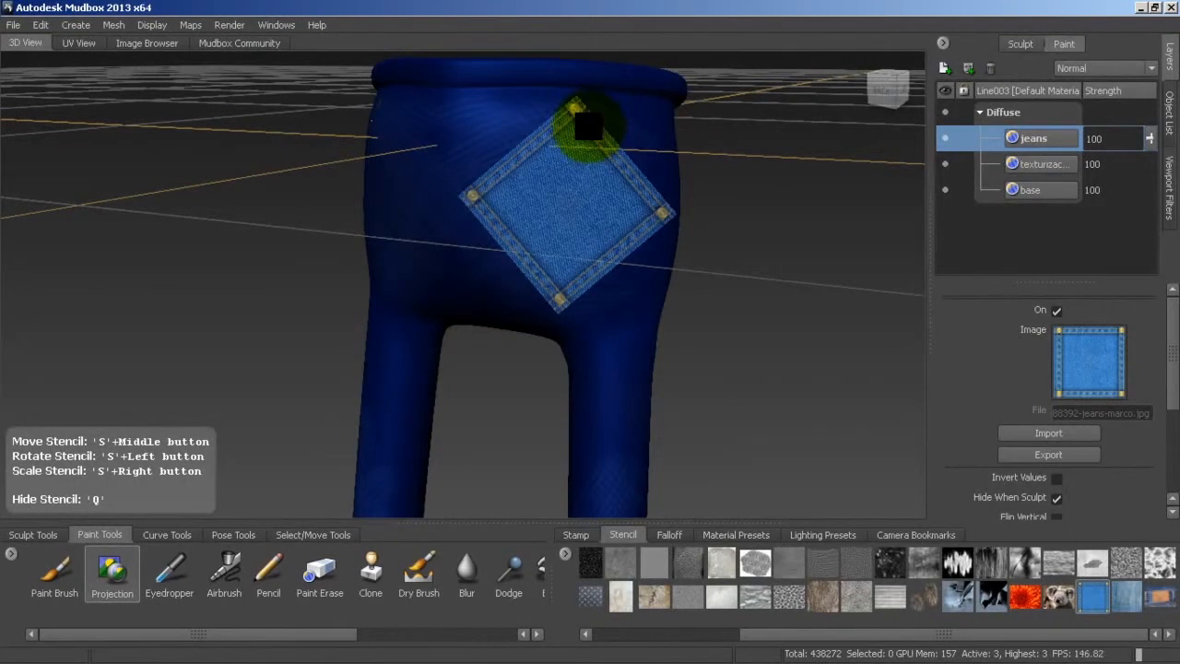
key(q)
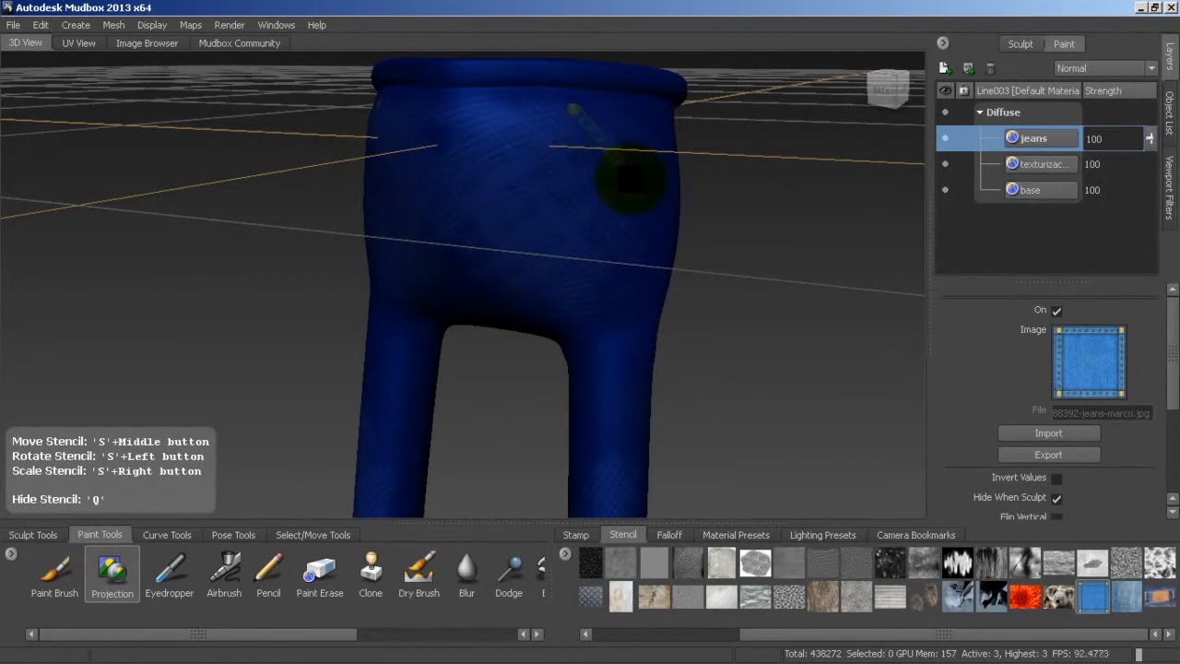
key(q)
key(q)
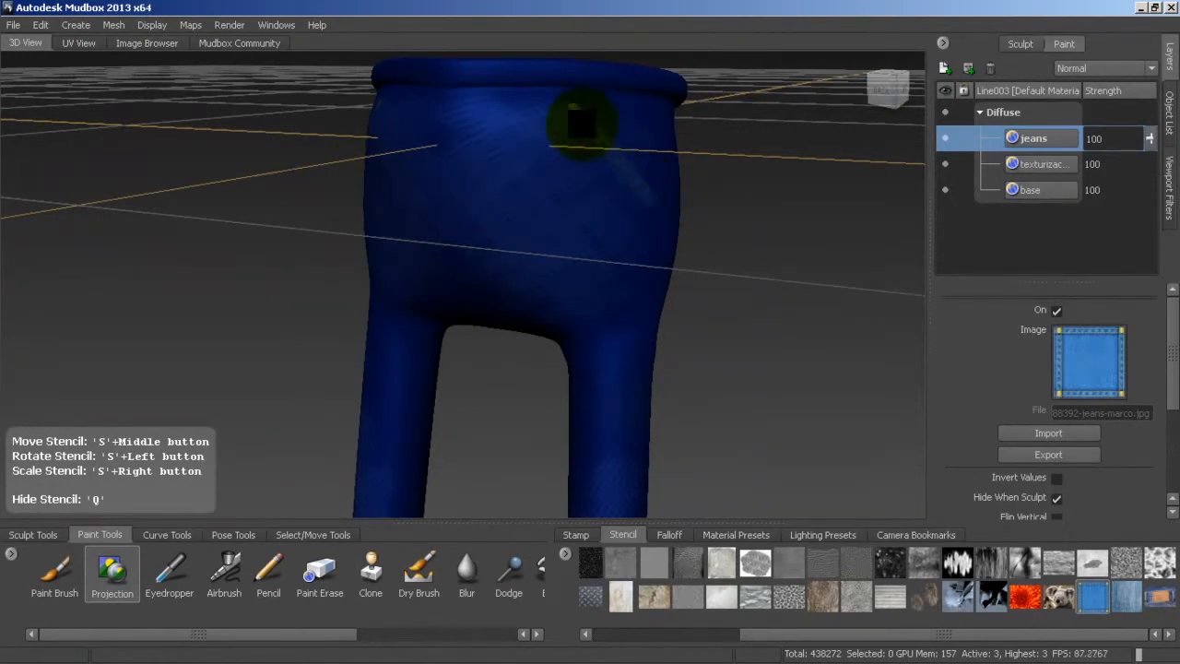
drag(568, 107, 573, 111)
drag(649, 210, 656, 208)
drag(656, 208, 619, 168)
Step: Raise the stencil's Visibility to 1,00 and continue projecting the stitched edge between the two rivets
drag(1176, 322, 1171, 353)
key(q)
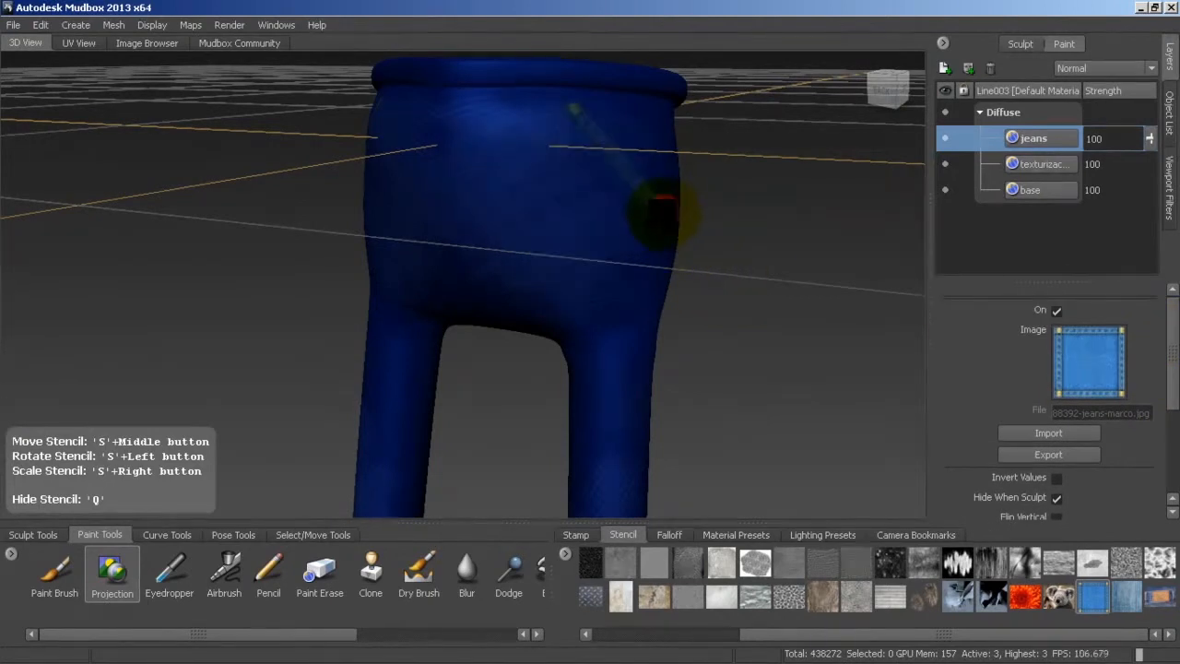
drag(608, 143, 590, 119)
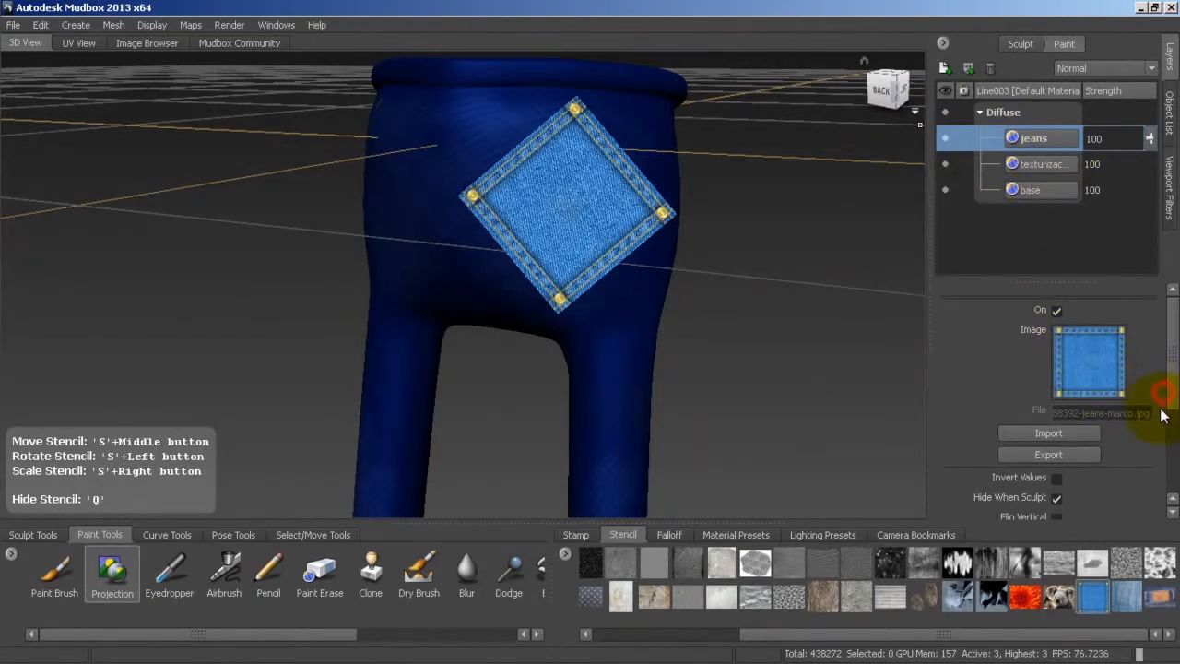
mouse_move(1173, 387)
mouse_down()
mouse_move(1169, 472)
mouse_move(1165, 369)
mouse_up()
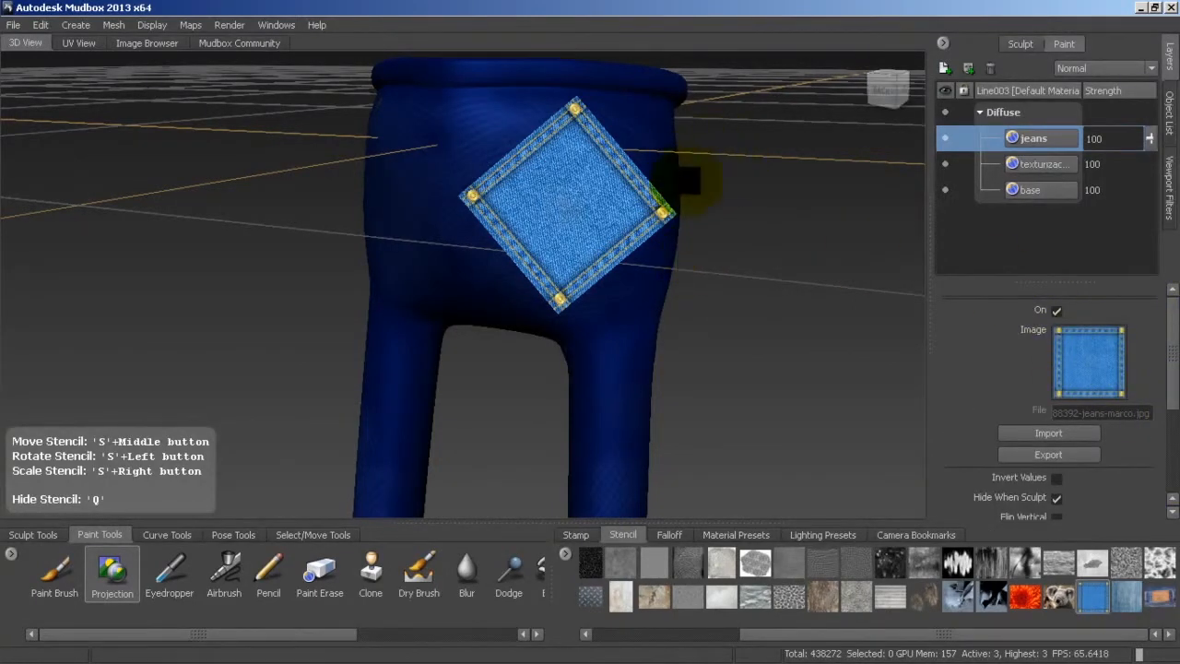
Step: Toggle the jeans layer's visibility, hide the stencil to examine the projected stitching, and turn to the other side of the trousers
click(946, 138)
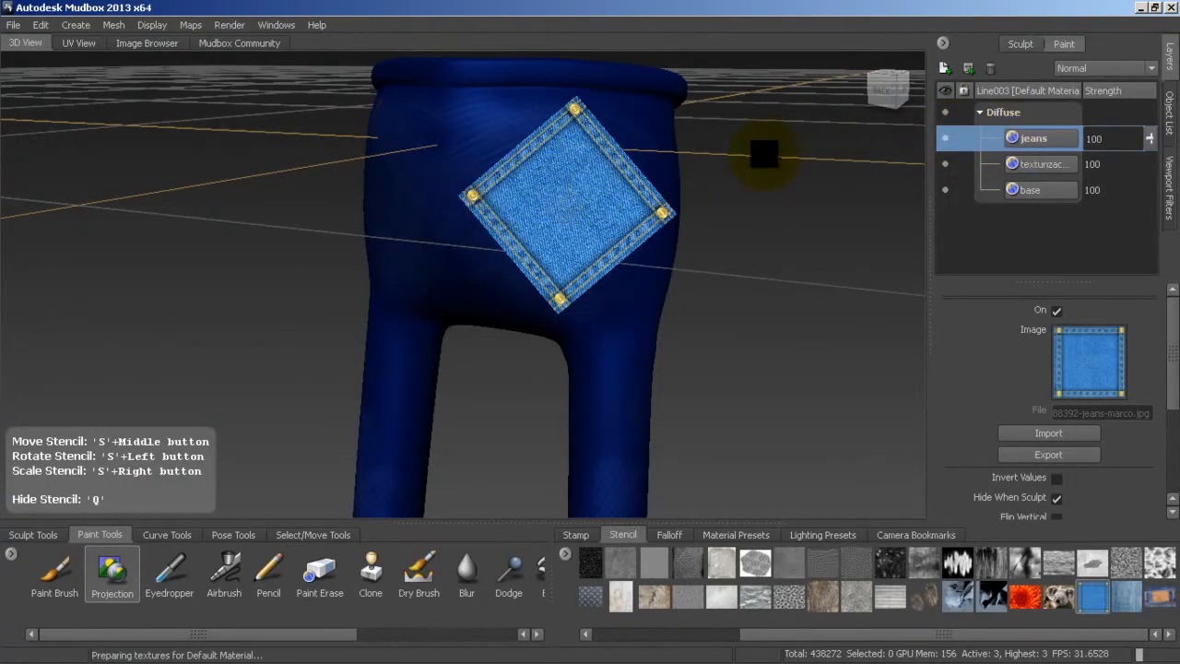
key(q)
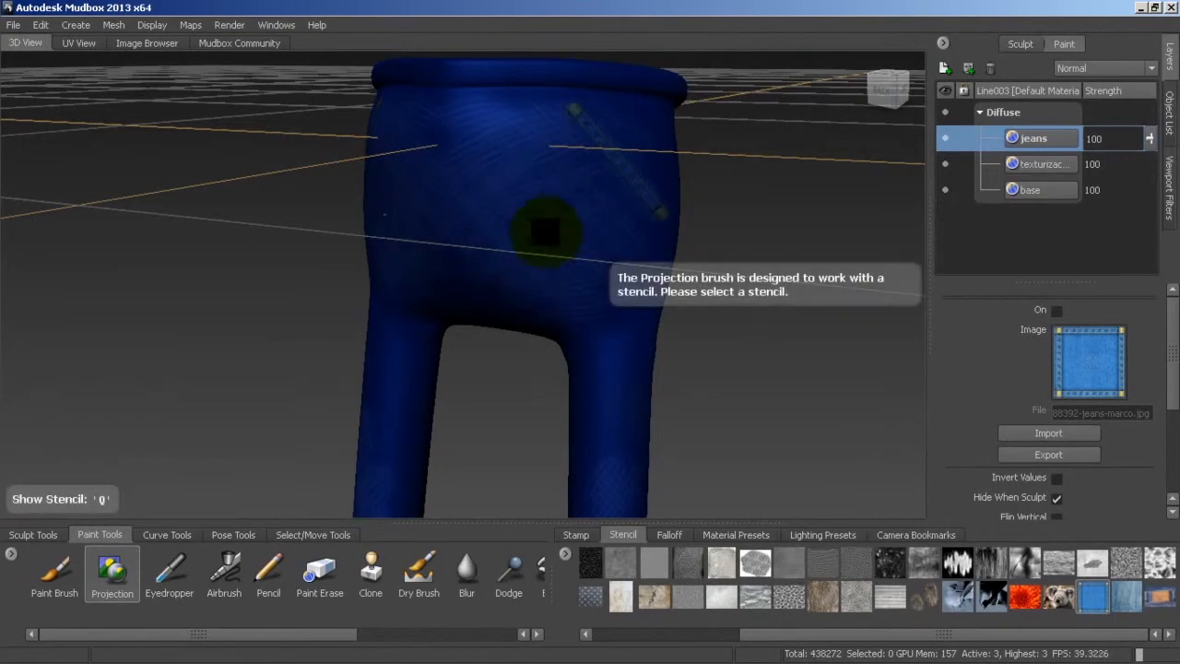
mouse_move(519, 250)
alt+mouse_down()
mouse_move(546, 249)
mouse_move(474, 231)
mouse_move(515, 278)
mouse_move(310, 216)
mouse_move(396, 258)
mouse_move(567, 249)
mouse_move(250, 242)
mouse_move(396, 232)
mouse_move(361, 265)
alt+mouse_up()
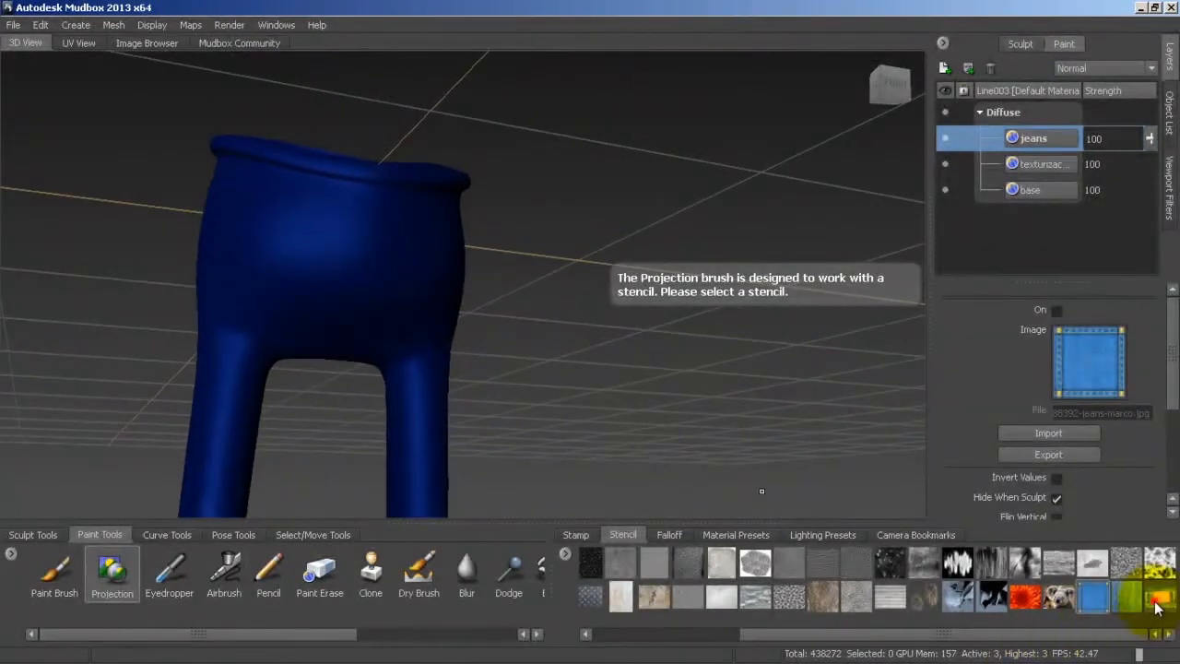
Step: Activate the close-up-of-a-jeans-label stencil, shrink it, and tilt it over the hip area in the front view of the trousers
click(1157, 598)
mouse_move(614, 231)
mouse_down()
mouse_move(548, 264)
mouse_move(753, 248)
mouse_move(816, 257)
mouse_up()
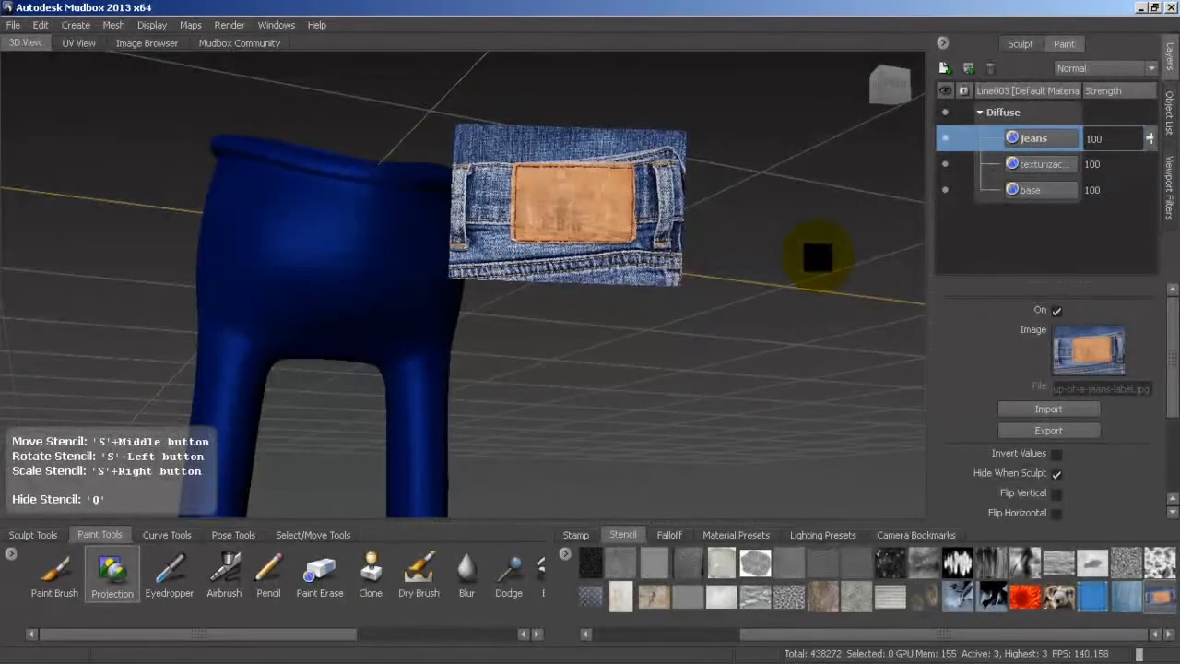
mouse_move(730, 248)
alt+mouse_down()
mouse_move(658, 290)
mouse_move(861, 256)
mouse_move(740, 308)
mouse_move(781, 302)
mouse_move(750, 304)
mouse_move(765, 263)
mouse_move(765, 282)
mouse_move(701, 285)
mouse_move(730, 268)
mouse_move(734, 239)
mouse_move(699, 254)
alt+mouse_up()
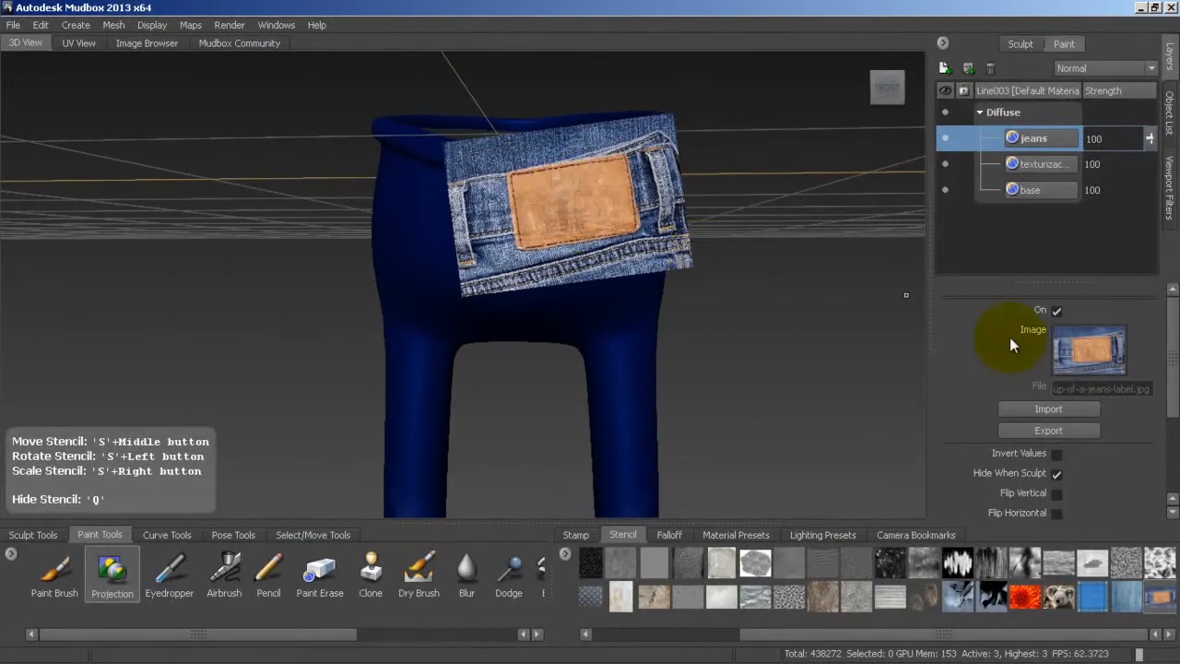
Step: Set the jeans-label stencil's Visibility to 0,49
scroll(1169, 434, down, 3)
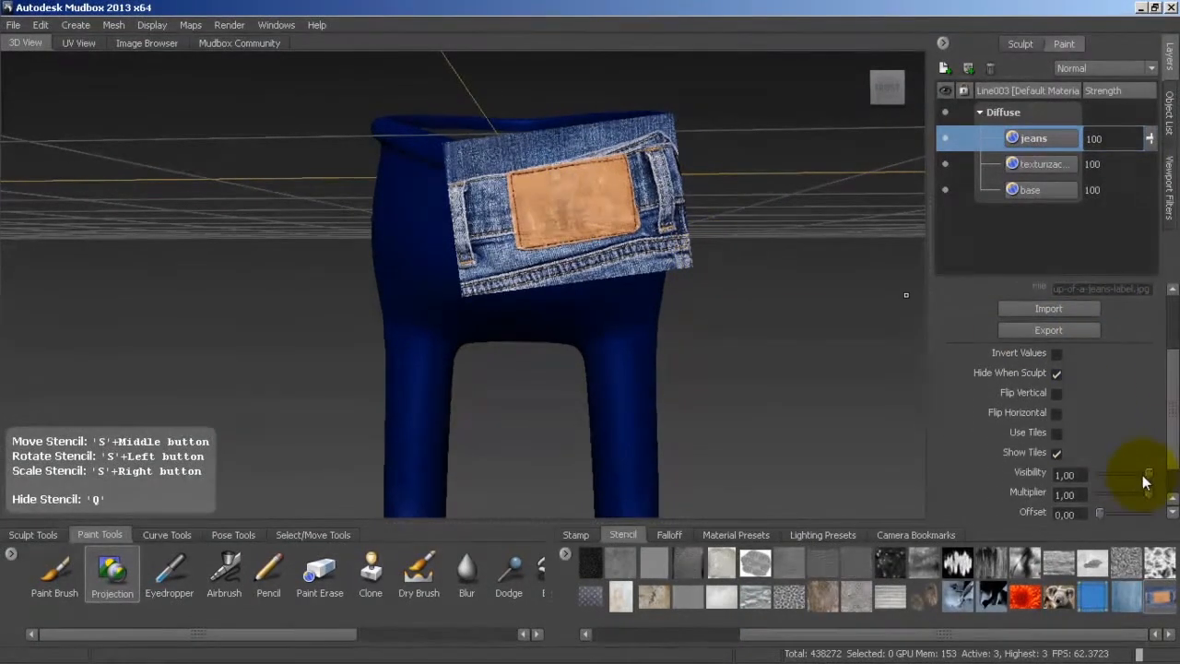
drag(1144, 474, 1122, 473)
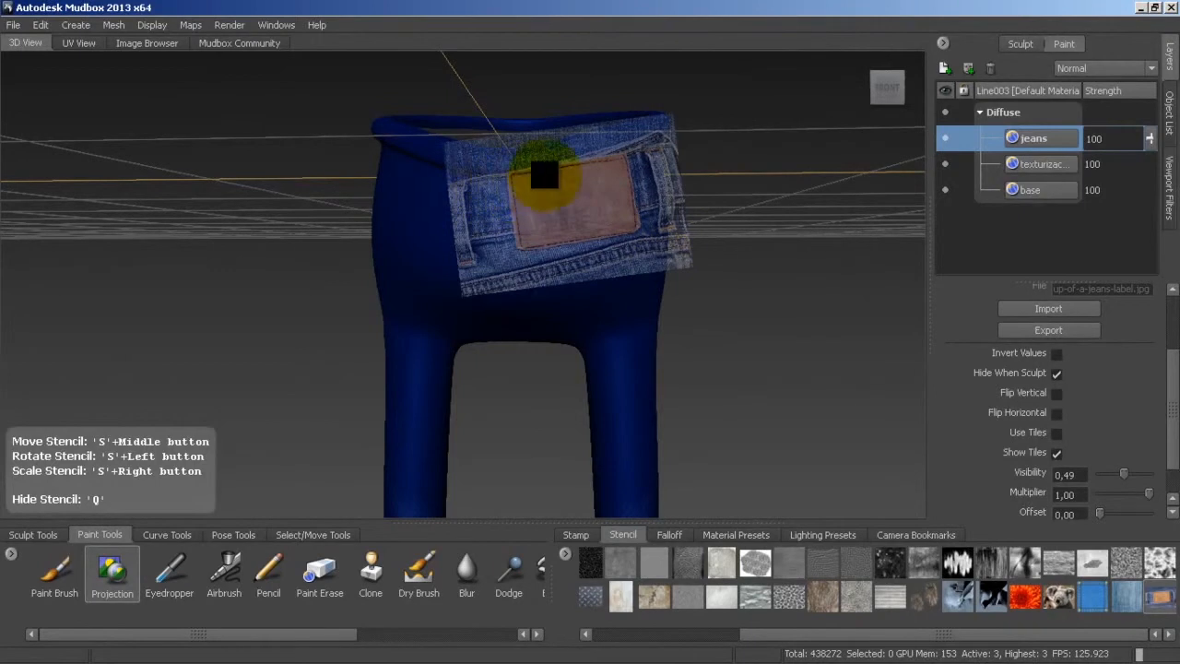
drag(1175, 415, 1174, 334)
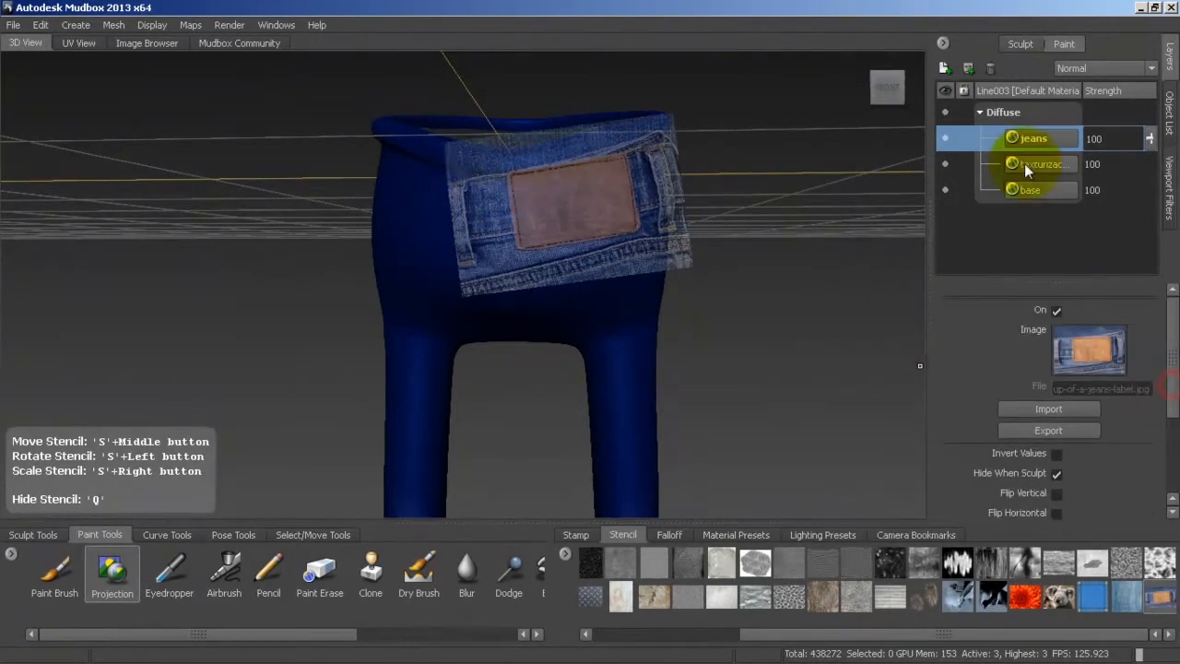
Step: Set Mirror to Off in the Paint Brush settings and return to the Projection brush
click(55, 571)
click(1112, 373)
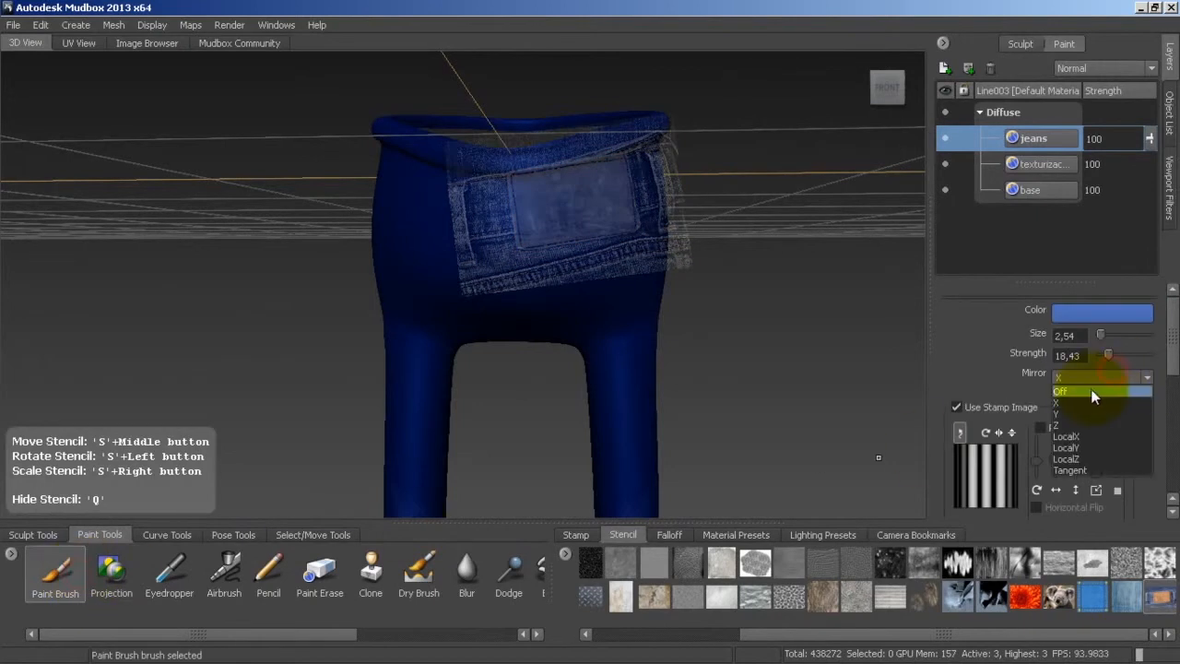
click(1091, 388)
click(110, 571)
Step: Project a first spot of the leather label onto the front of the trousers and check the brush settings
key(q)
key(q)
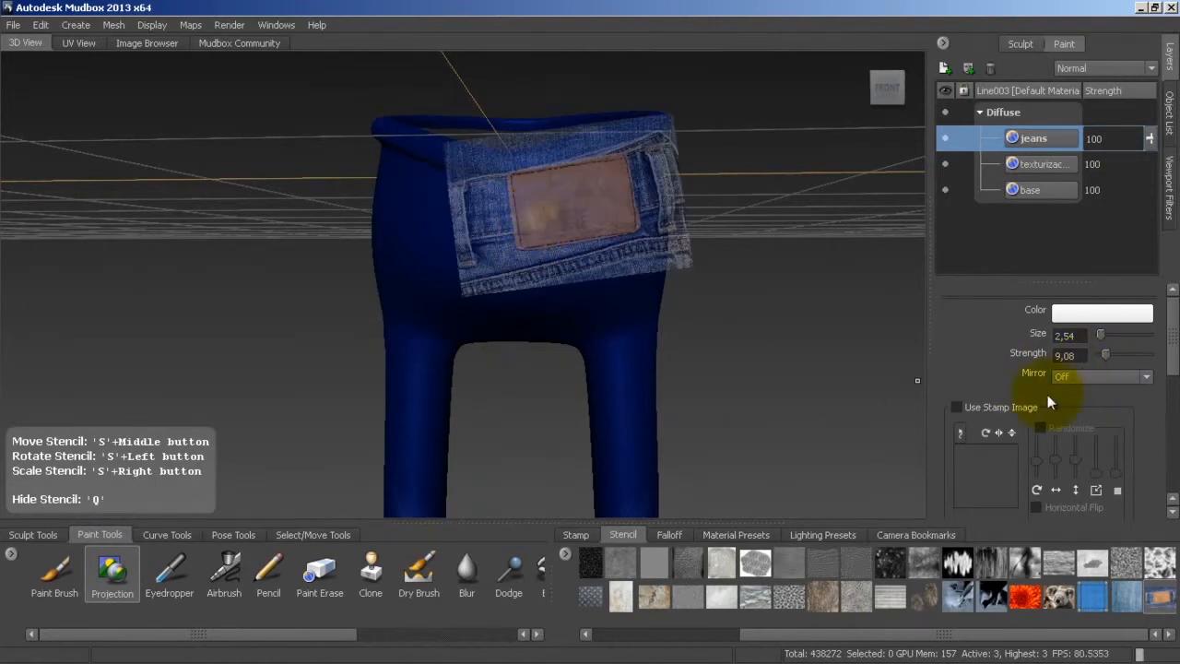
mouse_move(1173, 367)
mouse_down()
mouse_move(1167, 443)
mouse_move(1158, 342)
mouse_up()
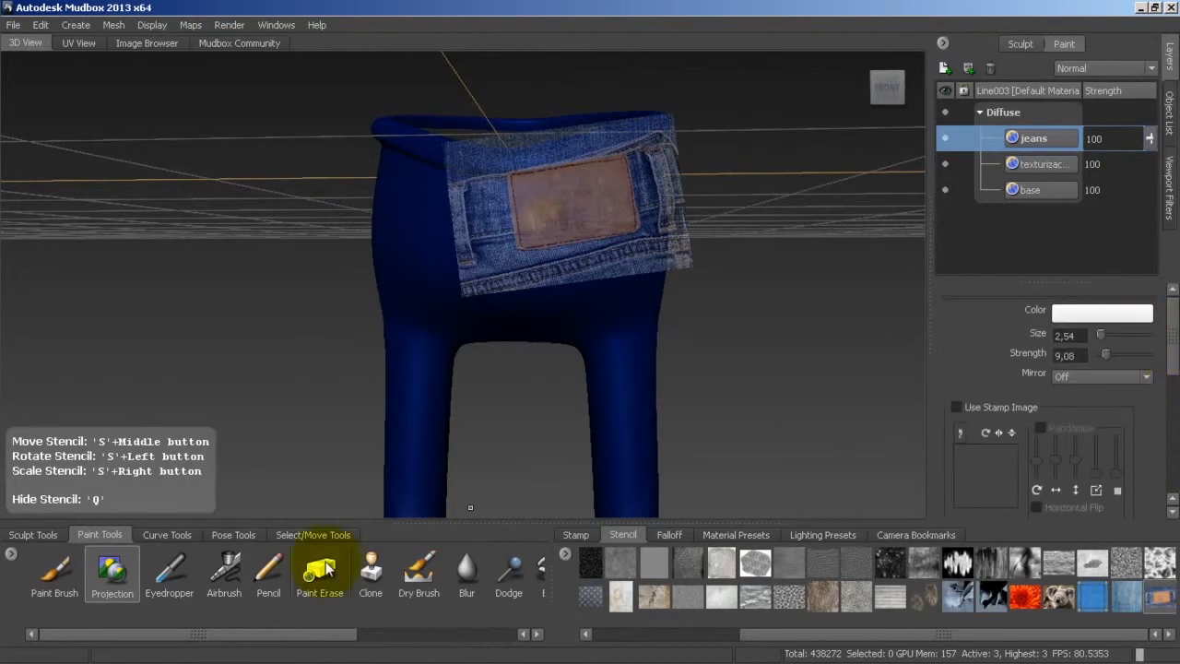
Step: Try the Paint Brush over the jeans-label stencil and return to the Projection brush
click(76, 570)
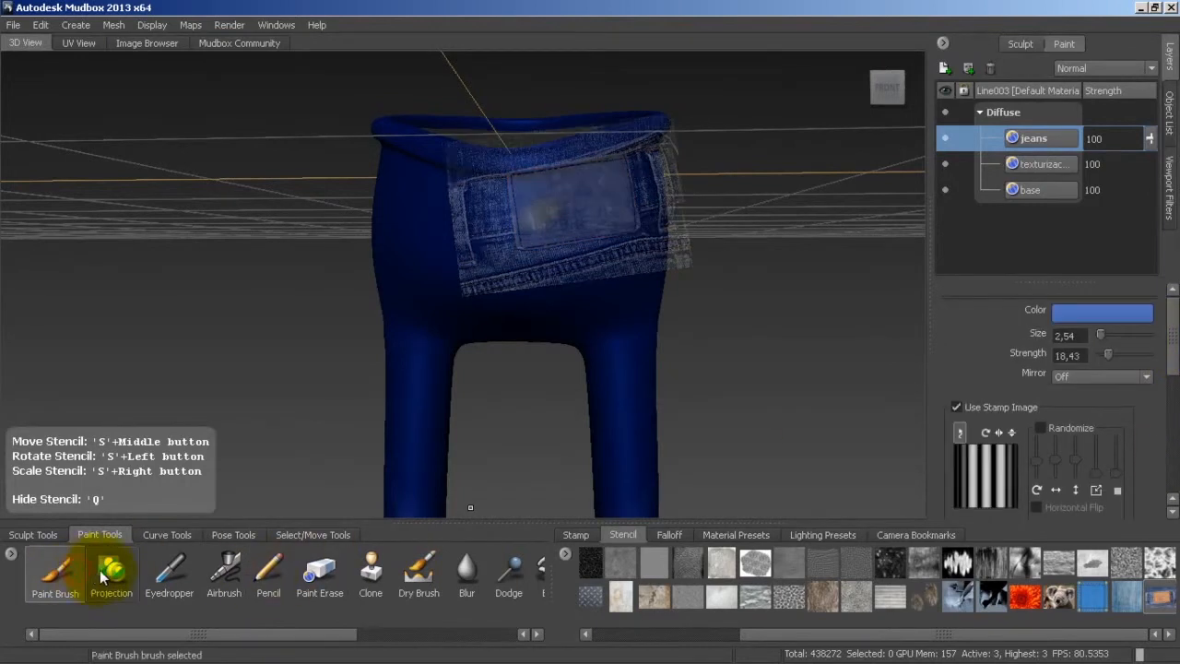
key(q)
key(q)
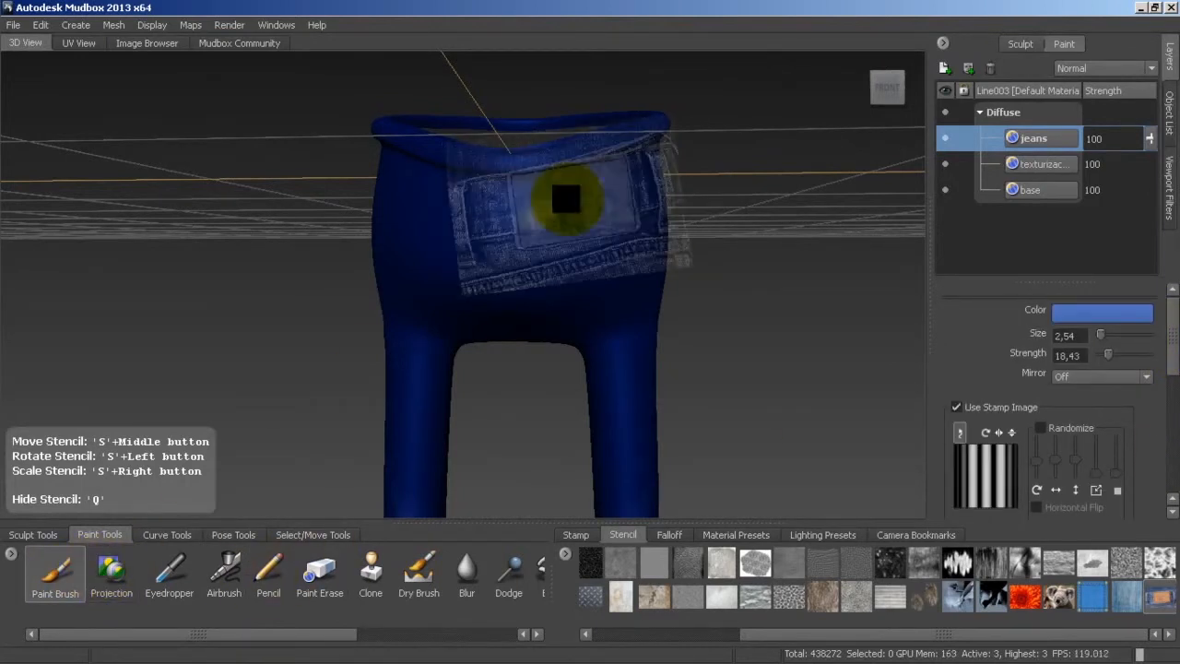
click(113, 571)
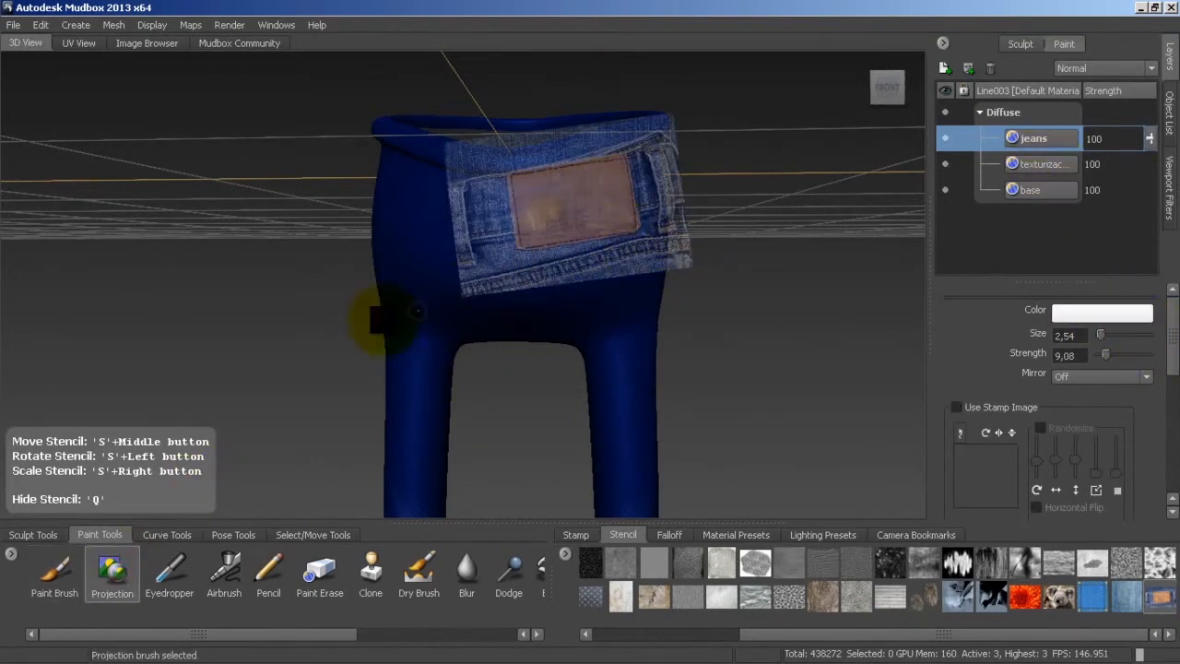
Step: Project the leather label from the jeans-label stencil onto the front of the hips with the Projection brush
key(q)
key(q)
key(q)
key(q)
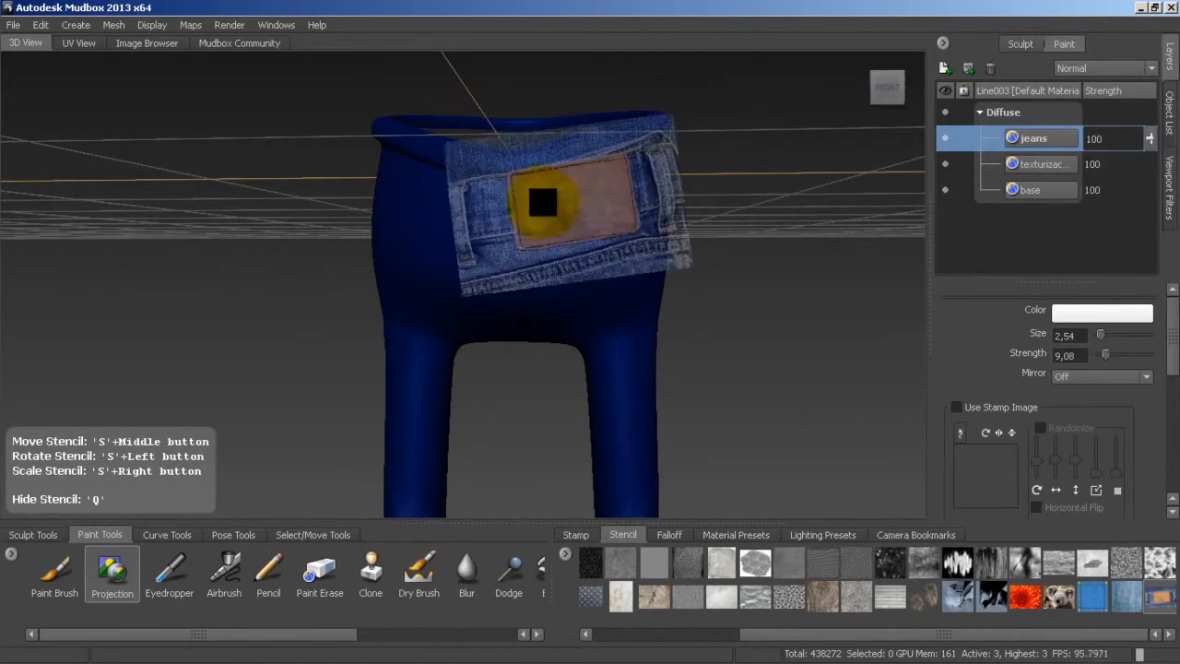
mouse_move(555, 210)
mouse_down()
mouse_move(569, 203)
mouse_move(550, 199)
mouse_up()
key(q)
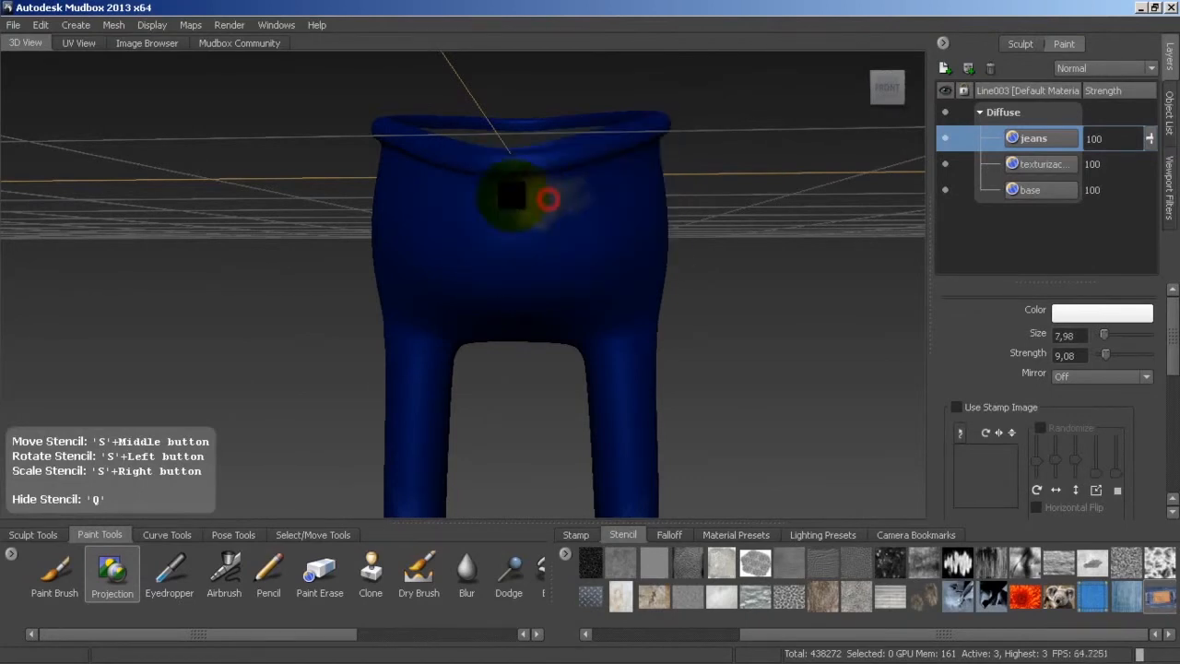
drag(544, 184, 580, 175)
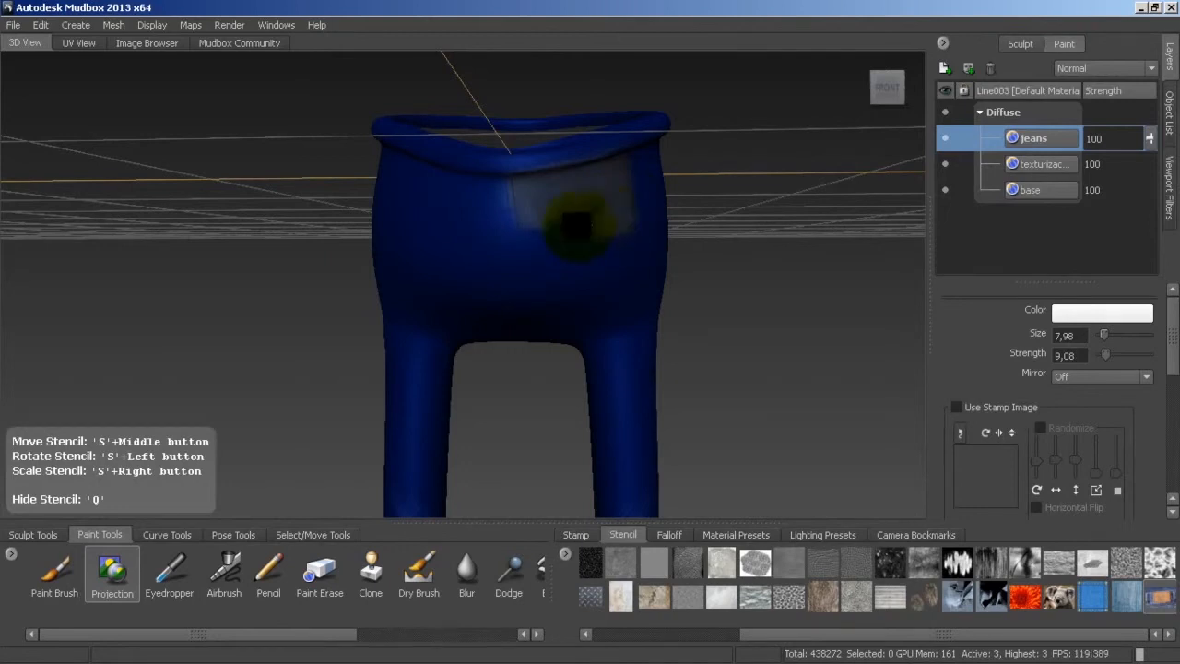
mouse_move(520, 229)
mouse_down()
mouse_move(548, 182)
mouse_move(550, 204)
mouse_up()
mouse_move(551, 208)
mouse_down()
mouse_move(555, 185)
mouse_move(583, 187)
mouse_up()
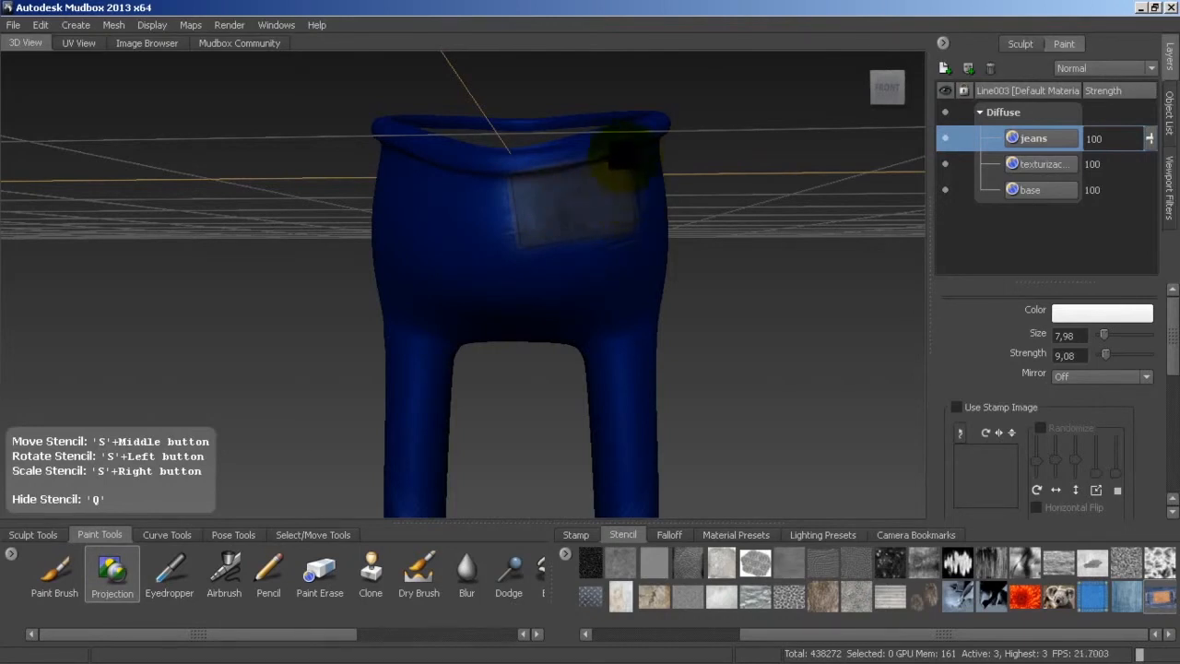
mouse_move(634, 229)
mouse_down()
mouse_move(521, 234)
mouse_move(519, 192)
mouse_up()
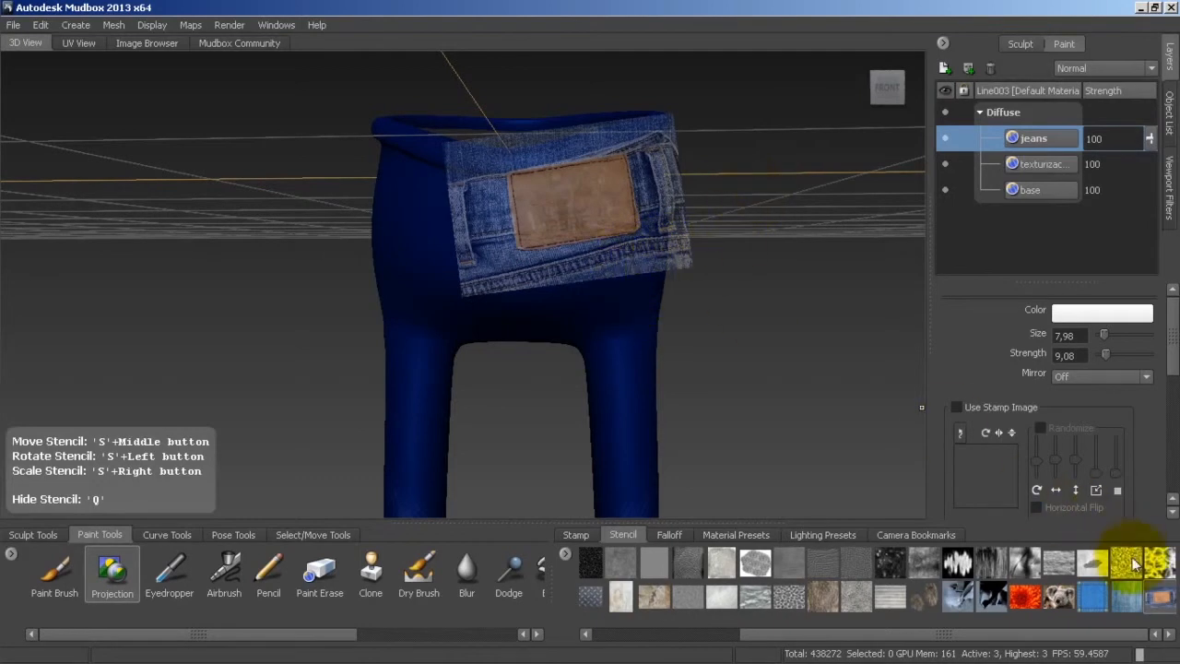
Step: Switch to the denim texture stencil and project it onto the front of one knee
click(1127, 594)
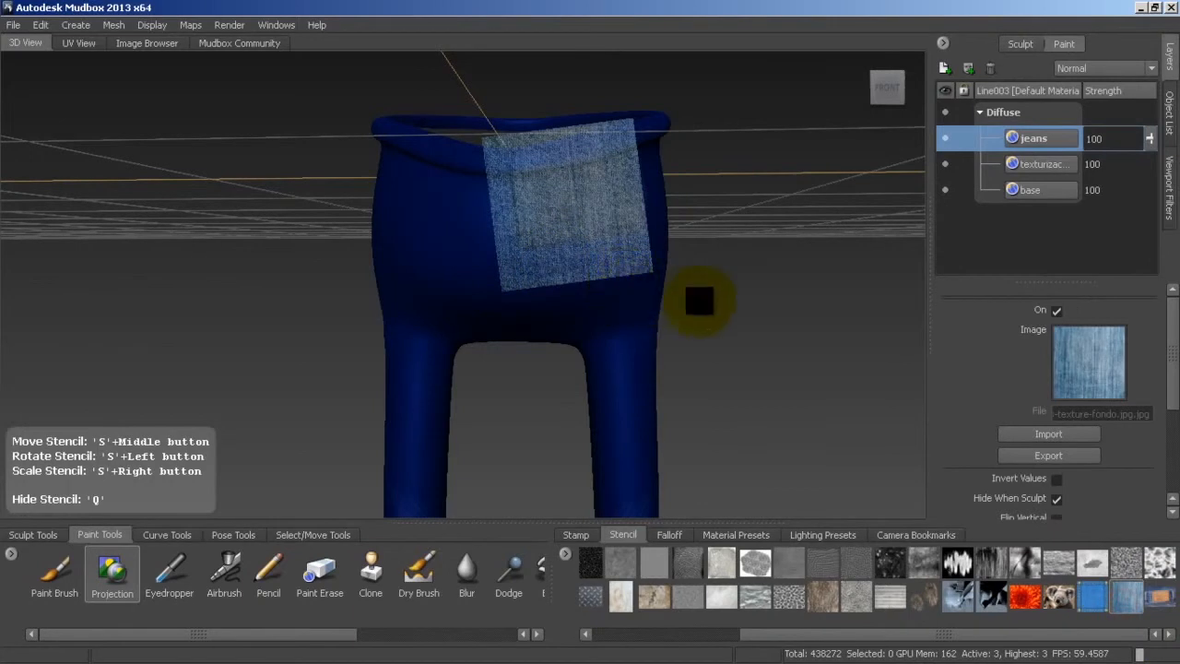
scroll(694, 281, up, 2)
alt+middle_drag(672, 302, 668, 171)
alt+drag(667, 171, 666, 163)
key(q)
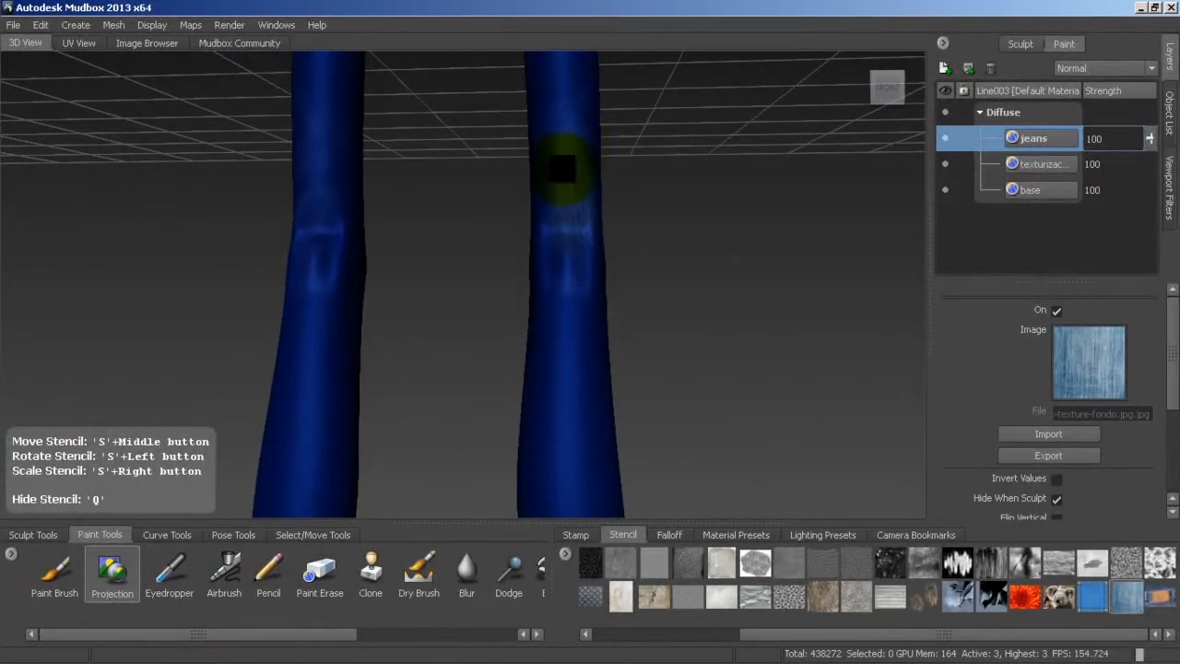
key(q)
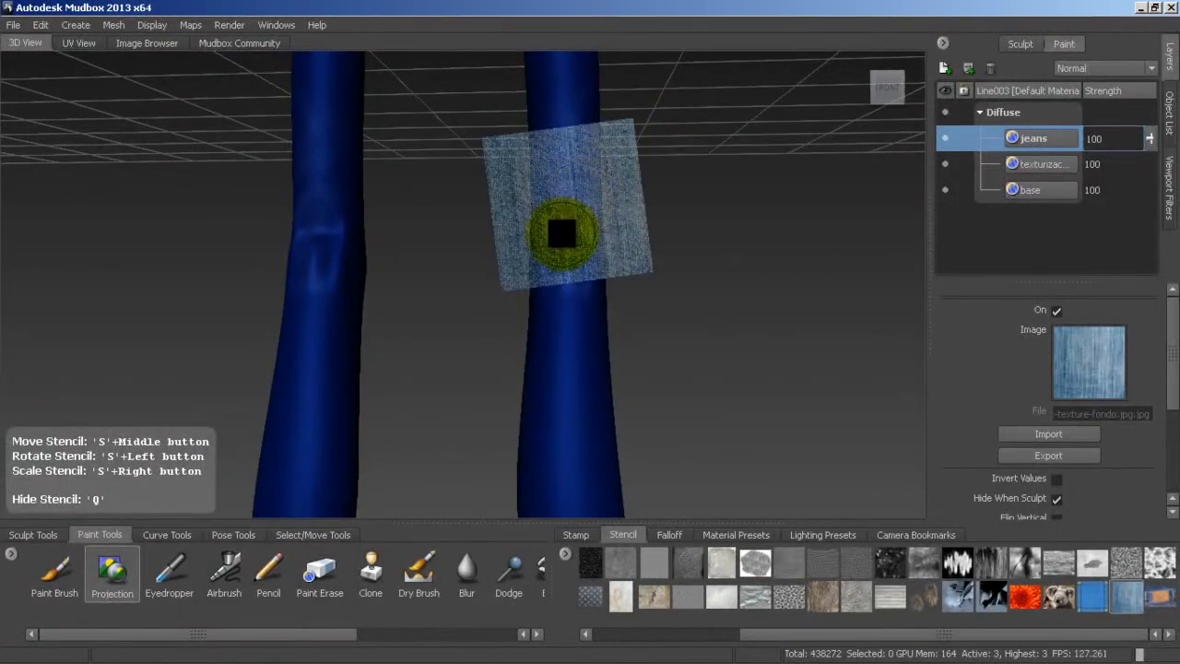
Step: Project the denim texture onto the front of the other knee
key(q)
key(q)
alt+drag(456, 271, 580, 276)
drag(566, 233, 564, 163)
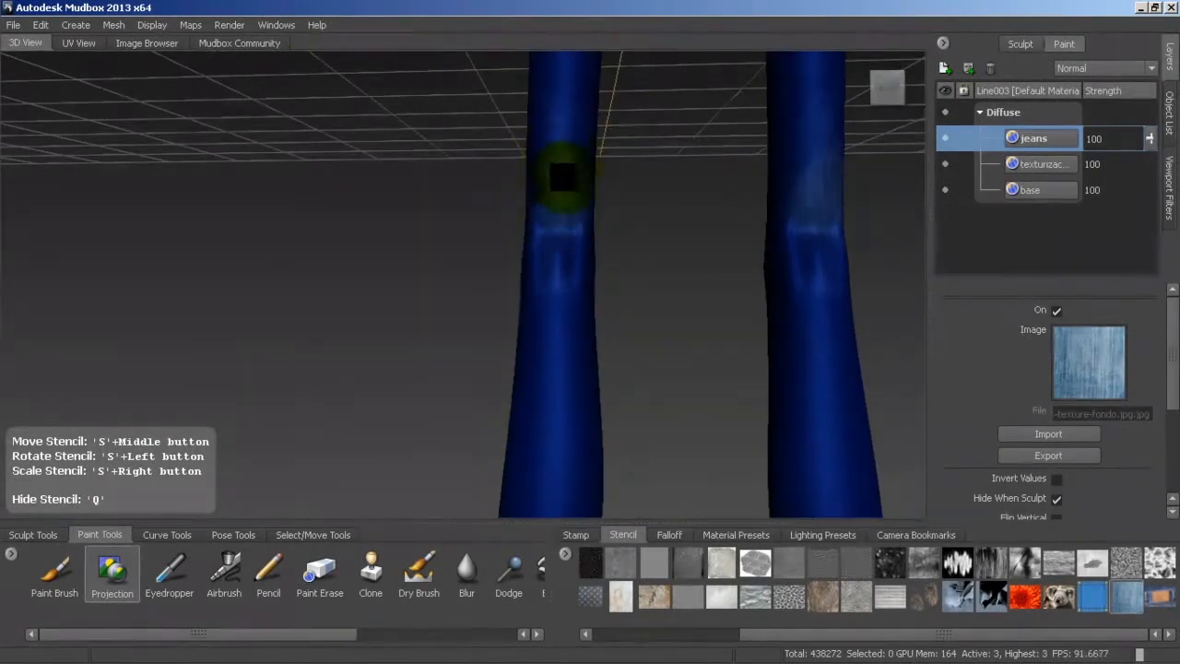
Step: Reposition and enlarge the denim stencil, and project it along the back of one leg around the knee
alt+drag(592, 211, 594, 238)
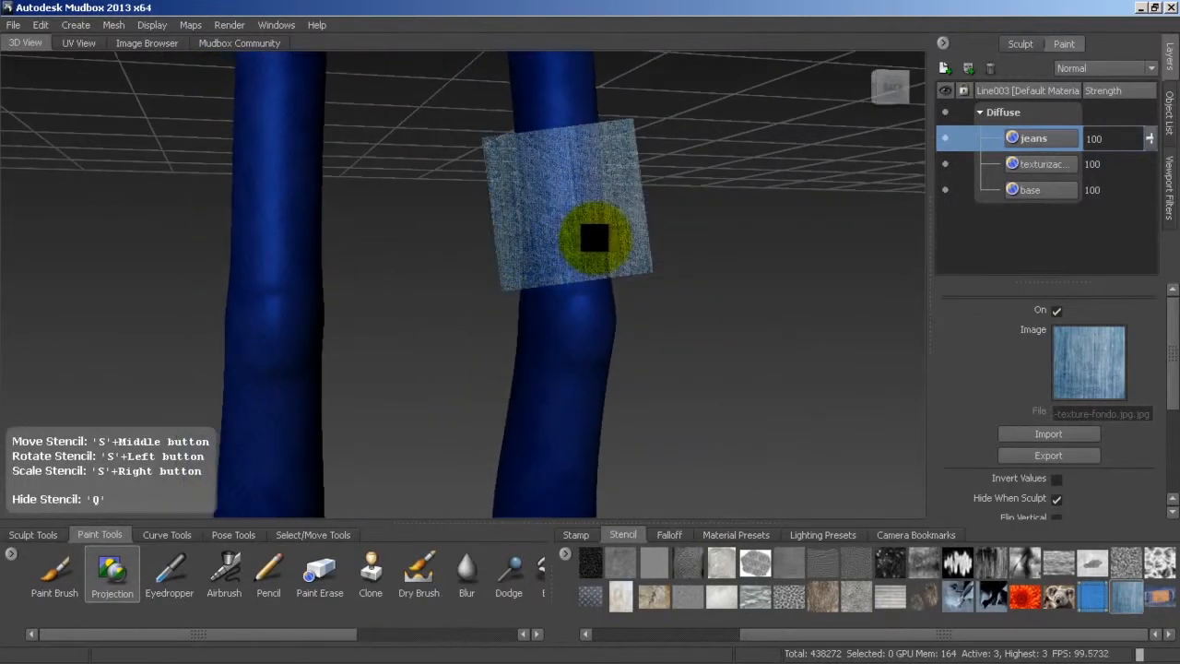
scroll(595, 238, down, 1)
middle_drag(601, 236, 579, 249)
right_drag(588, 250, 1042, 143)
key(q)
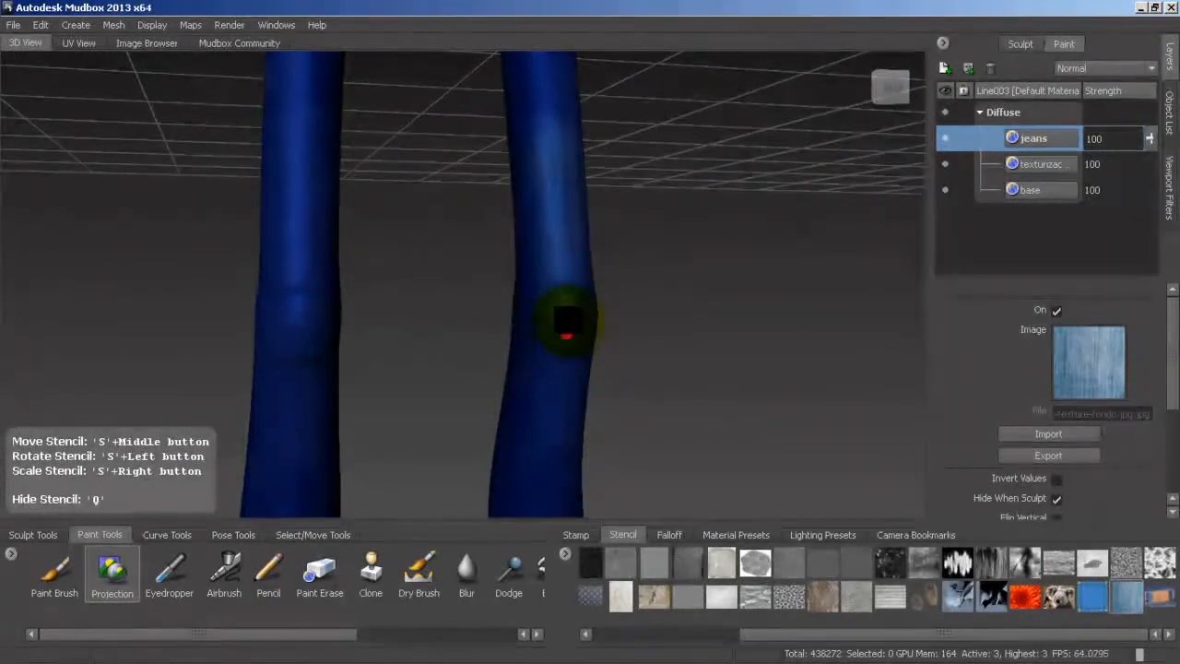
key(q)
mouse_move(602, 261)
alt+mouse_down()
mouse_move(564, 288)
mouse_move(577, 193)
alt+mouse_up()
drag(543, 279, 563, 267)
Step: Project the denim texture along the back of the other leg, above and below the knee
mouse_move(649, 265)
alt+middle_down()
mouse_move(777, 282)
mouse_move(762, 282)
alt+middle_up()
mouse_move(566, 283)
alt+middle_down()
mouse_move(616, 274)
mouse_move(605, 260)
alt+middle_up()
drag(524, 269, 535, 205)
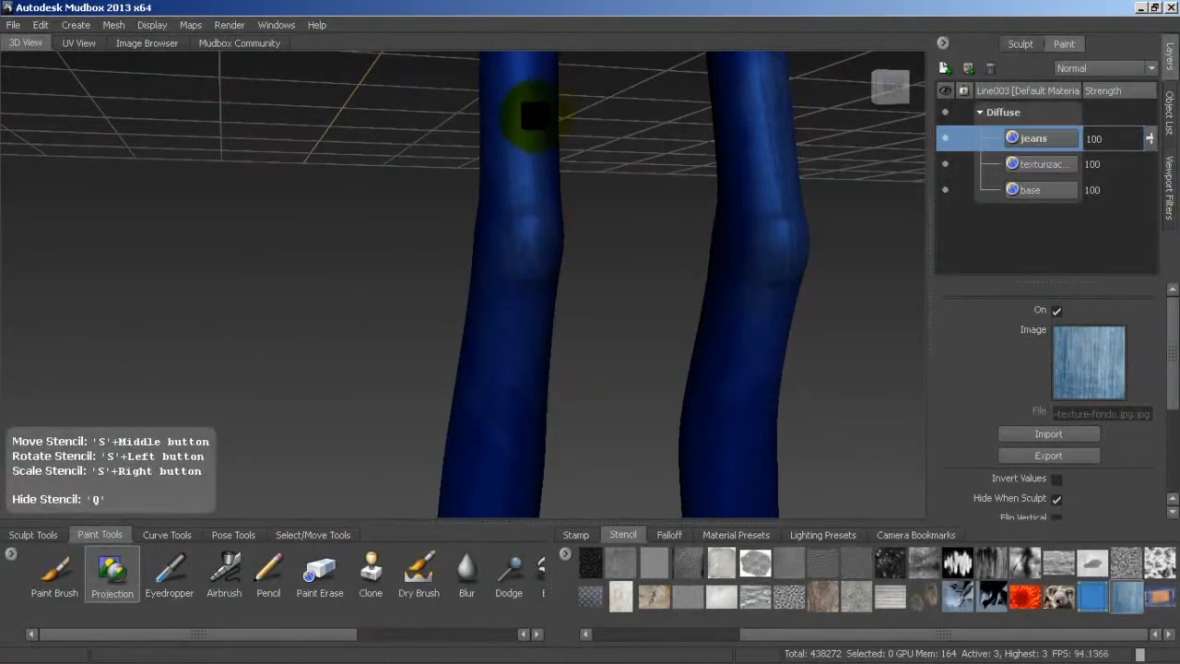
drag(526, 96, 508, 198)
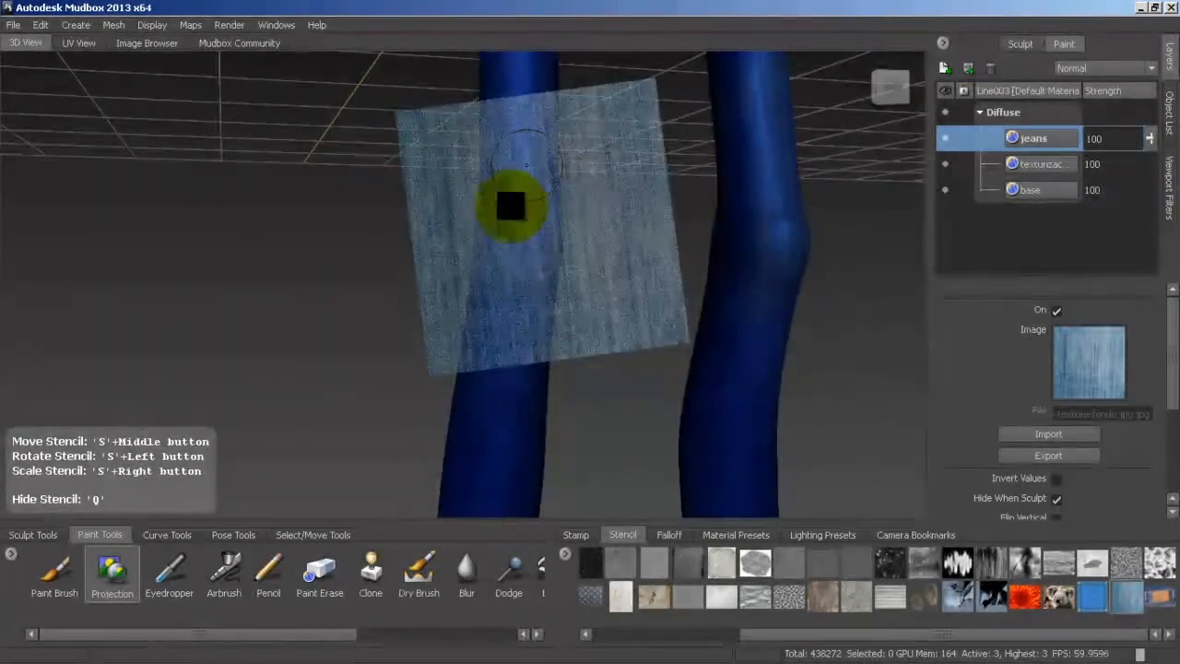
drag(522, 257, 532, 210)
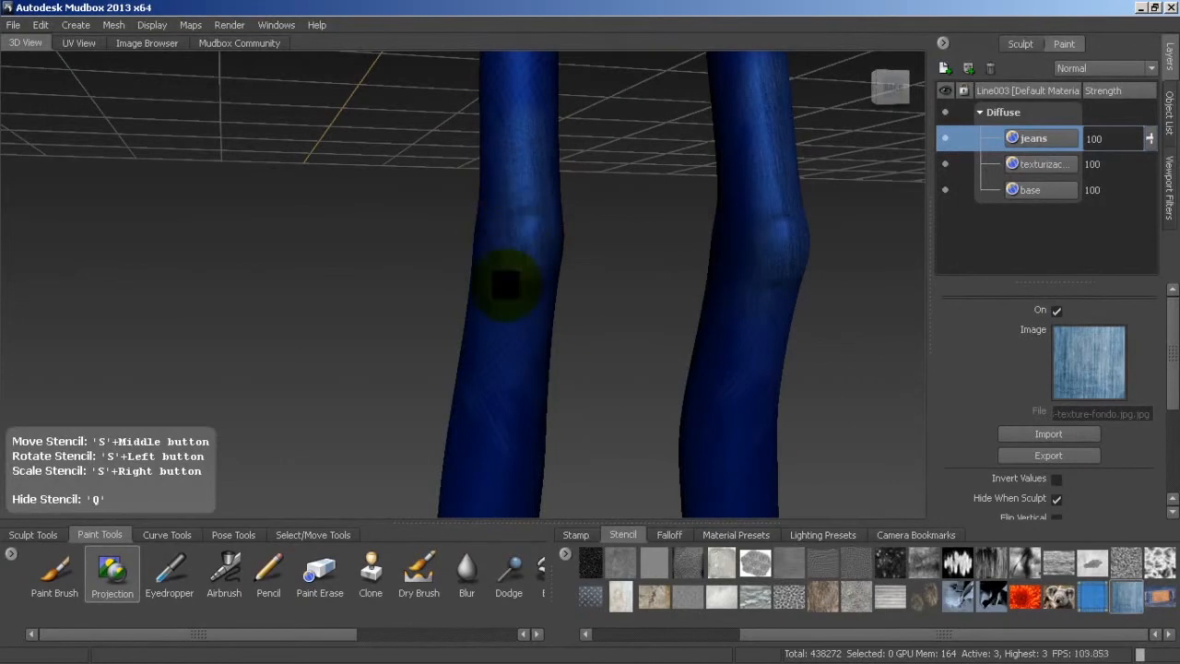
mouse_move(499, 323)
mouse_down()
mouse_move(602, 271)
mouse_move(632, 271)
mouse_move(556, 283)
mouse_move(546, 205)
mouse_move(556, 208)
mouse_up()
Step: Project the denim texture across the seat of the trousers and the back of the upper thighs
alt+drag(696, 271, 689, 287)
drag(688, 287, 631, 370)
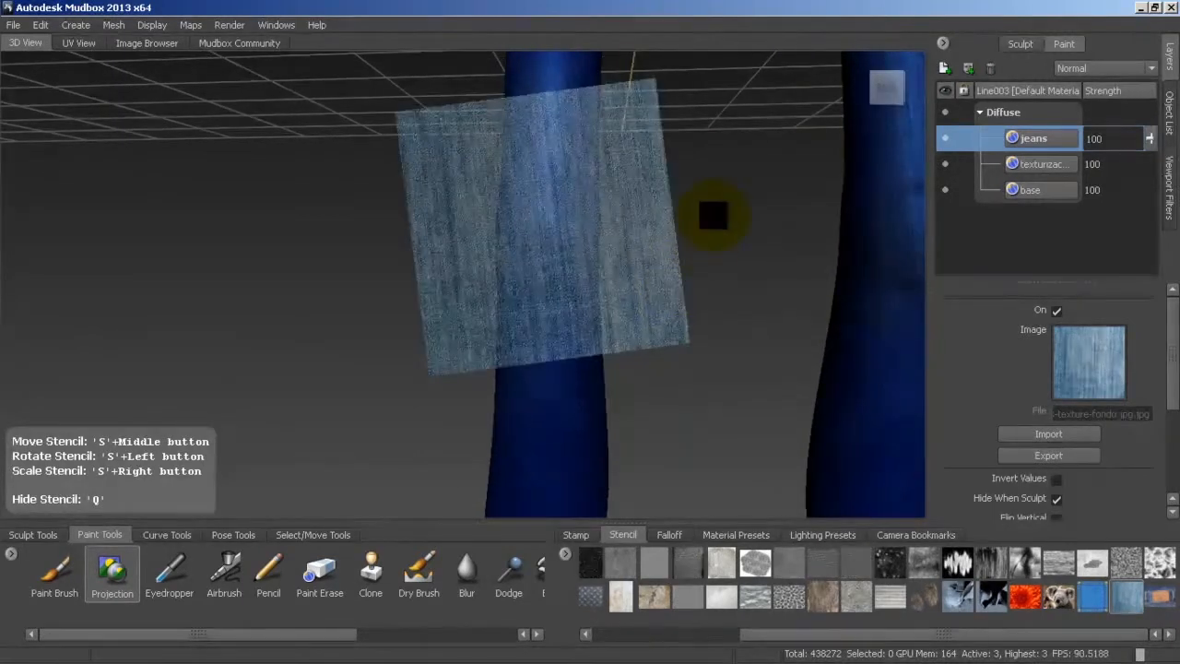
alt+middle_drag(714, 213, 631, 369)
alt+drag(627, 371, 678, 366)
alt+drag(679, 366, 600, 309)
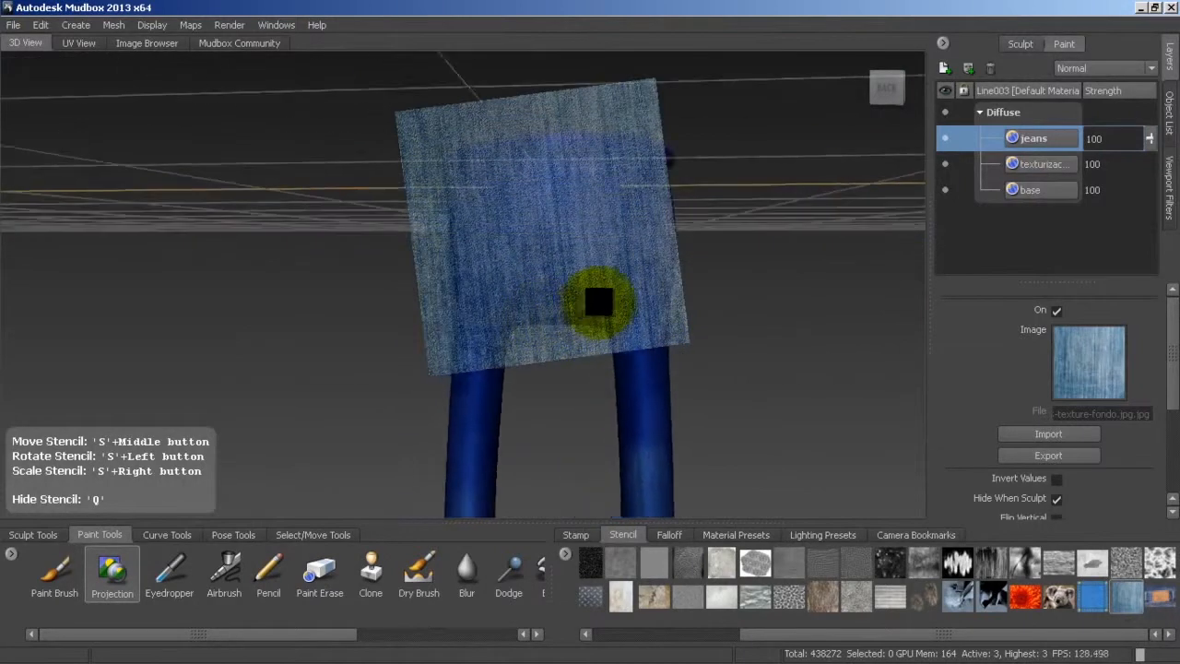
mouse_move(538, 275)
mouse_down()
mouse_move(507, 257)
mouse_move(493, 278)
mouse_move(600, 285)
mouse_move(575, 274)
mouse_move(578, 256)
mouse_move(612, 245)
mouse_move(616, 197)
mouse_move(624, 264)
mouse_move(559, 179)
mouse_move(448, 212)
mouse_move(434, 264)
mouse_move(479, 279)
mouse_move(491, 256)
mouse_move(482, 214)
mouse_move(471, 248)
mouse_move(490, 200)
mouse_move(540, 211)
mouse_move(541, 243)
mouse_move(458, 293)
mouse_move(448, 276)
mouse_move(573, 307)
mouse_move(633, 256)
mouse_move(637, 303)
mouse_up()
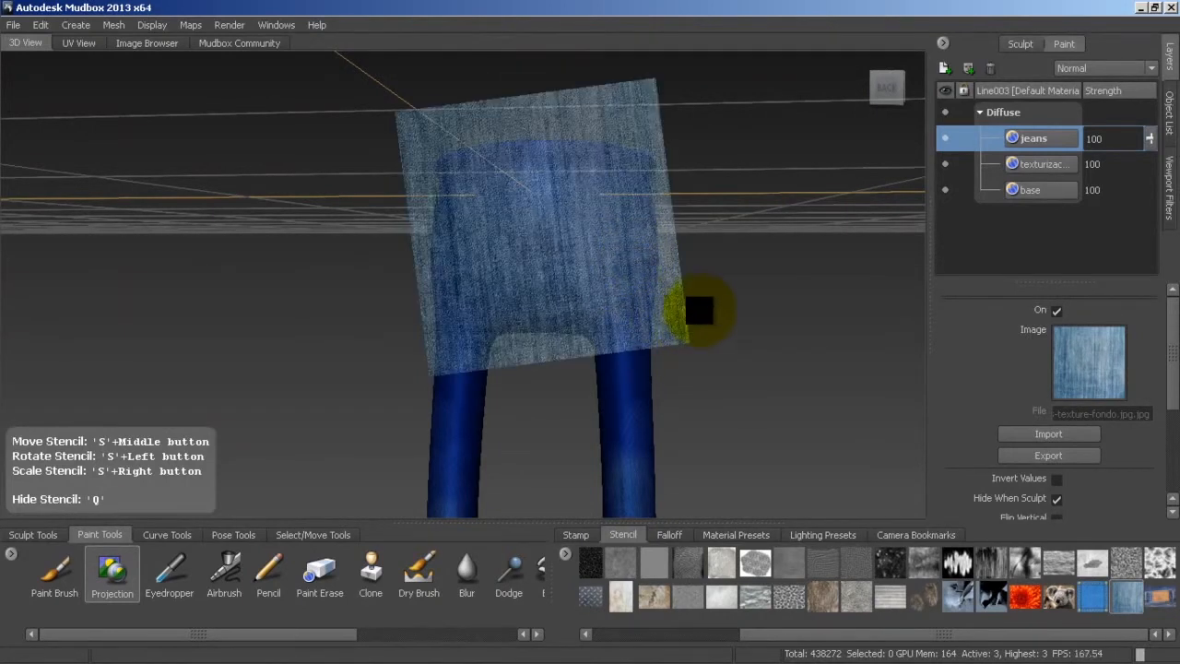
Step: Inspect the legs without the stencil, and project the denim texture onto the front of the hips
key(q)
alt+drag(553, 323, 553, 268)
mouse_move(622, 369)
alt+mouse_down()
mouse_move(611, 232)
mouse_move(605, 256)
mouse_move(466, 304)
mouse_move(274, 310)
mouse_move(352, 267)
alt+mouse_up()
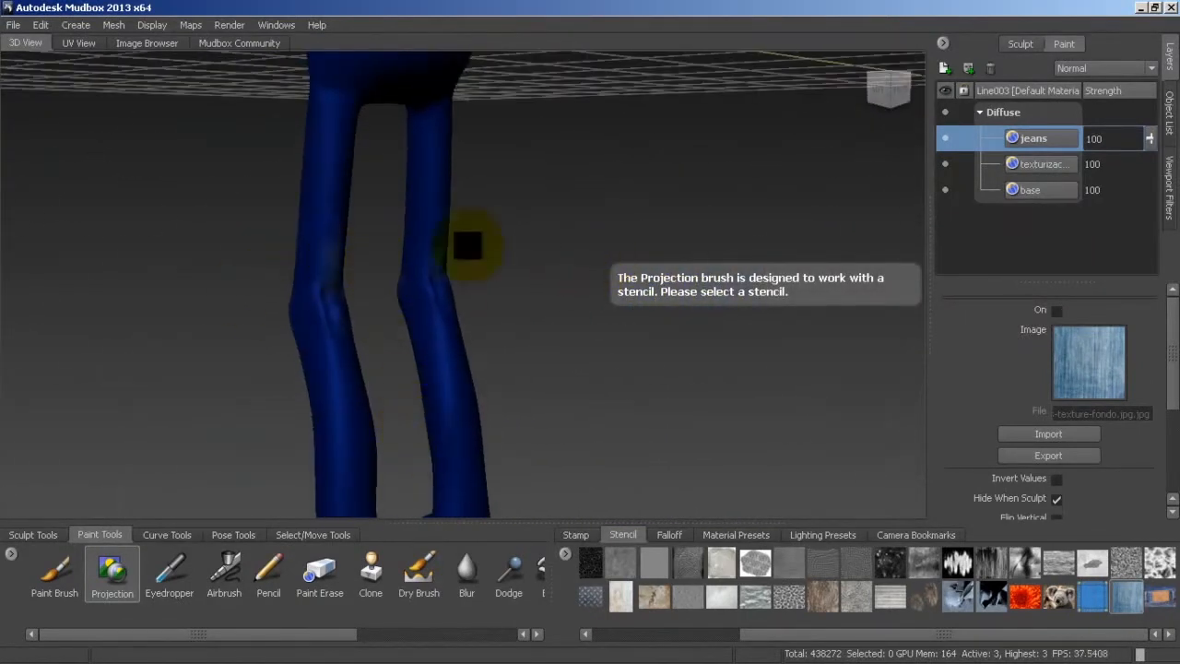
alt+drag(448, 332, 505, 319)
mouse_move(679, 242)
alt+mouse_down()
mouse_move(621, 190)
mouse_move(600, 342)
mouse_move(553, 297)
mouse_move(540, 264)
mouse_move(438, 274)
alt+mouse_up()
key(q)
mouse_move(514, 231)
mouse_down()
mouse_move(514, 207)
mouse_move(490, 196)
mouse_move(503, 190)
mouse_move(533, 198)
mouse_move(495, 198)
mouse_move(531, 230)
mouse_up()
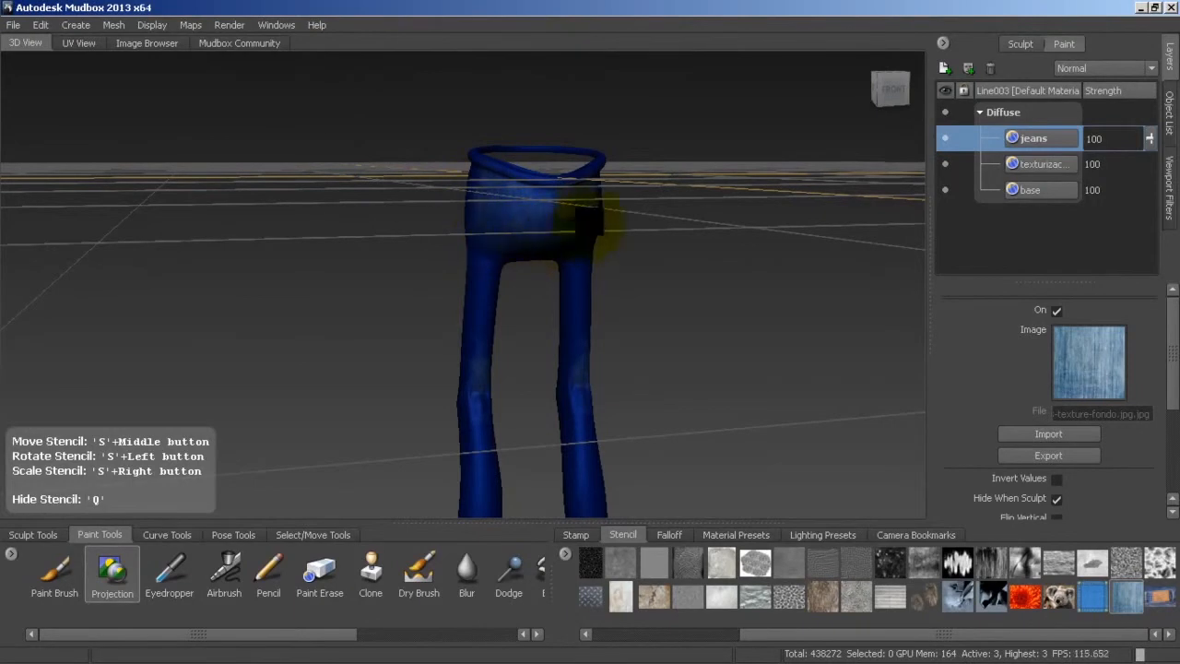
Step: Set Mirror to X in the Paint Brush settings and return to the Projection brush
mouse_move(526, 263)
mouse_down()
mouse_move(477, 247)
mouse_move(489, 161)
mouse_move(672, 255)
mouse_move(632, 277)
mouse_move(706, 316)
mouse_move(706, 176)
mouse_up()
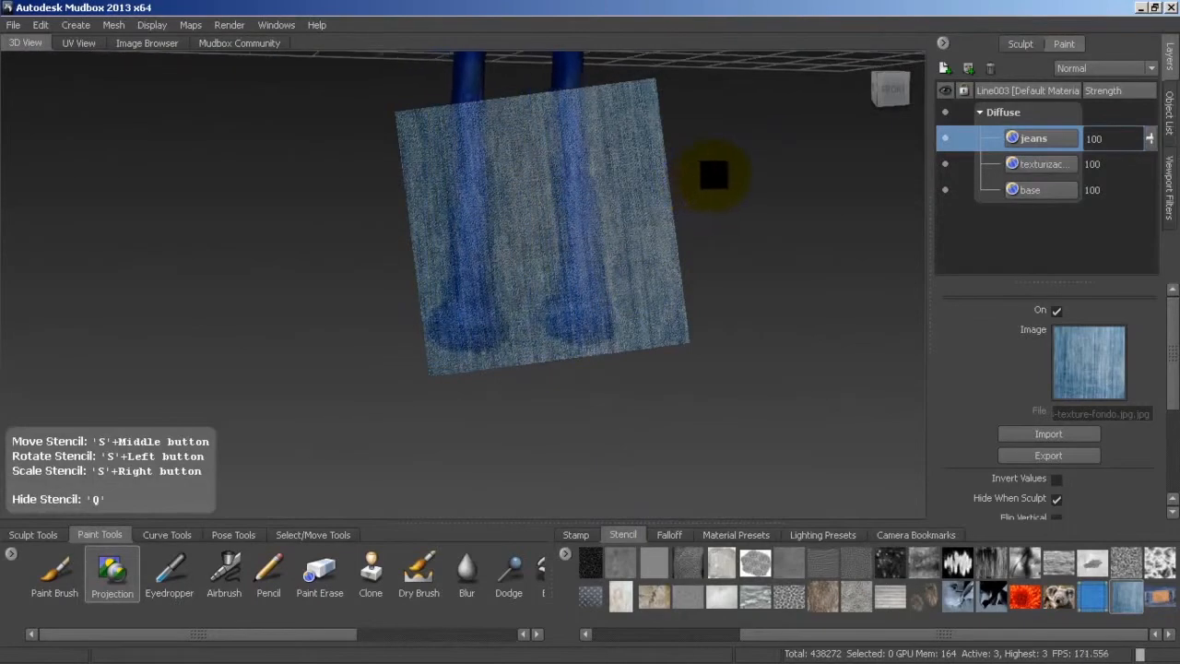
scroll(1166, 413, down, 3)
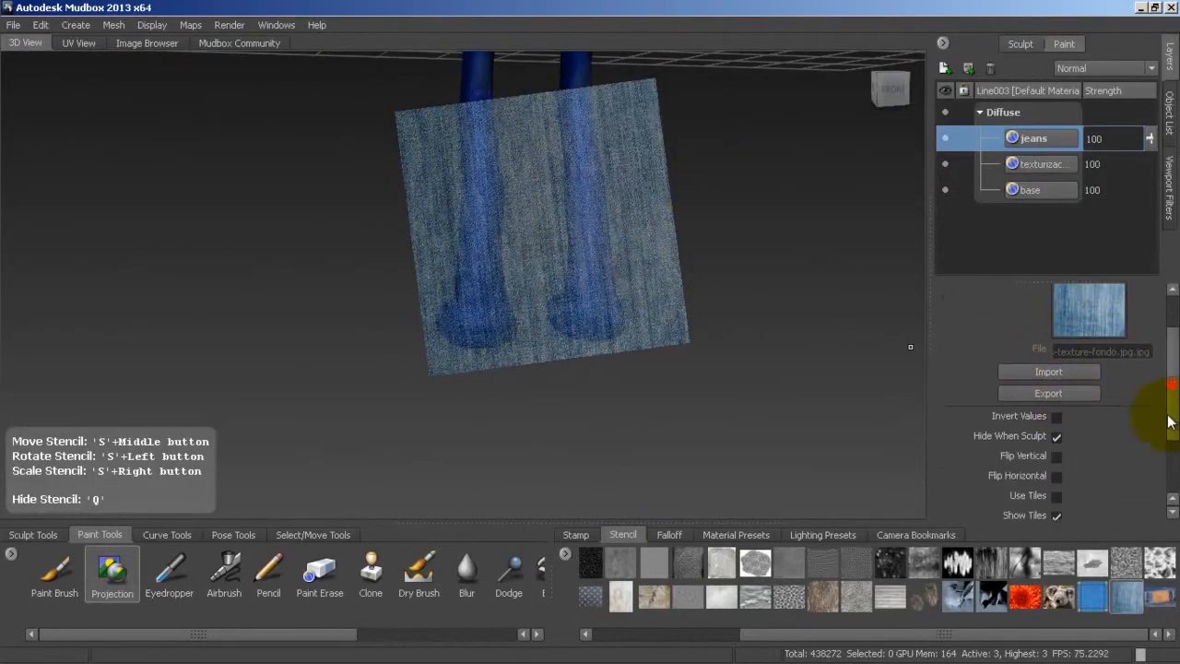
click(76, 592)
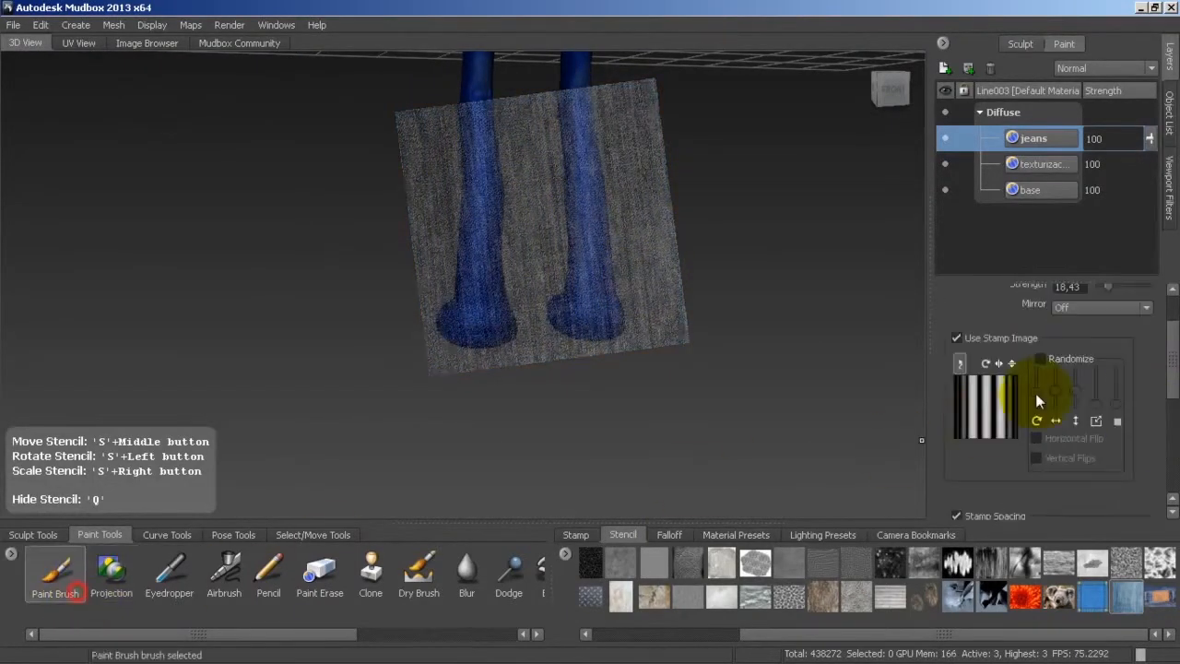
click(1084, 307)
click(1060, 337)
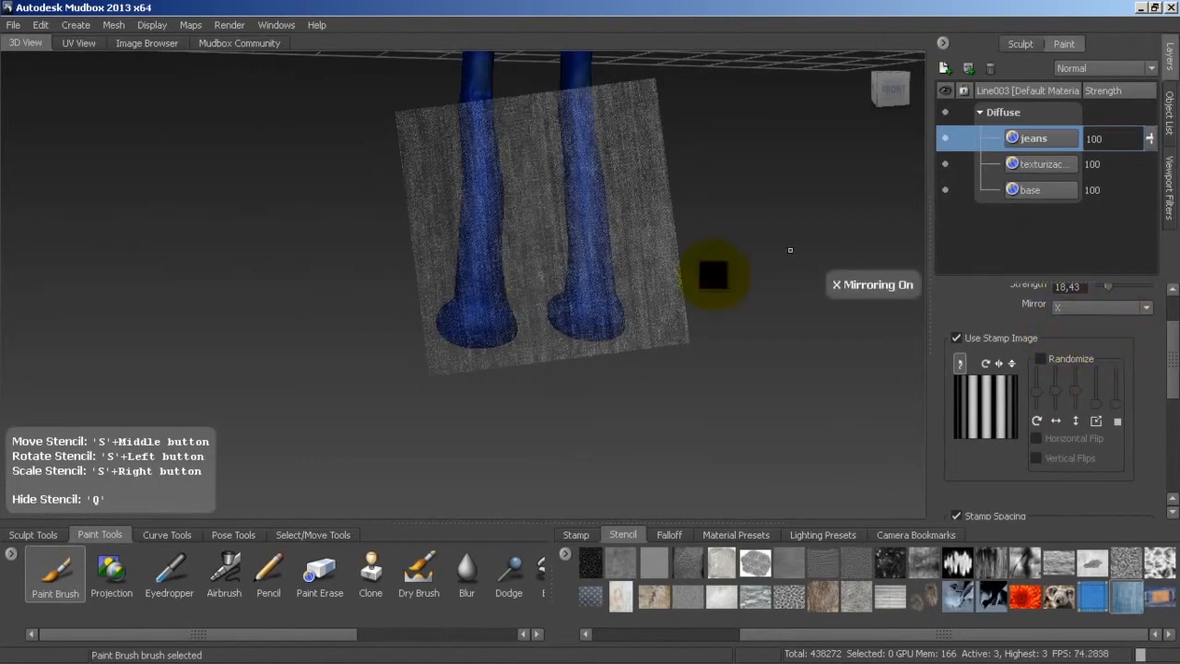
click(111, 572)
Step: Project the denim texture with X mirroring onto the front and side of the lower legs and the flared hems
key(q)
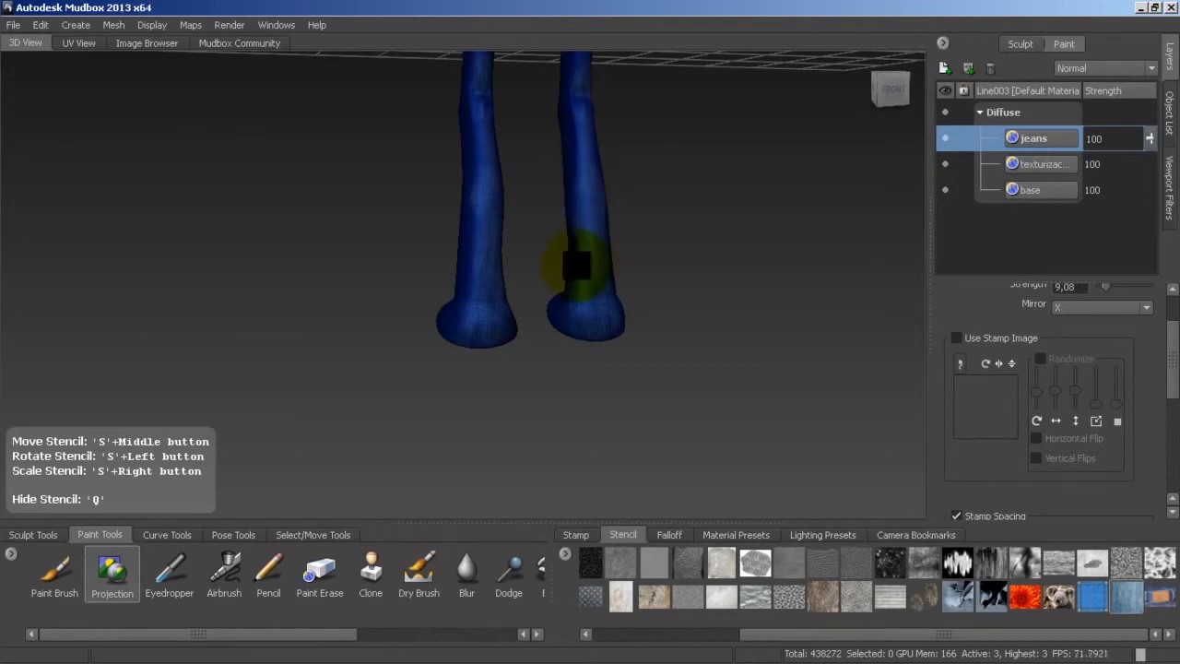
key(q)
alt+drag(574, 245, 548, 311)
key(q)
key(q)
key(q)
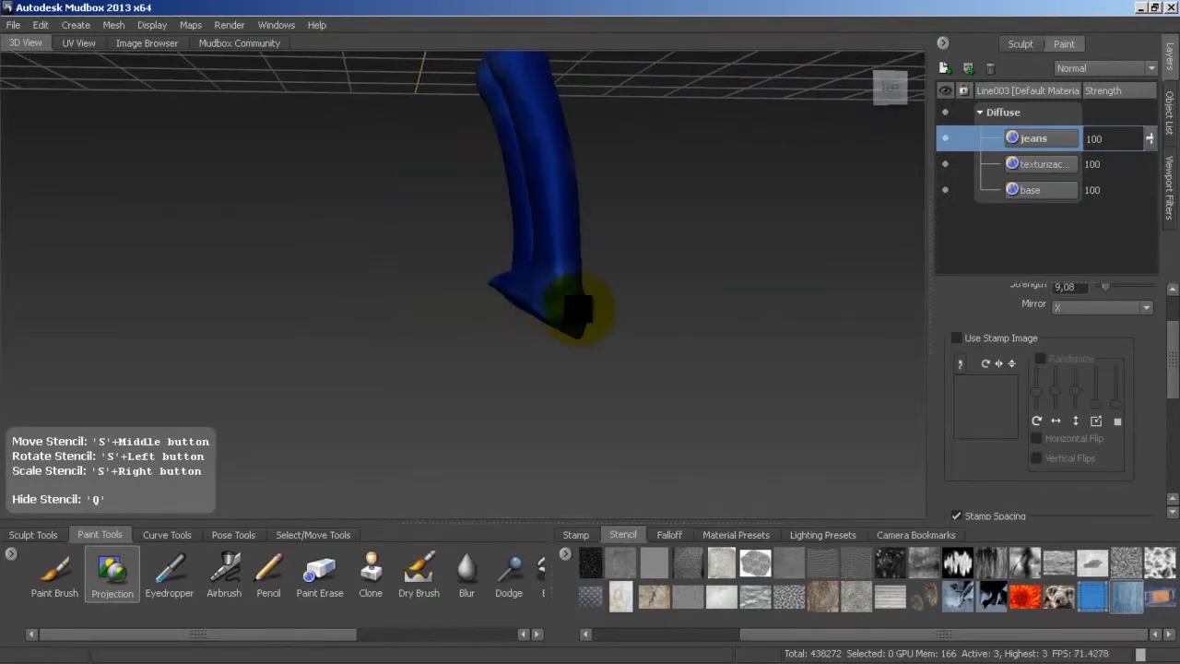
key(q)
key(q)
key(q)
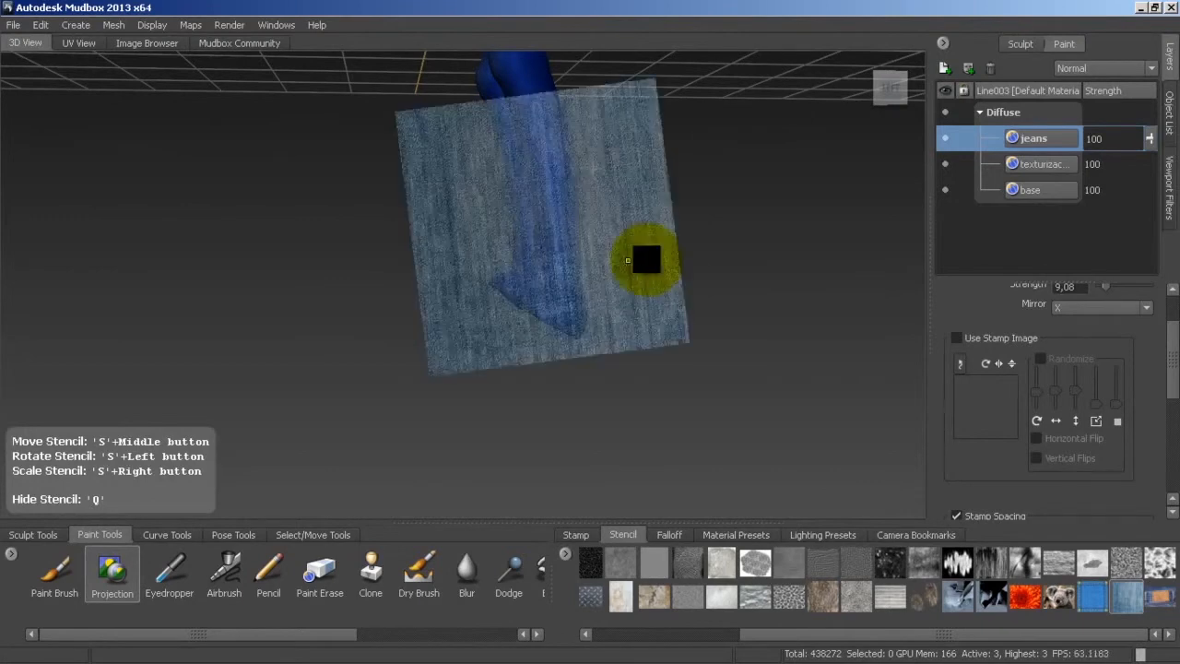
key(q)
Step: Add a new sculpt layer to the trousers mesh and bring up the sculpting tools
mouse_move(561, 256)
alt+mouse_down()
mouse_move(559, 342)
mouse_move(562, 283)
mouse_move(470, 250)
mouse_move(585, 258)
mouse_move(707, 243)
mouse_move(690, 276)
mouse_move(556, 277)
mouse_move(839, 172)
alt+mouse_up()
click(1019, 45)
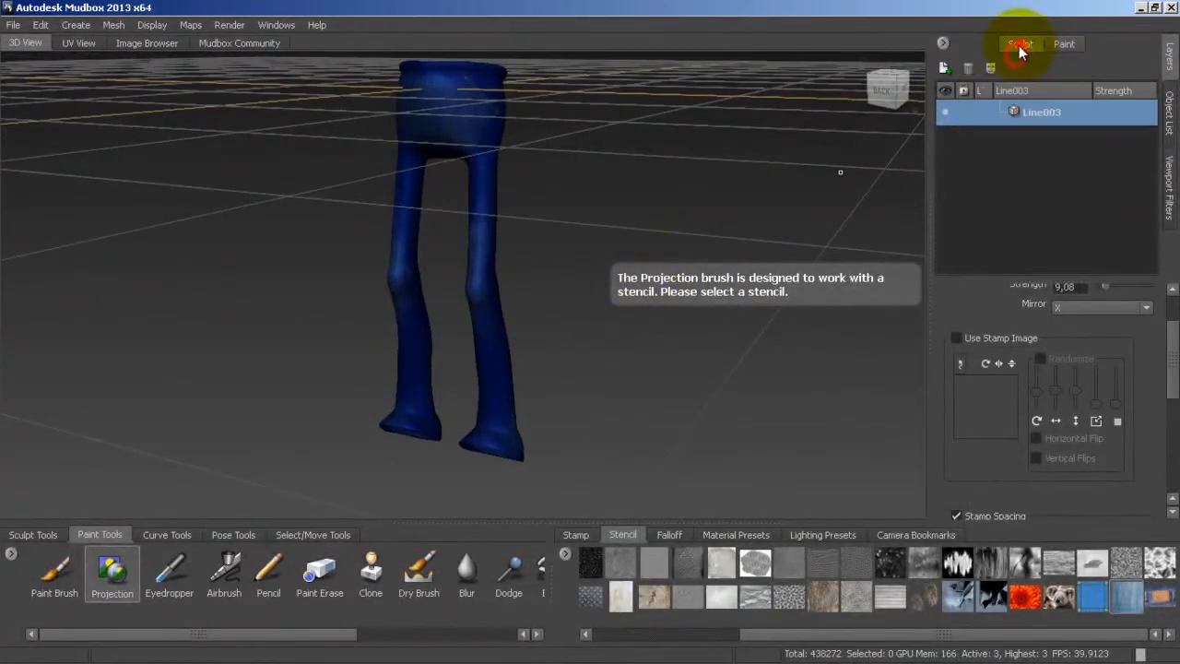
click(33, 535)
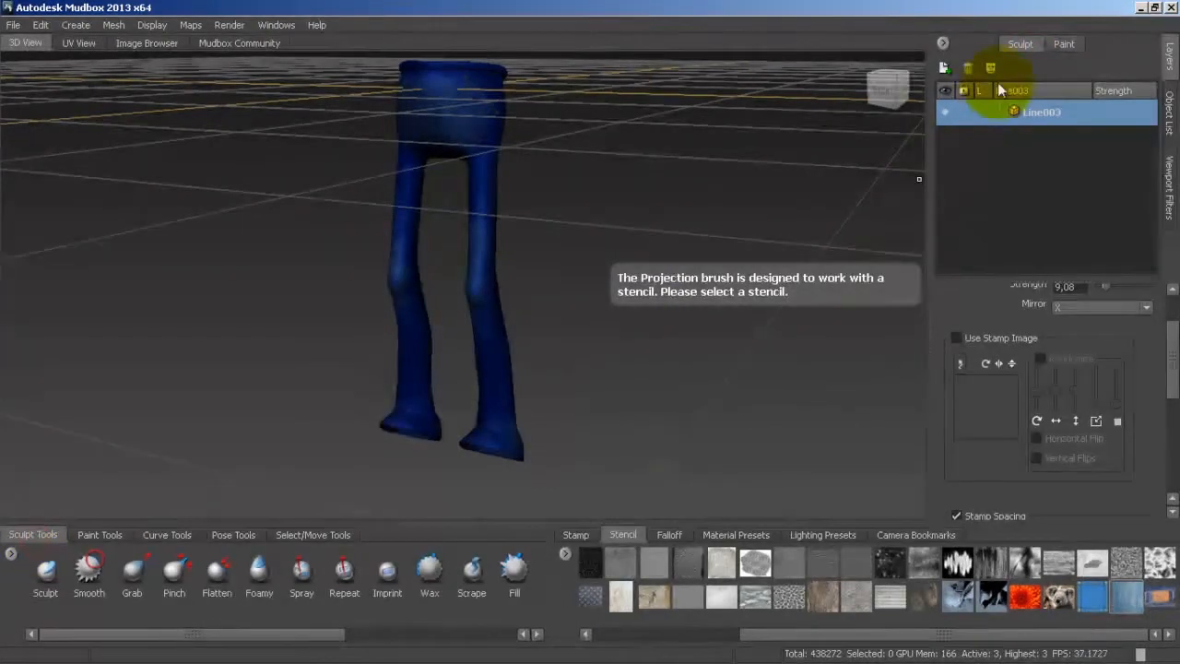
click(945, 71)
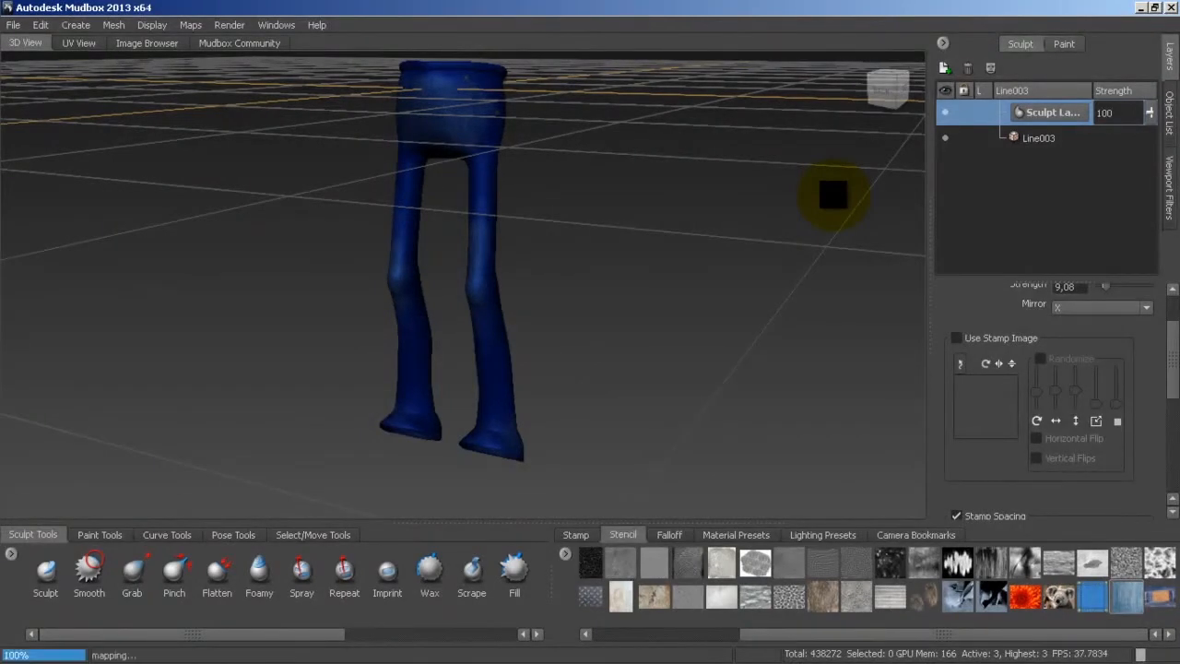
Step: Step the mesh down to subdivision level 1 and back up to level 3
key(Page_Down)
key(Page_Down)
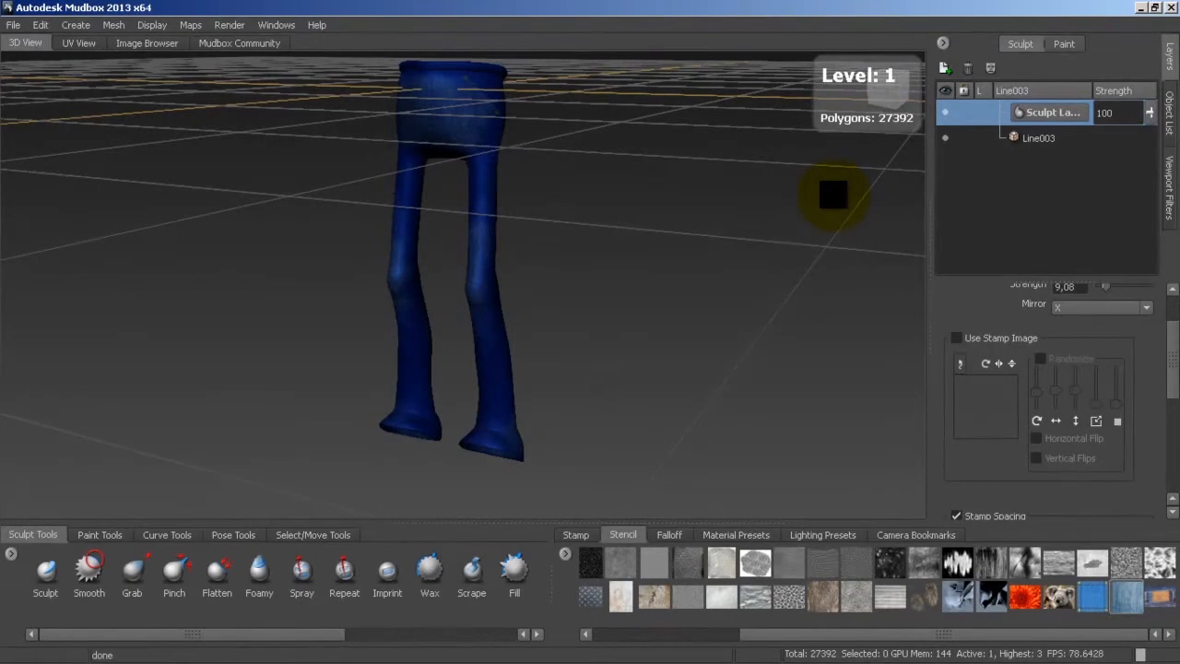
key(Page_Up)
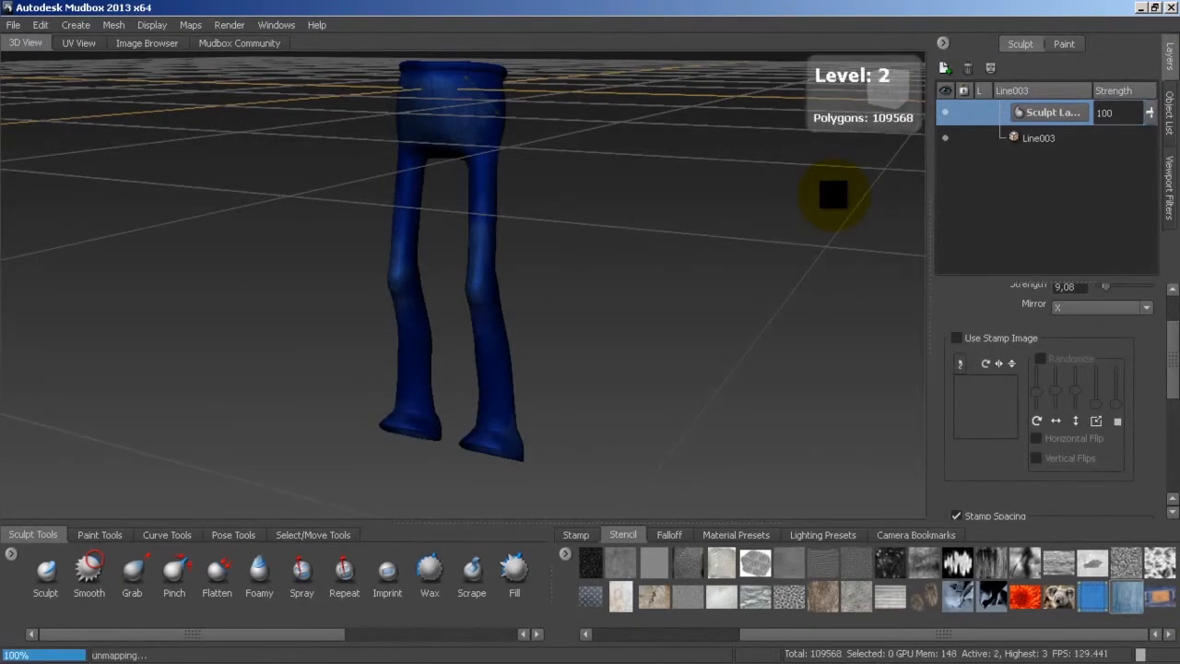
key(Page_Up)
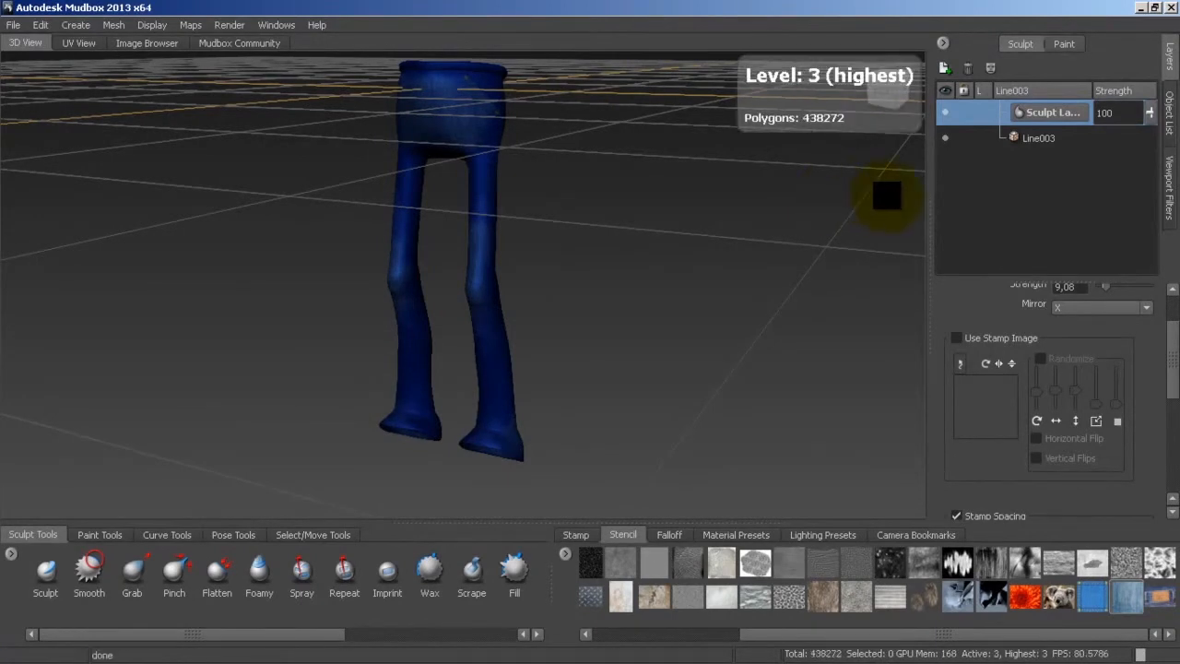
Step: Sculpt a raised diagonal seam line between two dabs on the back of the hips with the Sculpt tool
click(39, 594)
scroll(544, 181, up, 1)
mouse_move(561, 249)
alt+mouse_down()
mouse_move(556, 338)
mouse_move(561, 303)
alt+mouse_up()
scroll(560, 300, up, 2)
scroll(561, 299, up, 2)
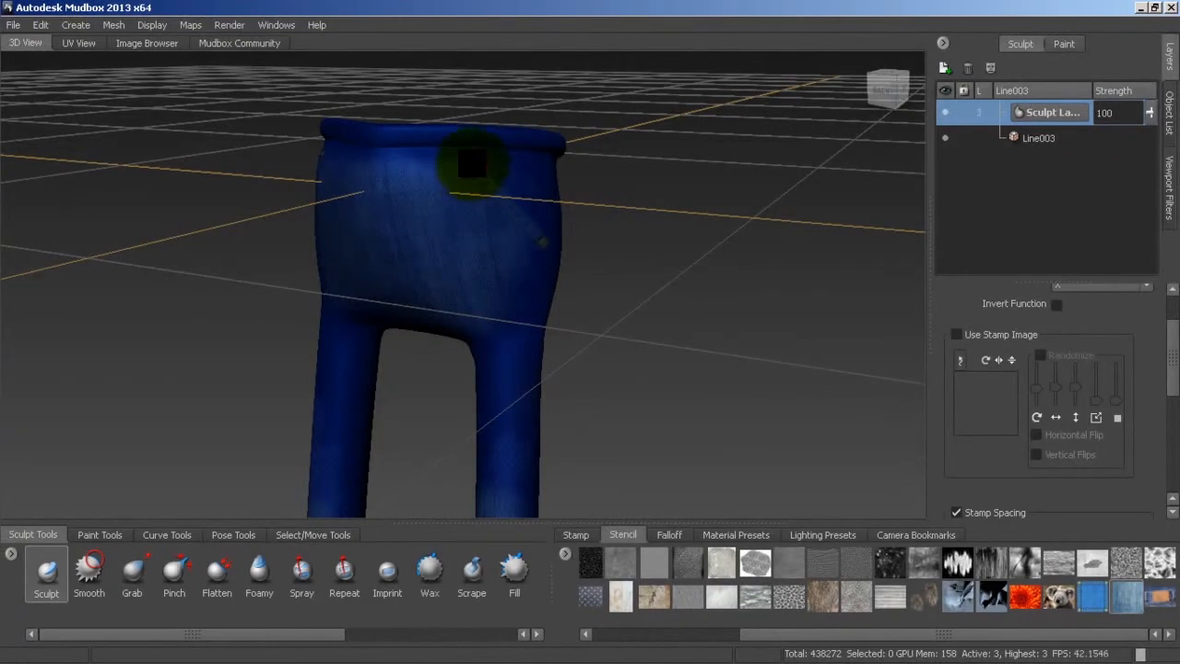
click(469, 162)
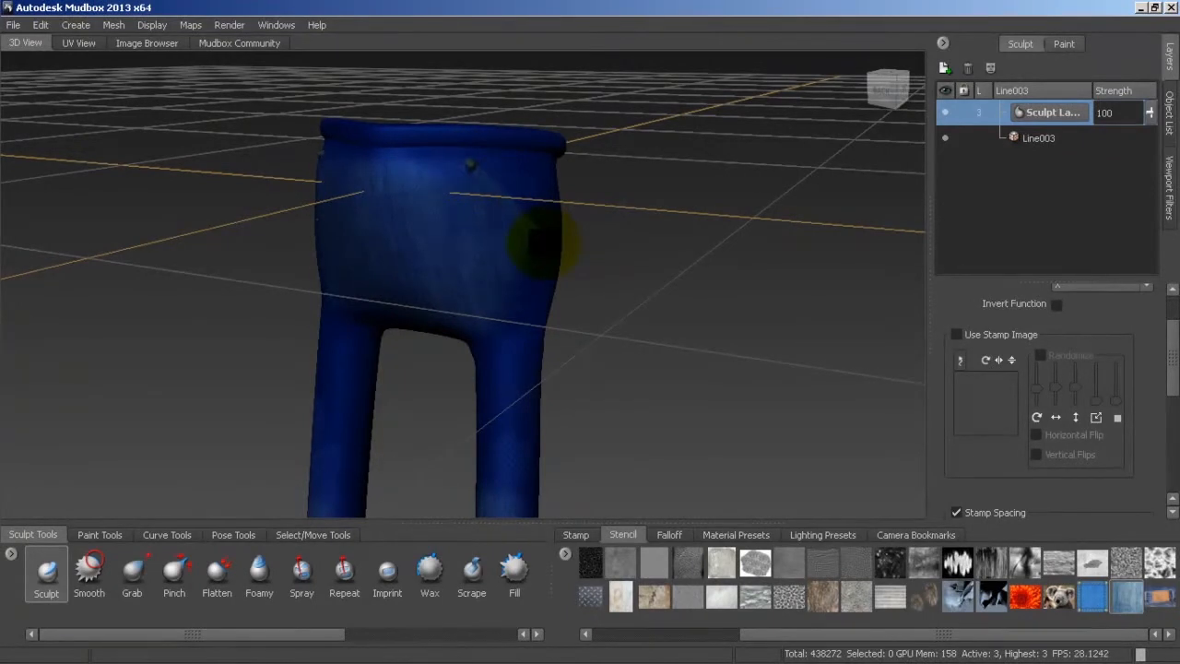
click(530, 239)
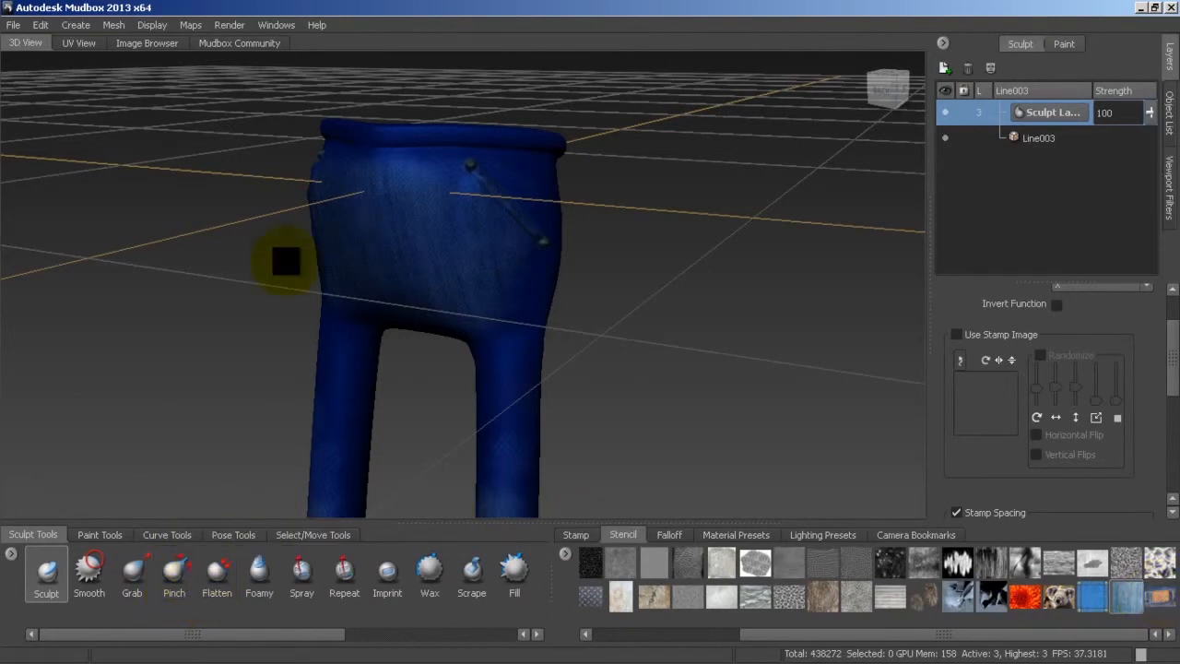
Step: Choose the Imprint tool with the jeans-label stencil, then rotate the stencil upright and shrink it over the centre back of the hips
alt+drag(311, 277, 360, 387)
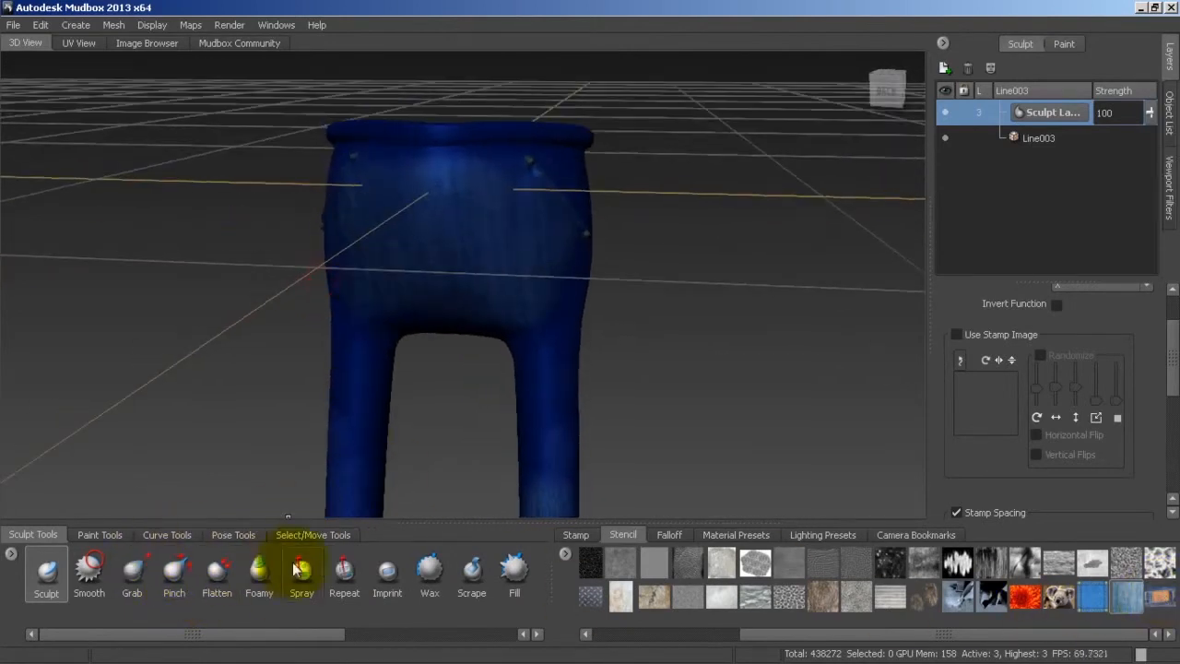
click(388, 576)
click(1144, 597)
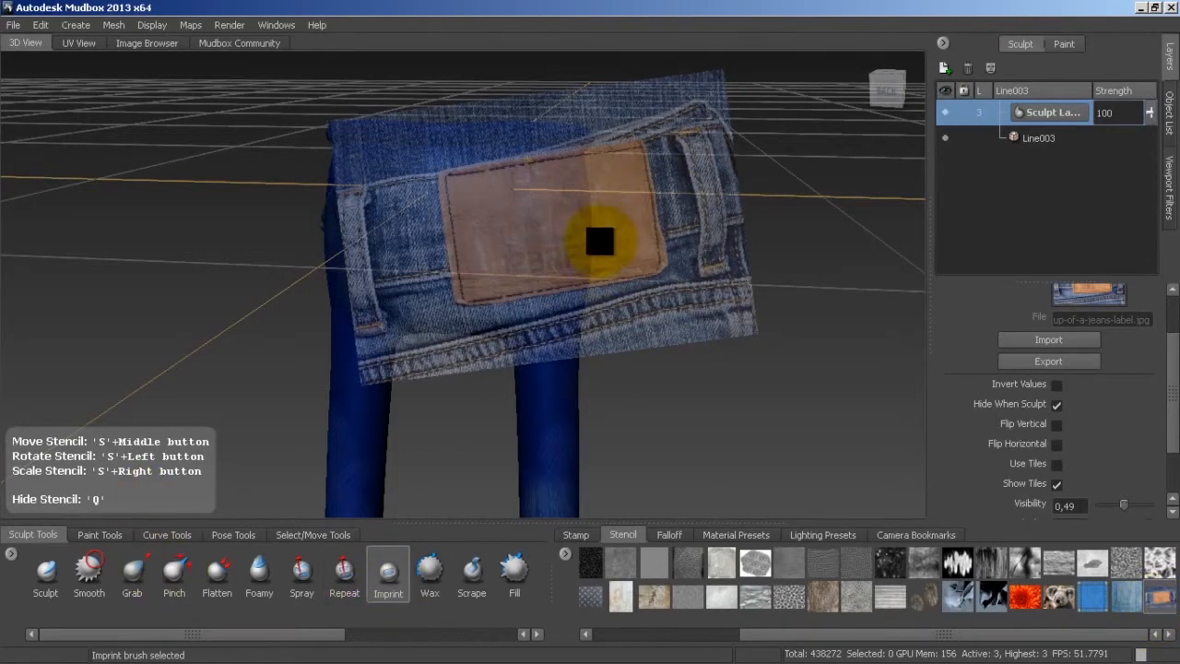
mouse_move(574, 250)
middle_down()
mouse_move(525, 264)
mouse_move(606, 232)
mouse_move(675, 240)
middle_up()
mouse_move(675, 241)
mouse_down()
mouse_move(456, 384)
mouse_move(43, 482)
mouse_move(238, 254)
mouse_move(237, 237)
mouse_move(282, 224)
mouse_up()
mouse_move(433, 216)
mouse_down()
mouse_move(479, 219)
mouse_move(457, 256)
mouse_up()
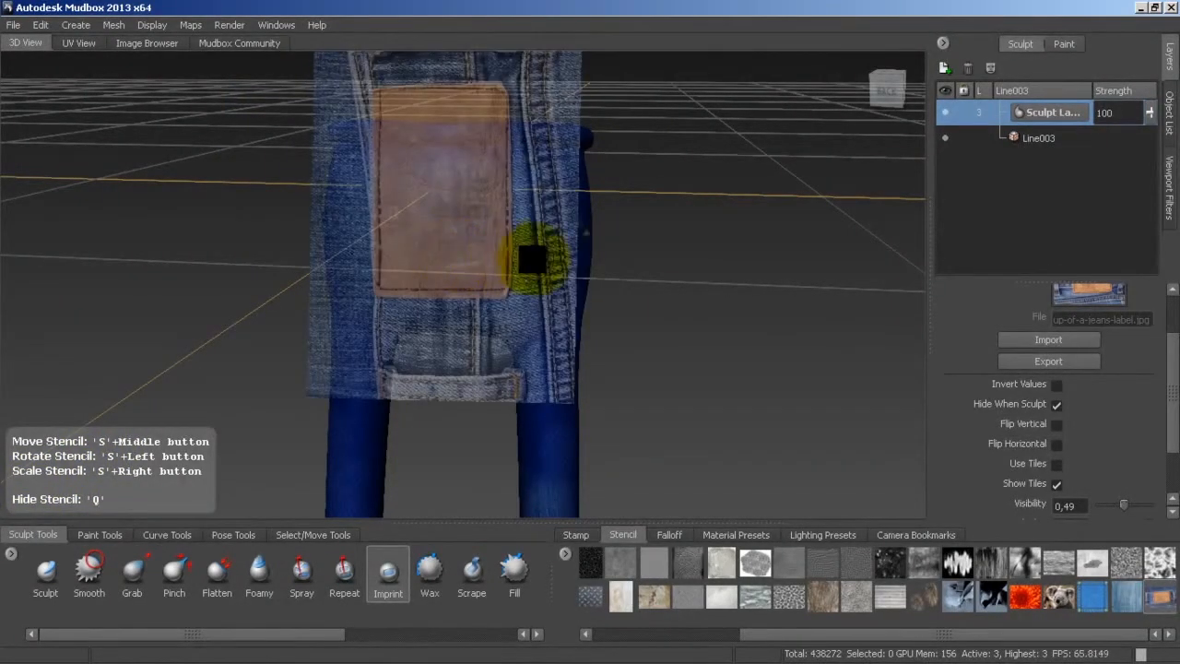
shift+drag(535, 229, 514, 253)
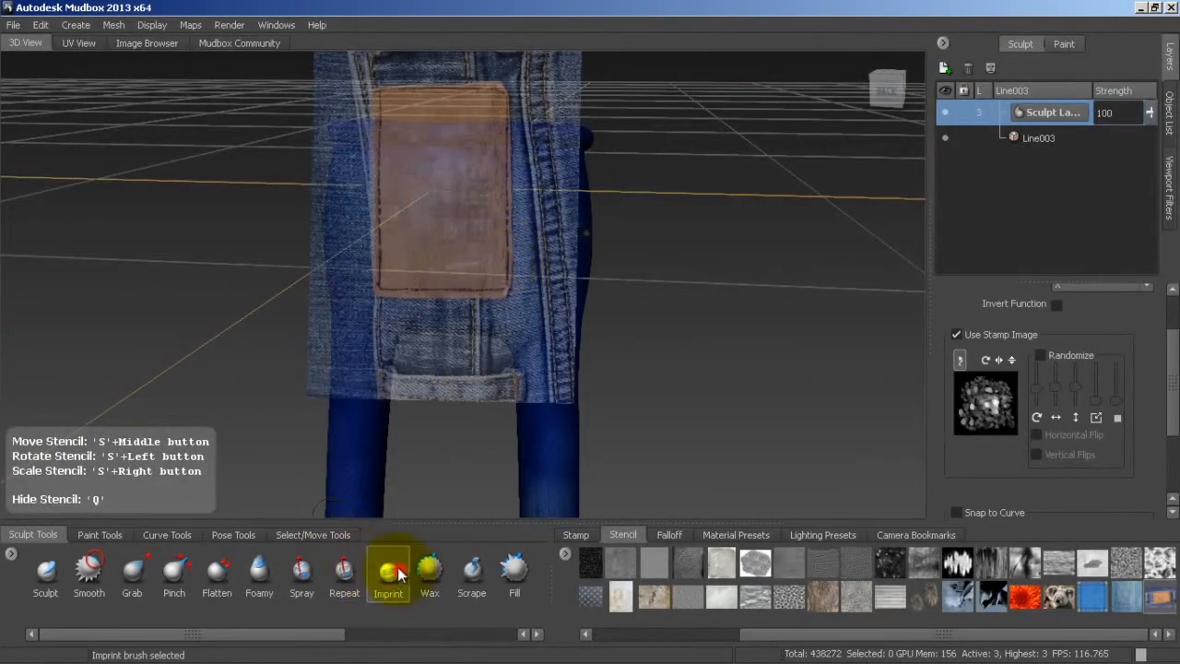
right_drag(544, 263, 10, 355)
mouse_move(482, 245)
mouse_down()
mouse_move(501, 215)
mouse_move(513, 219)
mouse_up()
Step: Turn off mirroring for the Imprint tool
scroll(1104, 332, up, 3)
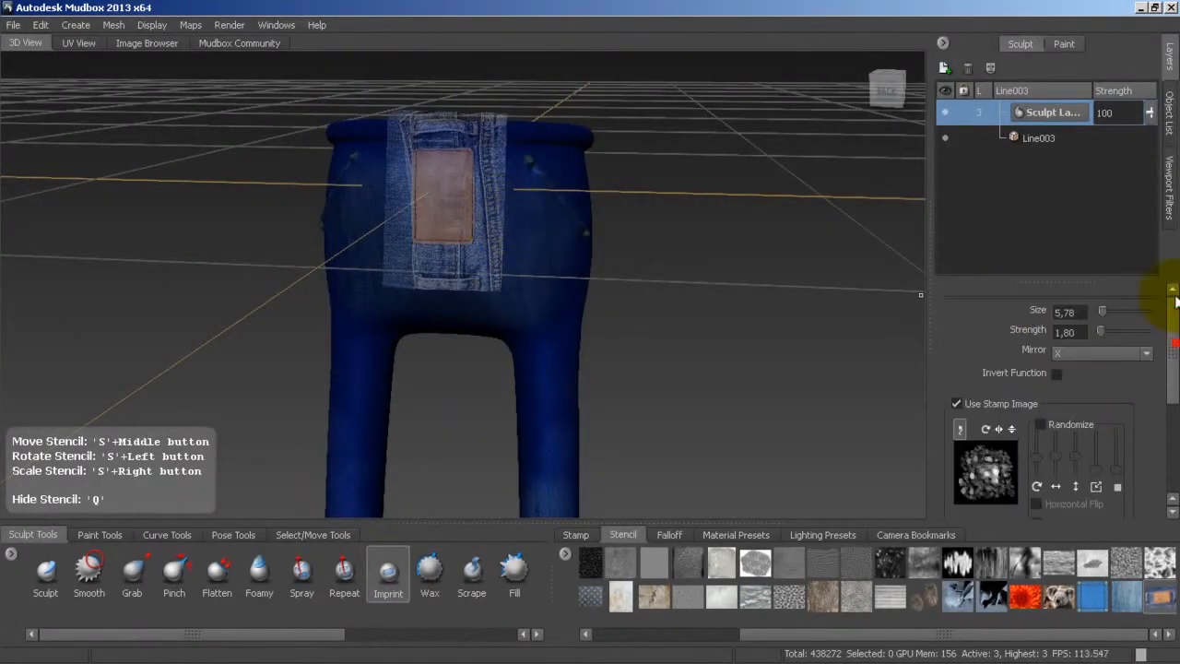
click(1104, 351)
click(1072, 369)
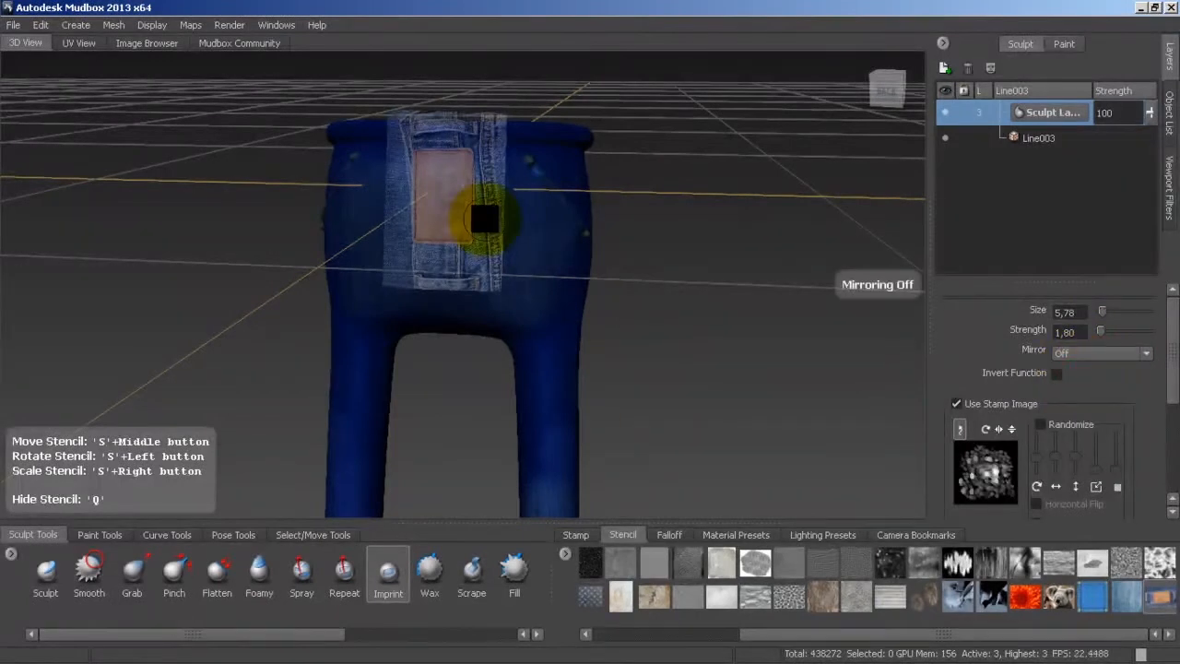
scroll(484, 218, up, 3)
scroll(484, 218, down, 2)
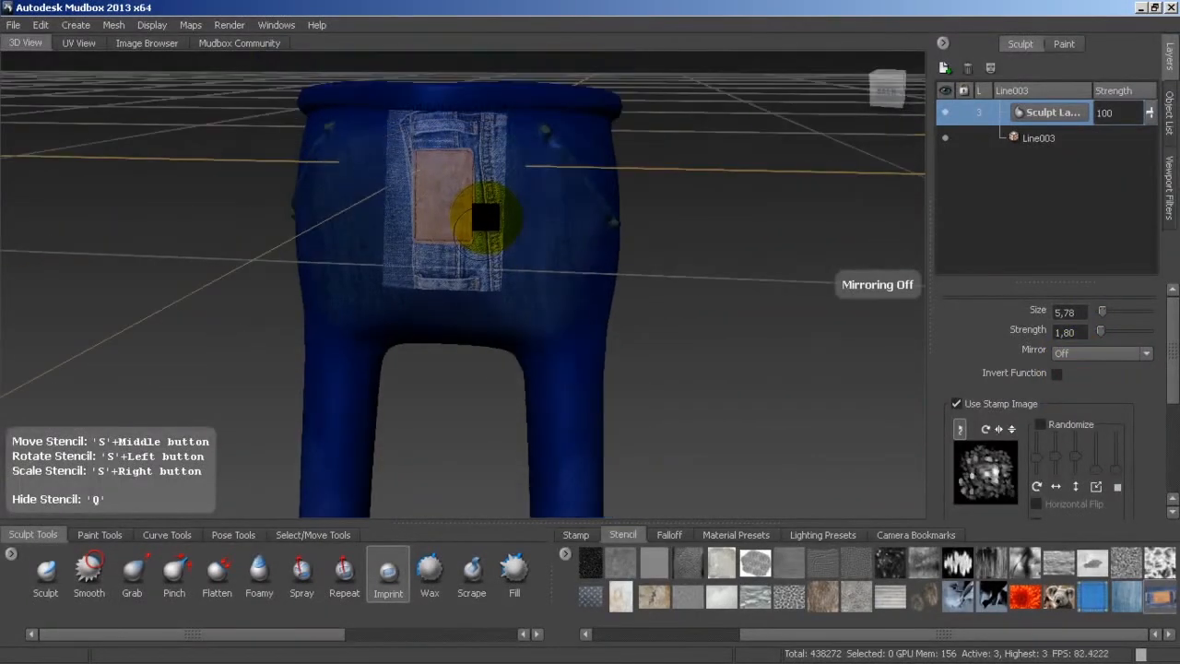
key(q)
key(q)
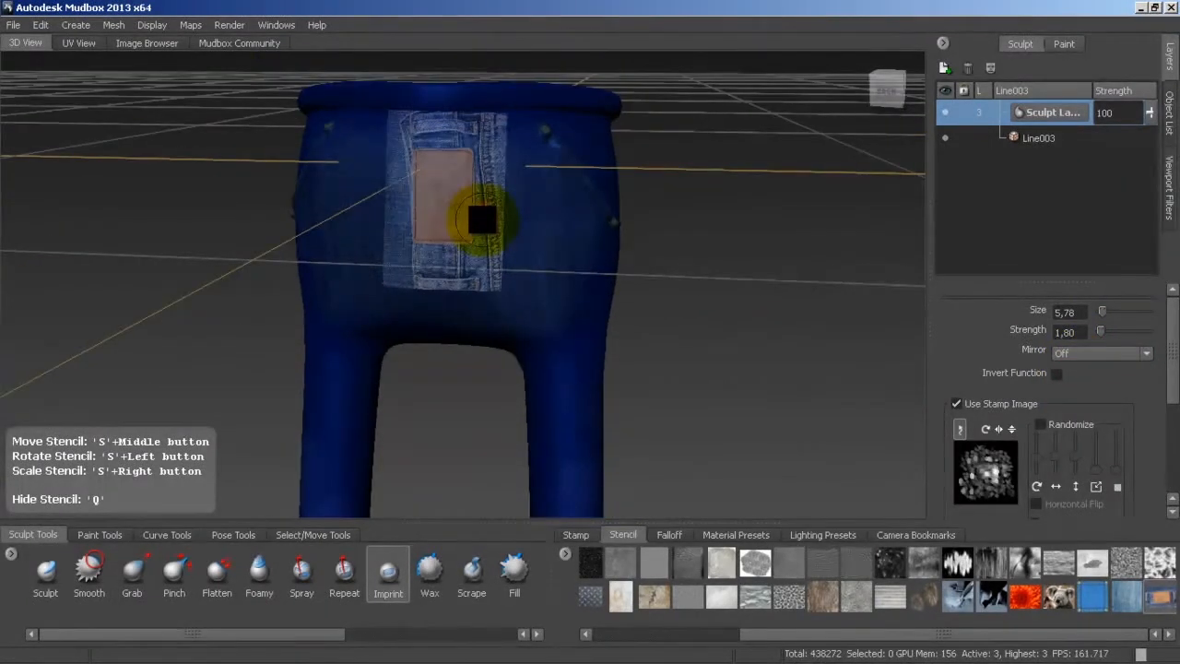
key(q)
key(q)
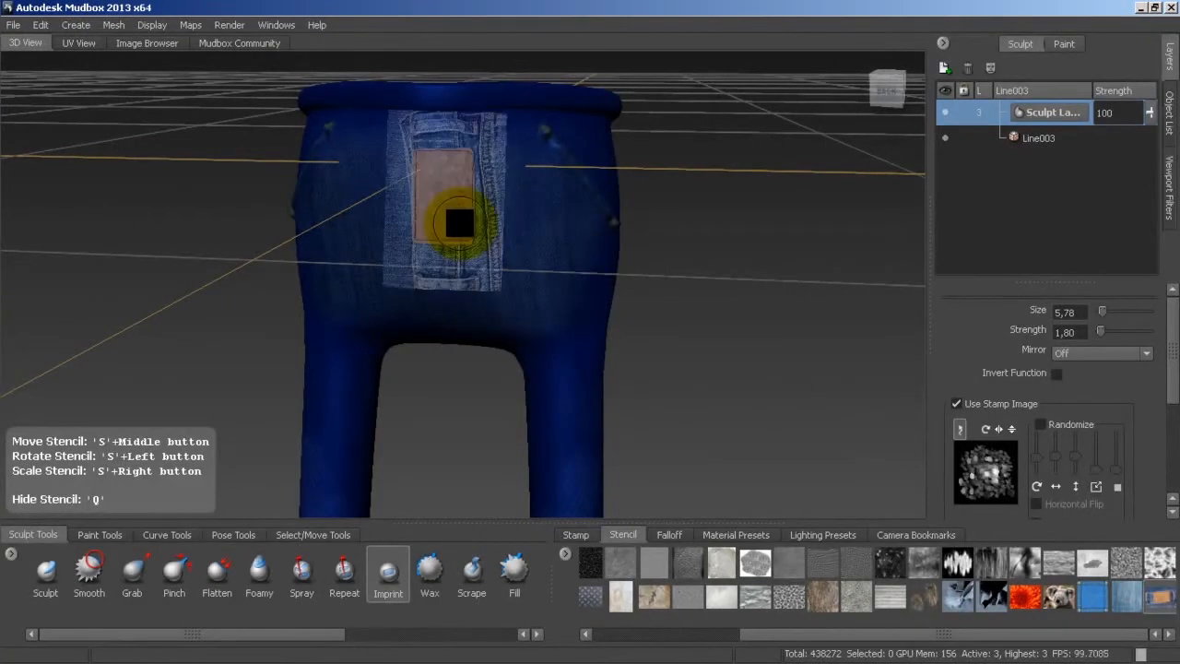
click(575, 534)
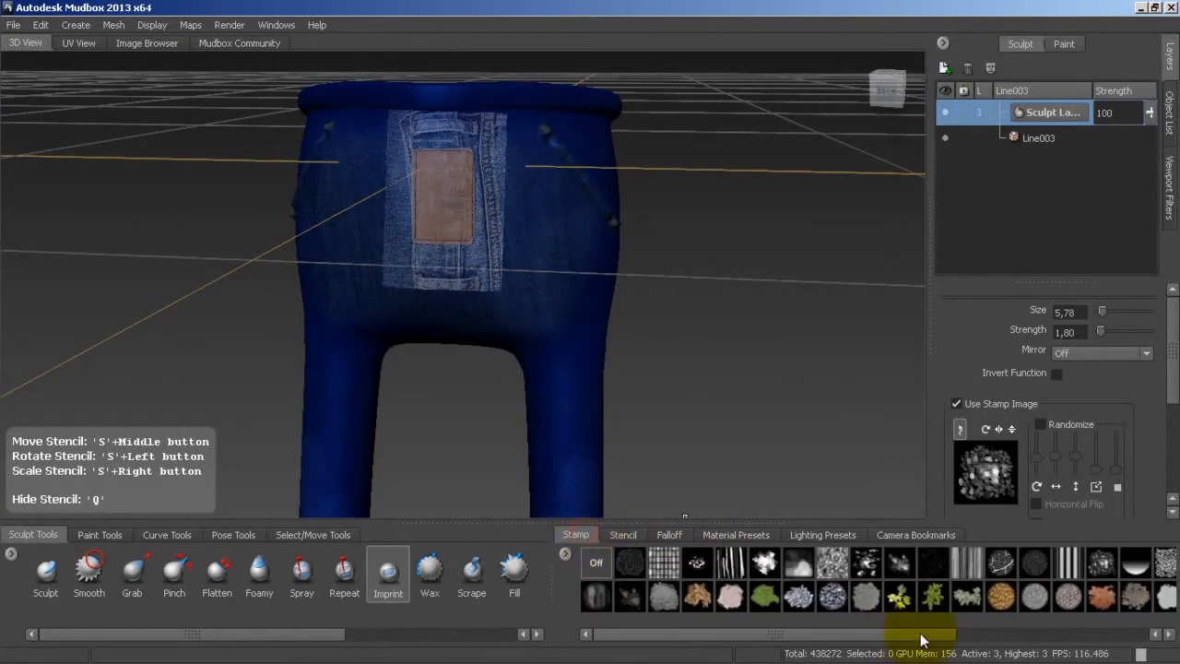
drag(889, 634, 1113, 634)
click(623, 534)
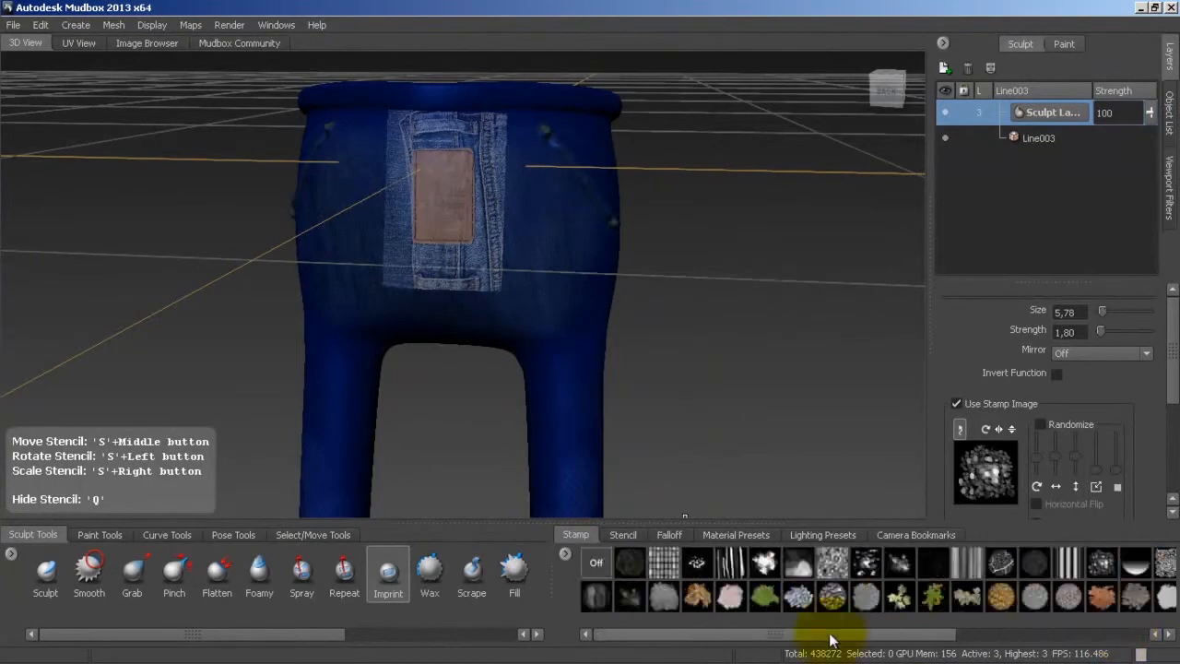
click(612, 534)
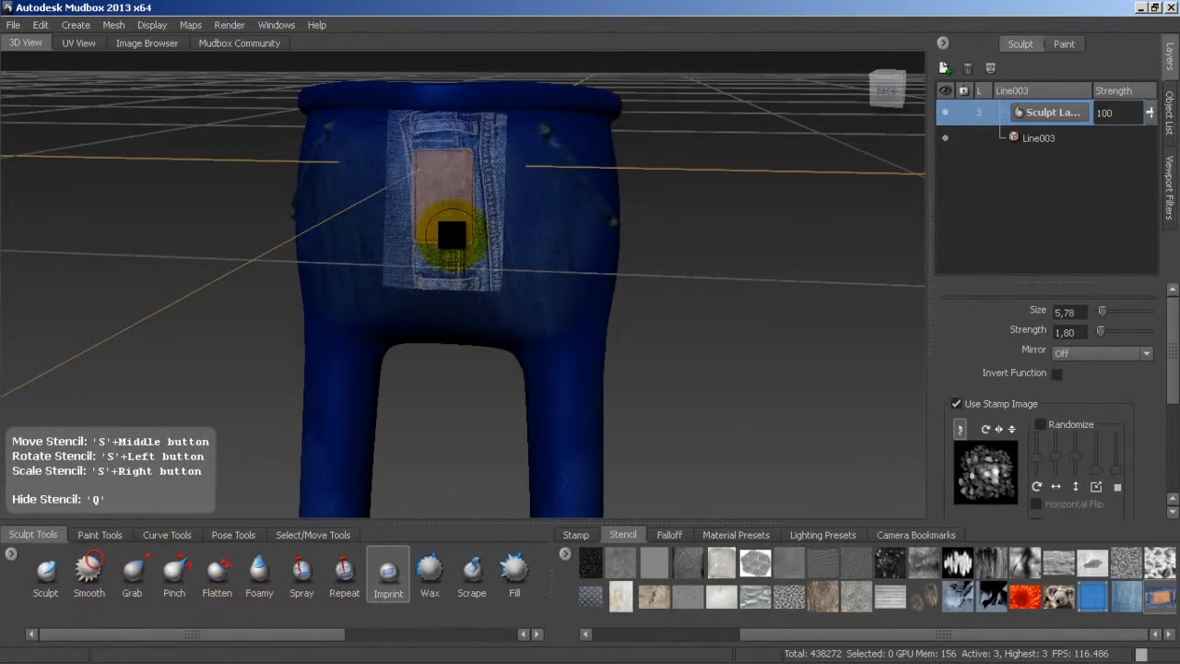
Step: Line up the stencil's stitched seam with the centre back of the hips and sculpt through it with the Sculpt tool
mouse_move(451, 237)
alt+mouse_down()
mouse_move(408, 256)
mouse_move(450, 185)
mouse_move(448, 217)
alt+mouse_up()
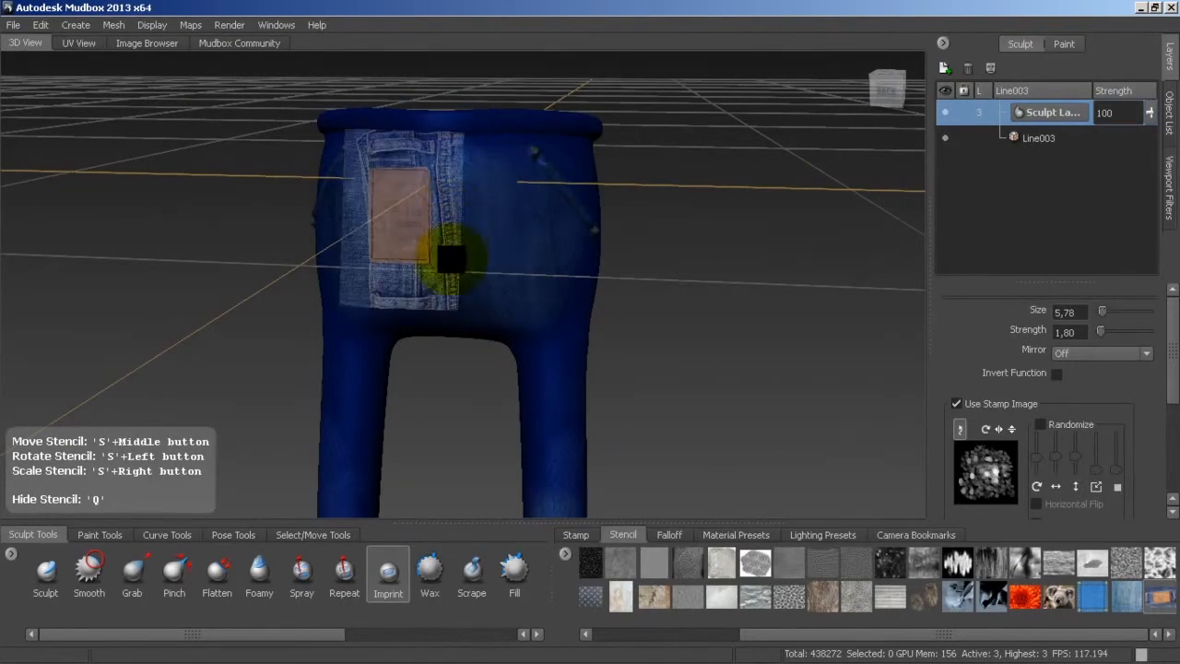
click(354, 590)
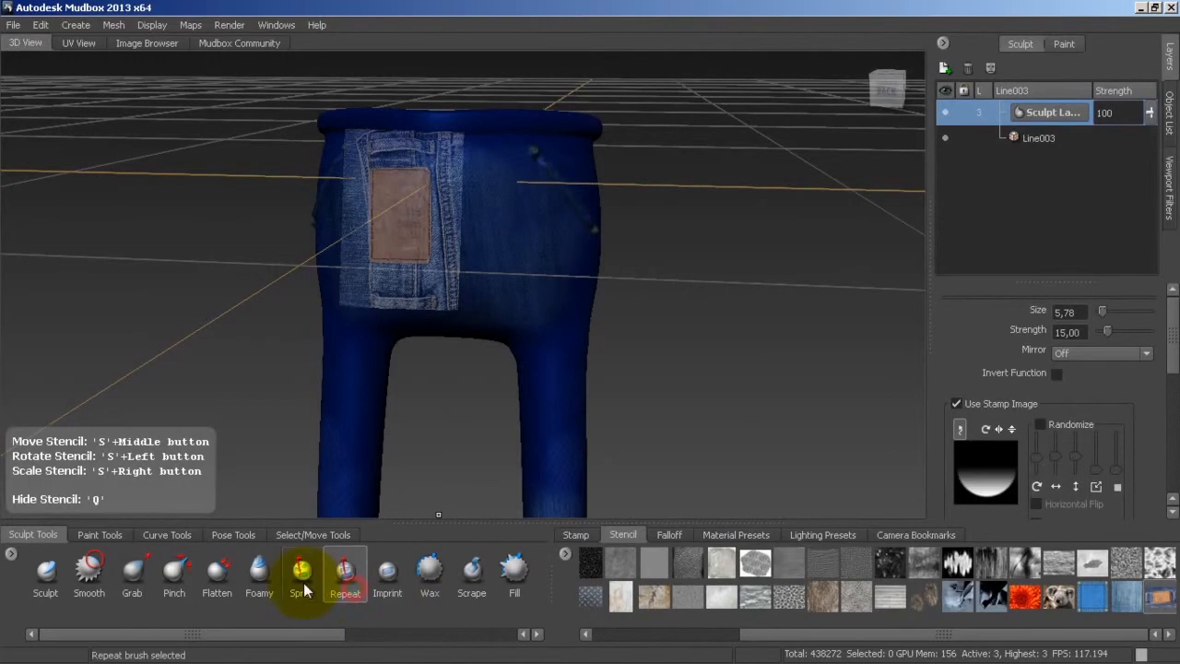
click(41, 581)
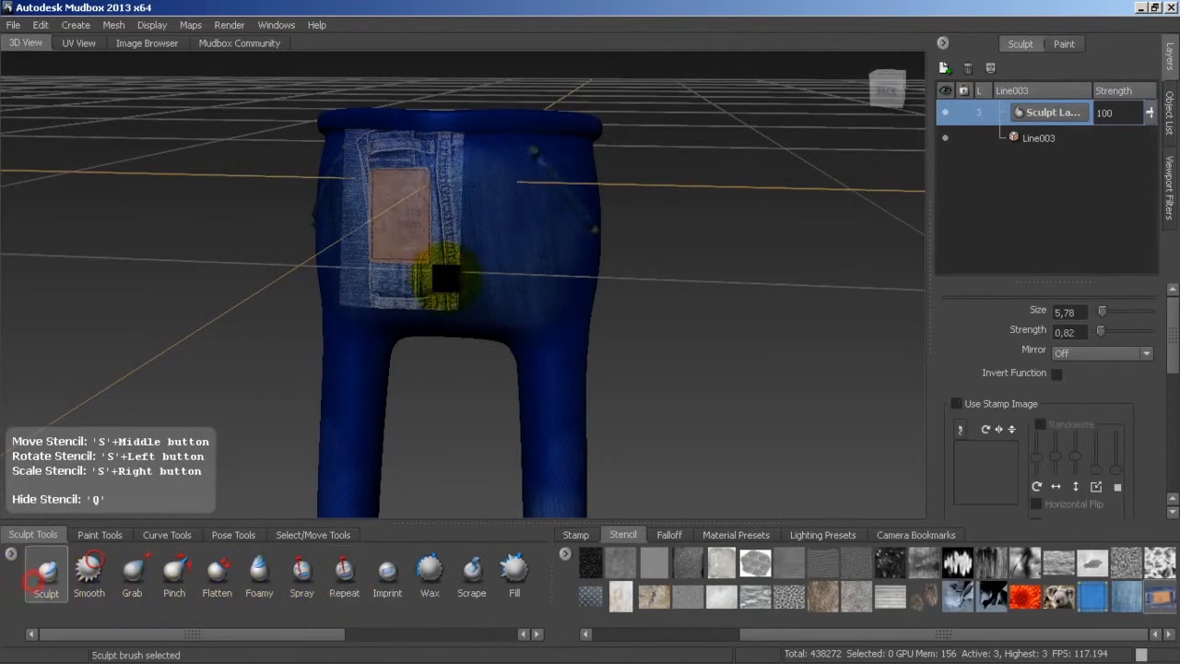
key(q)
drag(450, 215, 449, 199)
drag(450, 226, 442, 162)
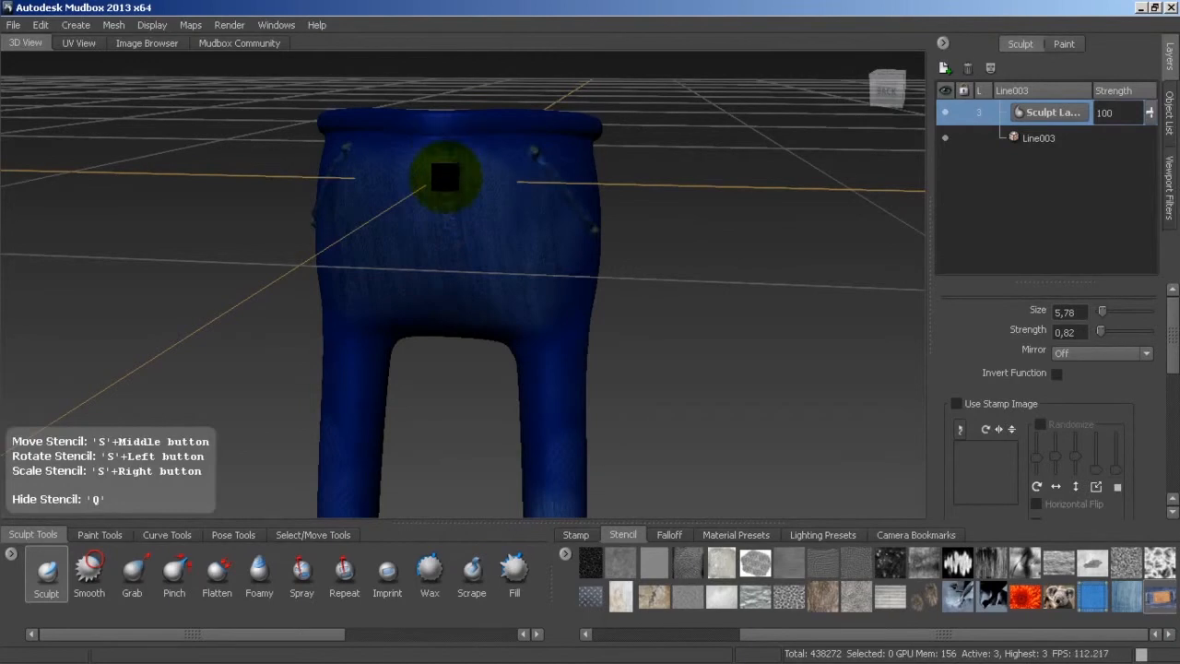
Step: Add the image 14388392-jeans-marco from the Blackstone\modelado cuerpo folder in Documentos as a new stamp
click(579, 534)
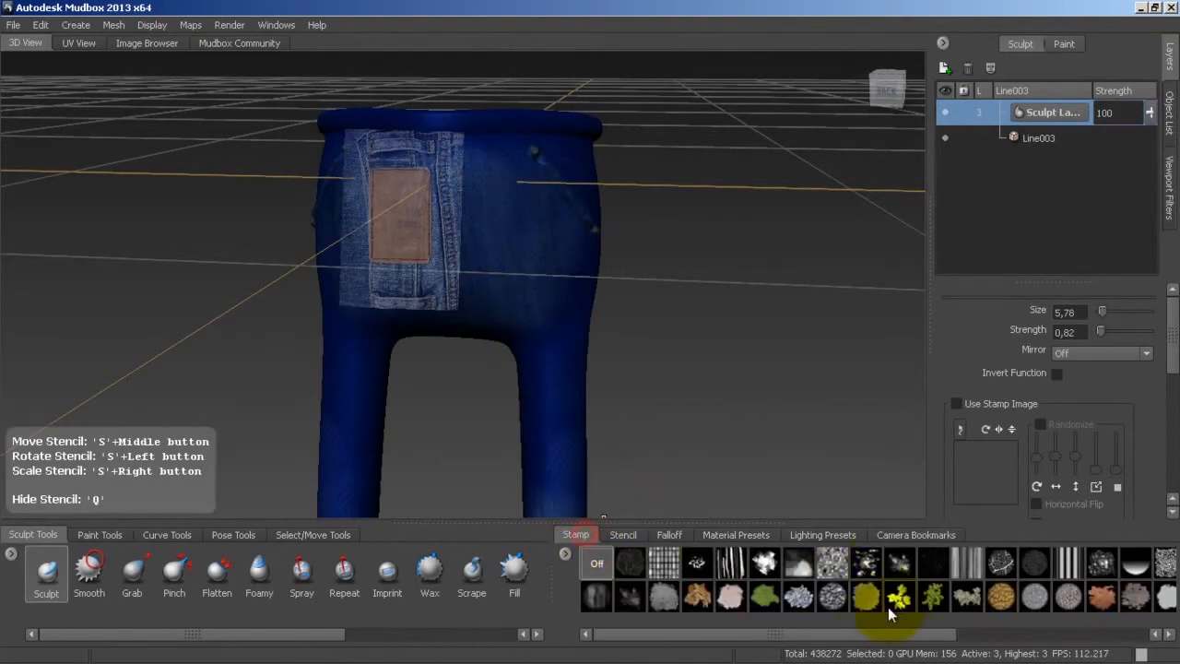
right_click(567, 556)
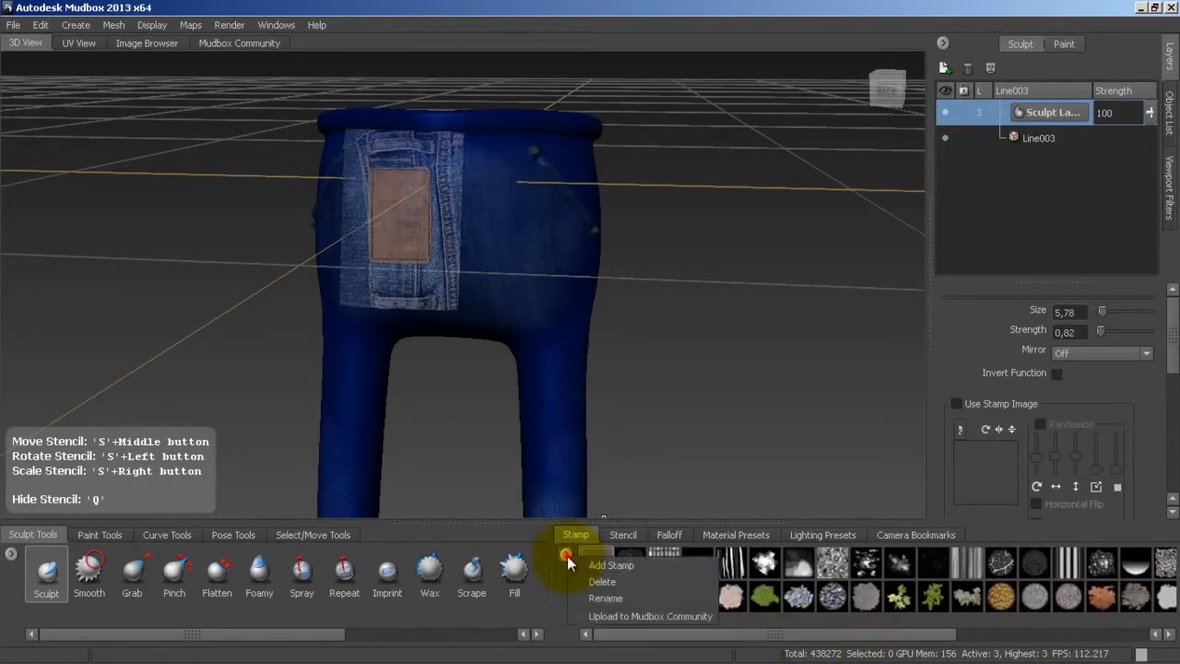
click(588, 566)
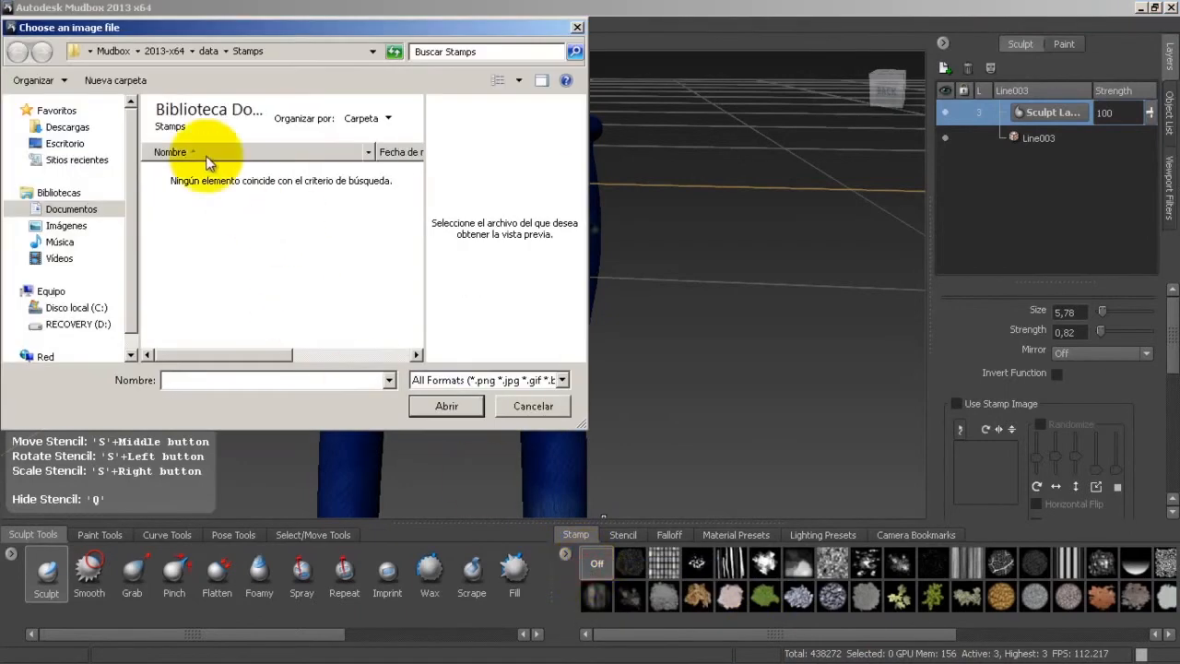
click(66, 209)
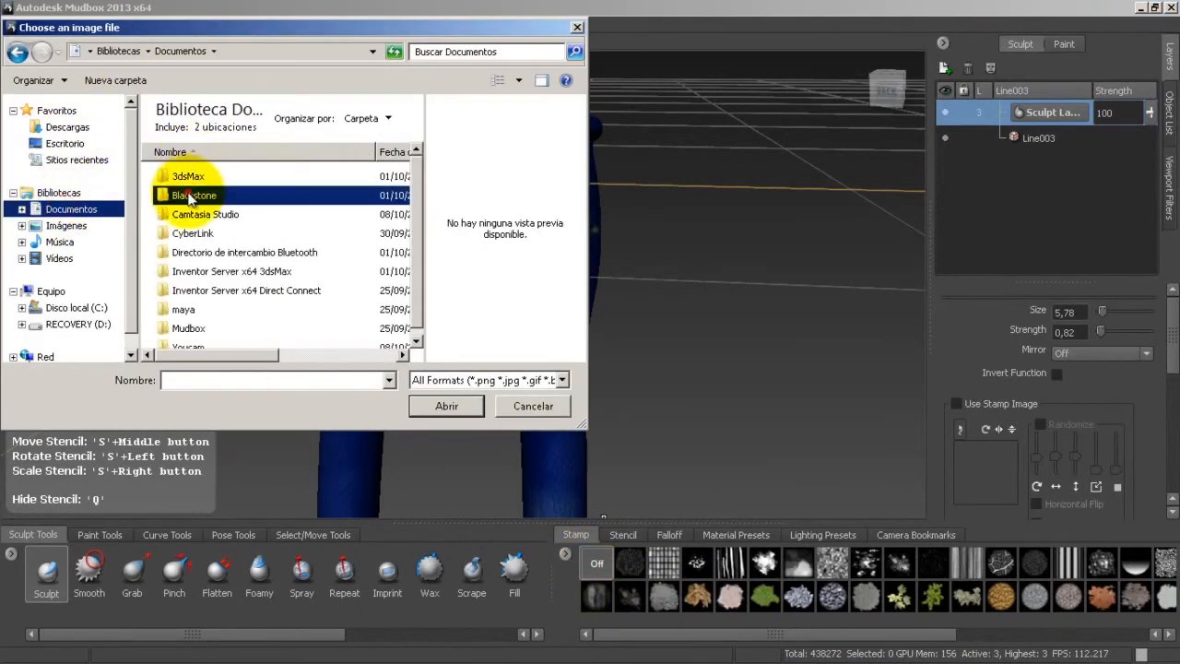
double_click(191, 196)
click(196, 197)
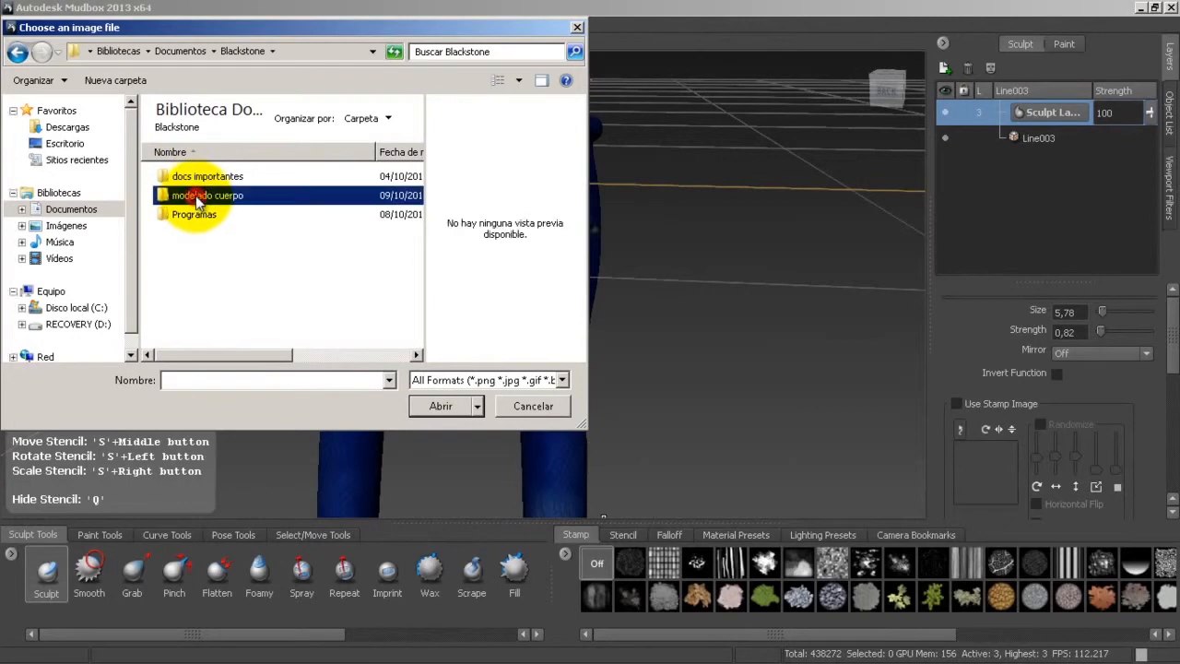
double_click(196, 196)
scroll(417, 206, down, 1)
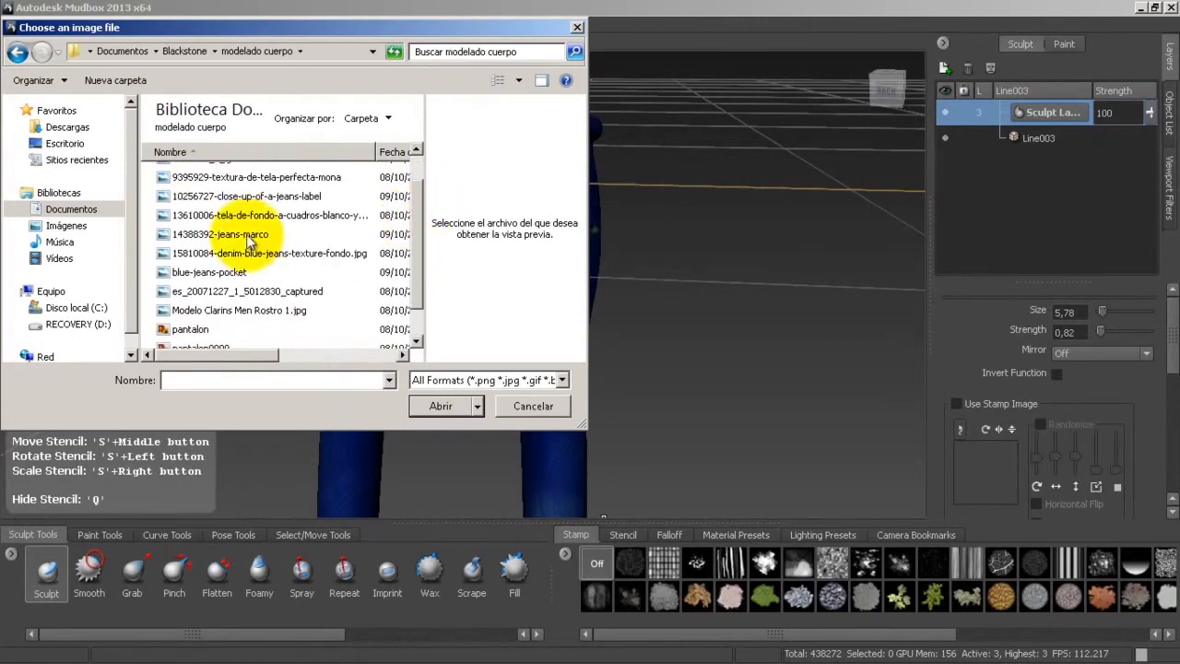
click(247, 237)
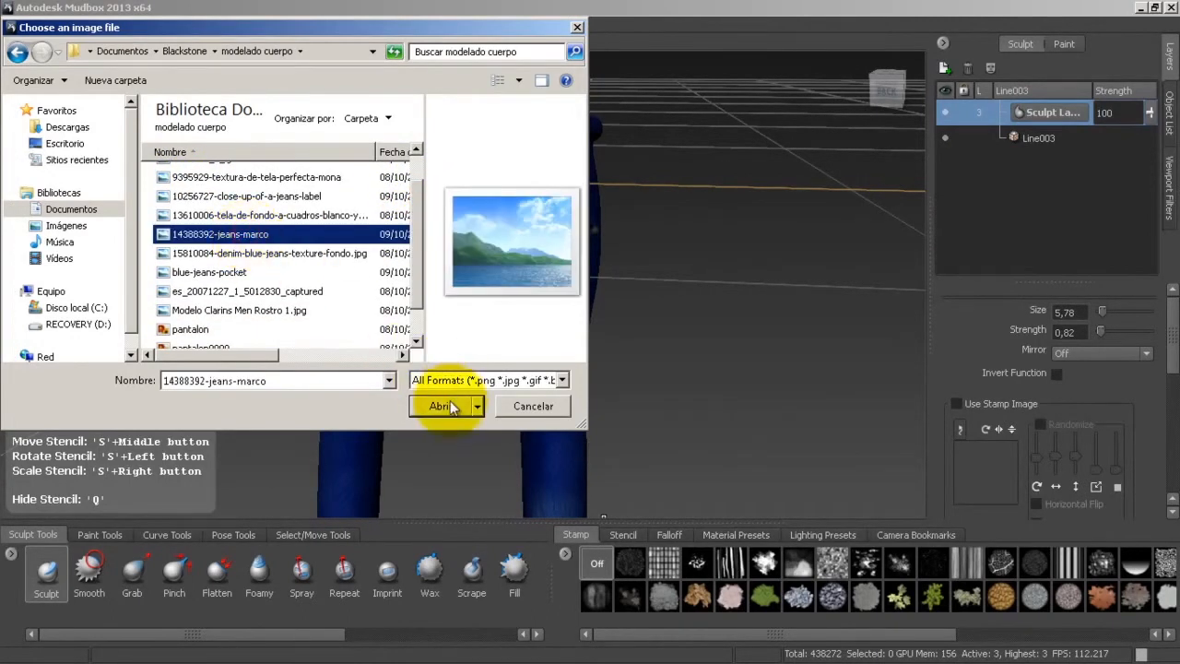
click(288, 254)
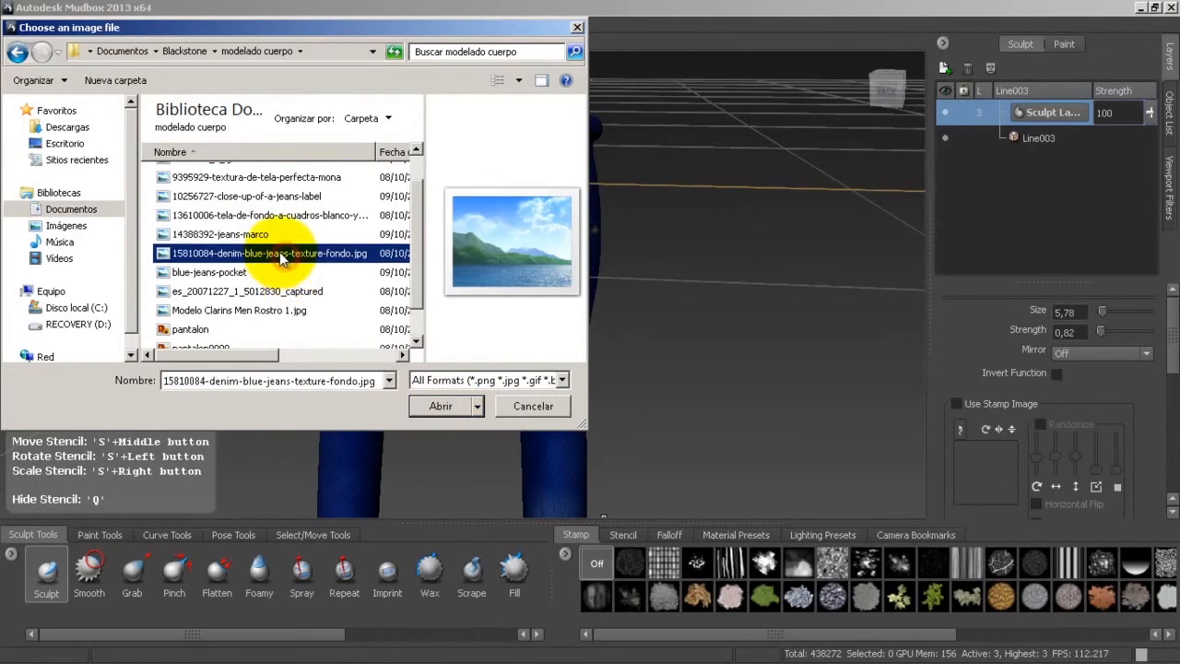
click(261, 237)
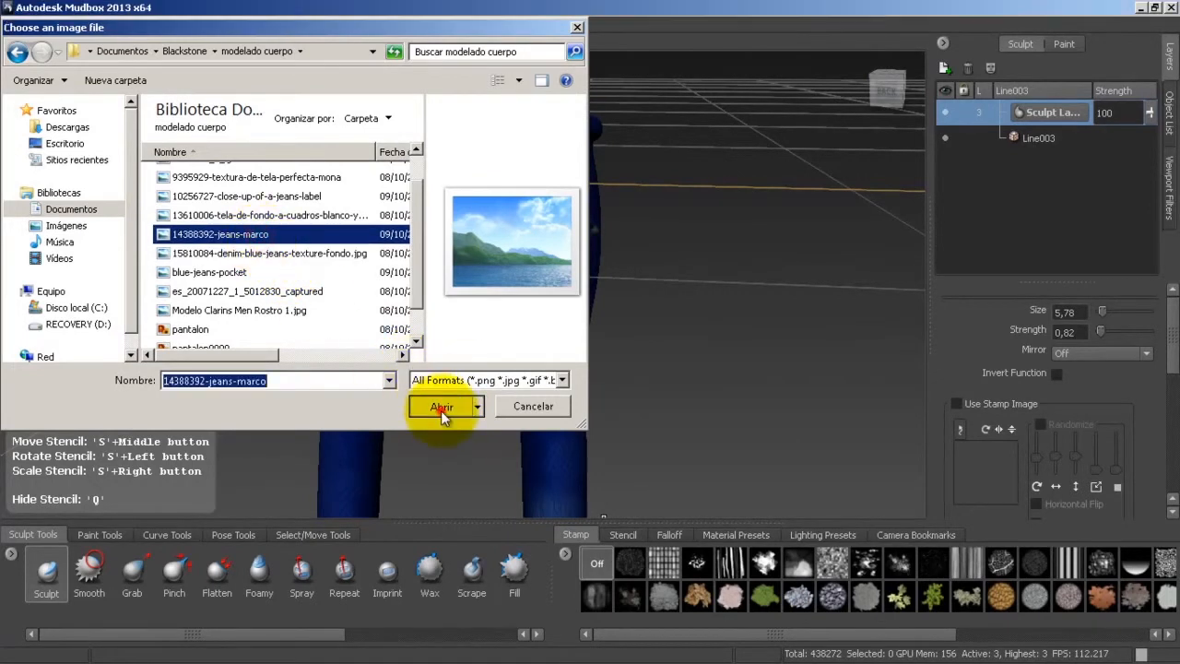
click(440, 406)
drag(927, 632, 1159, 633)
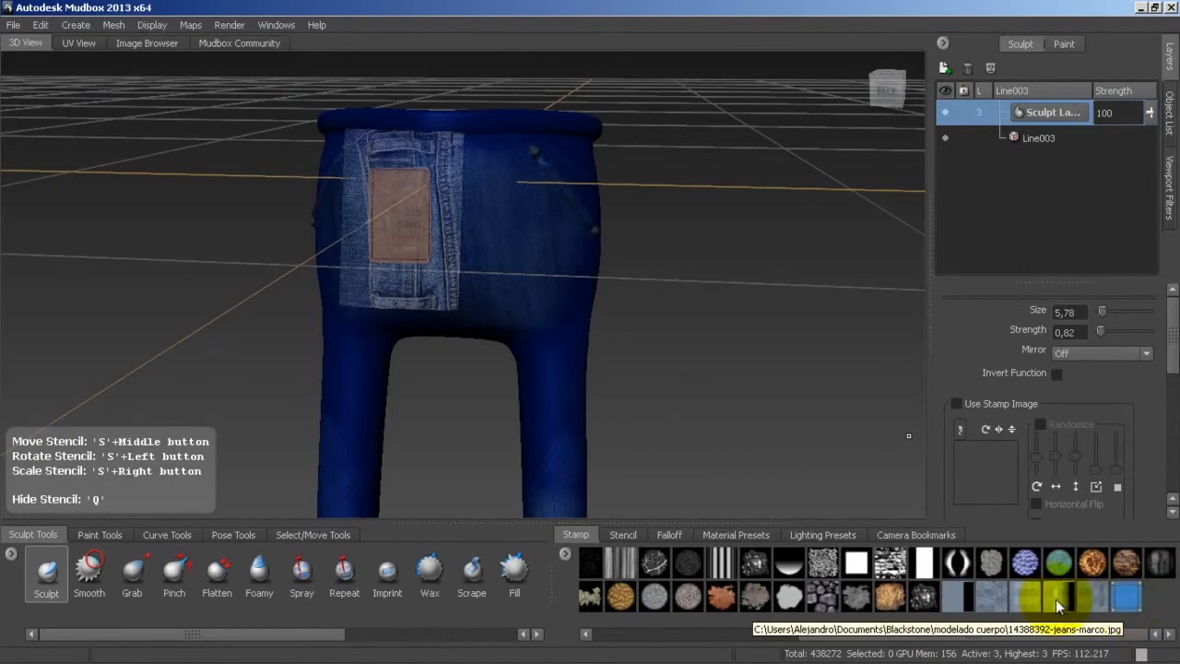
Step: Add the image 10256727-close-up-of-a-jeans-label from the modelado cuerpo folder as another stamp
click(565, 553)
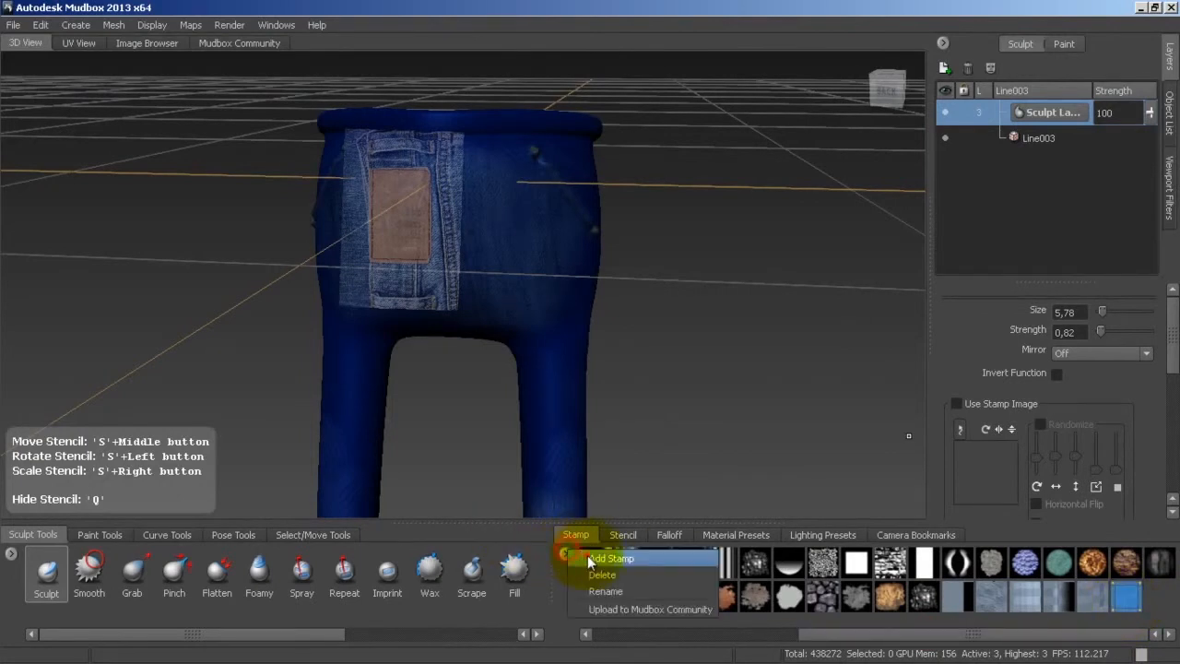
click(587, 555)
drag(416, 229, 415, 272)
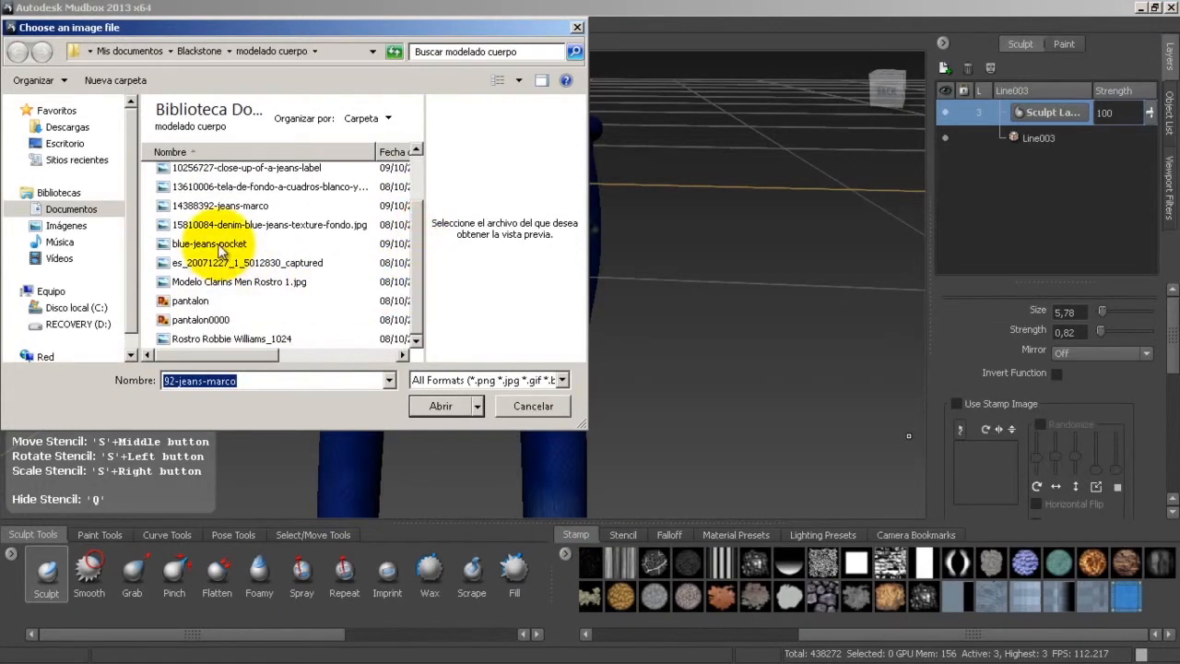
click(238, 167)
click(439, 406)
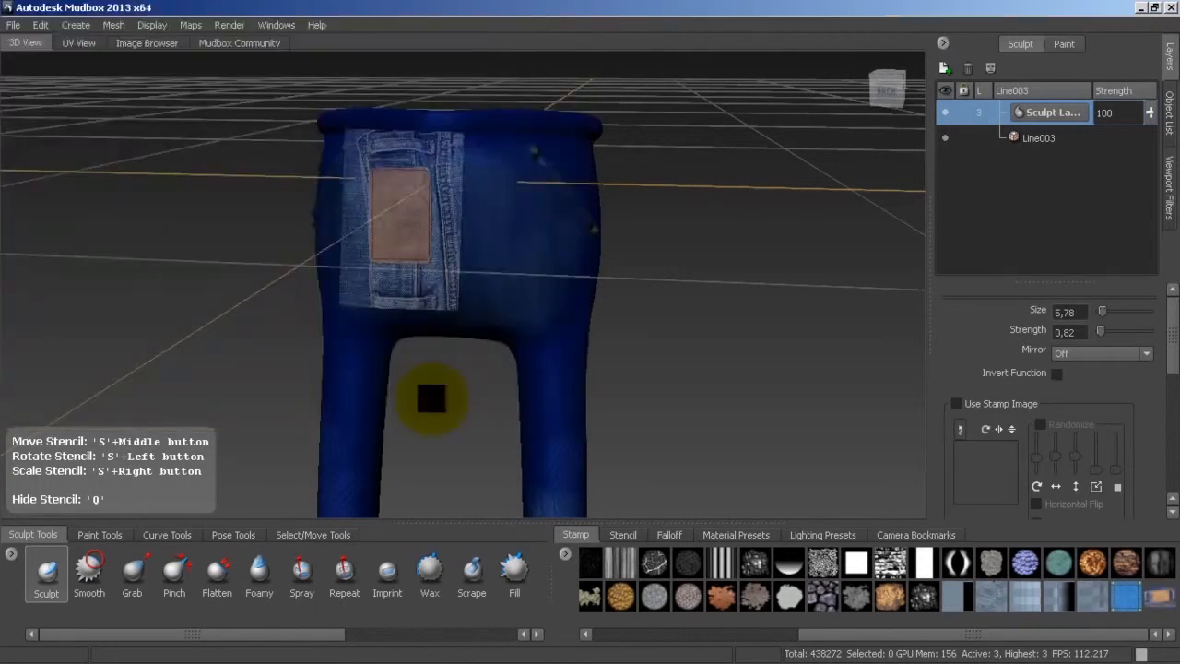
Step: Give the Sculpt tool the jeans-label stamp and sculpt the stitched seam through the stencil at the centre back of the hips
click(1160, 599)
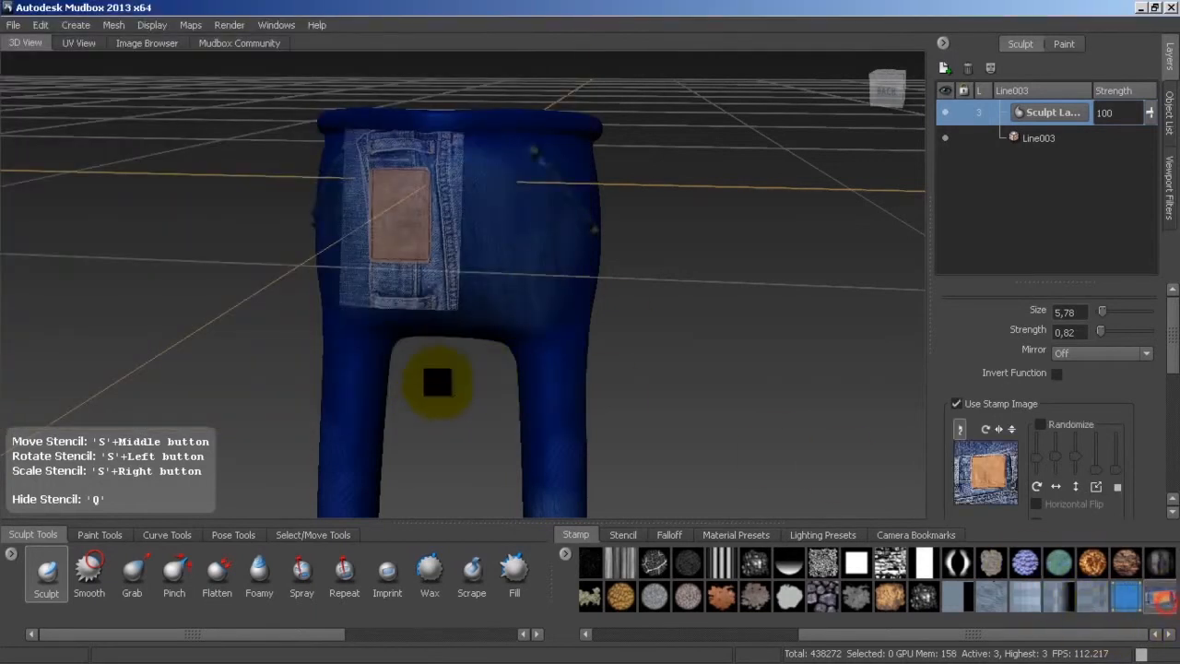
key(q)
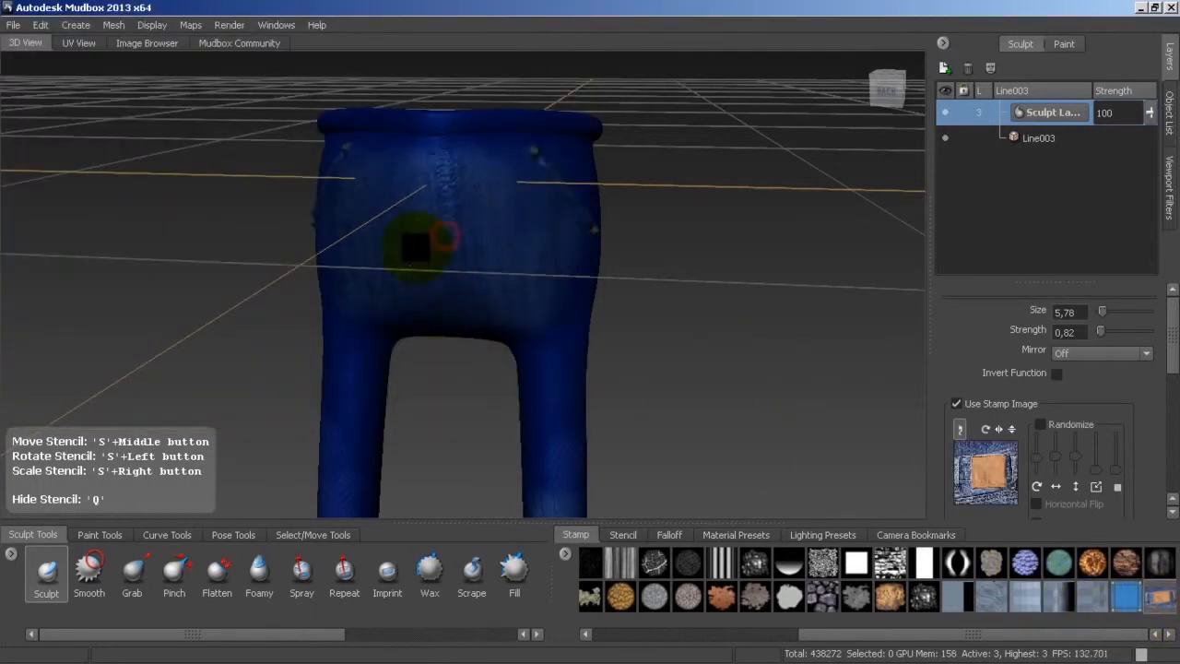
key(q)
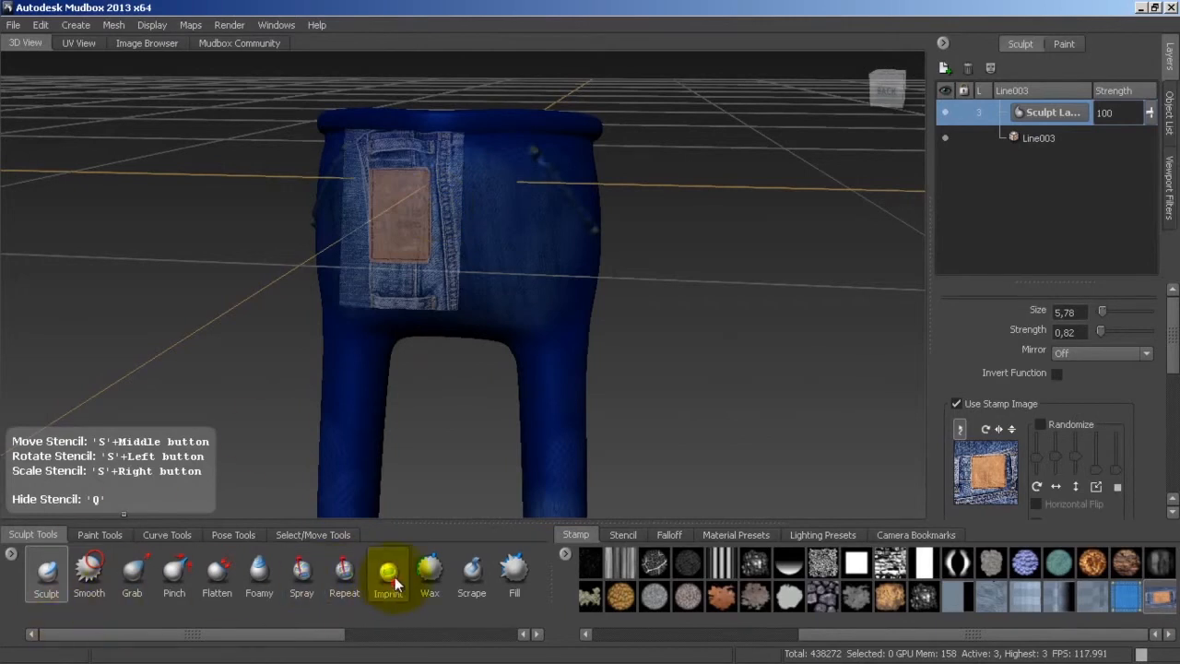
Step: Switch to the Imprint tool with the jeans-label stamp and imprint the stencil detail on the centre back of the hips
click(388, 576)
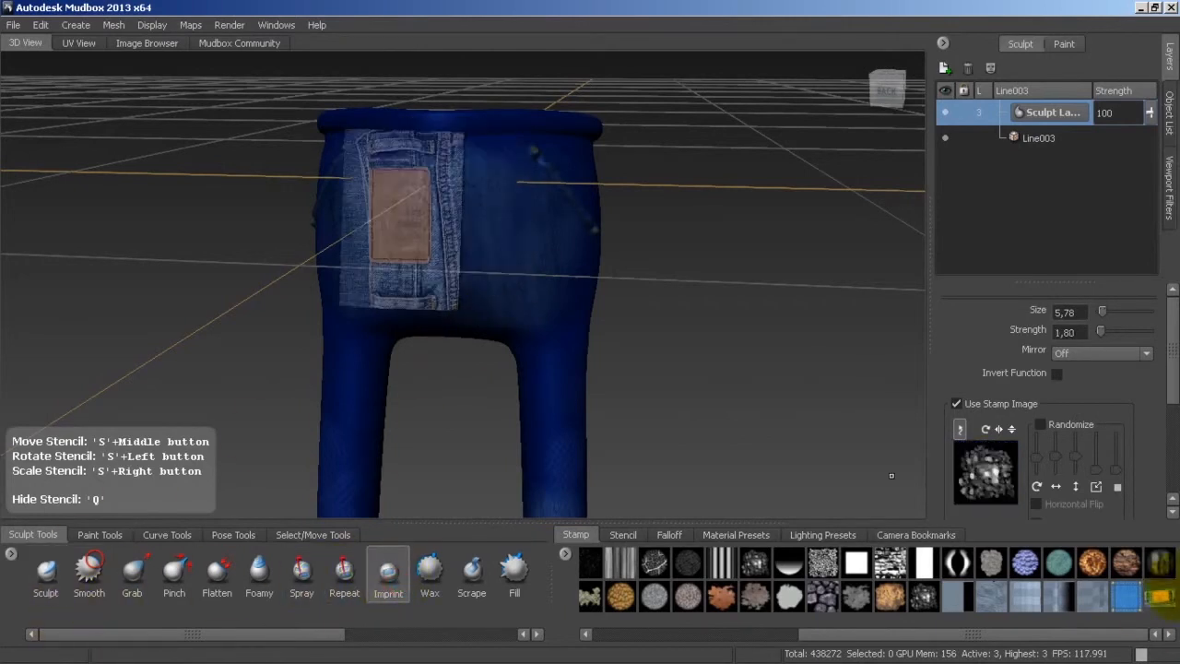
click(1160, 597)
drag(449, 245, 456, 224)
drag(449, 268, 527, 212)
drag(447, 247, 544, 187)
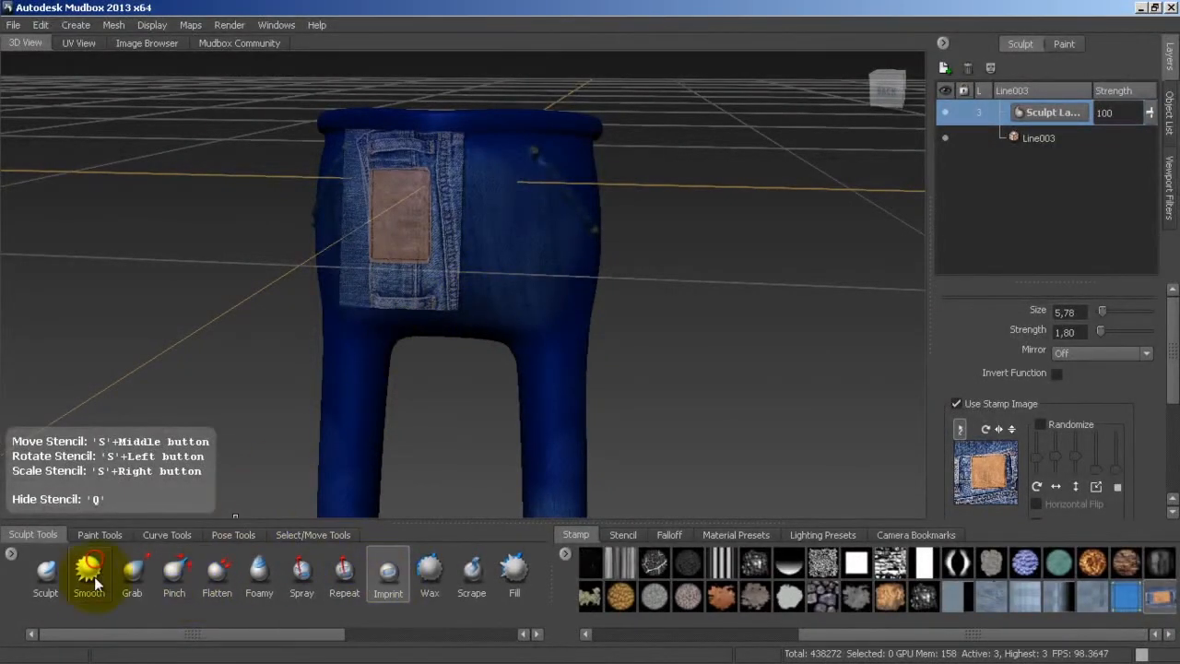
Step: Sculpt the stitched seam relief through the label stencil down the centre back with the Sculpt tool, finishing with the stencil hidden
click(45, 573)
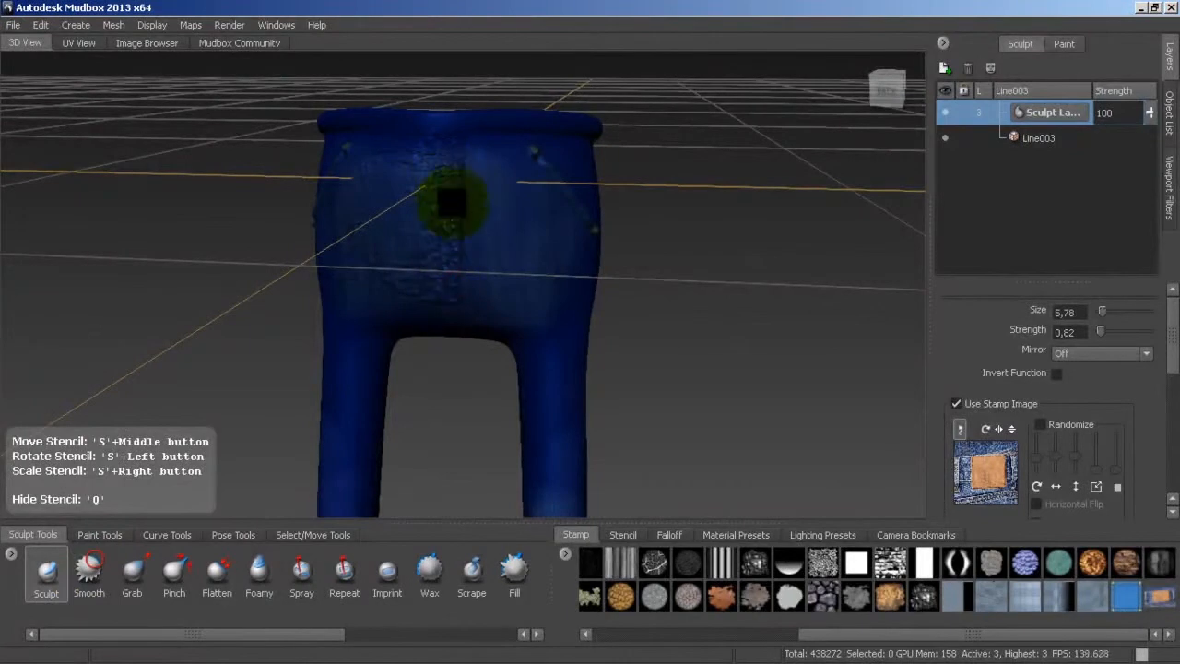
drag(448, 158, 445, 281)
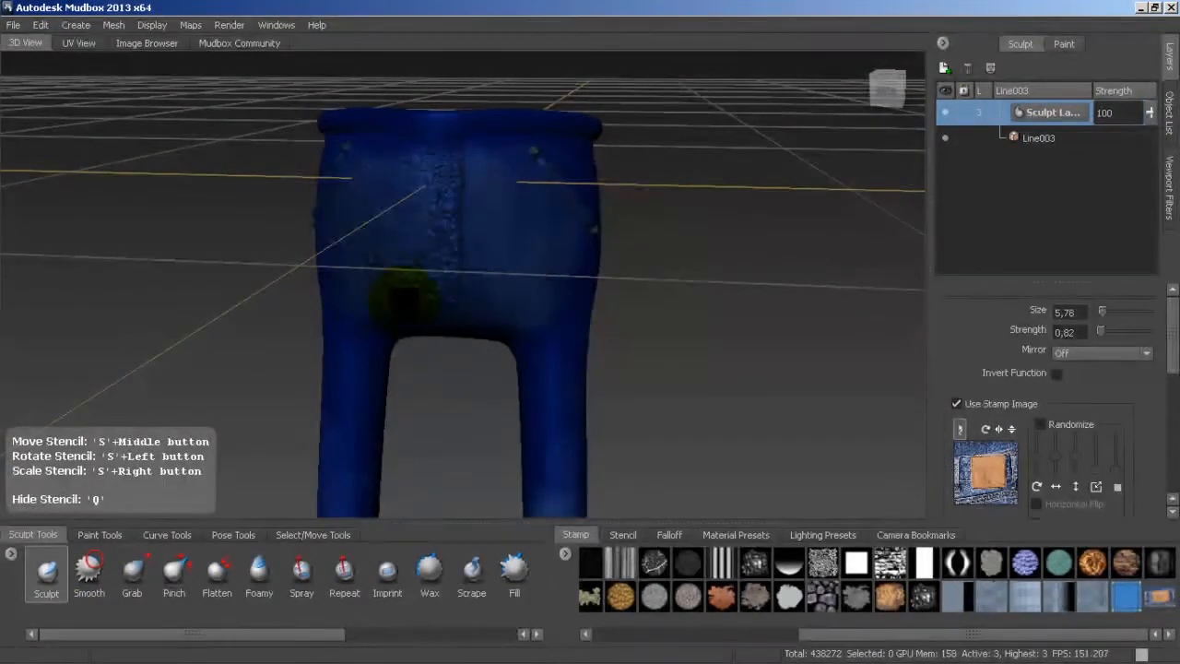
drag(447, 296, 444, 303)
mouse_move(449, 216)
mouse_down()
mouse_move(451, 232)
mouse_move(452, 184)
mouse_move(437, 204)
mouse_move(455, 144)
mouse_move(461, 241)
mouse_move(453, 231)
mouse_up()
drag(398, 151, 387, 161)
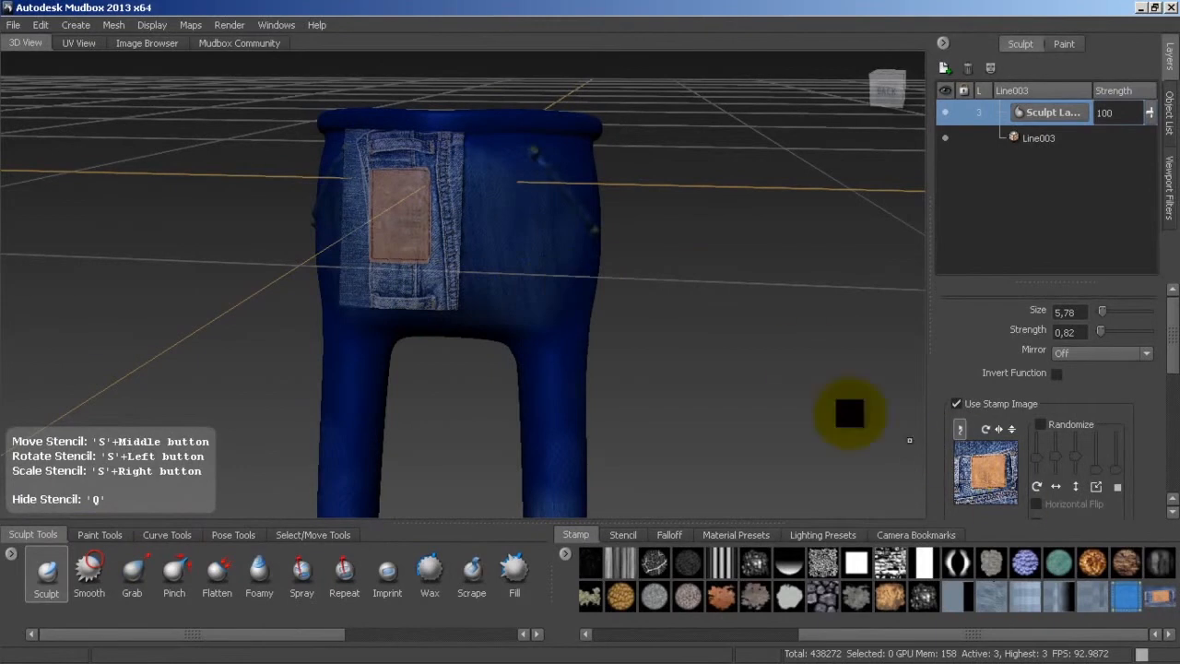
key(q)
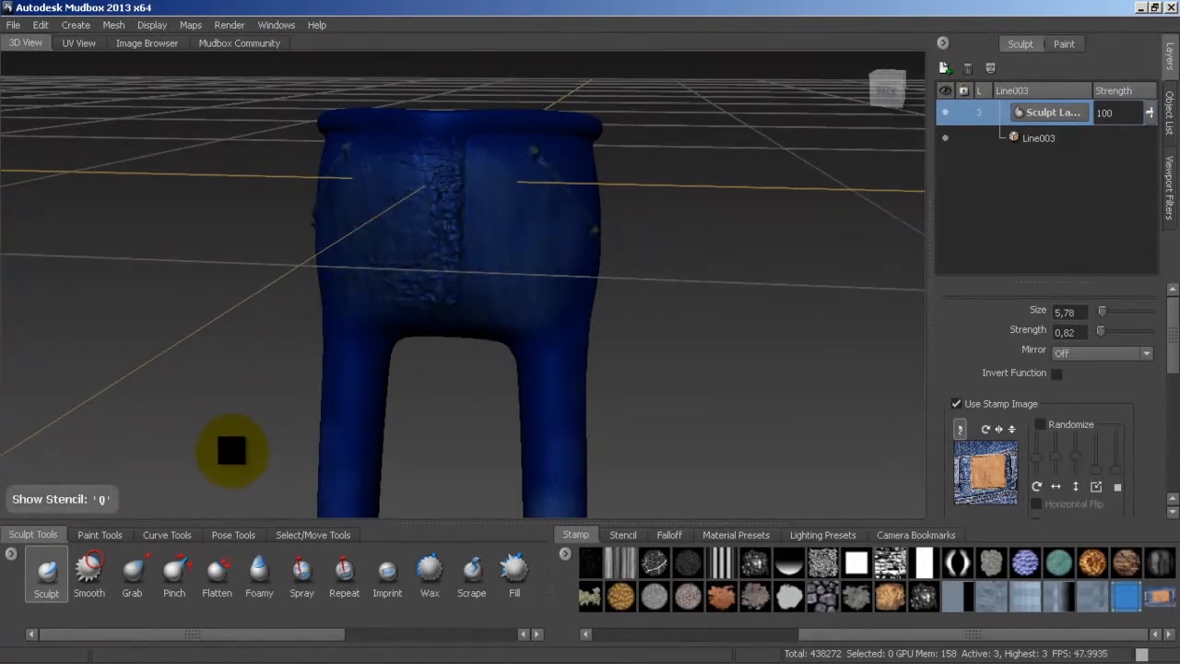
Step: Subdivide the trousers mesh to level 4 and show the label stencil over the back of the hips
key(q)
key(q)
key(q)
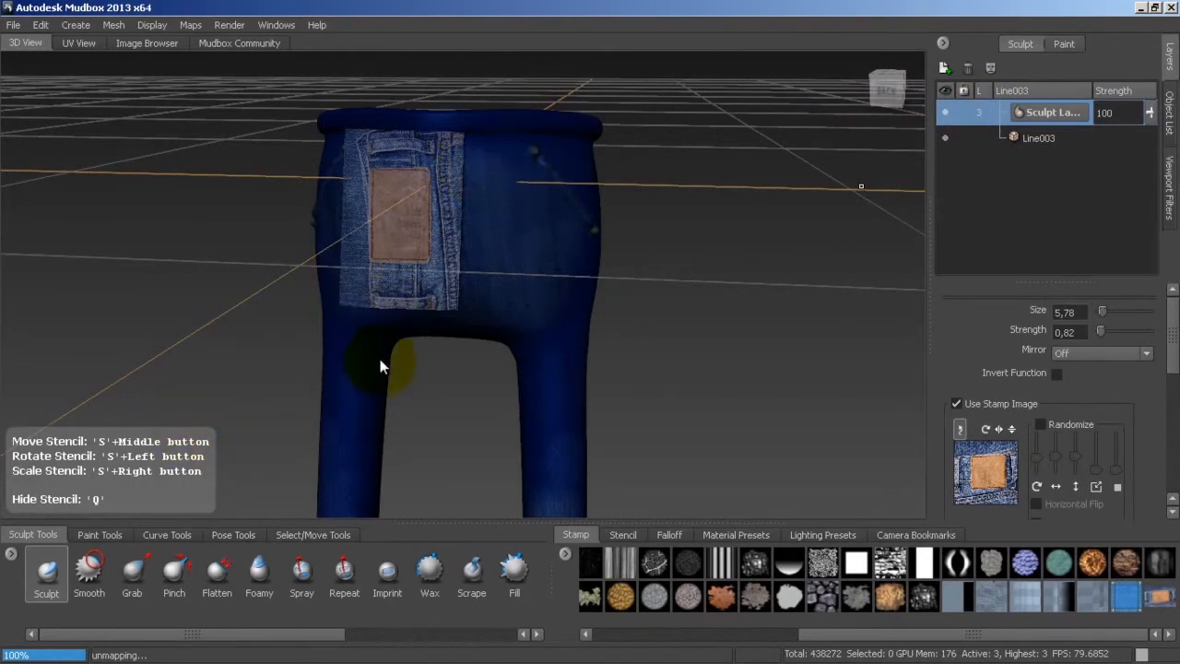
key(q)
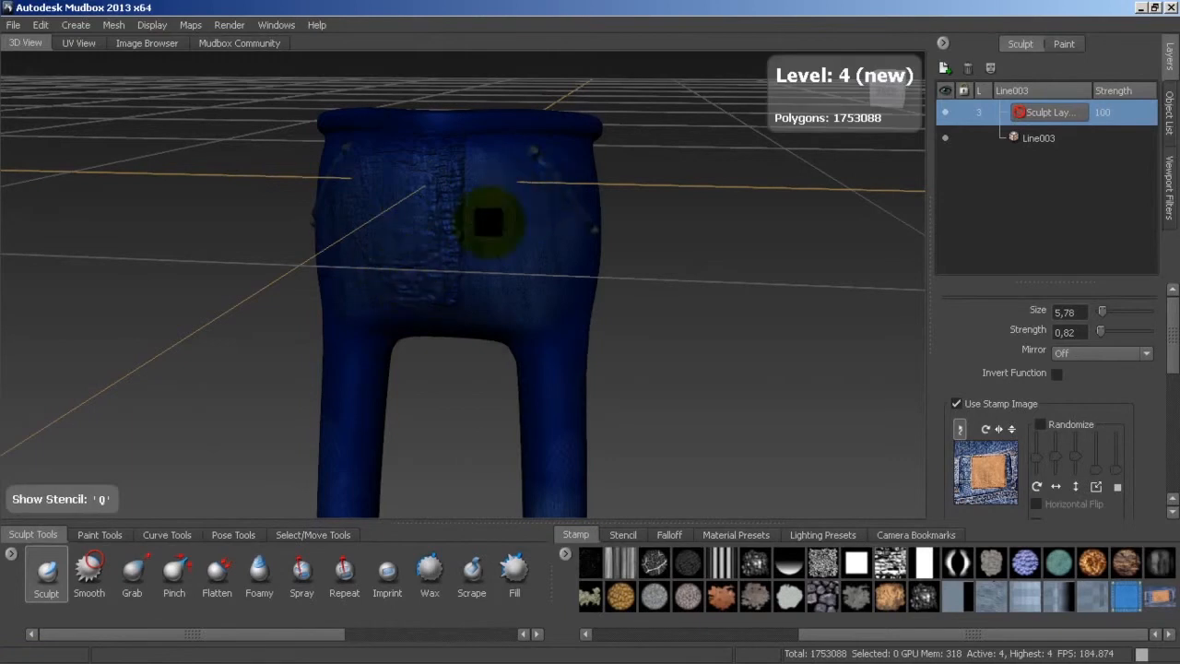
key(q)
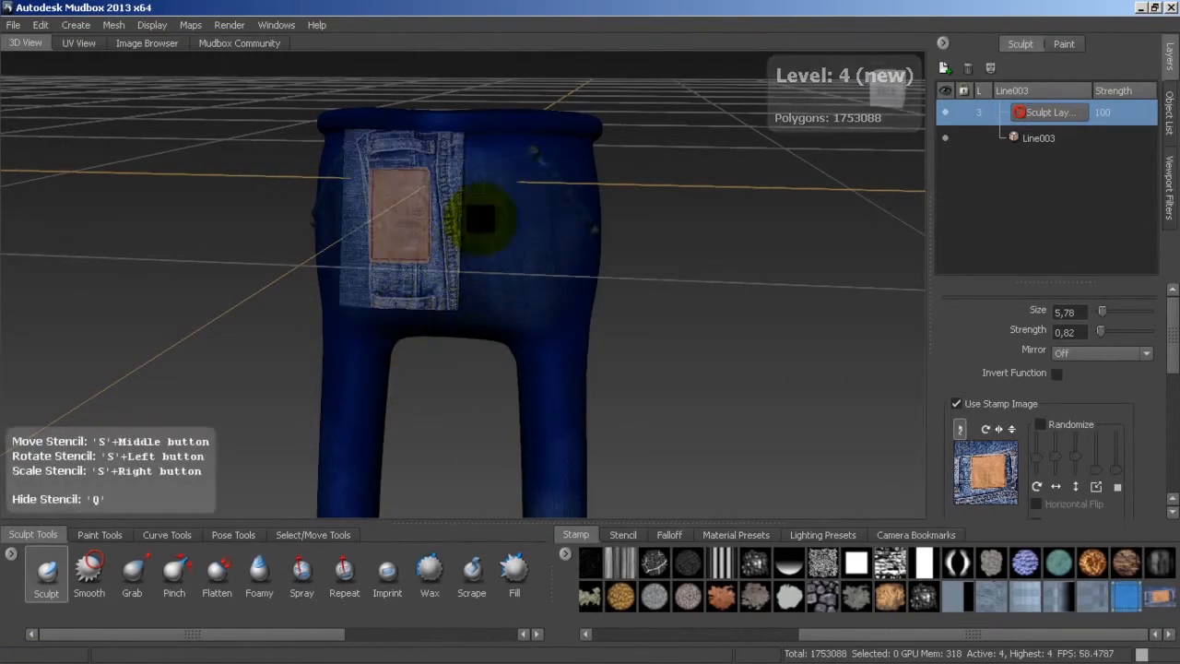
Step: Add a new sculpt layer for level 4, sculpt the centre back seam through the stencil, and hide the stencil
click(451, 238)
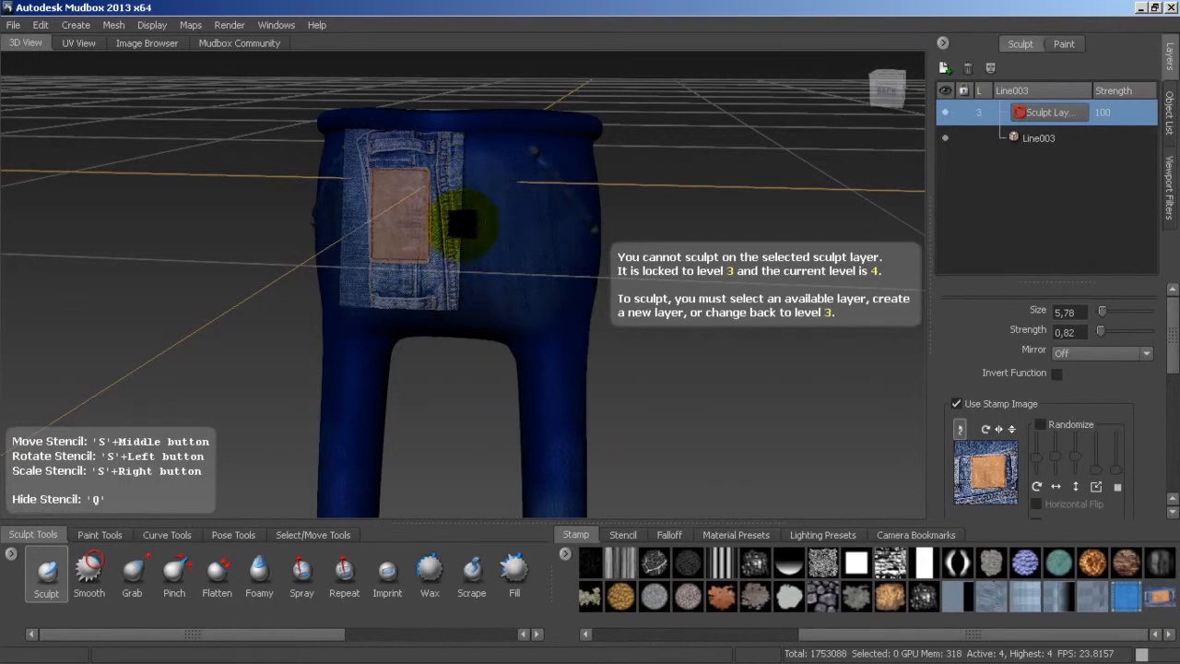
click(946, 70)
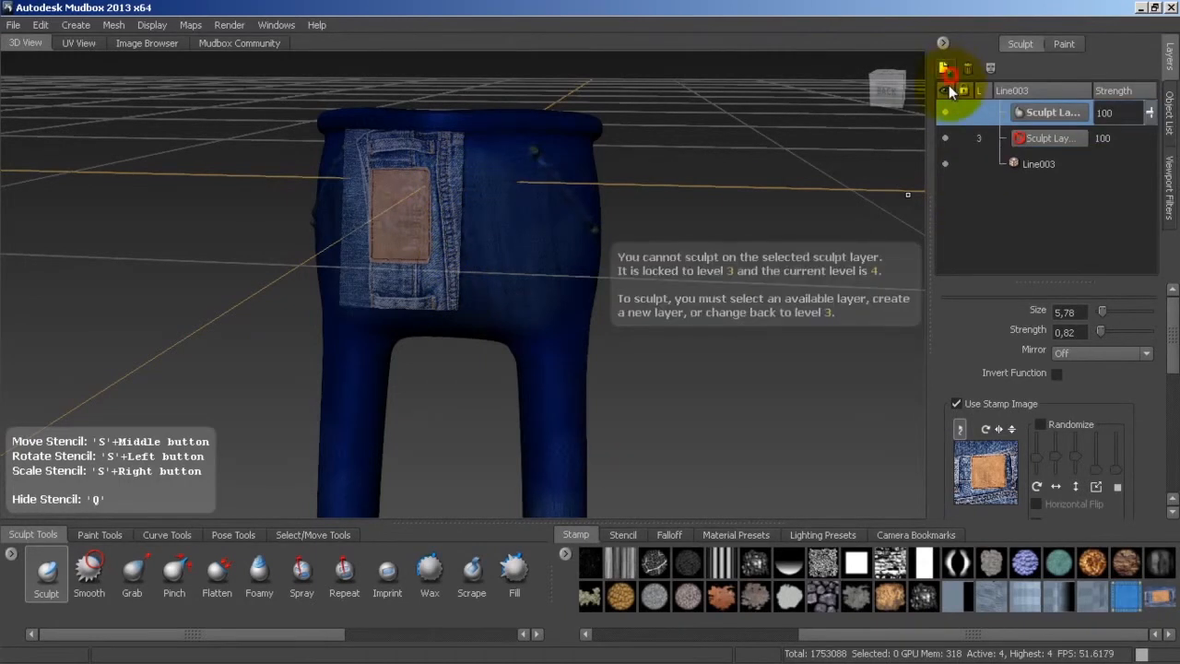
key(q)
mouse_move(443, 186)
mouse_down()
mouse_move(460, 225)
mouse_move(455, 305)
mouse_move(453, 185)
mouse_move(452, 242)
mouse_move(455, 224)
mouse_up()
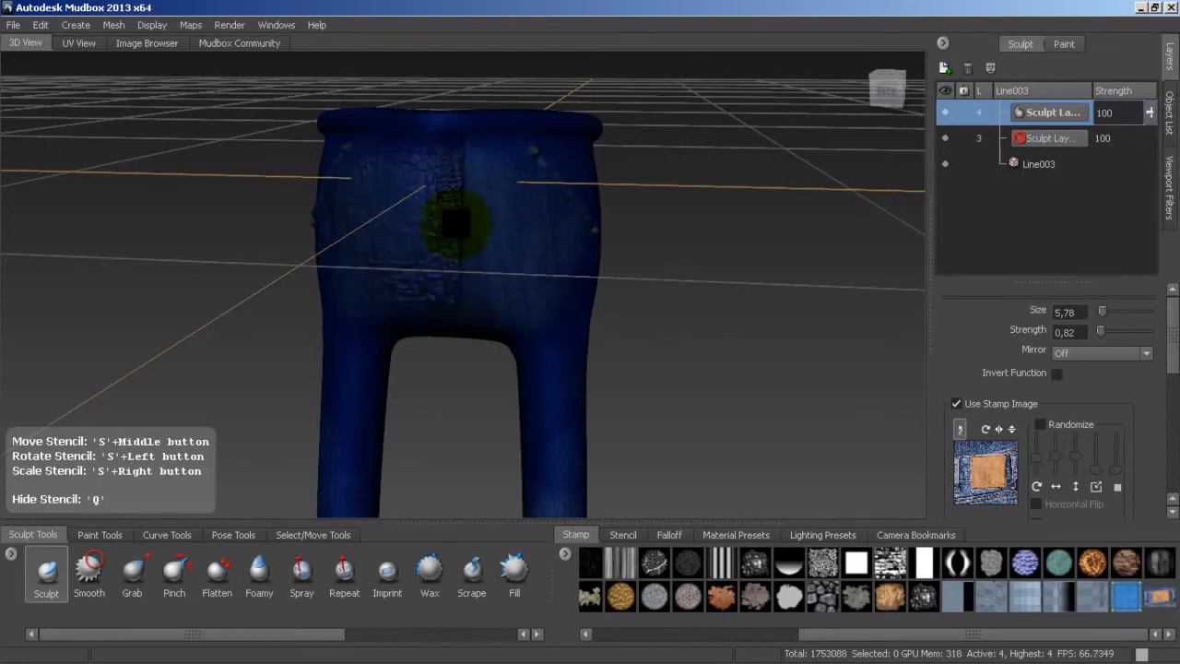
key(q)
key(q)
key(q)
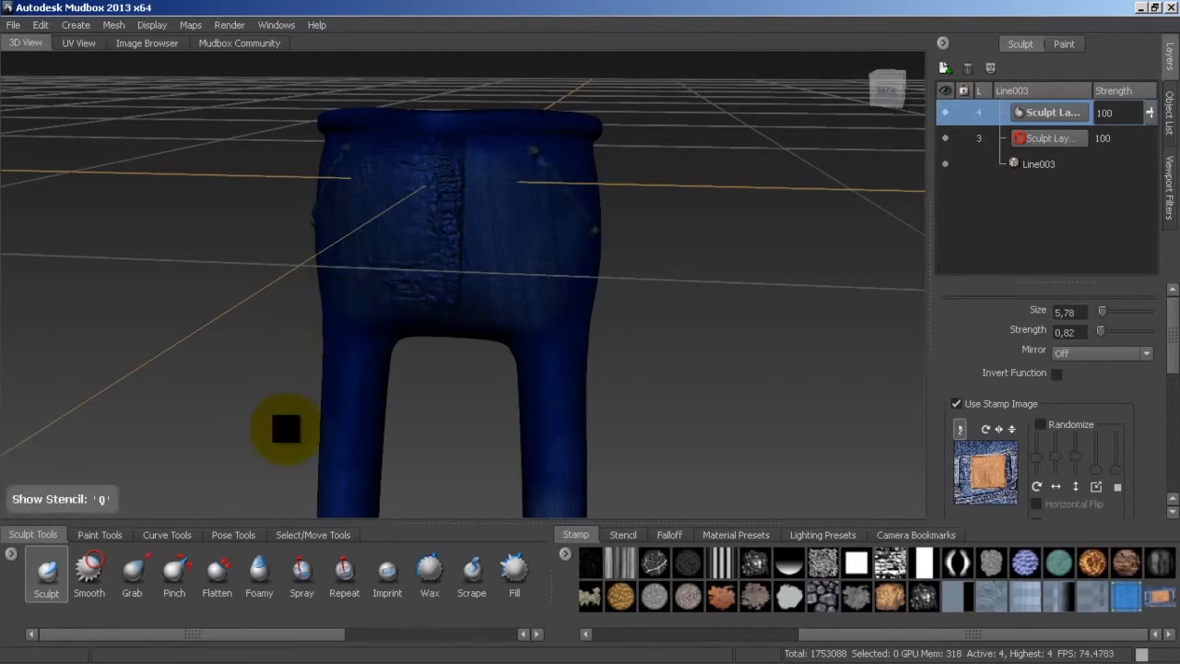
Step: Smooth the rough relief beside the centre back seam with the Smooth tool, raising its strength to 30,38
click(89, 573)
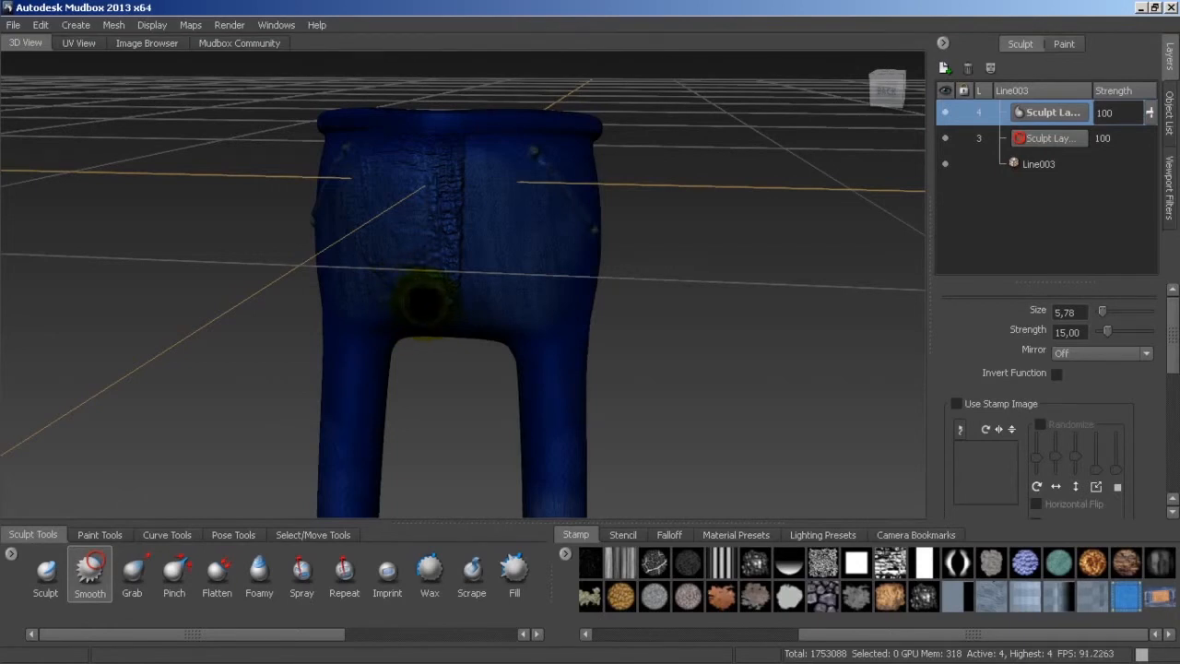
mouse_move(422, 299)
mouse_down()
mouse_move(455, 272)
mouse_move(367, 260)
mouse_move(431, 276)
mouse_move(420, 158)
mouse_up()
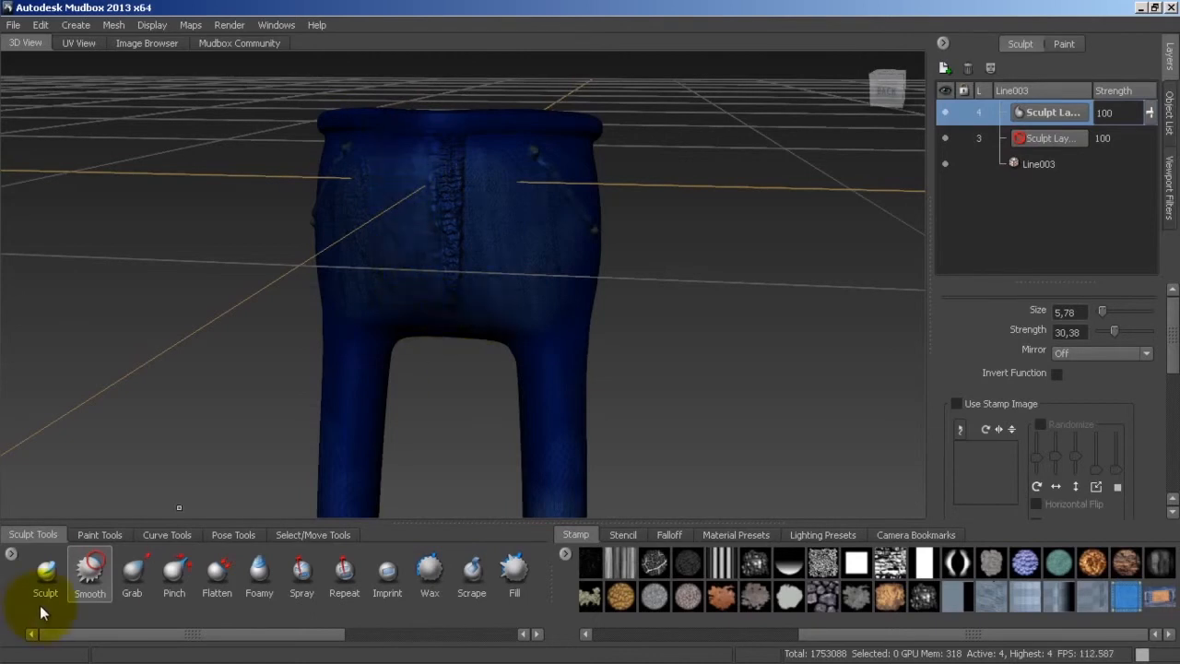
Step: Turn off the stamp image for the Sculpt tool and switch the stencil off
click(42, 576)
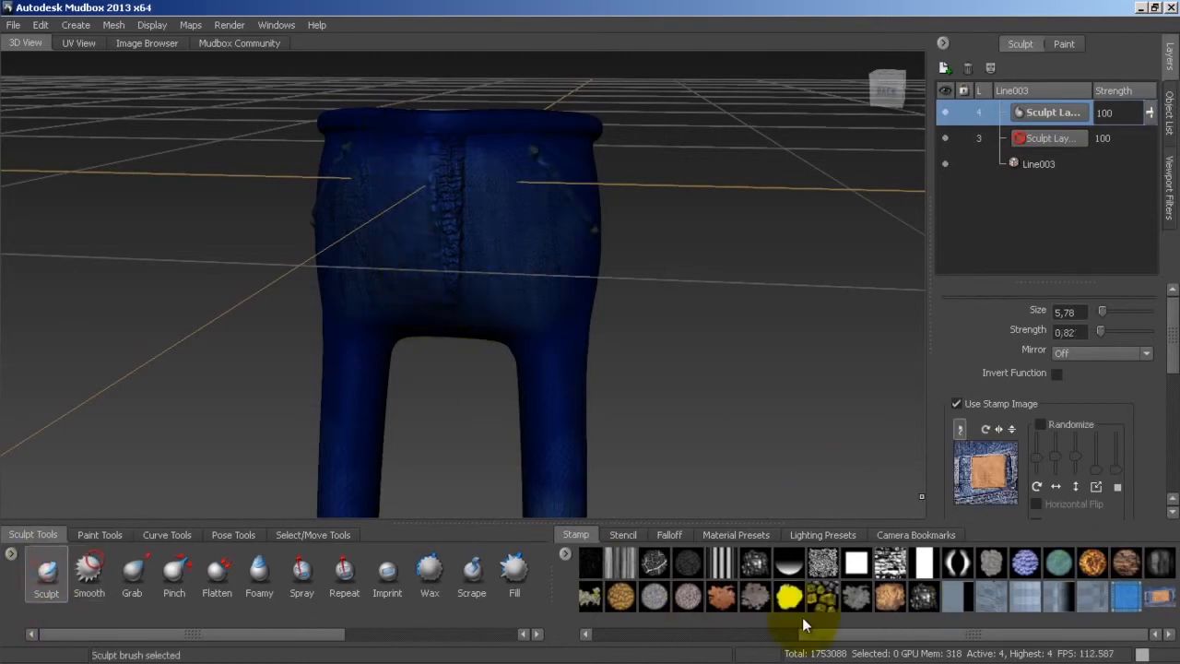
drag(811, 636, 604, 574)
drag(646, 635, 625, 636)
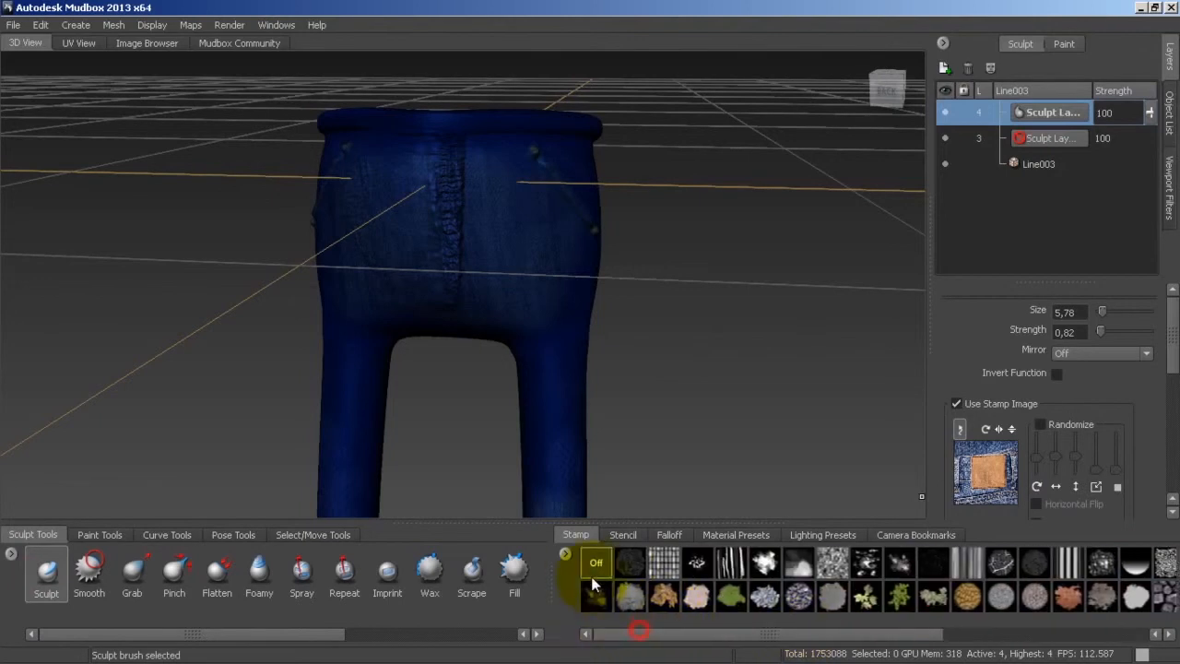
click(590, 566)
click(613, 534)
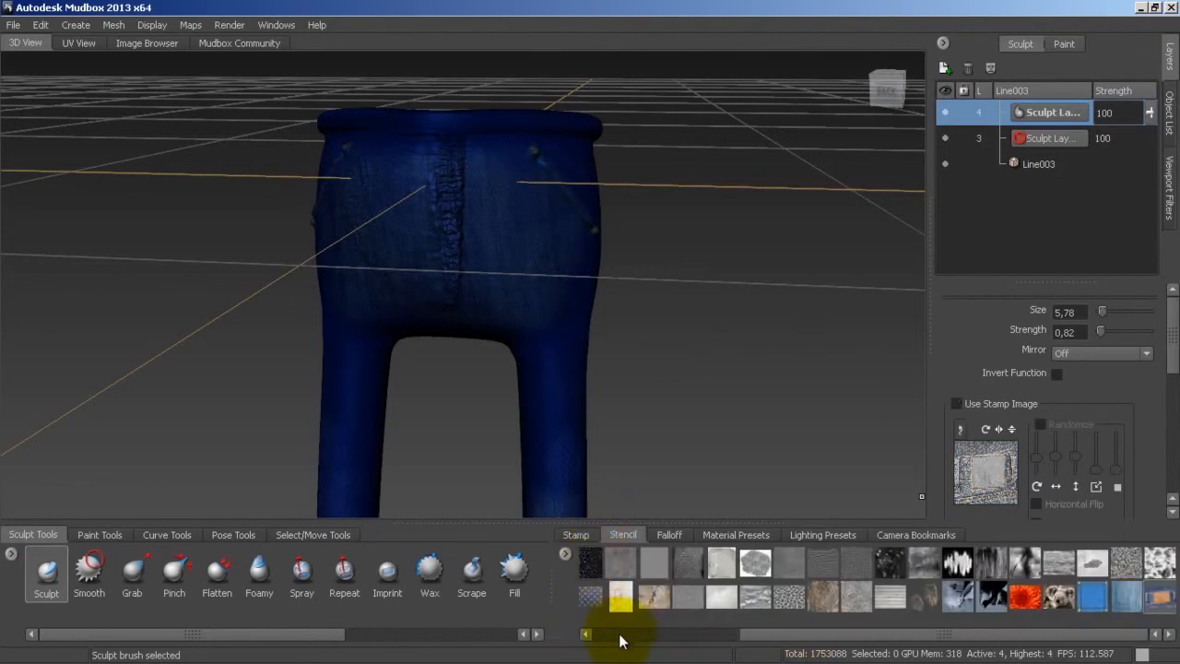
click(597, 563)
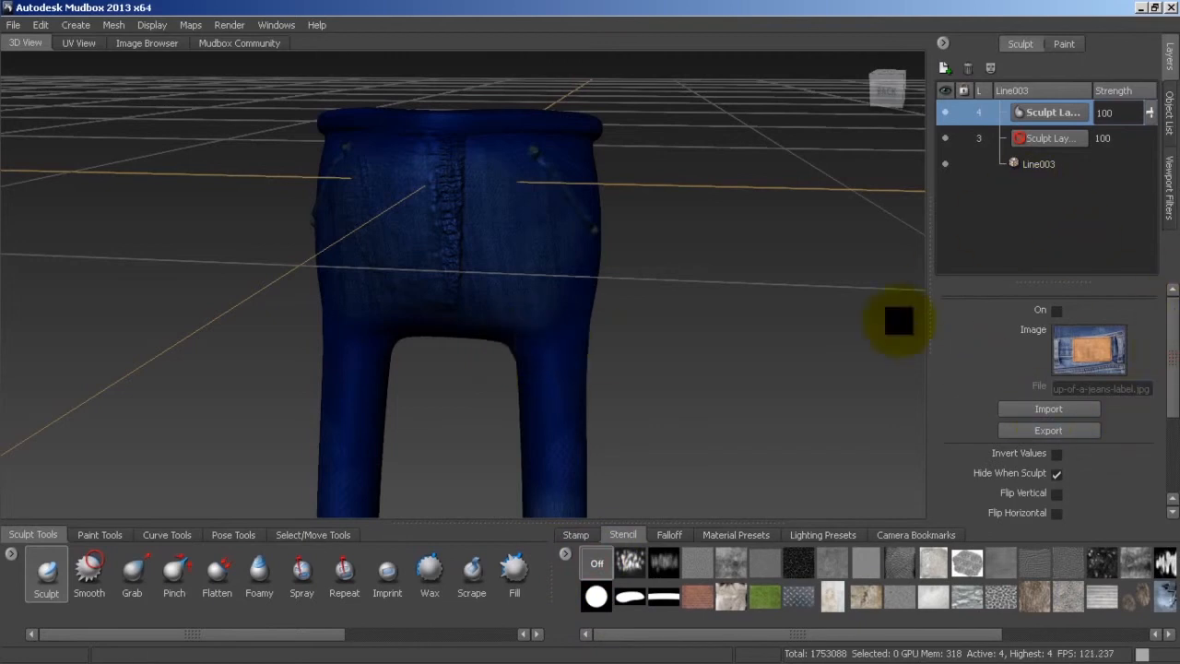
Step: Set the Sculpt tool to size 2,73 with X mirroring and sculpt fabric folds where the legs meet the seat at the back
click(46, 567)
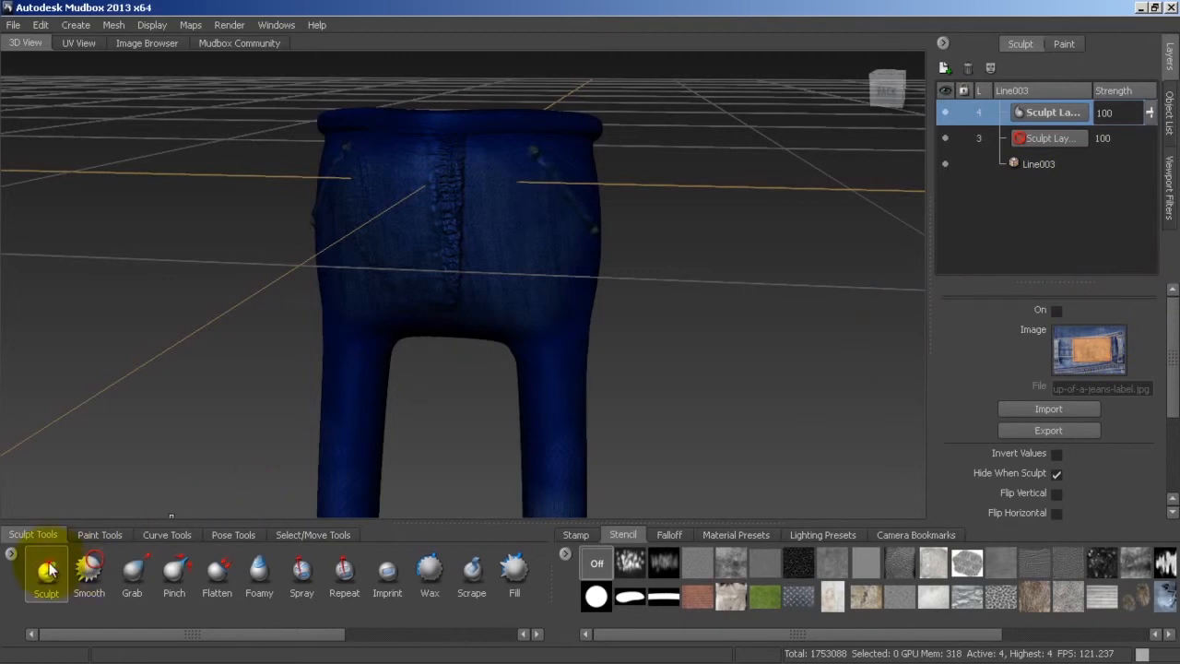
click(1080, 354)
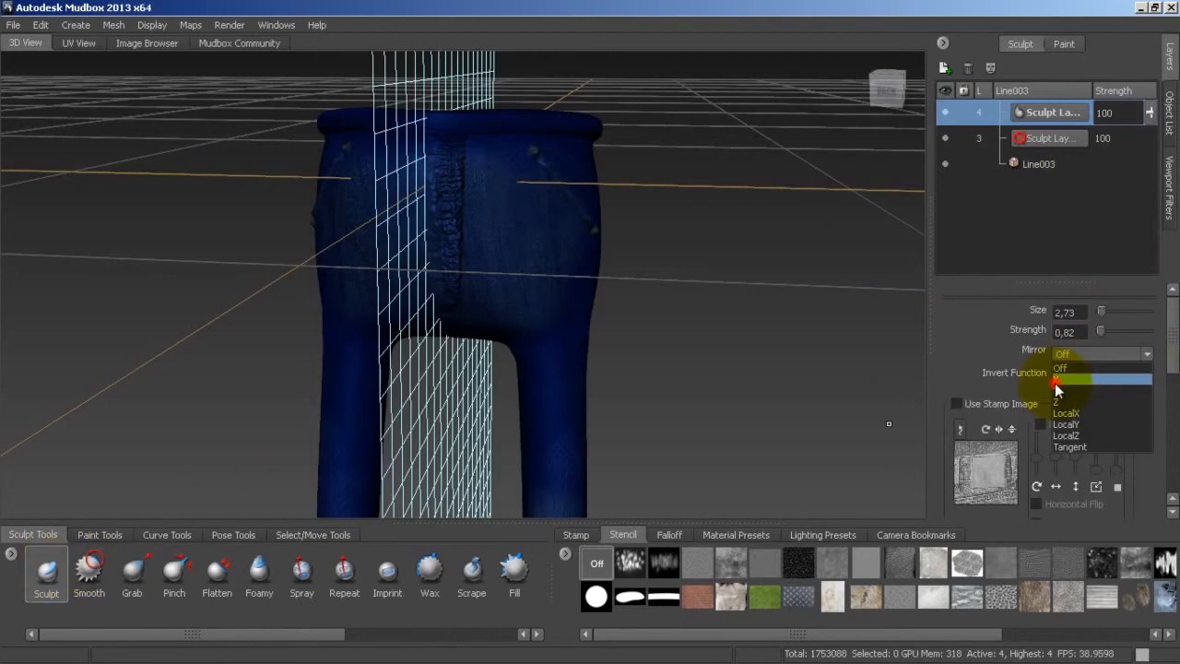
click(1057, 380)
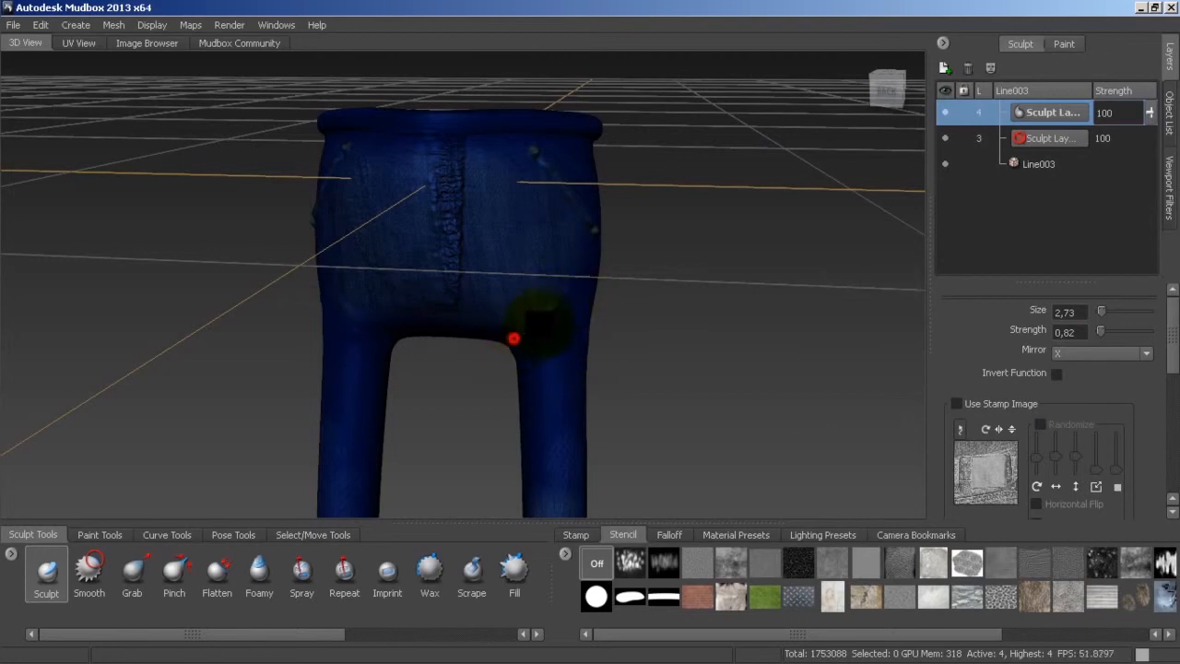
drag(516, 337, 561, 306)
mouse_move(558, 382)
alt+middle_down()
mouse_move(584, 354)
mouse_move(579, 302)
alt+middle_up()
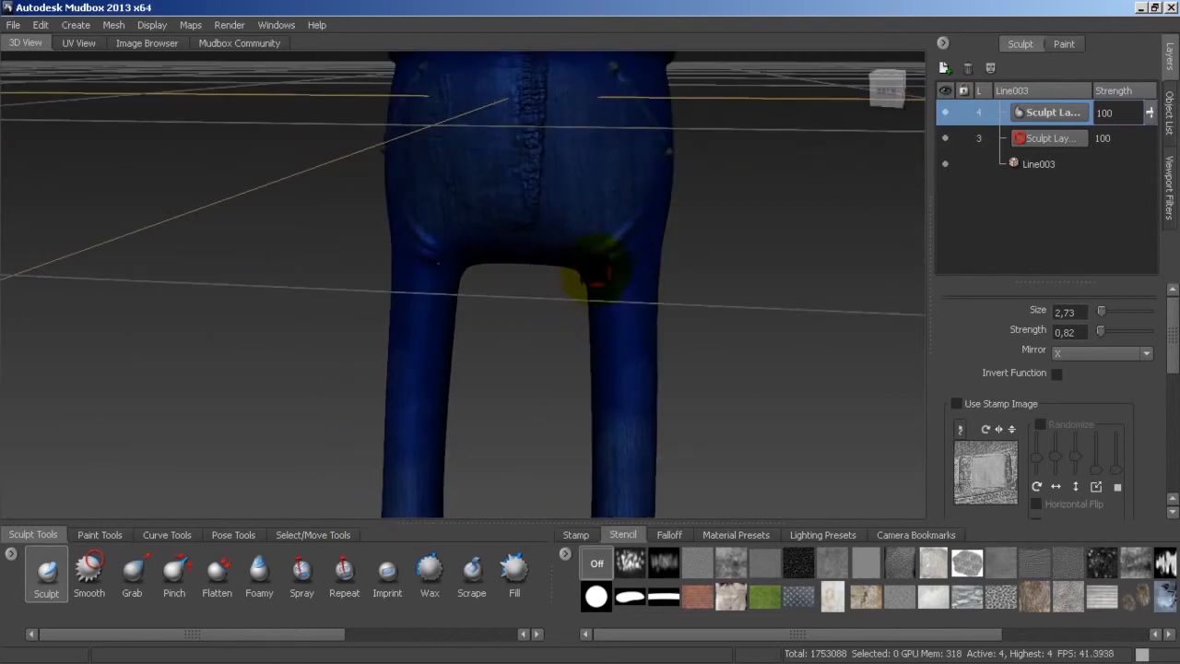
mouse_move(590, 267)
alt+mouse_down()
mouse_move(548, 316)
mouse_move(600, 282)
mouse_move(629, 235)
alt+mouse_up()
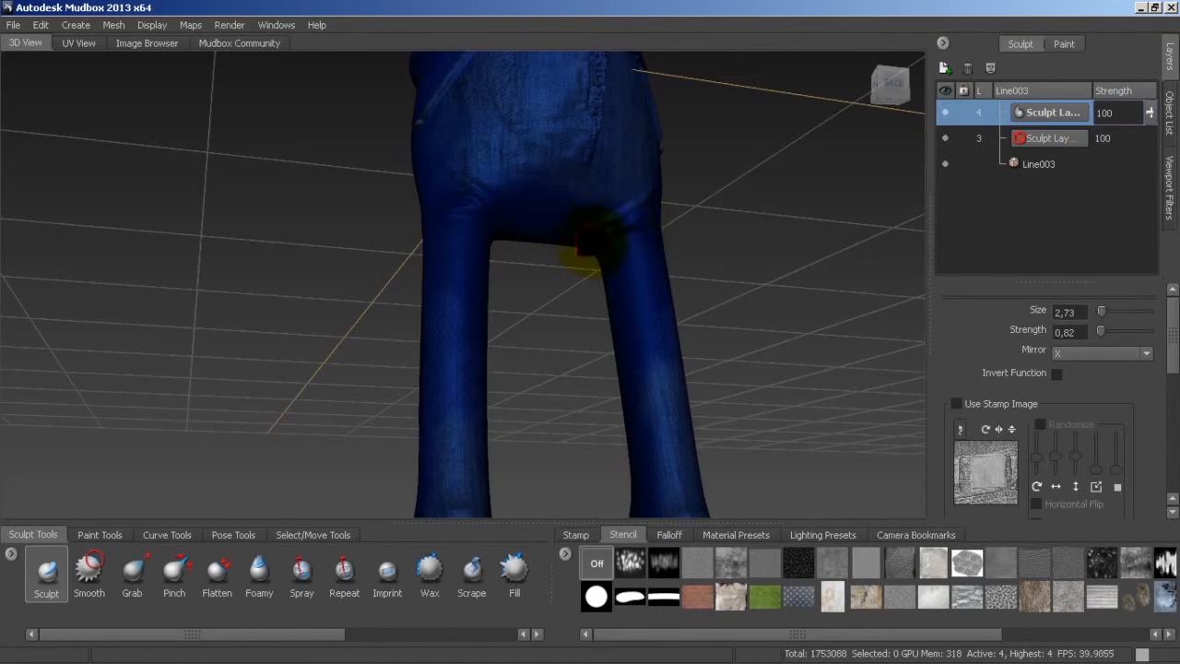
Step: Smooth the folds around the crotch from underneath with the Smooth tool at size 6,84 and strength 32,46
click(89, 569)
mouse_move(706, 282)
alt+mouse_down()
mouse_move(677, 360)
mouse_move(666, 311)
mouse_move(488, 343)
alt+mouse_up()
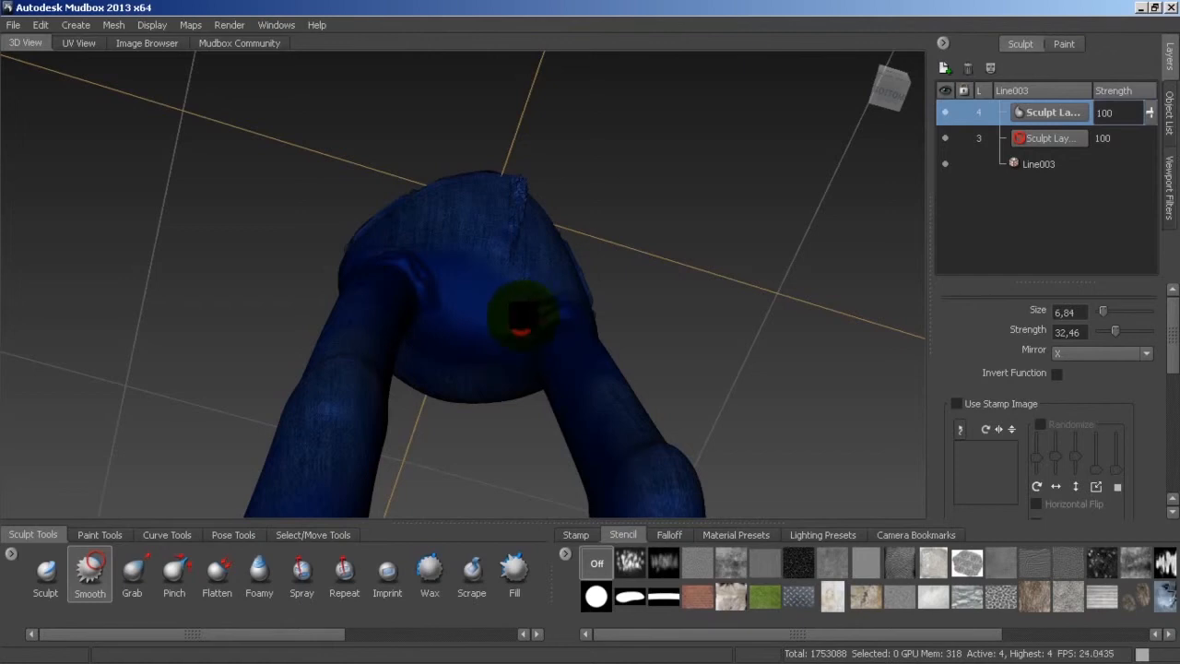
alt+drag(565, 317, 495, 387)
Step: Sculpt mirrored folds at the front where the legs meet the hips, using the Sculpt tool at size 2,69
alt+drag(573, 367, 79, 606)
alt+right_drag(327, 224, 358, 328)
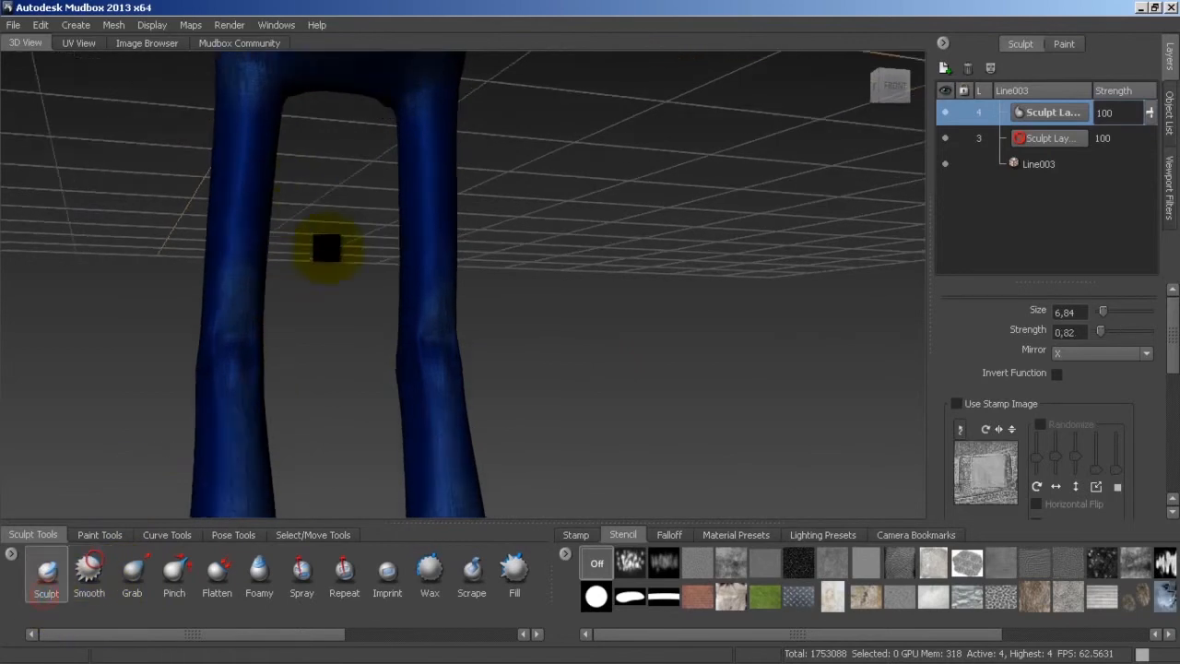
alt+middle_drag(433, 226, 487, 339)
alt+drag(489, 341, 387, 269)
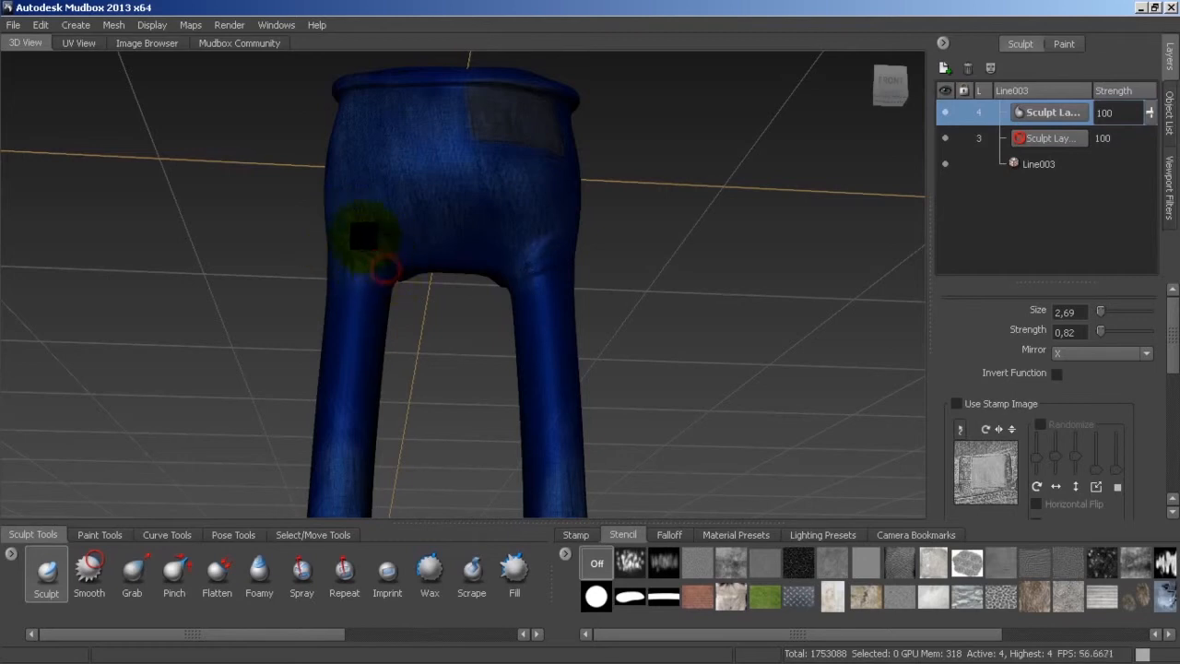
alt+drag(508, 159, 741, 290)
Step: Turn mirroring off and sculpt fabric wrinkles around both lower legs just above the flared hems
click(1069, 352)
click(1062, 368)
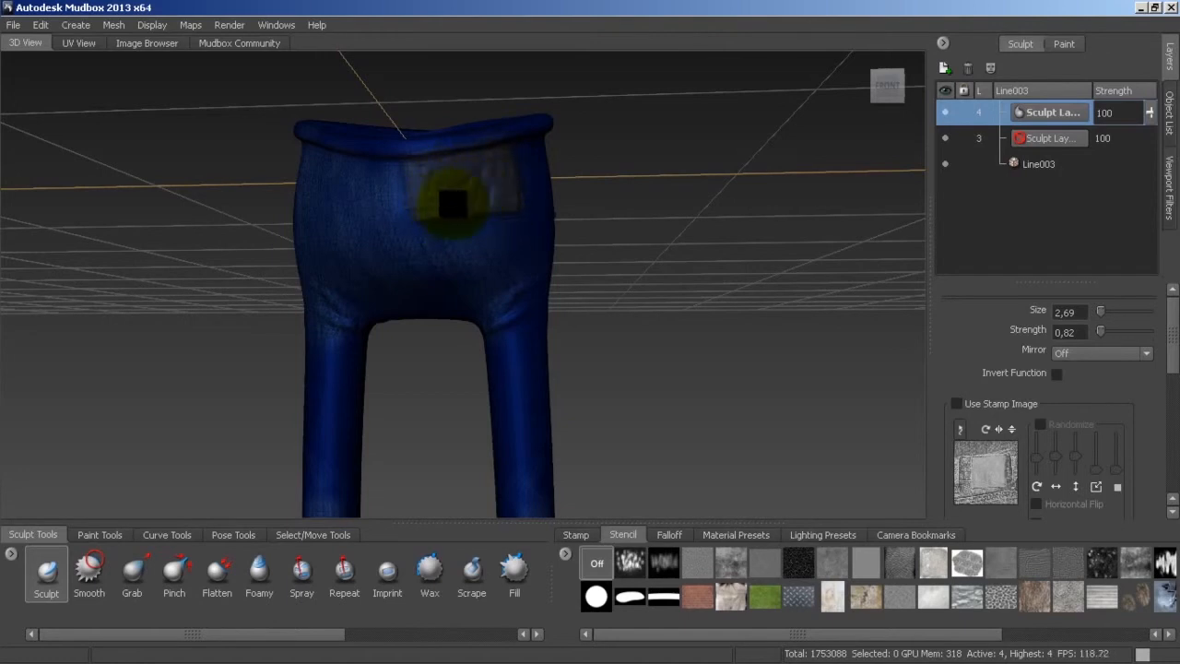
scroll(626, 293, down, 2)
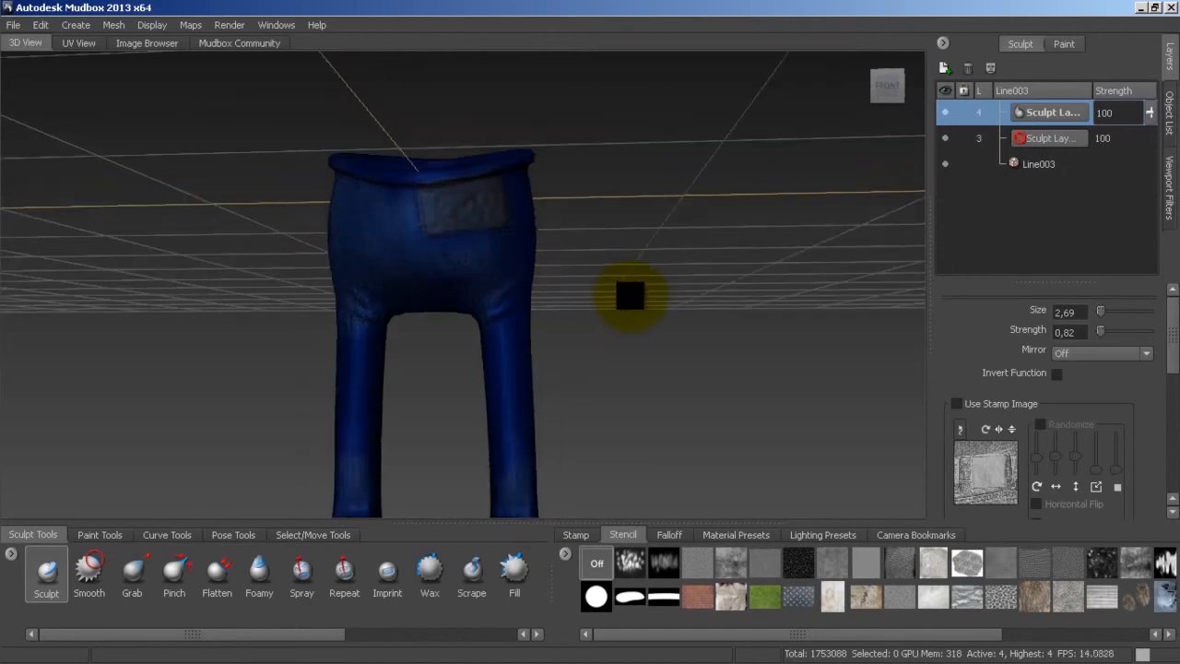
alt+drag(624, 298, 553, 338)
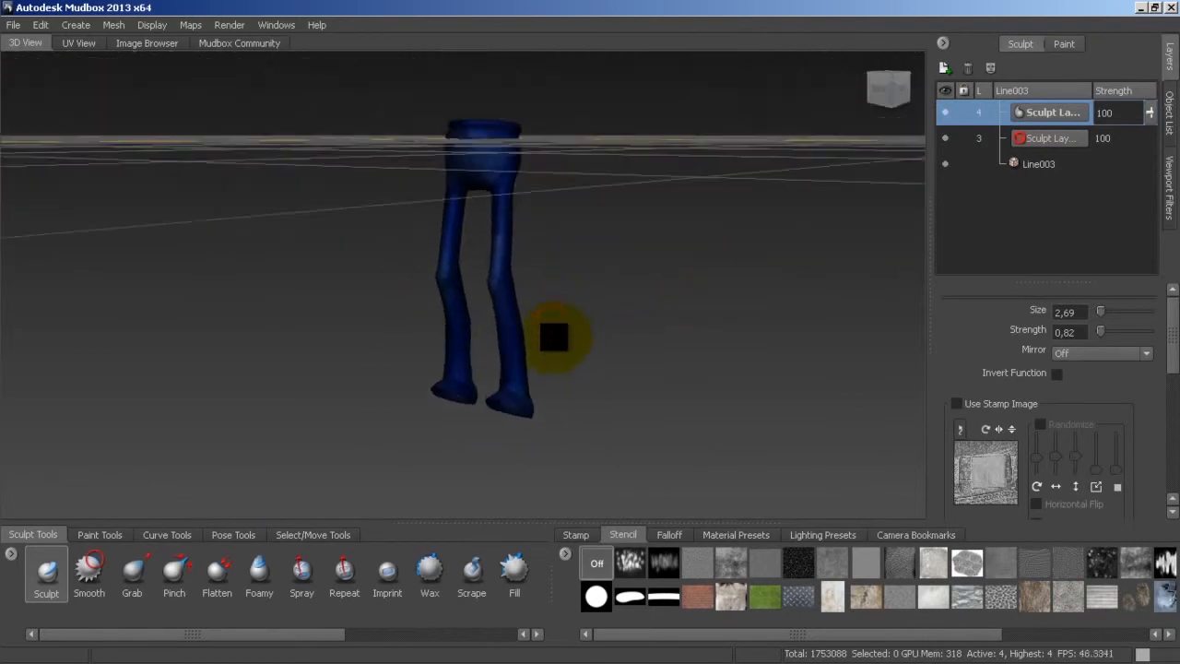
scroll(553, 335, up, 3)
mouse_move(611, 427)
alt+mouse_down()
mouse_move(600, 390)
mouse_move(595, 461)
mouse_move(514, 400)
mouse_move(521, 381)
mouse_move(500, 390)
mouse_move(524, 381)
mouse_move(519, 394)
alt+mouse_up()
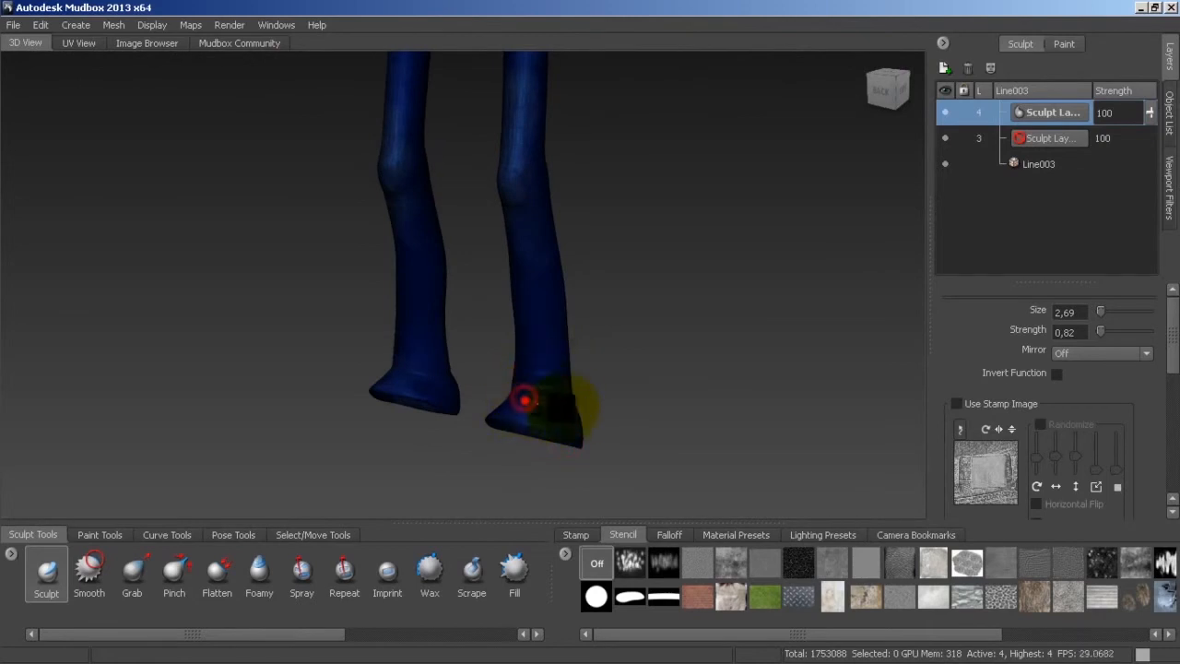
mouse_move(382, 371)
mouse_down()
mouse_move(397, 366)
mouse_move(388, 343)
mouse_move(403, 354)
mouse_move(409, 342)
mouse_move(395, 384)
mouse_move(415, 390)
mouse_up()
drag(544, 409, 551, 411)
drag(514, 408, 585, 421)
drag(526, 414, 568, 421)
alt+middle_drag(558, 395, 623, 402)
alt+drag(519, 396, 532, 340)
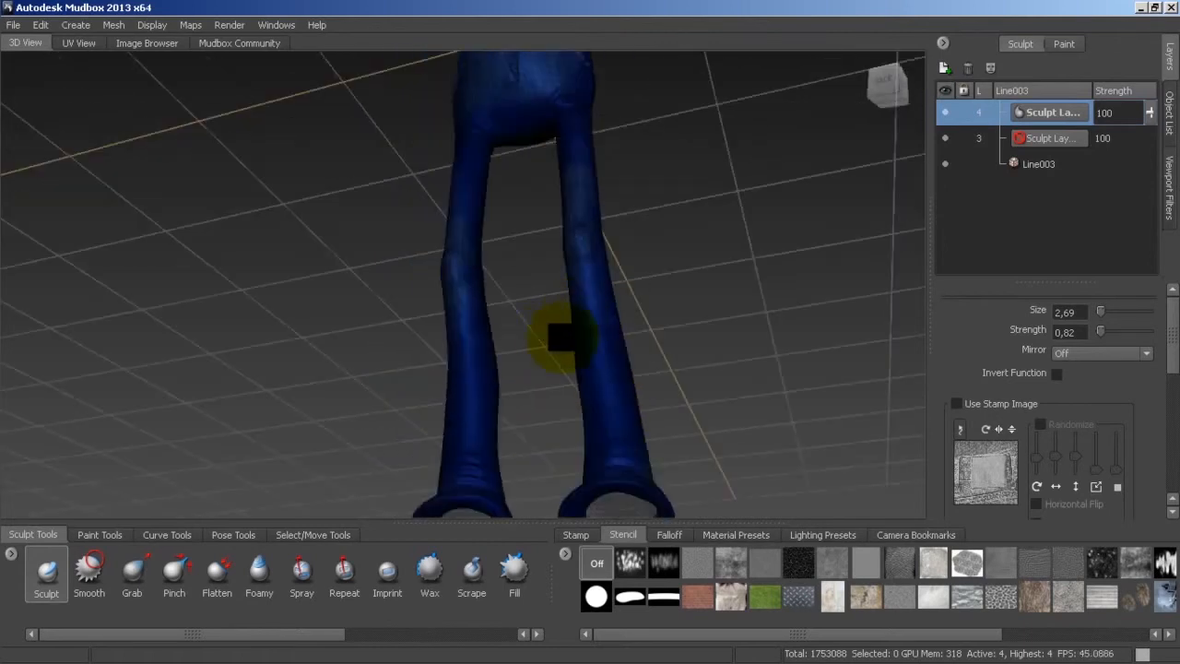
mouse_move(521, 430)
alt+mouse_down()
mouse_move(527, 369)
mouse_move(526, 409)
mouse_move(561, 389)
mouse_move(452, 275)
mouse_move(439, 342)
mouse_move(508, 335)
alt+mouse_up()
mouse_move(558, 196)
alt+mouse_down()
mouse_move(536, 268)
mouse_move(557, 214)
alt+mouse_up()
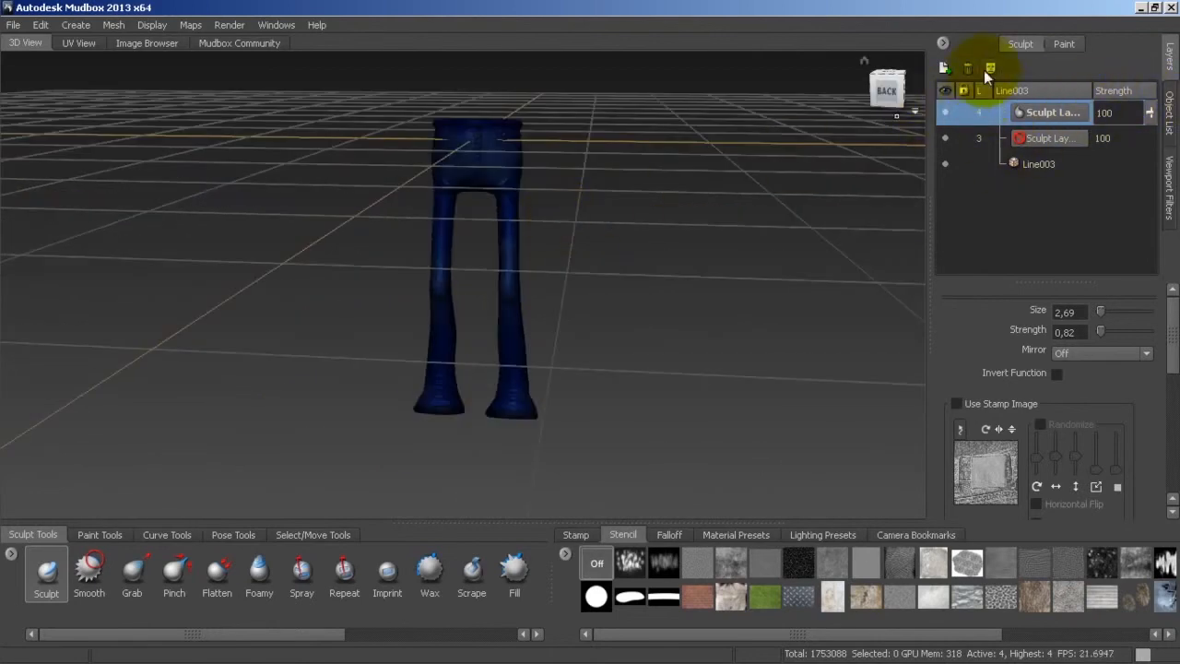
Step: Show the paint layers and look through the commands available for the Diffuse channel
click(1060, 44)
right_click(1017, 110)
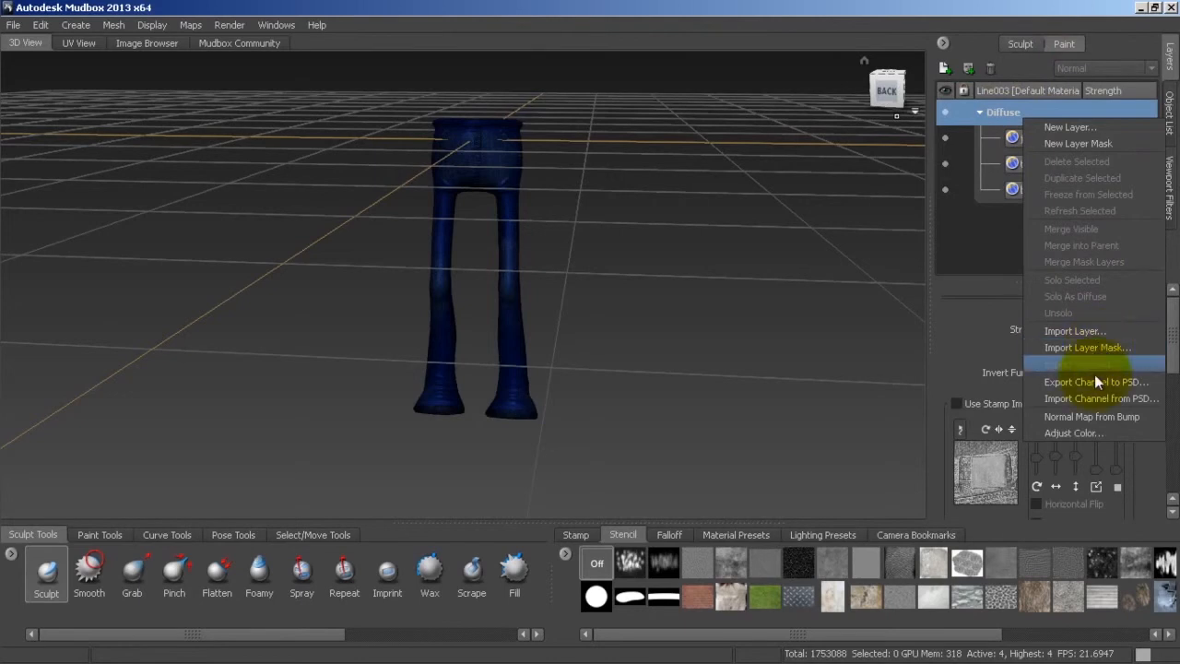
click(966, 256)
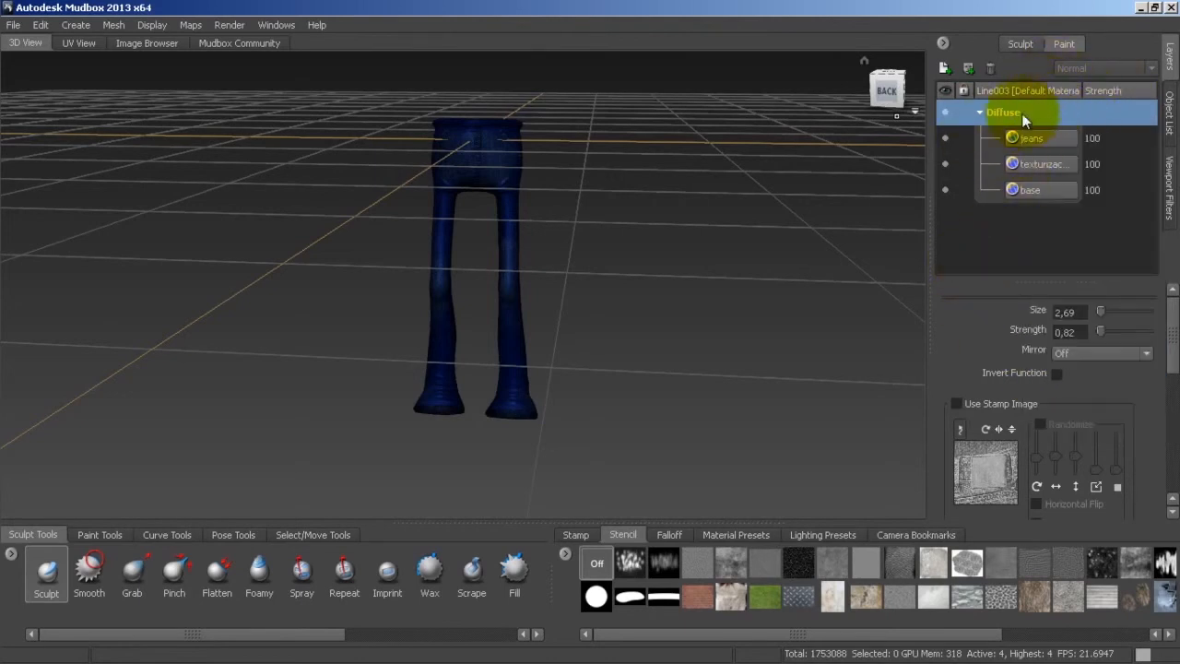
right_click(1125, 120)
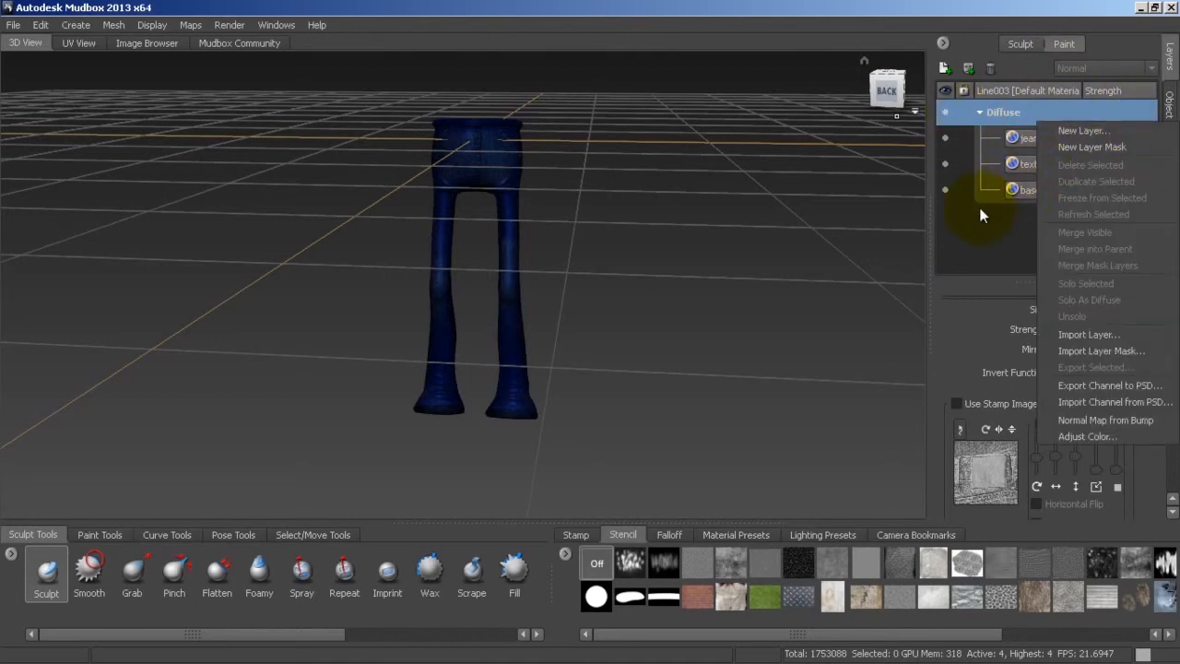
click(951, 226)
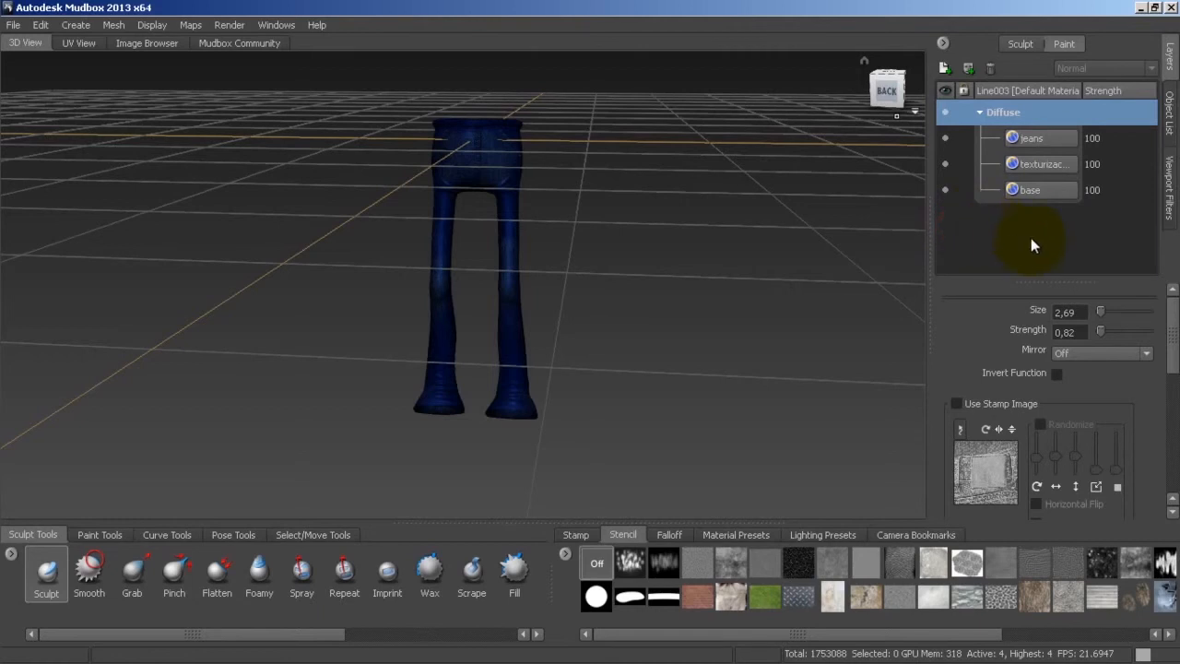
Step: Merge the visible Diffuse paint layers of the trousers into the jeans layer
right_click(1034, 142)
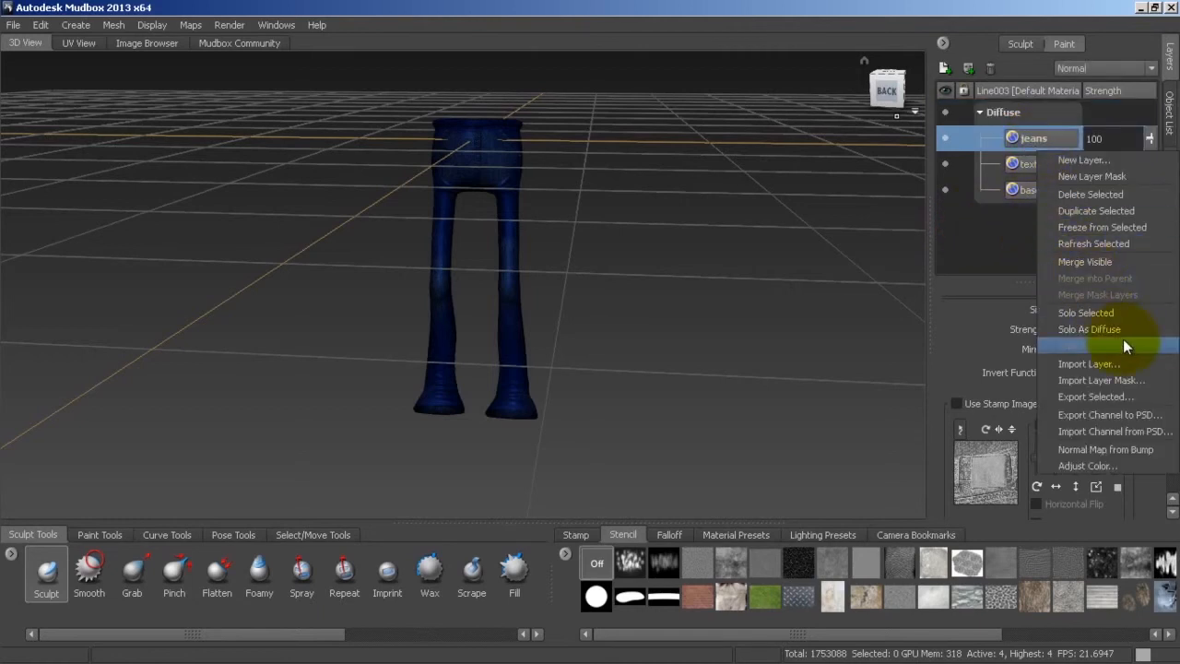
click(1072, 261)
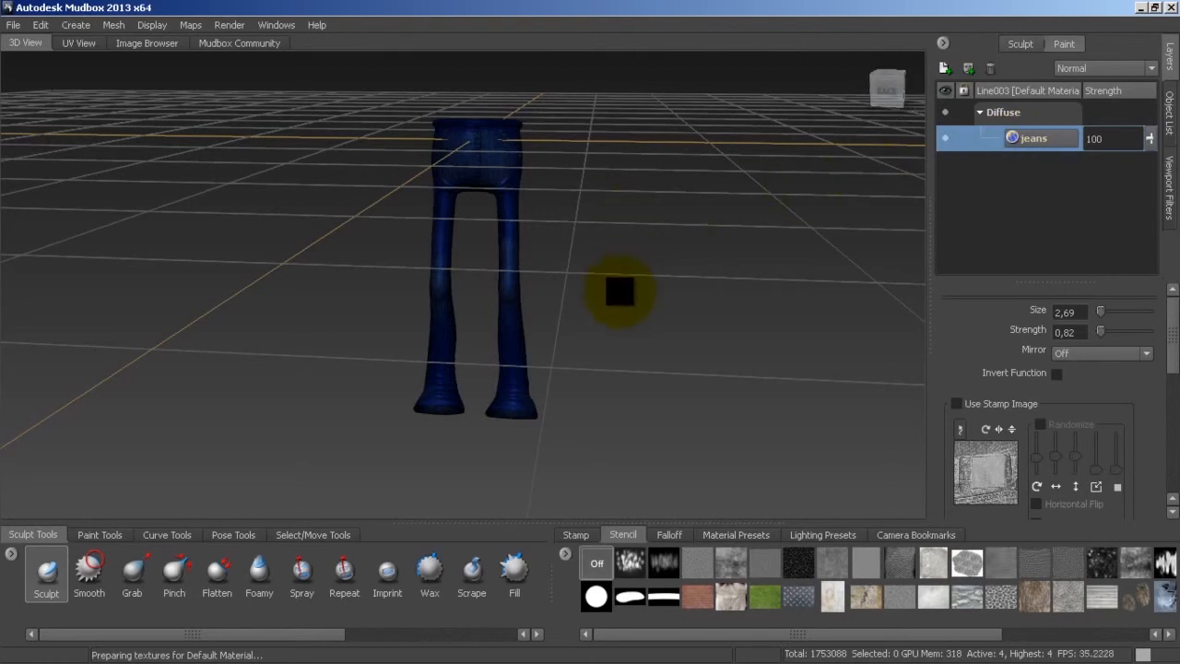
Step: Start exporting all paint layers and browse to the modelado cuerpo folder inside Blackstone as the destination
click(13, 24)
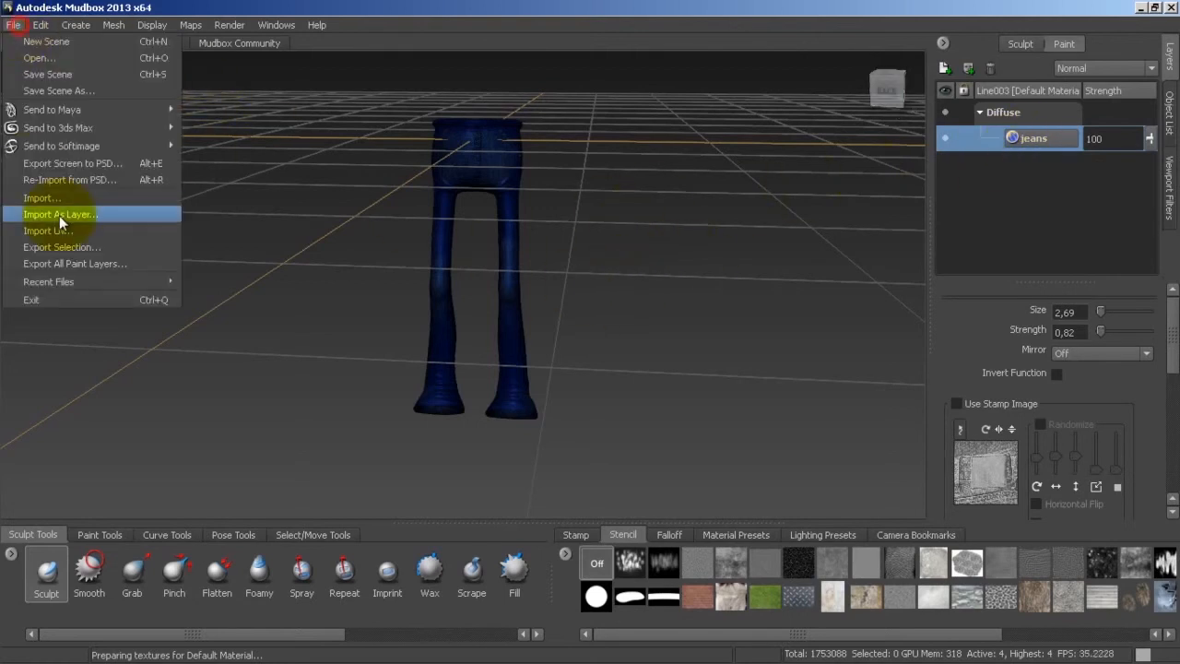
click(78, 265)
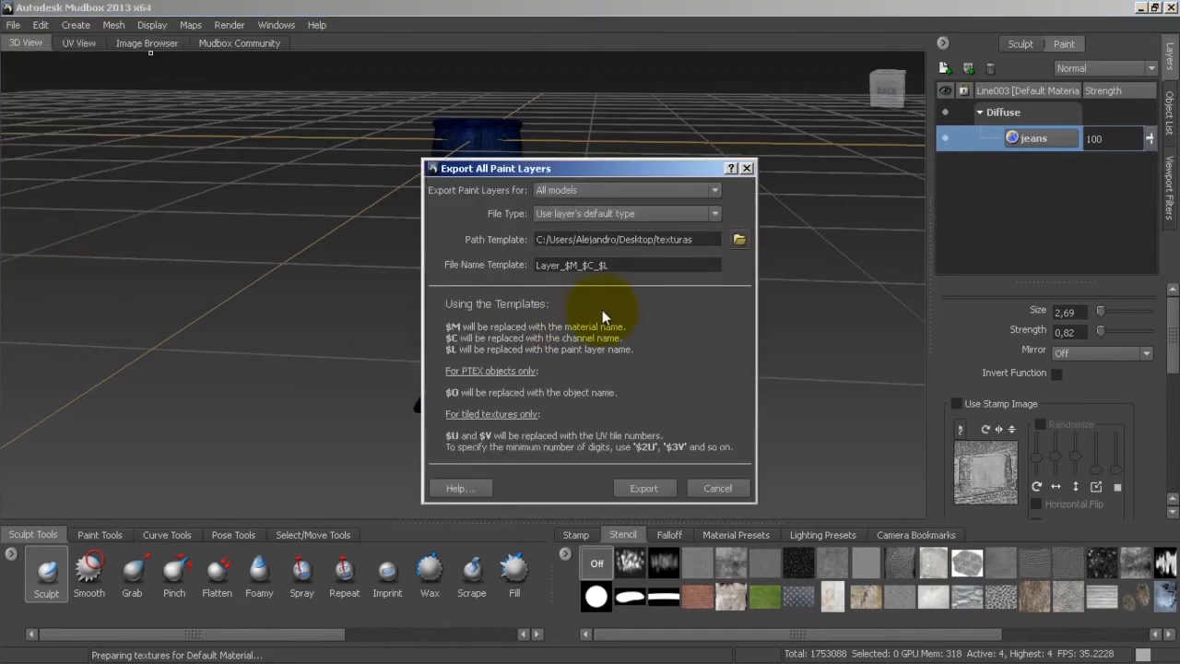
click(738, 239)
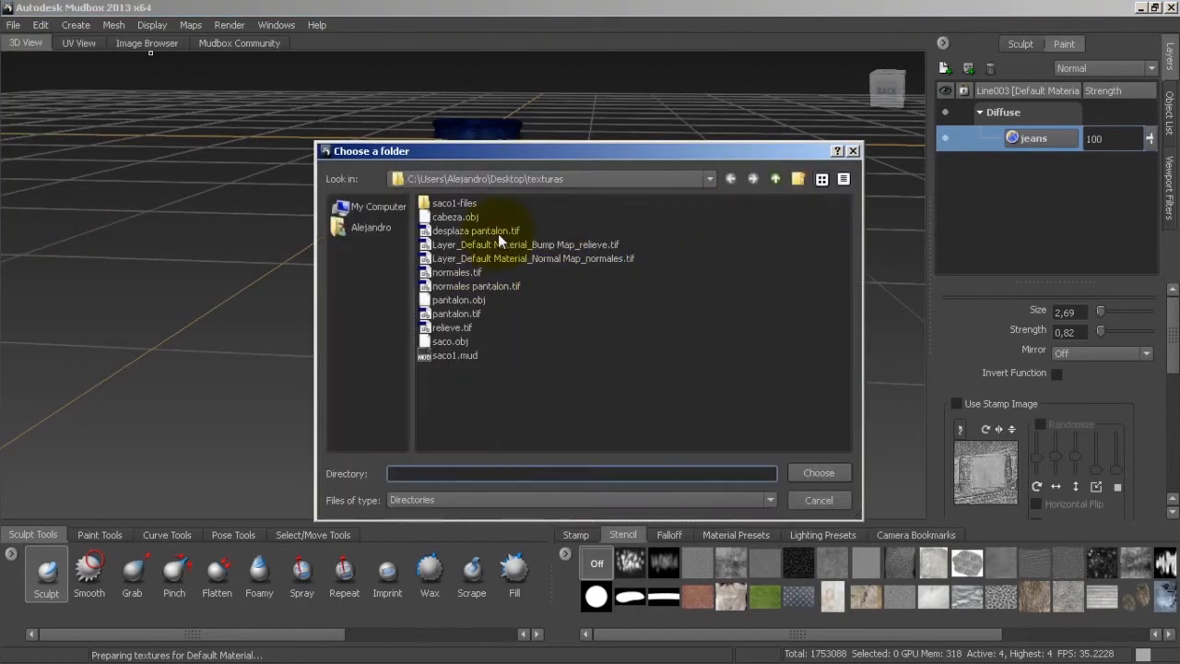
click(774, 179)
click(774, 179)
double_click(449, 244)
double_click(451, 218)
double_click(454, 218)
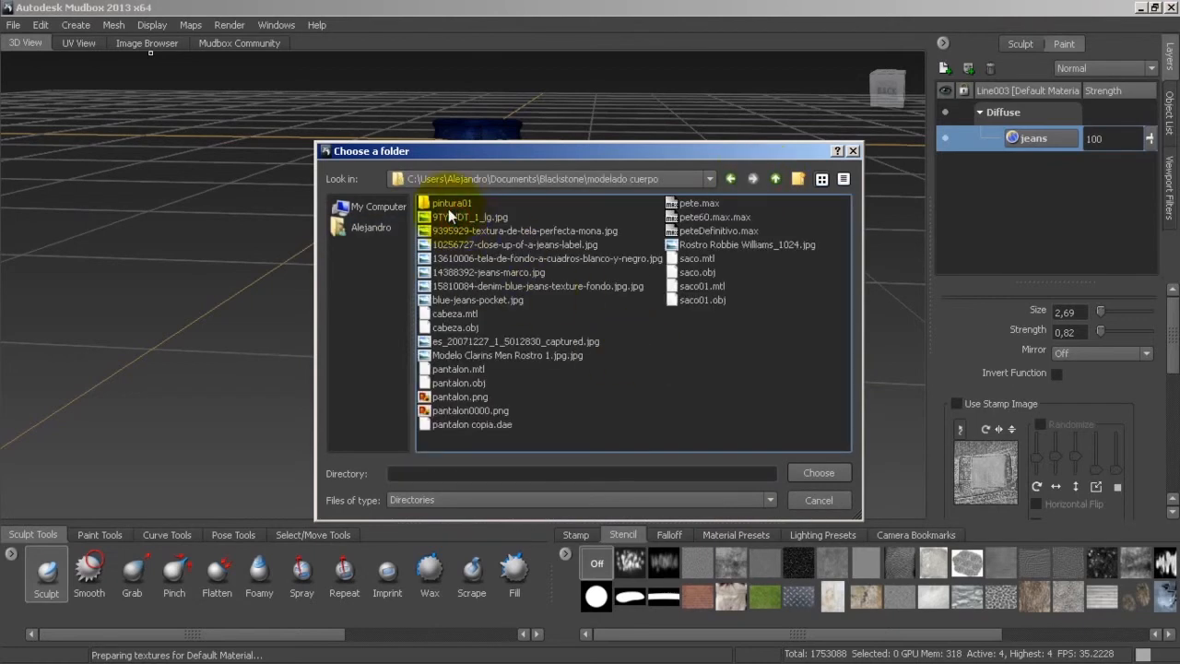
Step: Create a folder named jeans, choose it as the export path and export the paint layers there
click(799, 178)
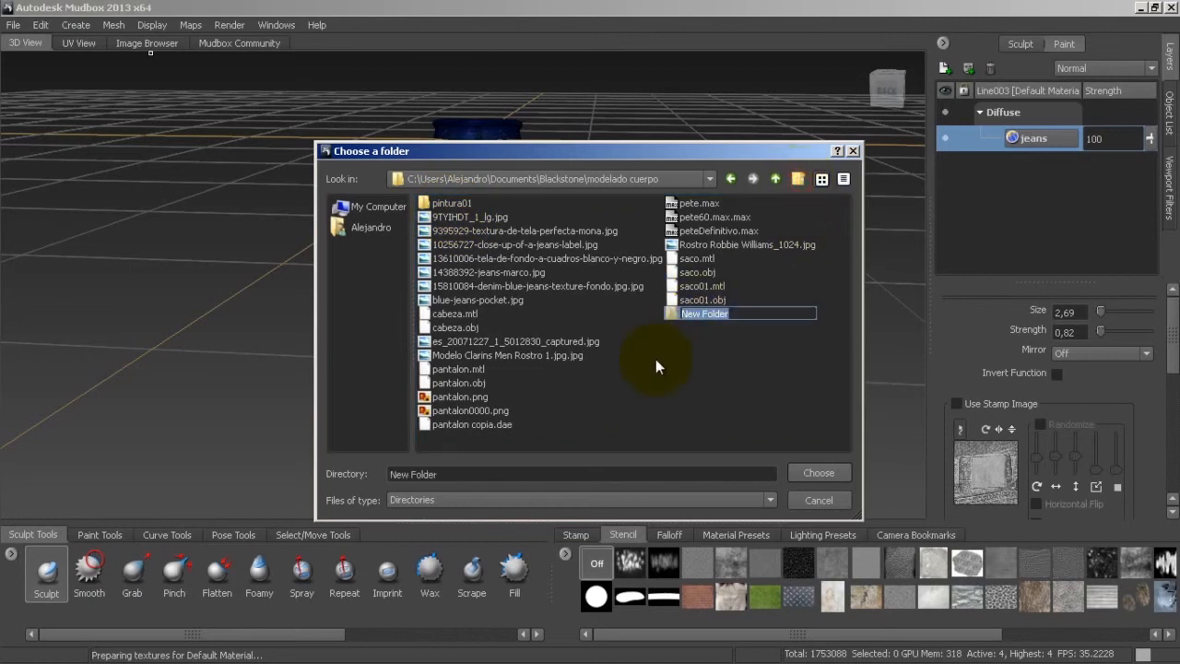
text(jeans)
click(657, 368)
double_click(682, 314)
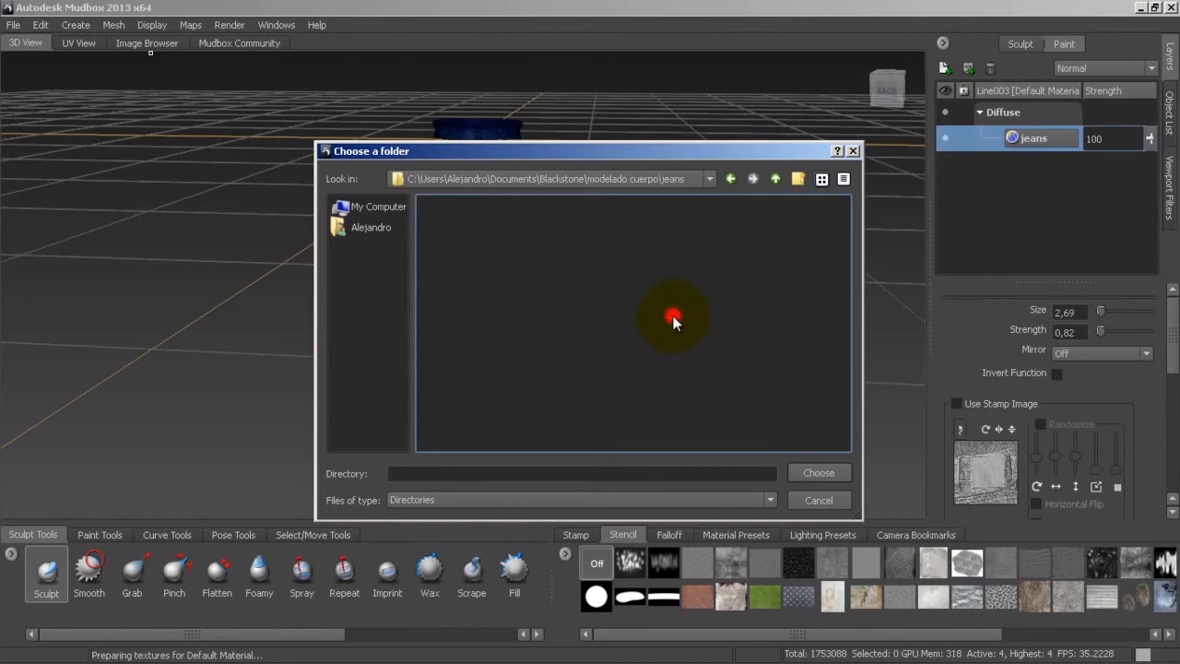
click(801, 471)
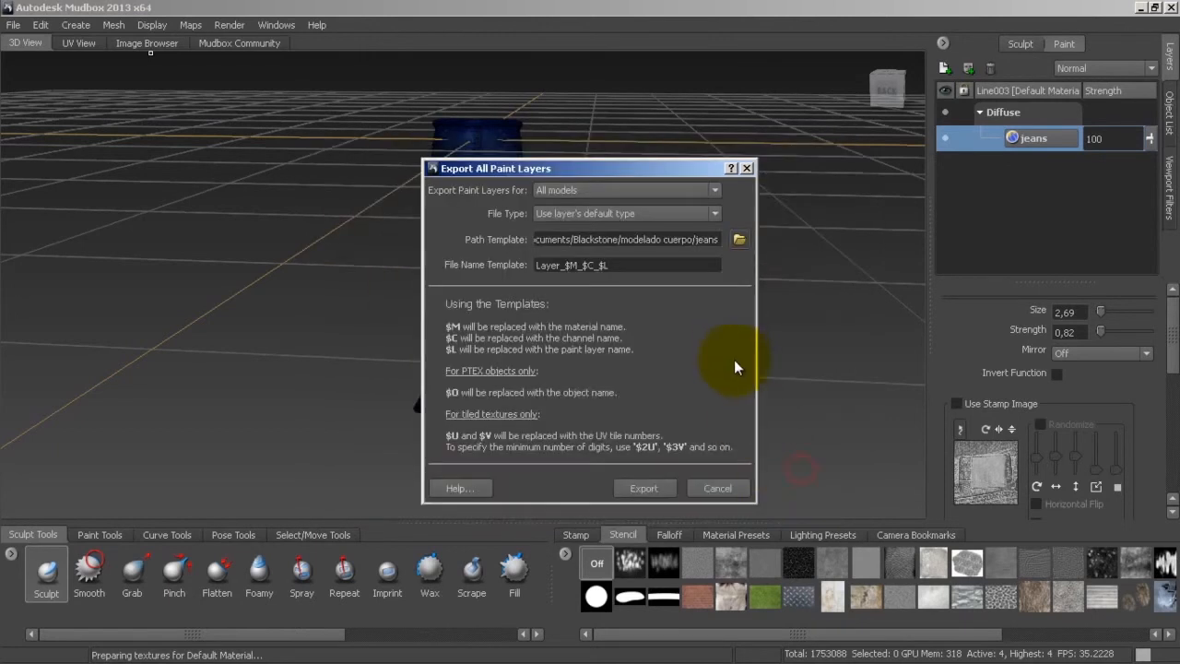
click(648, 488)
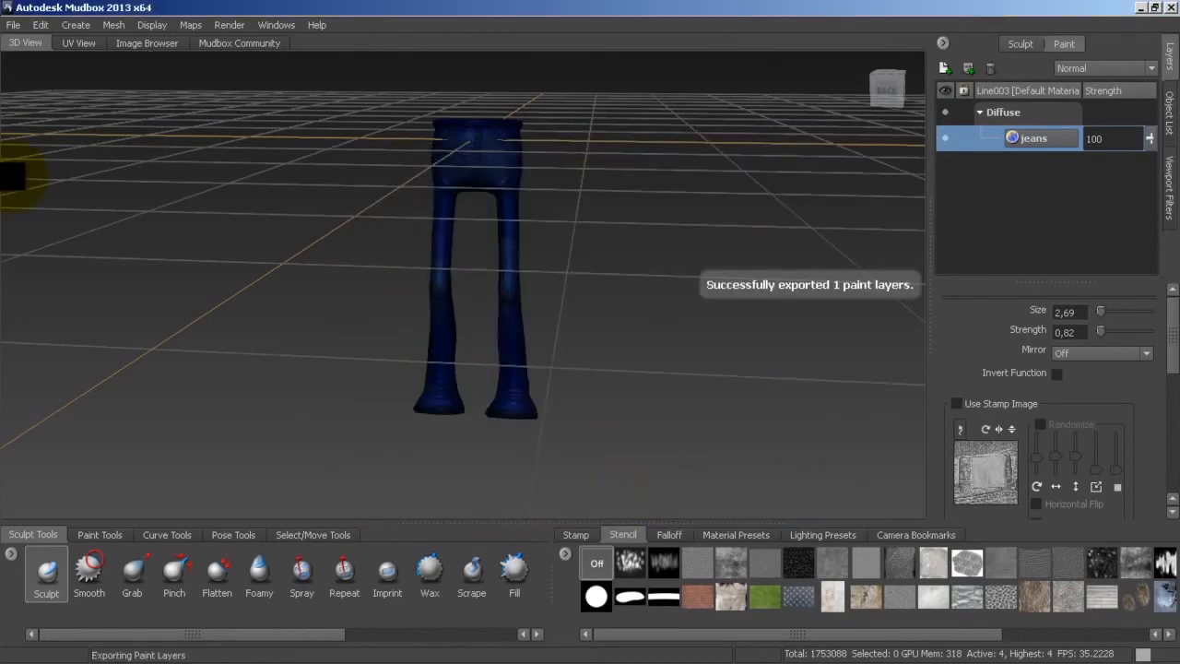
Step: Switch to Windows Explorer, find the exported Layer_Default Material_Diffuse_jeans file in the jeans folder and open it in Photoshop
mouse_move(5, 156)
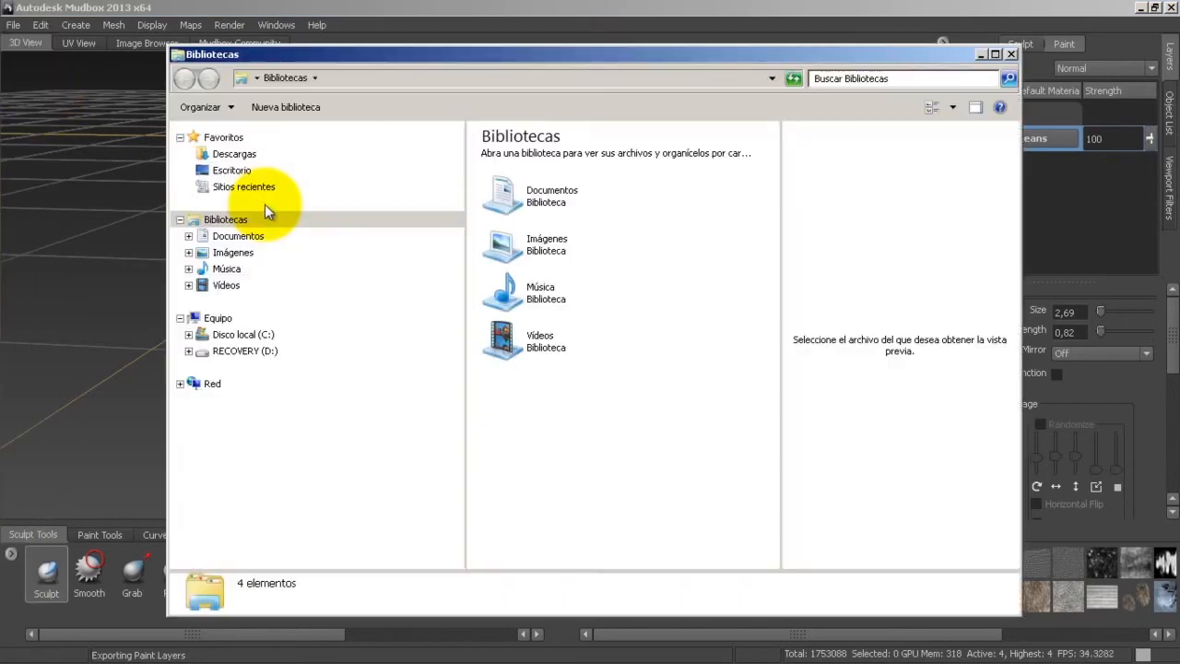
click(248, 239)
double_click(522, 221)
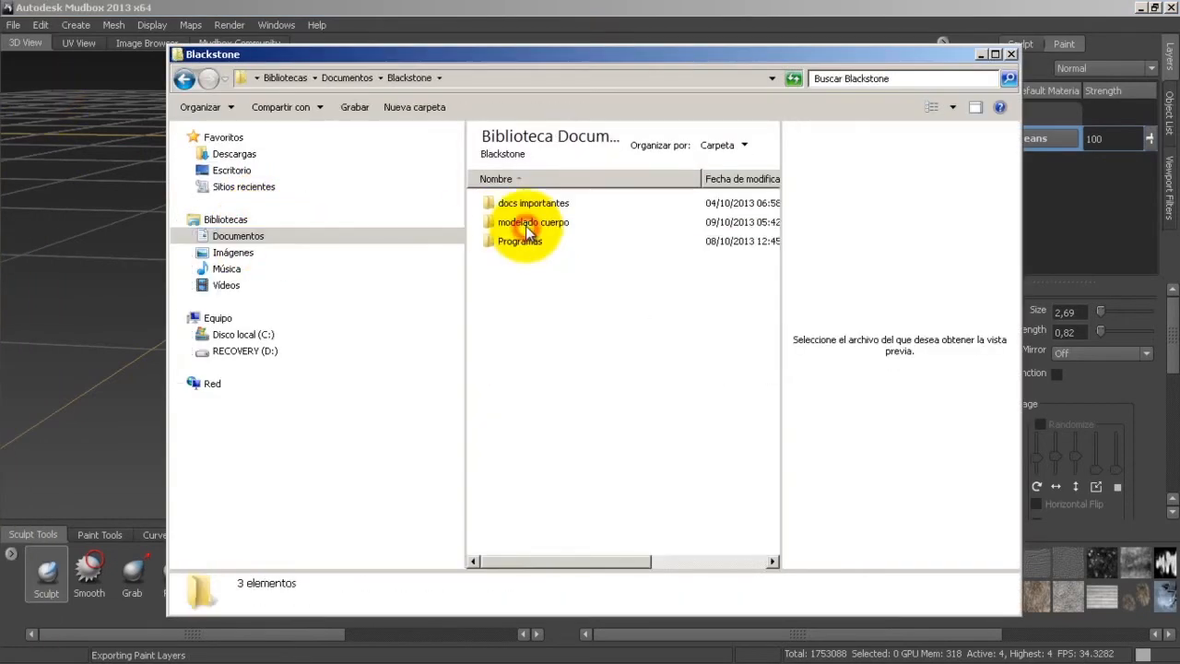
double_click(523, 222)
double_click(514, 203)
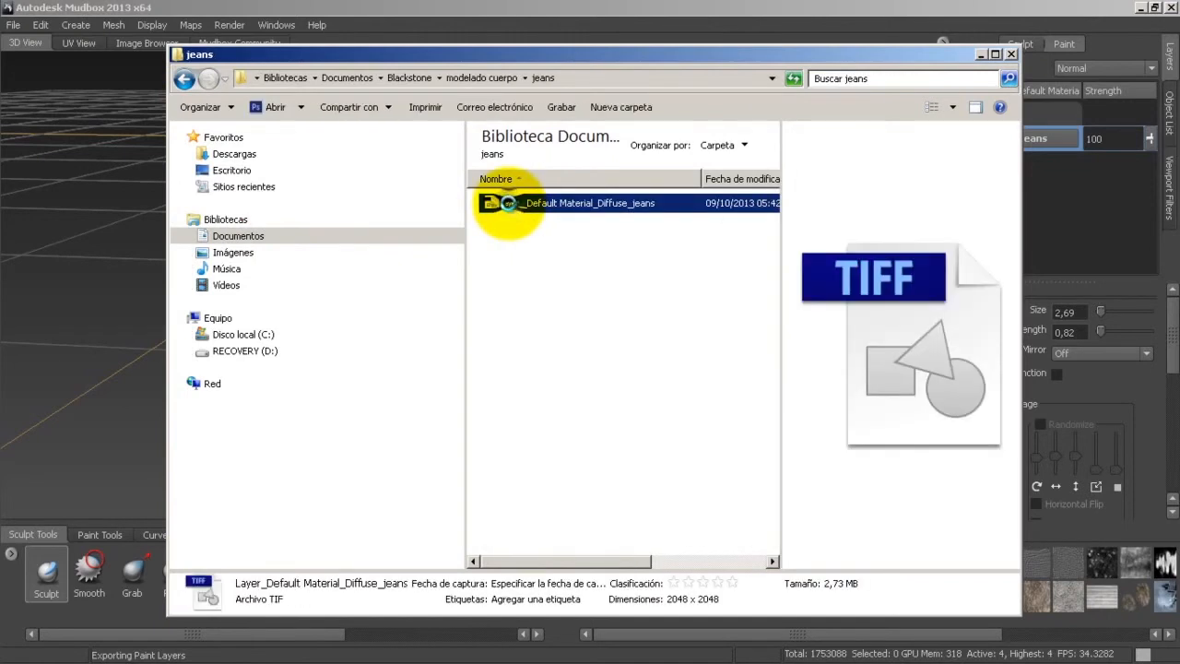
right_click(507, 203)
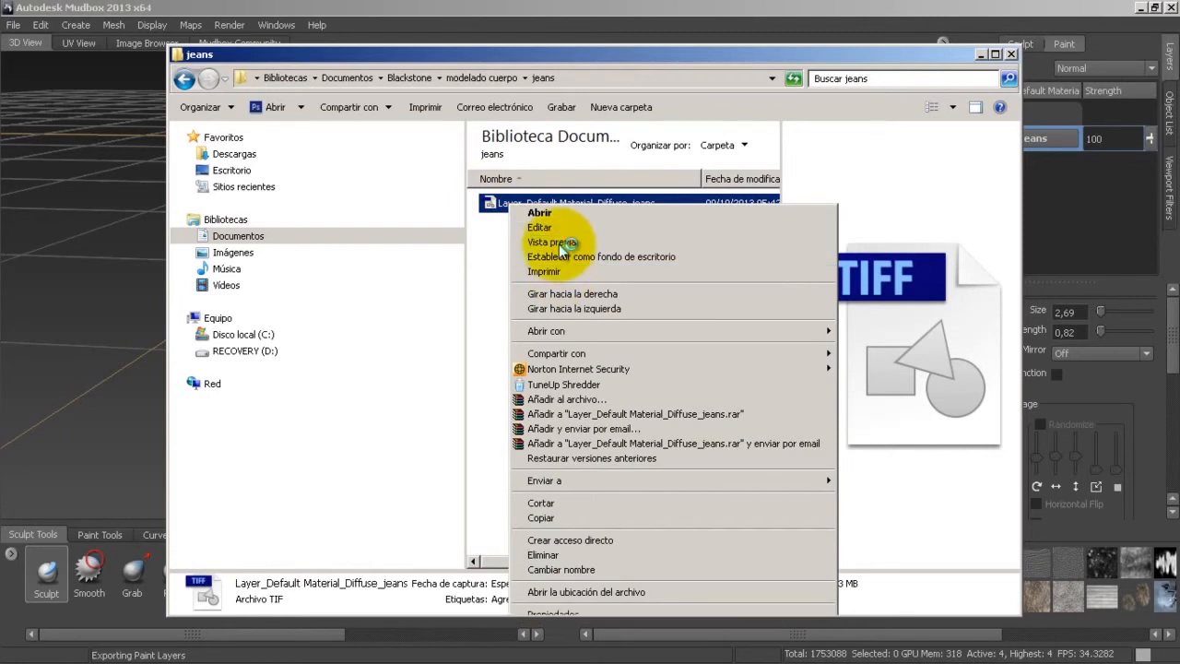
click(558, 244)
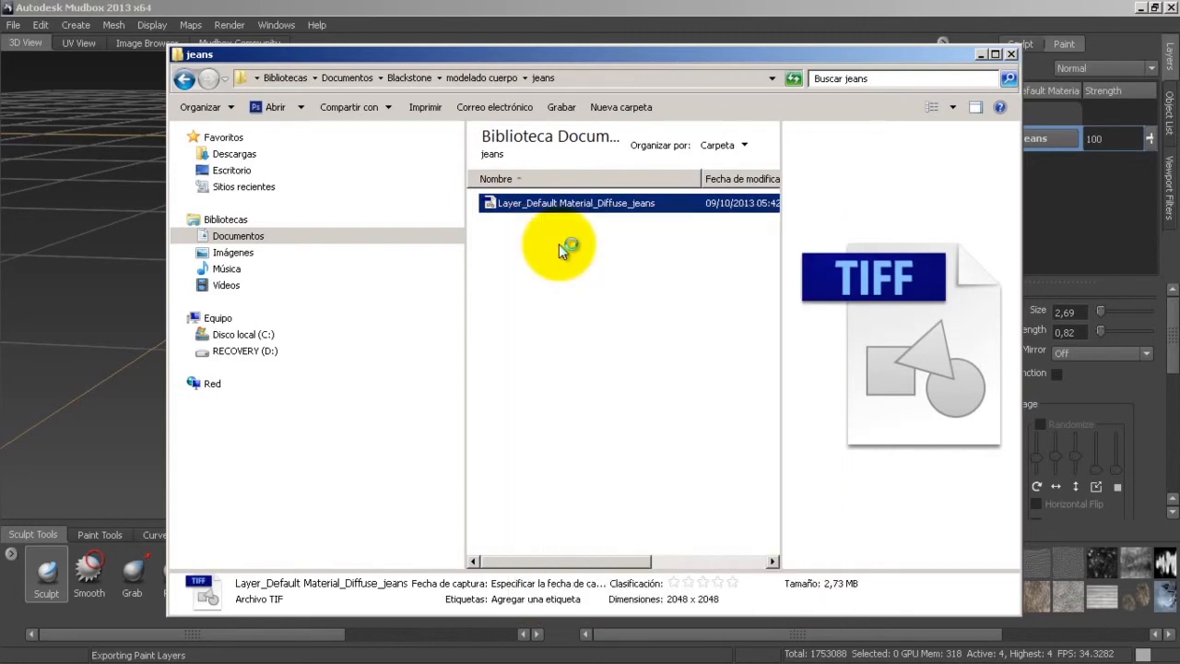
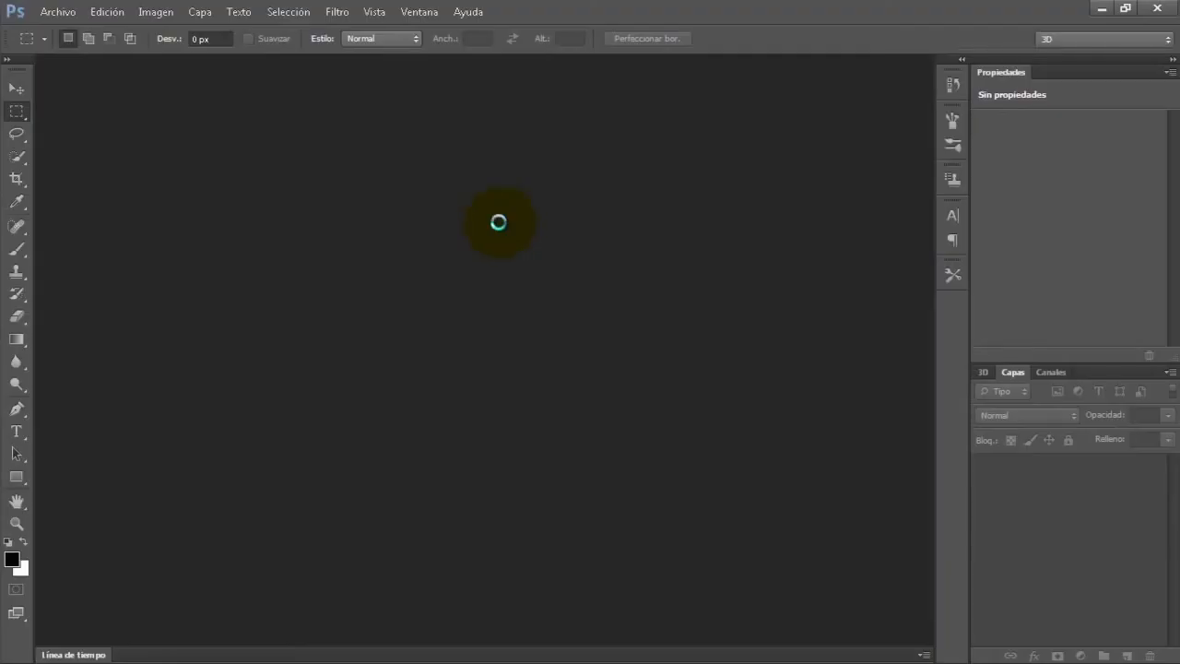
click(633, 332)
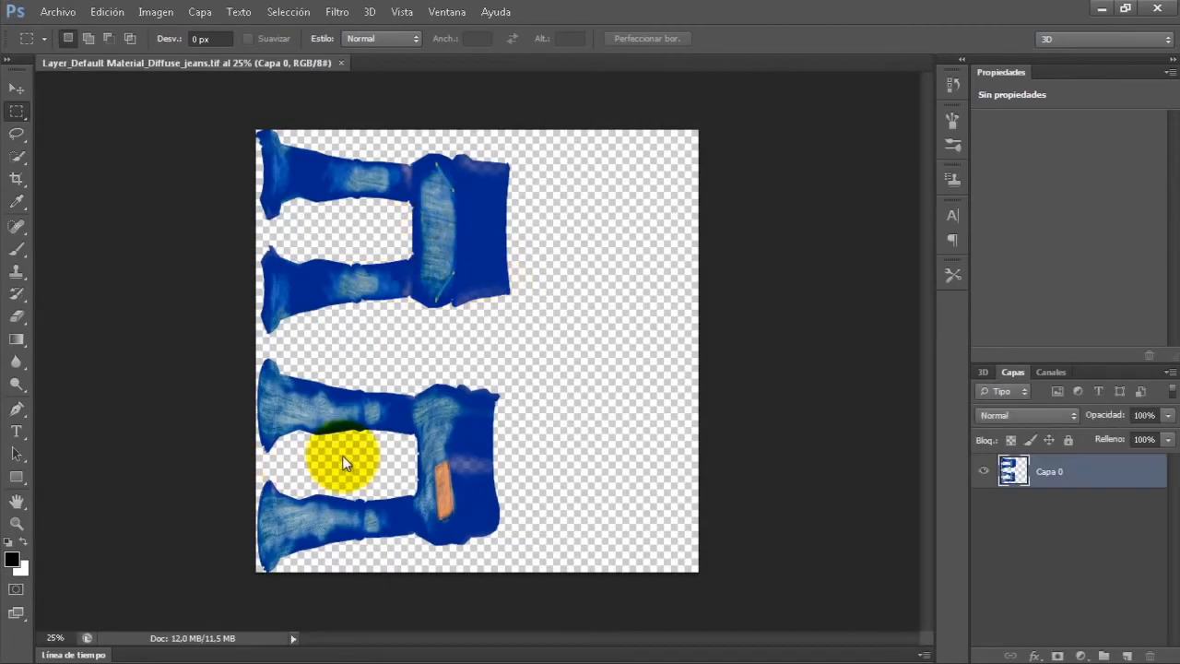
Step: Examine the exported trousers texture up close with the Zoom tool and continue the software trial
click(16, 522)
click(16, 523)
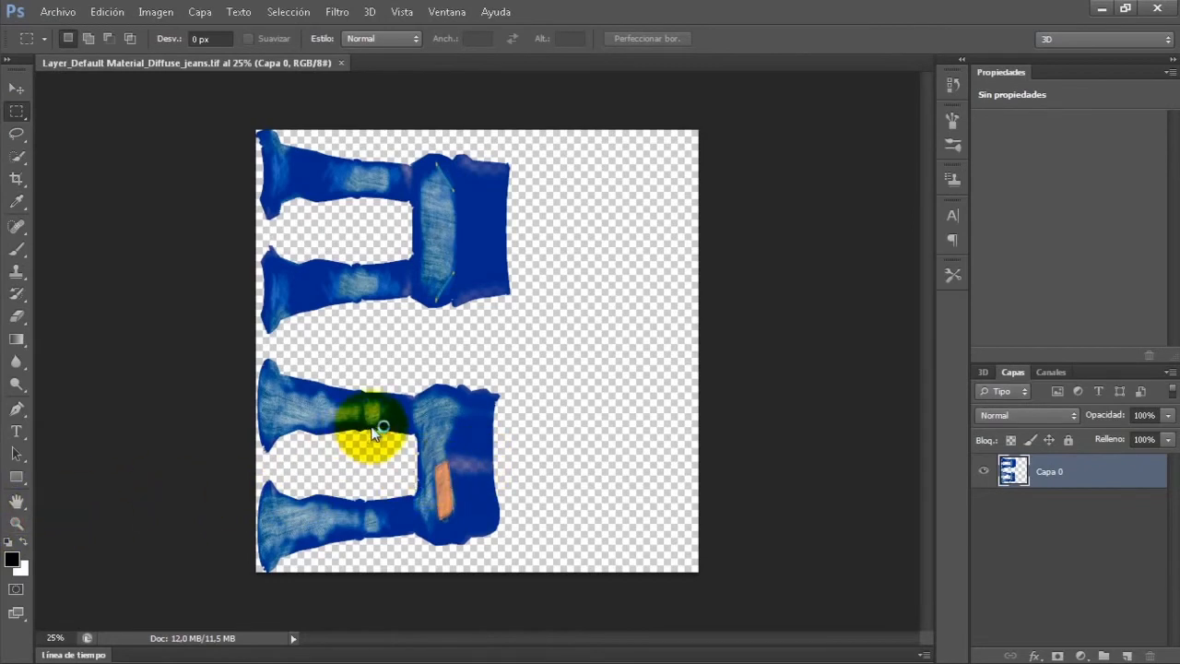
drag(415, 323, 525, 371)
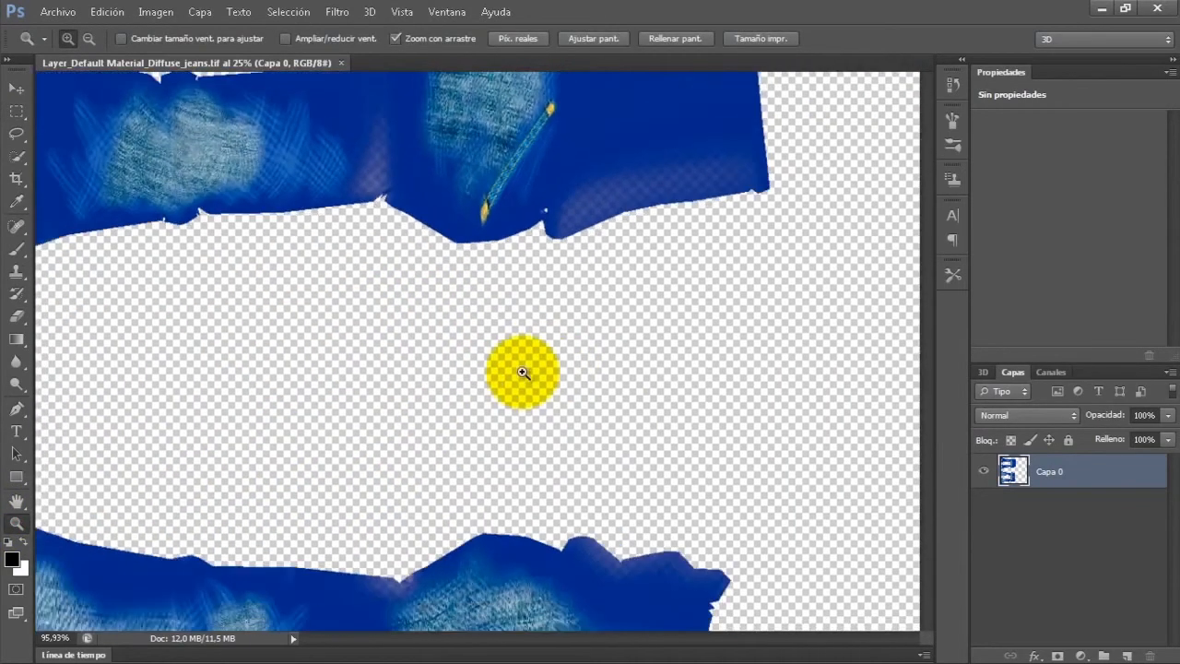
drag(924, 297, 908, 245)
drag(613, 309, 530, 327)
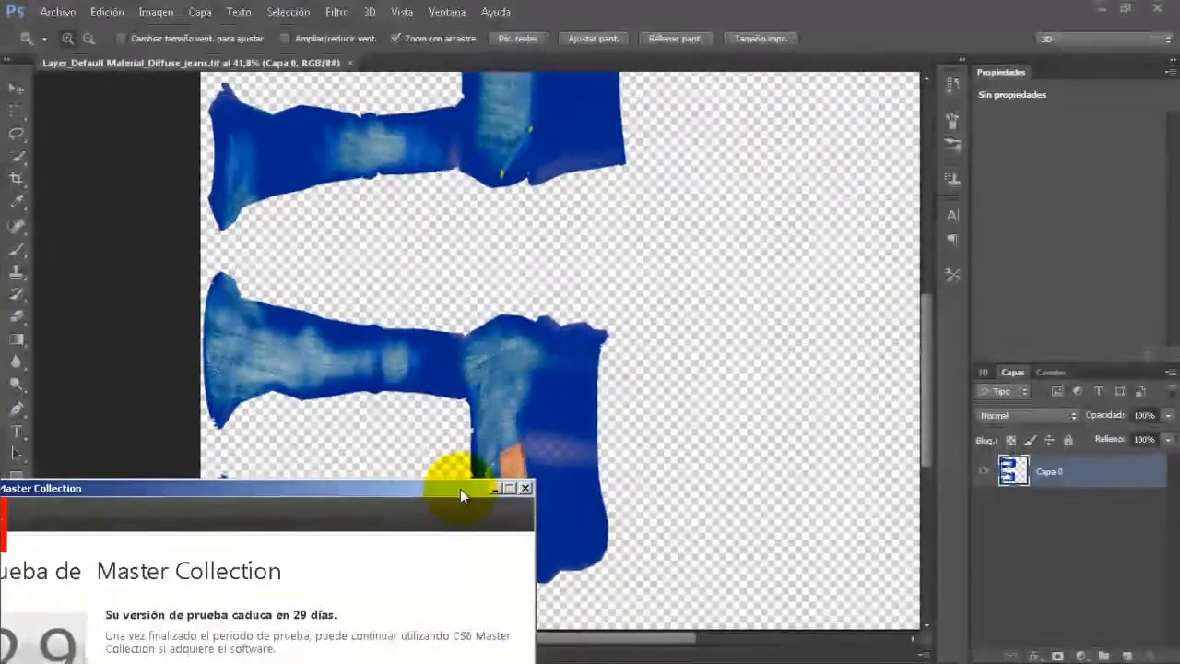
drag(460, 487, 642, 117)
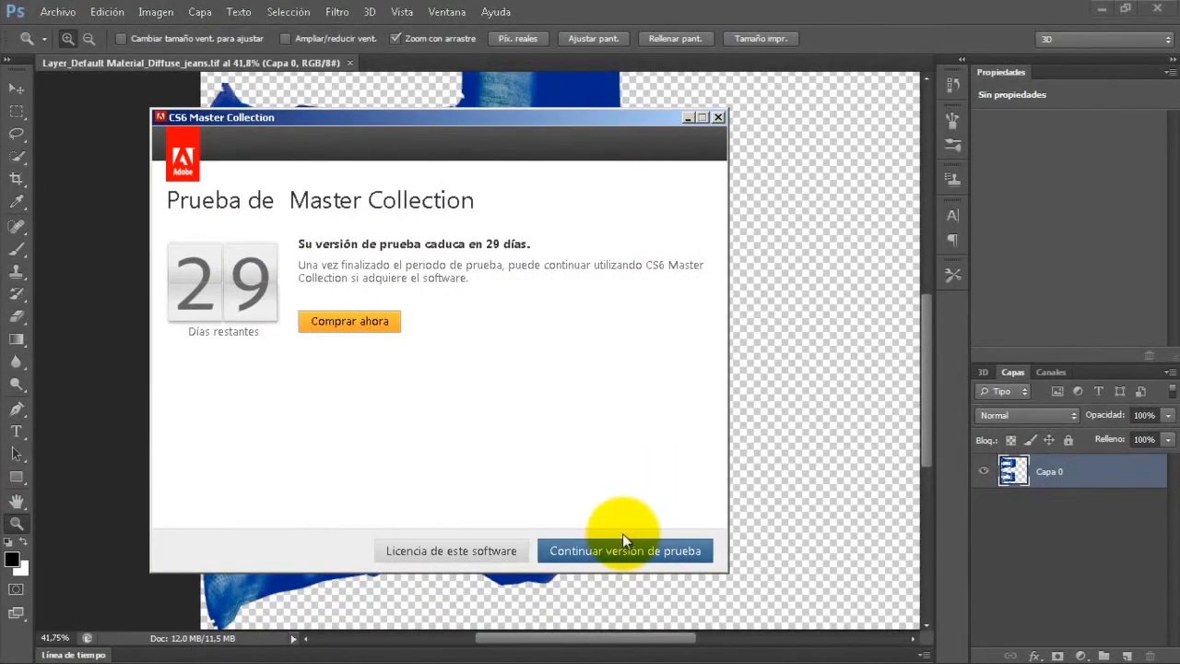
click(621, 541)
mouse_move(548, 443)
mouse_down()
mouse_move(598, 464)
mouse_move(548, 452)
mouse_up()
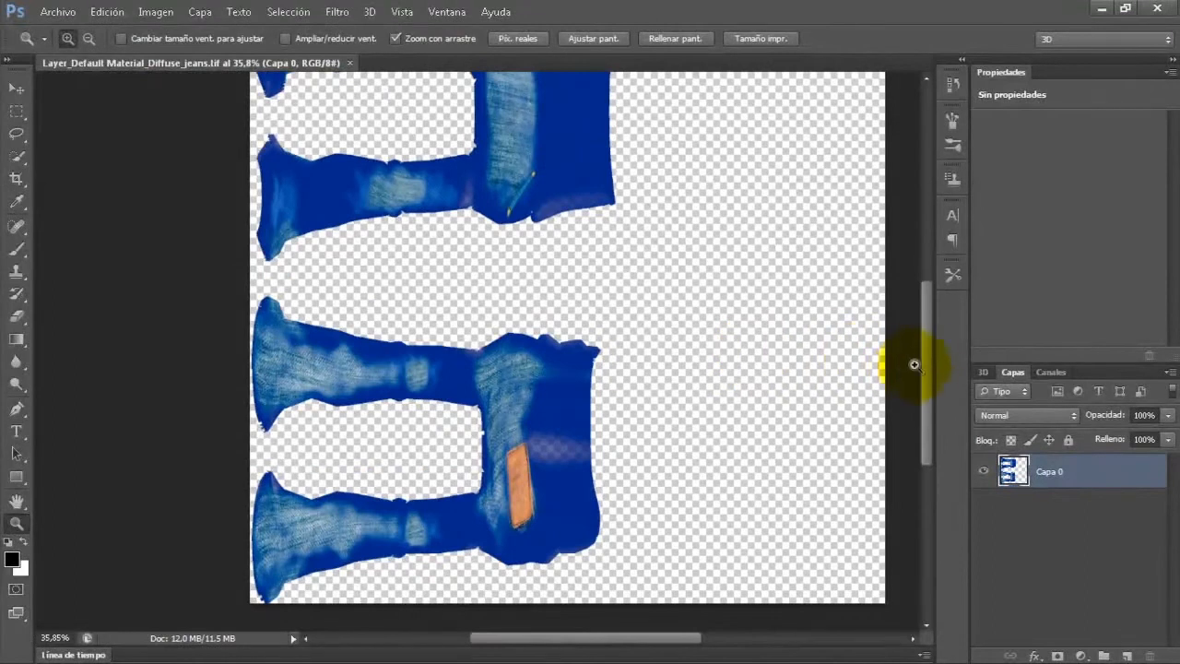
Step: Flatten the trousers texture image into a single background layer
click(1170, 372)
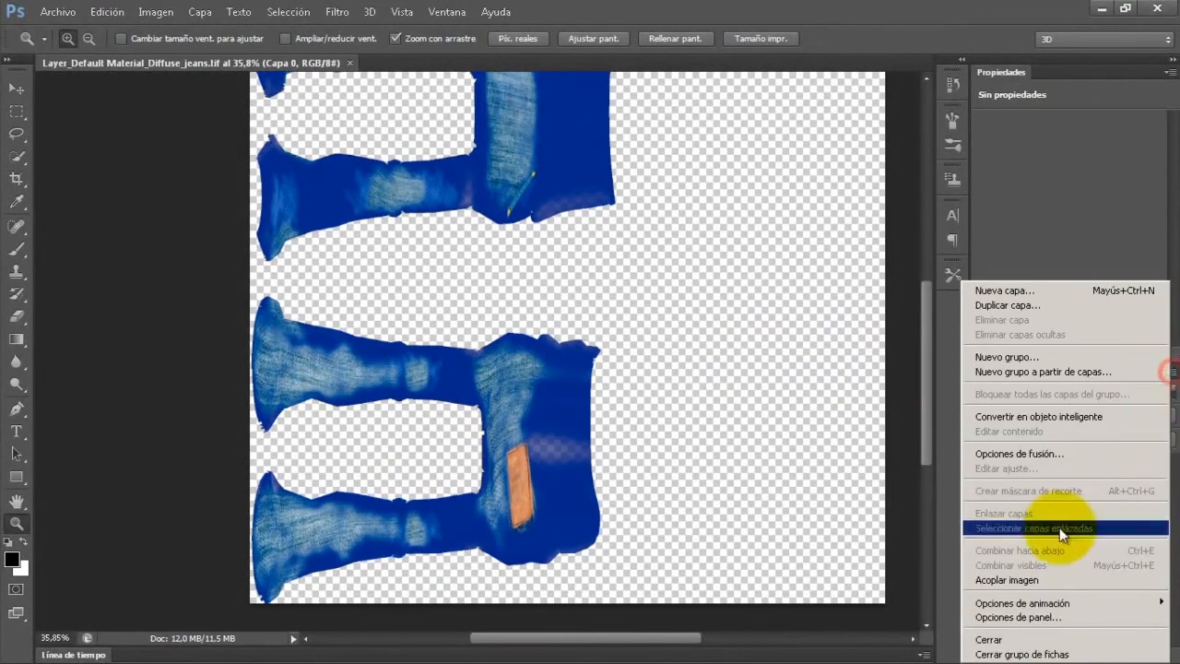
click(1046, 580)
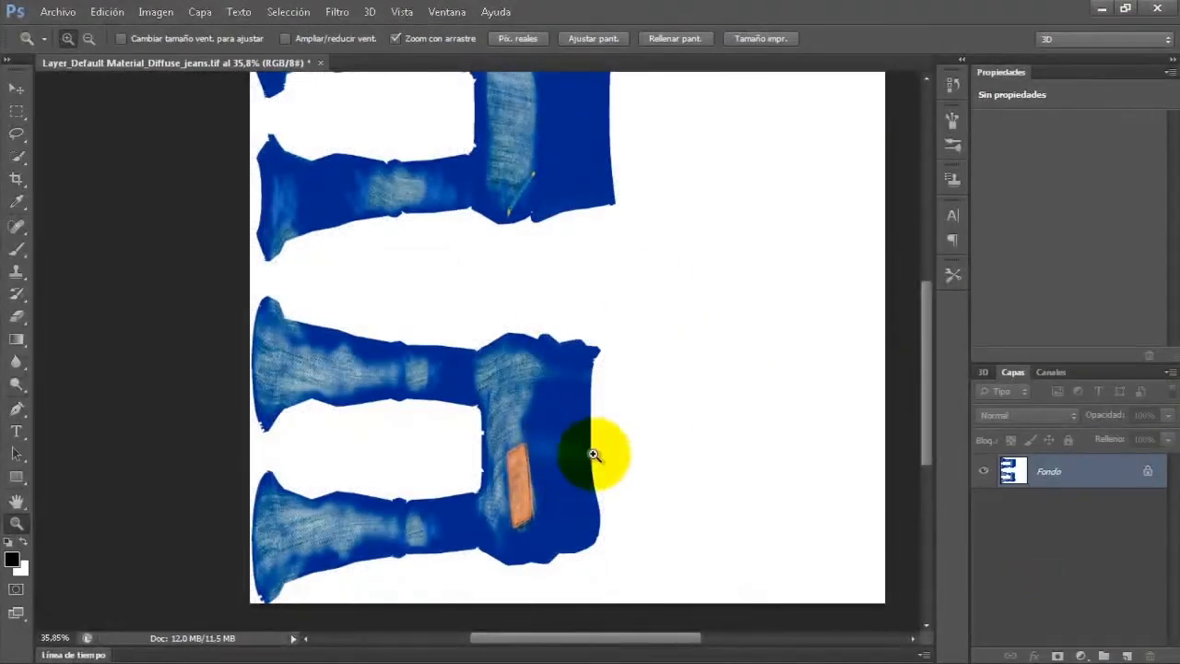
scroll(927, 373, up, 3)
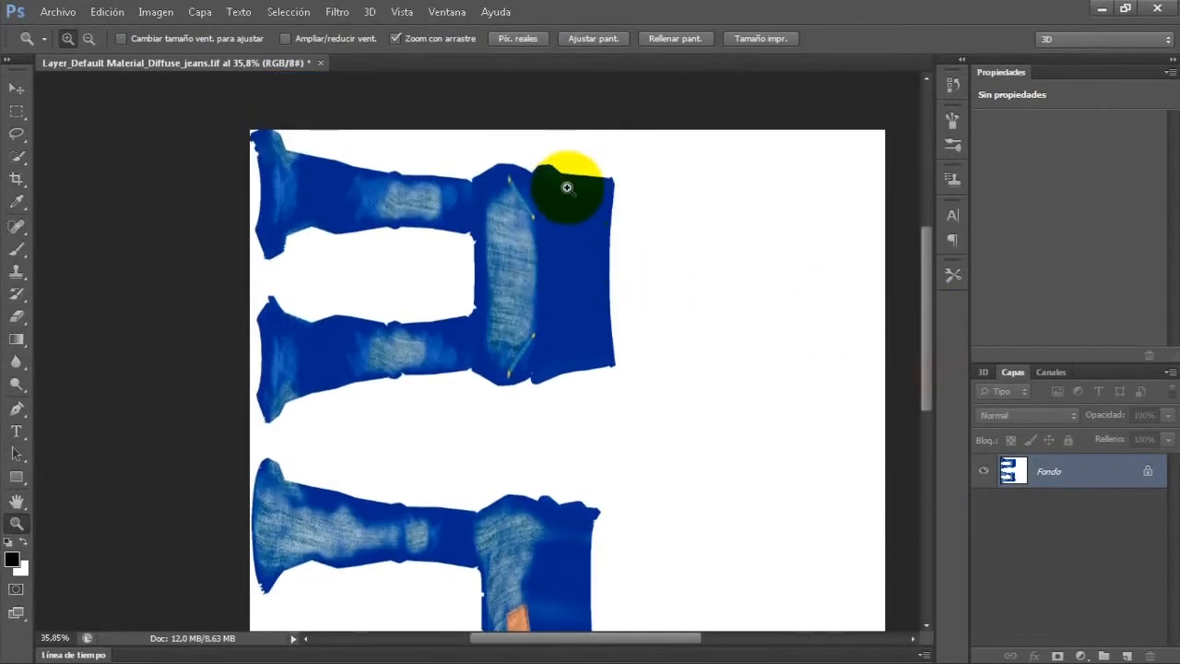
Step: Save the flattened trousers texture and close the image
click(66, 11)
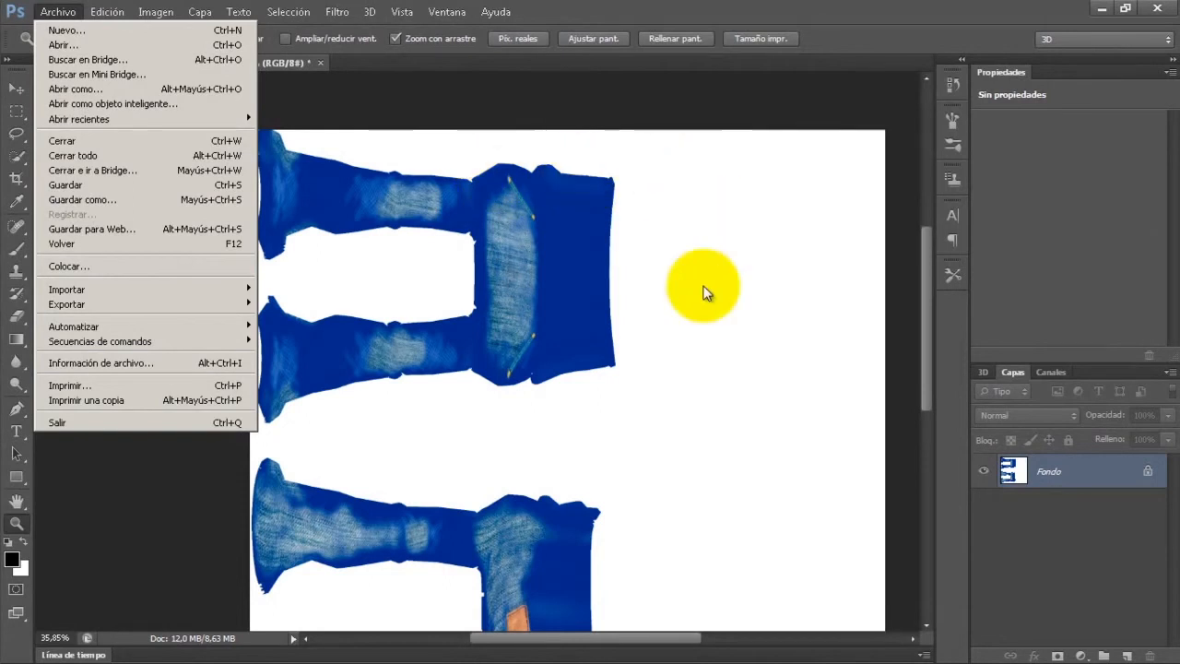
click(364, 520)
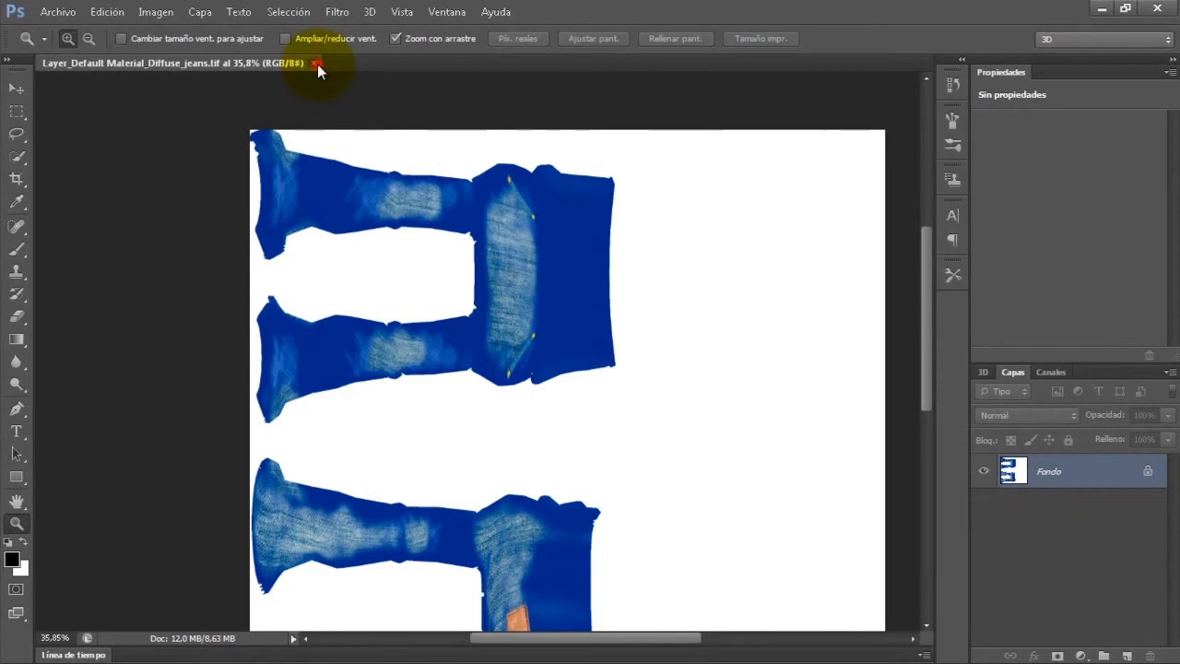
click(315, 64)
Step: Switch back to Mudbox and create a new texture map extraction operation that generates a Normal Map
key(alt+Tab)
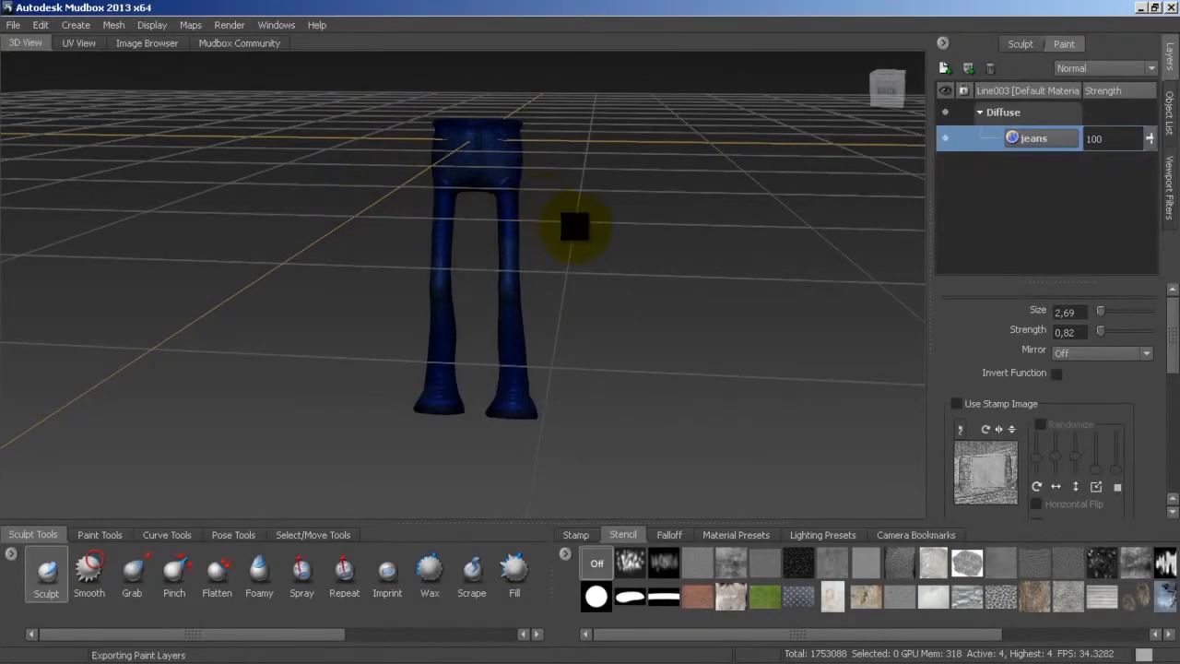
scroll(562, 230, up, 3)
alt+drag(576, 223, 540, 203)
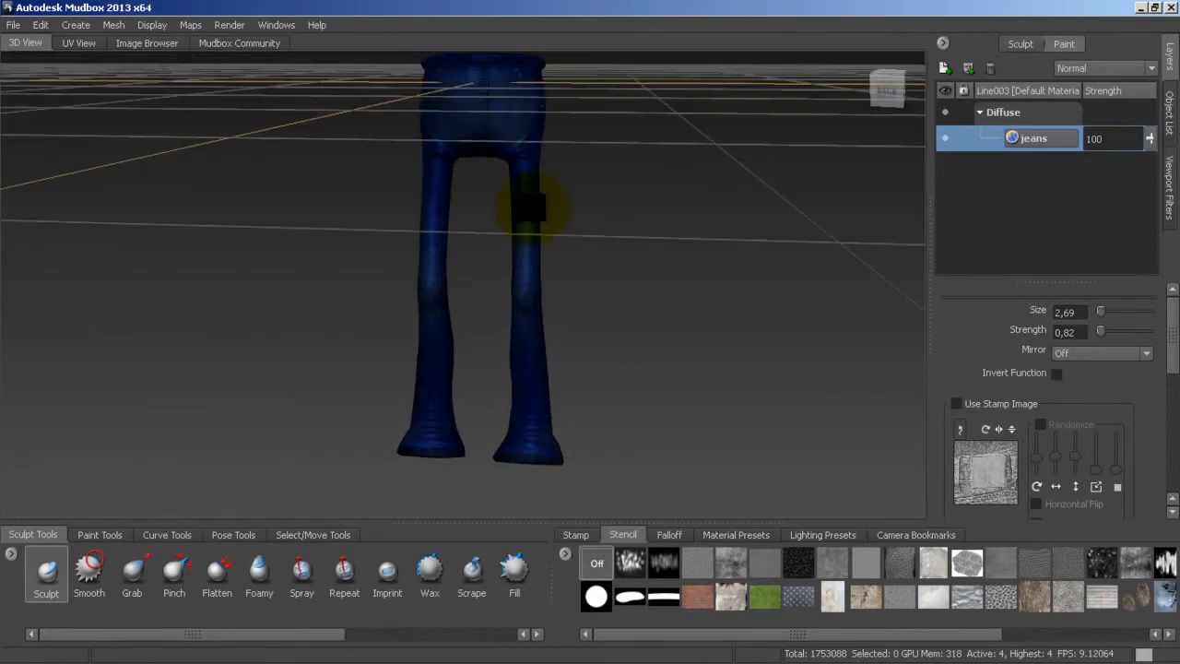
click(191, 26)
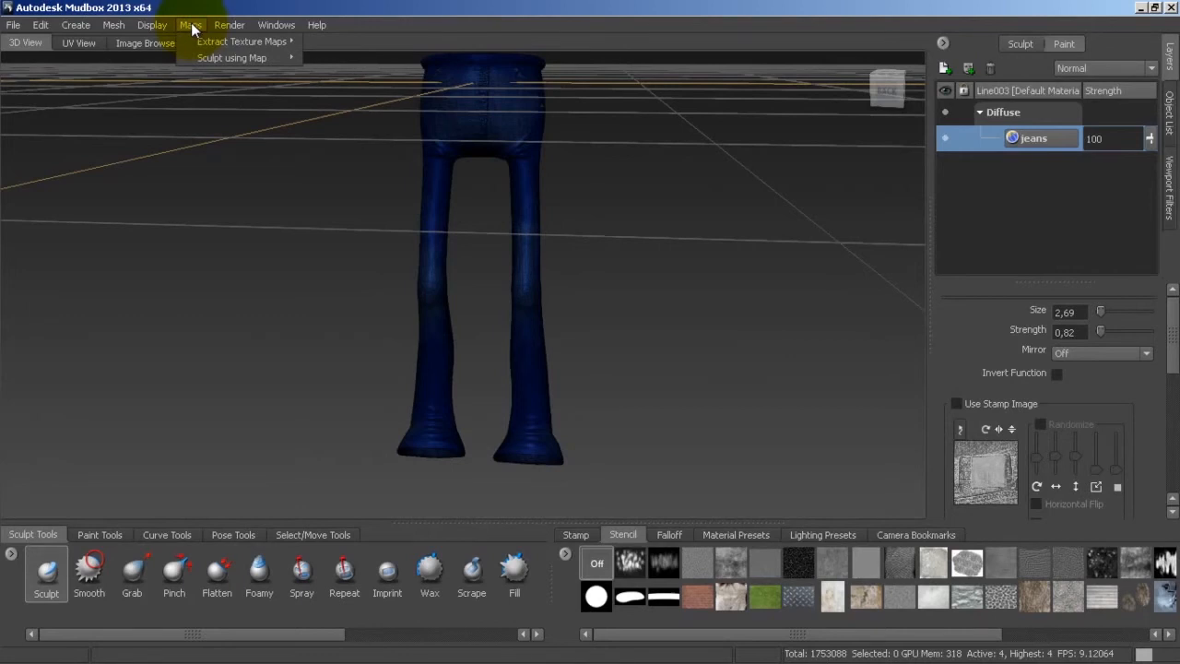
mouse_move(196, 41)
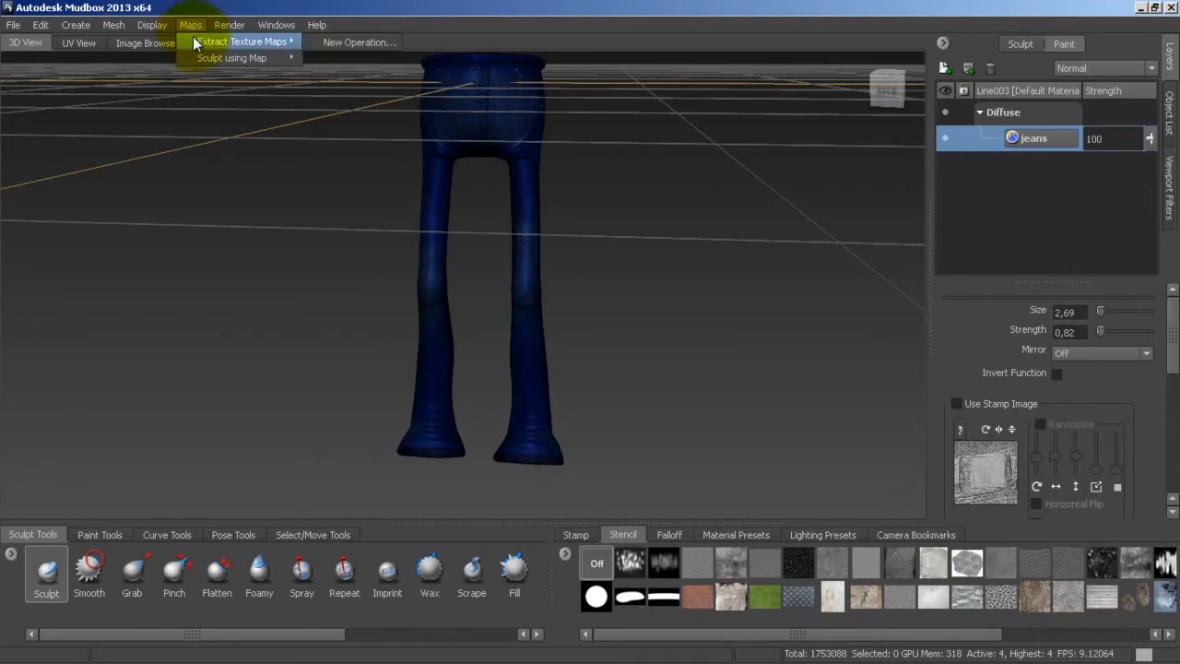
click(348, 44)
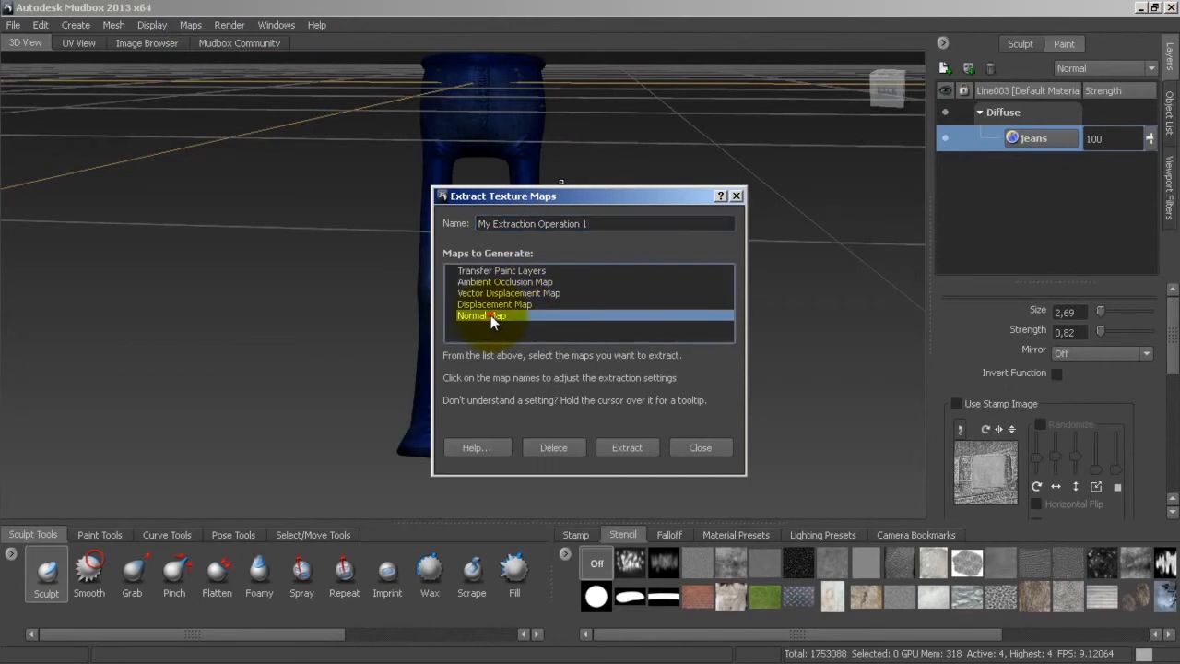
click(490, 314)
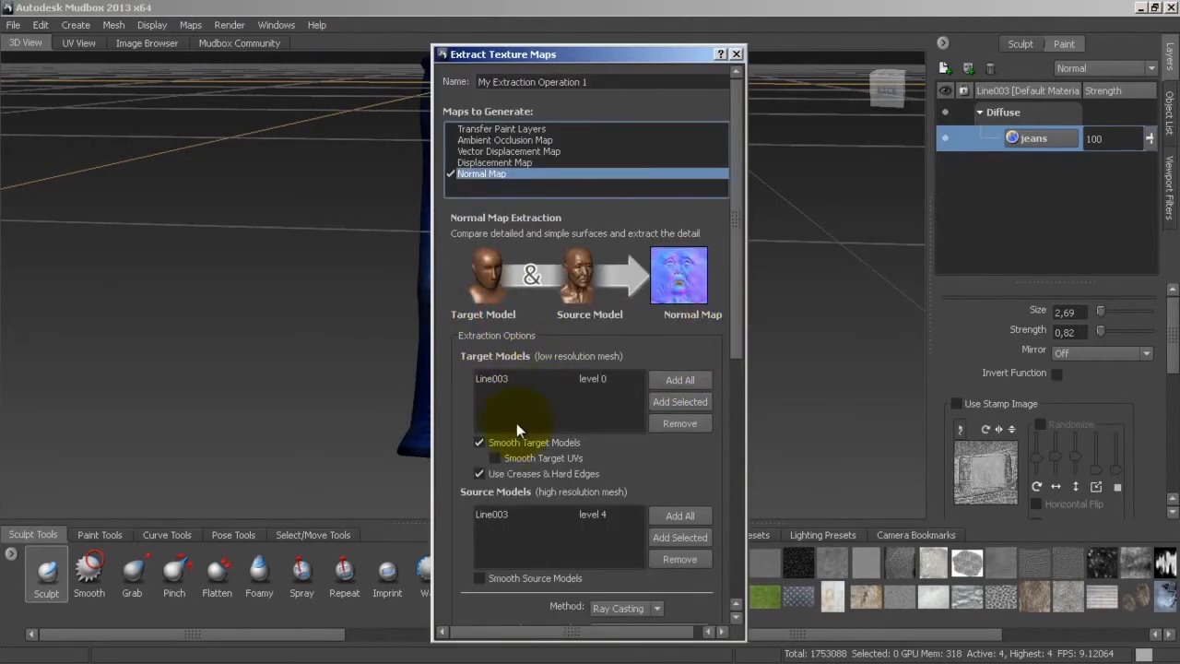
Step: Set the normal map extraction to the Subdivision method, 2048x2048 image size and 2X antialiasing
drag(738, 314, 724, 477)
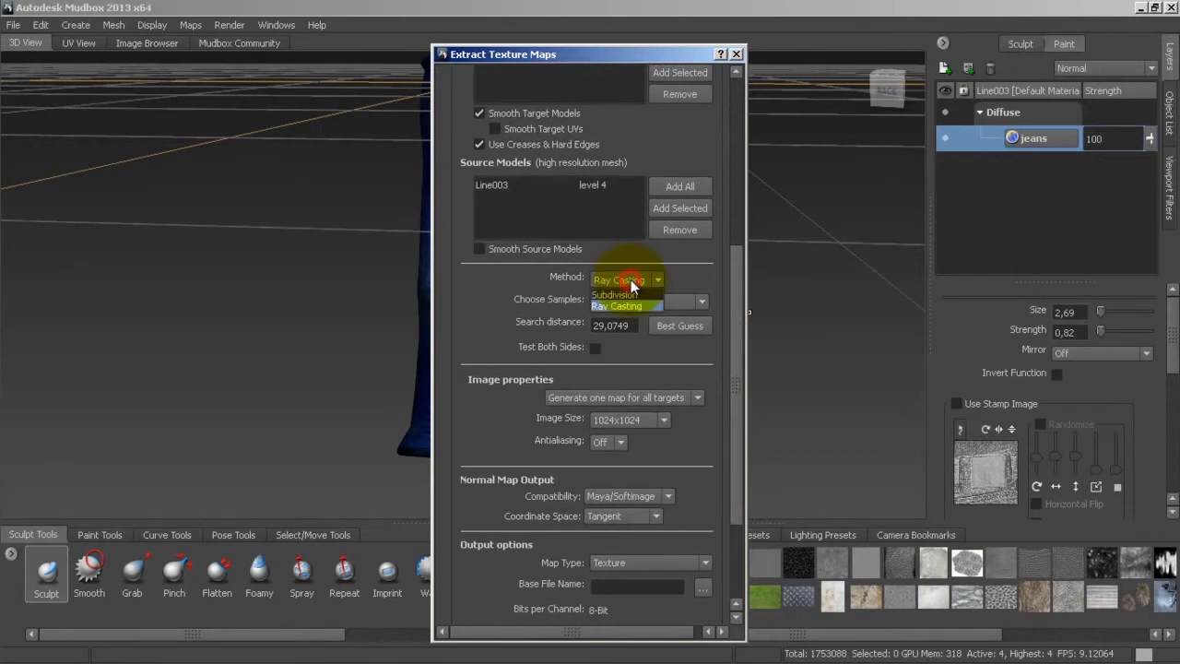
click(634, 293)
drag(738, 305, 735, 507)
click(649, 295)
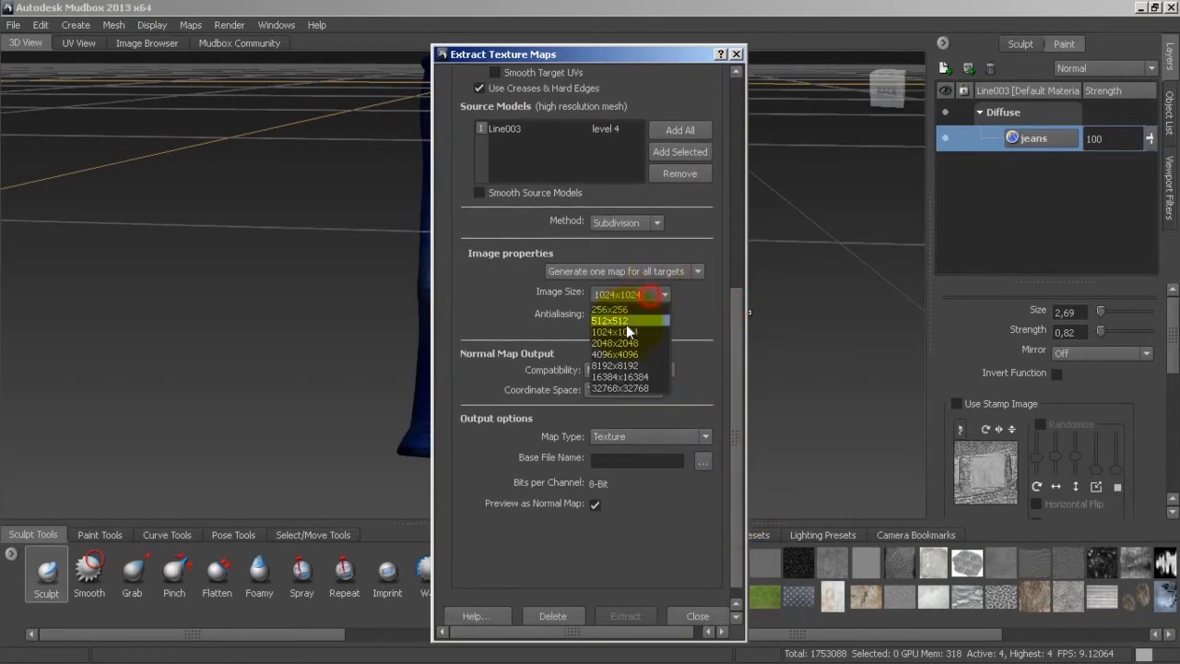
click(619, 338)
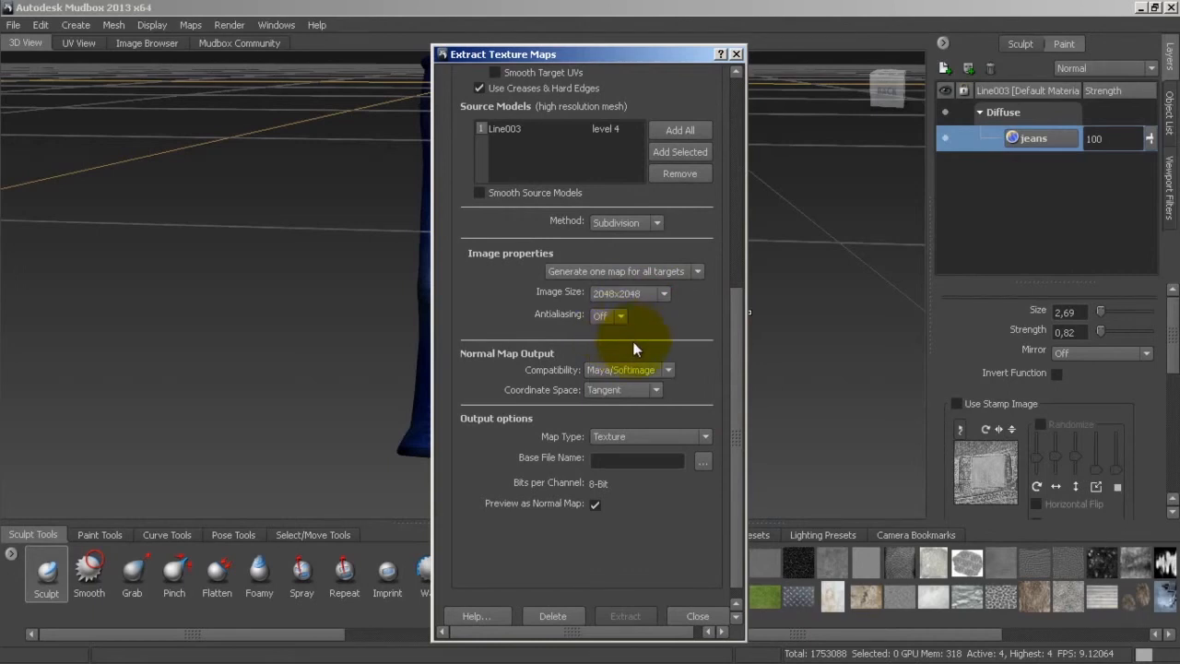
click(623, 319)
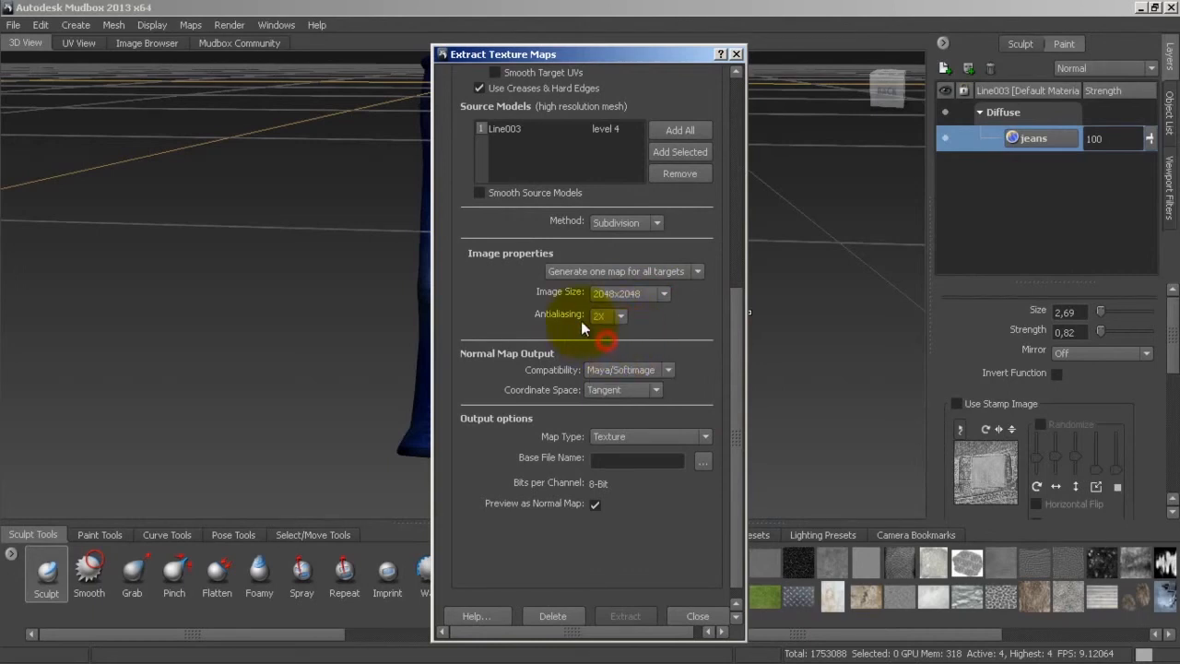
Step: Set the normal map output compatibility to 3ds Max, keeping Tangent coordinate space and the Texture map type
click(663, 373)
click(640, 397)
click(649, 391)
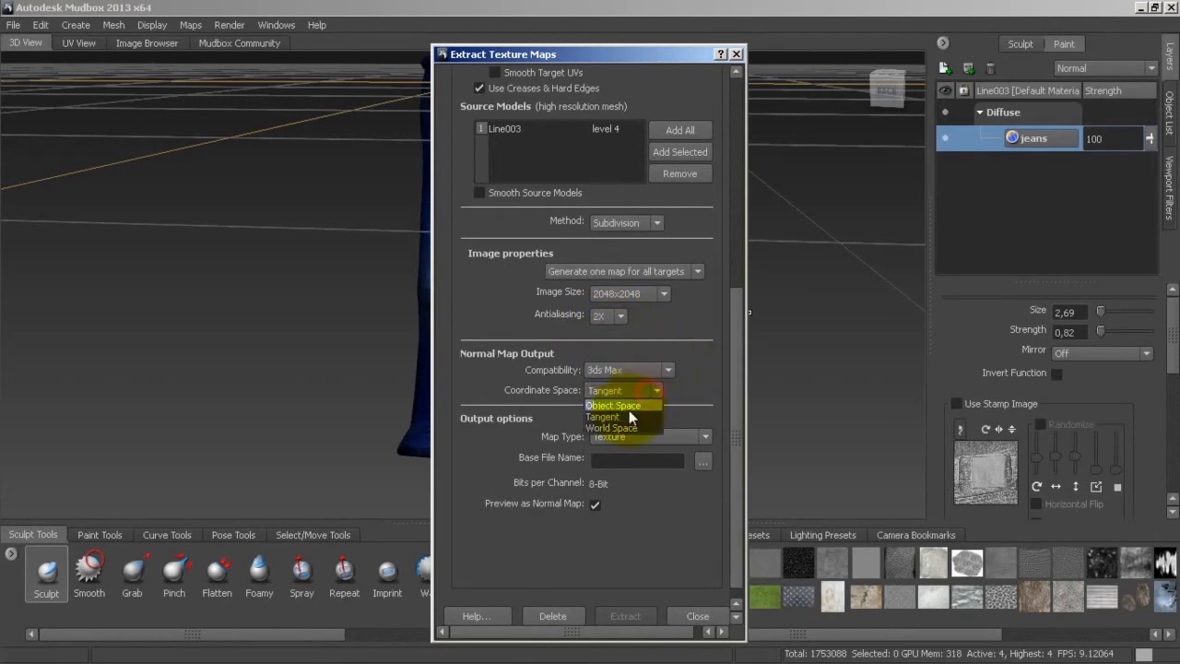
click(694, 397)
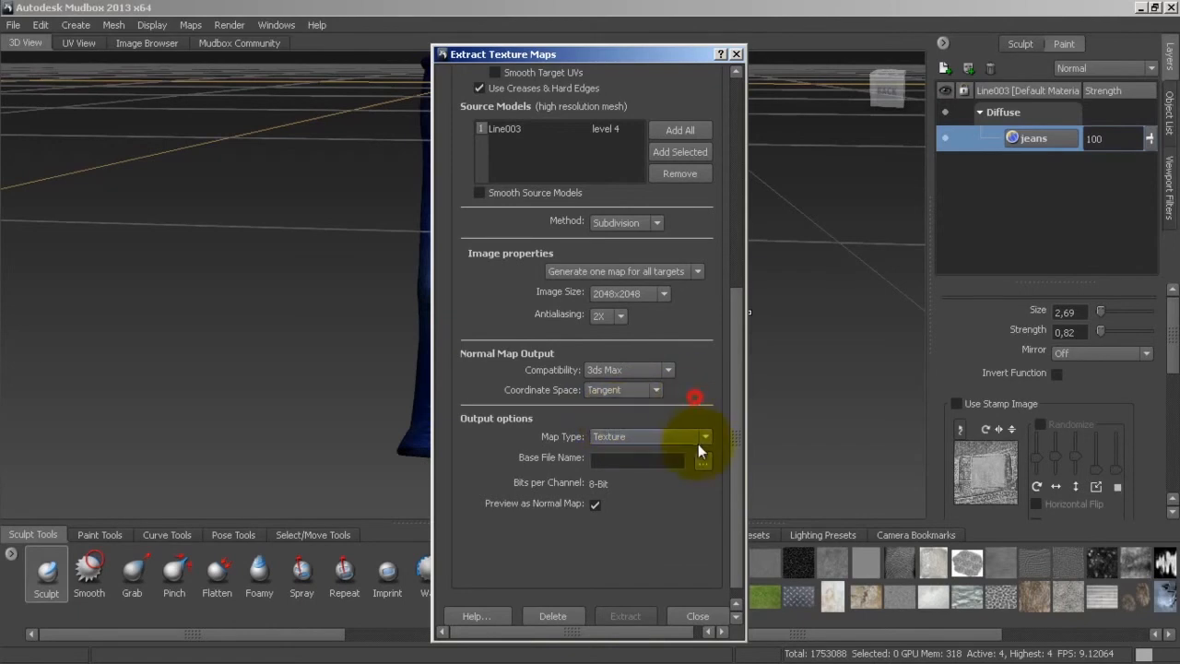
click(696, 437)
click(696, 437)
Step: Browse for the normal map's base file location to Documents > Blackstone > modelado cuerpo > jeans
click(701, 463)
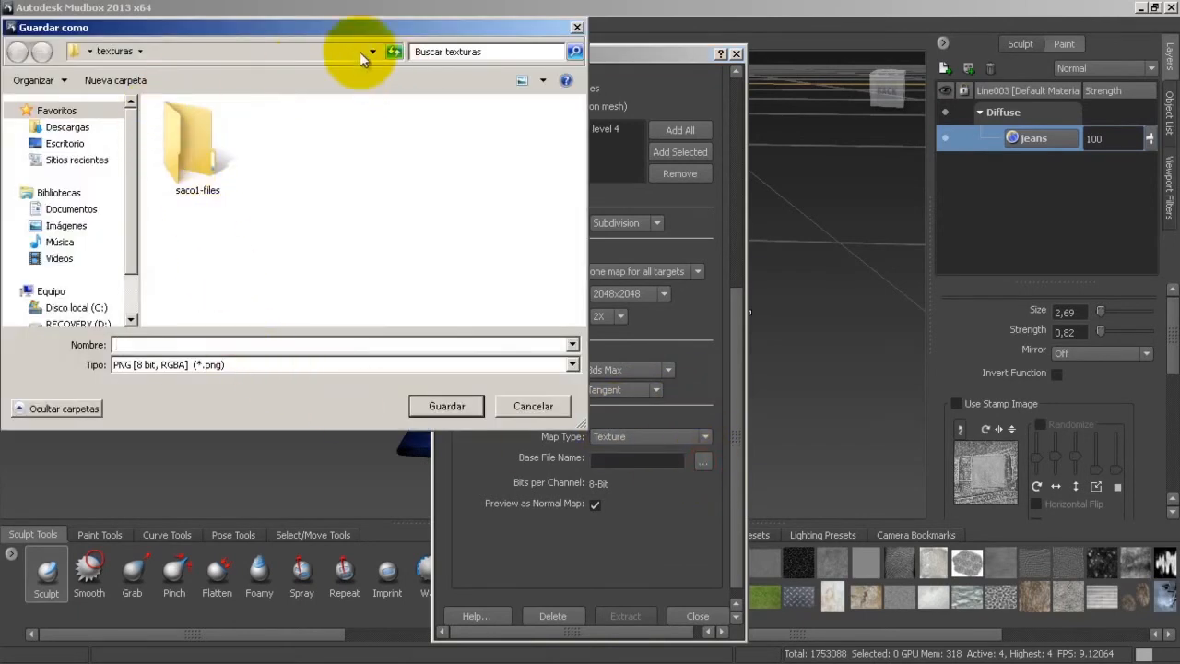
click(69, 210)
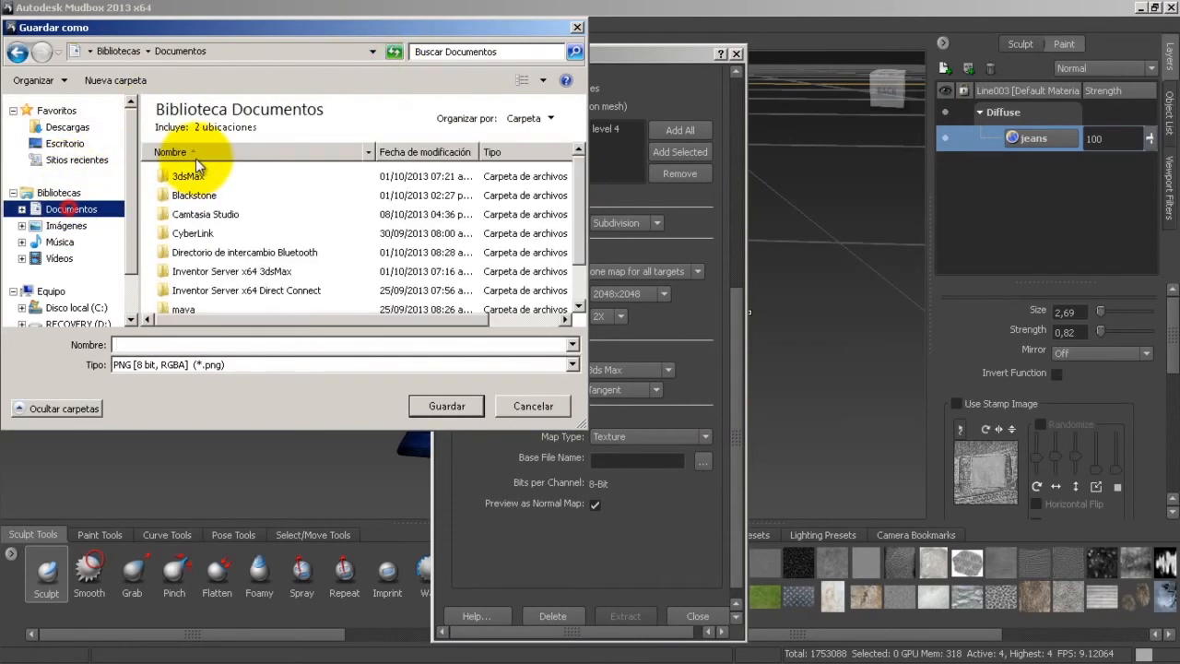
double_click(195, 196)
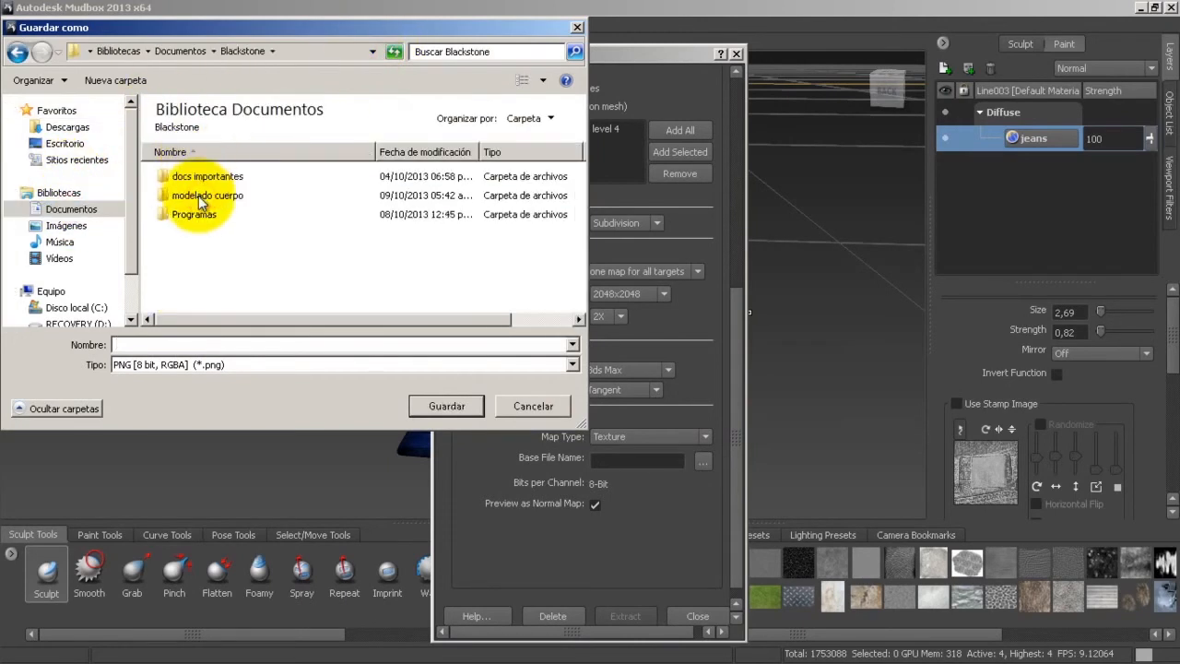
double_click(200, 197)
double_click(180, 177)
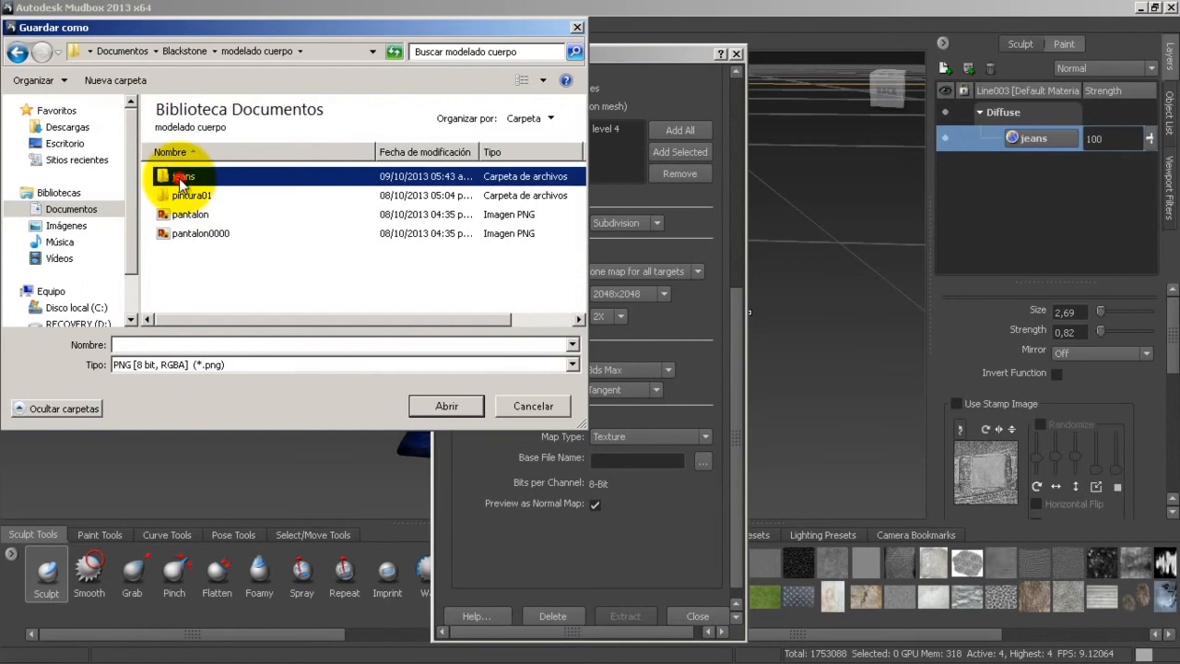
Step: Name the output normales in TIFF [8 bit, RGBA] format and extract the normal map
click(246, 367)
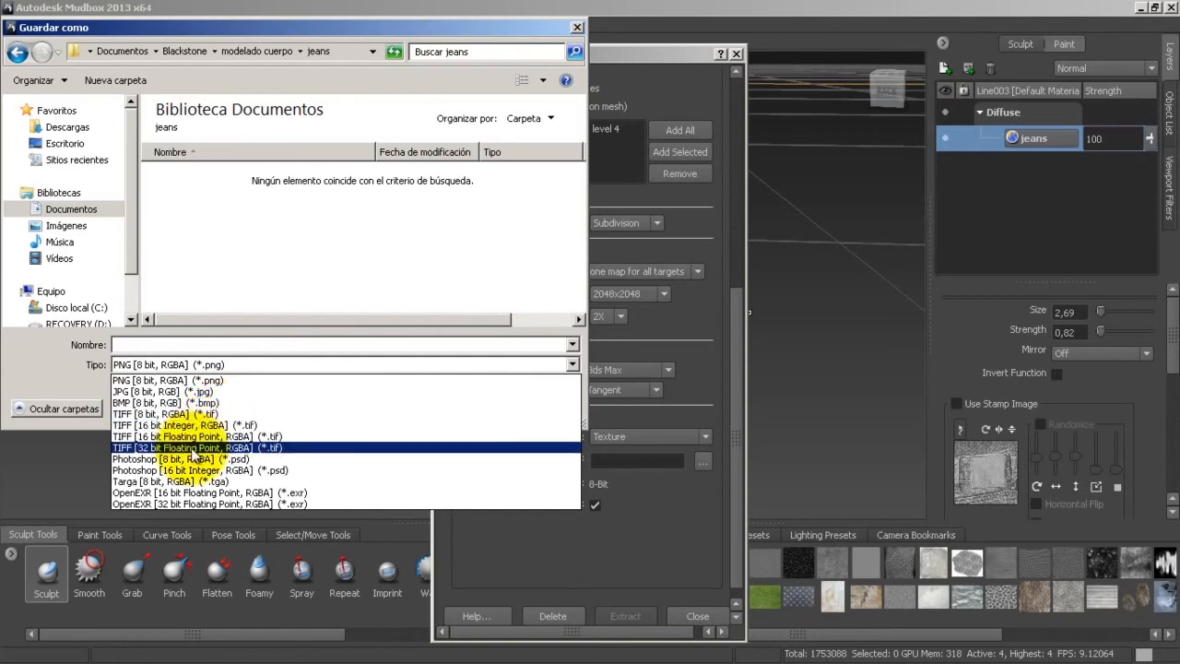
click(181, 415)
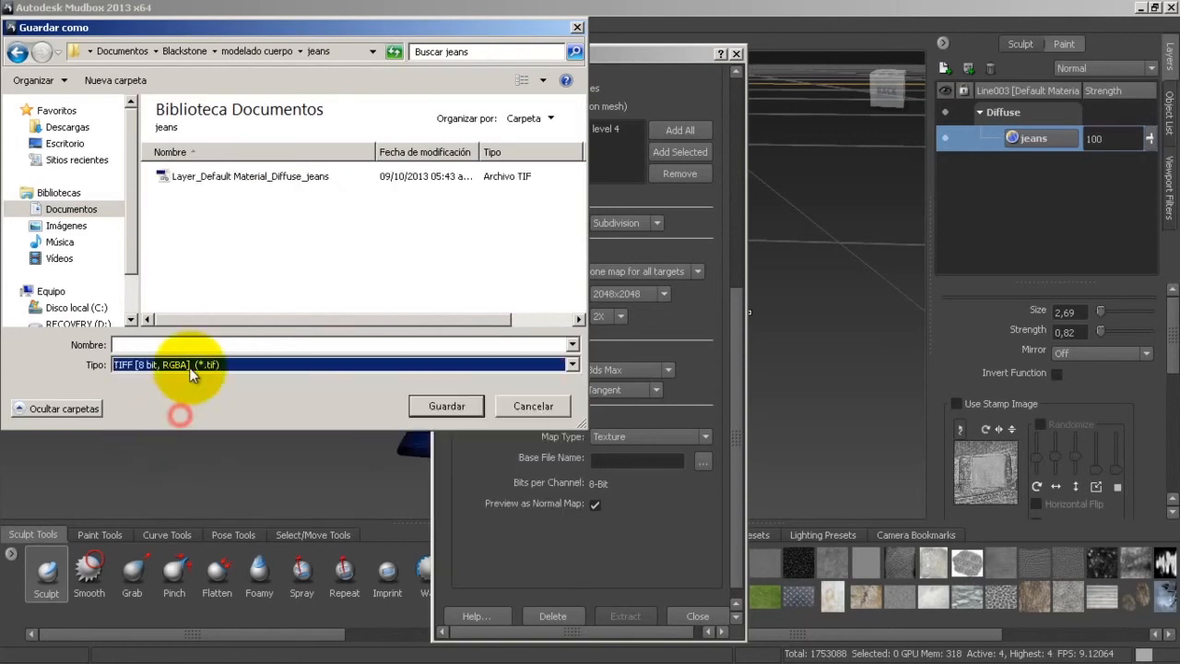
click(180, 343)
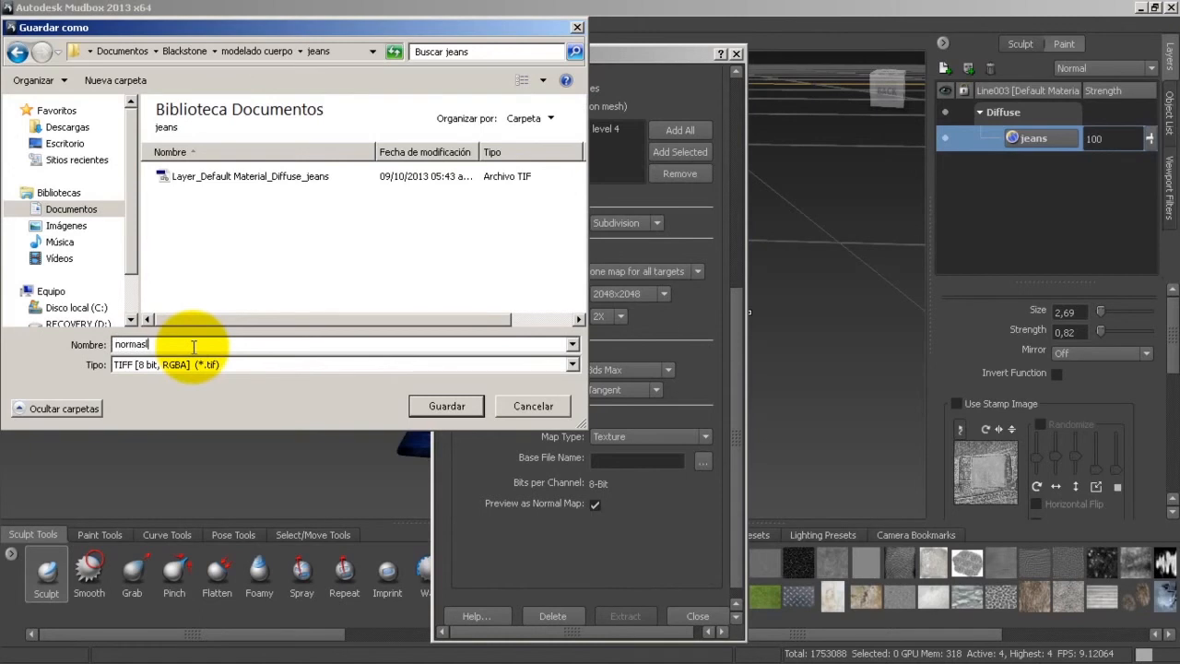
text(normales)
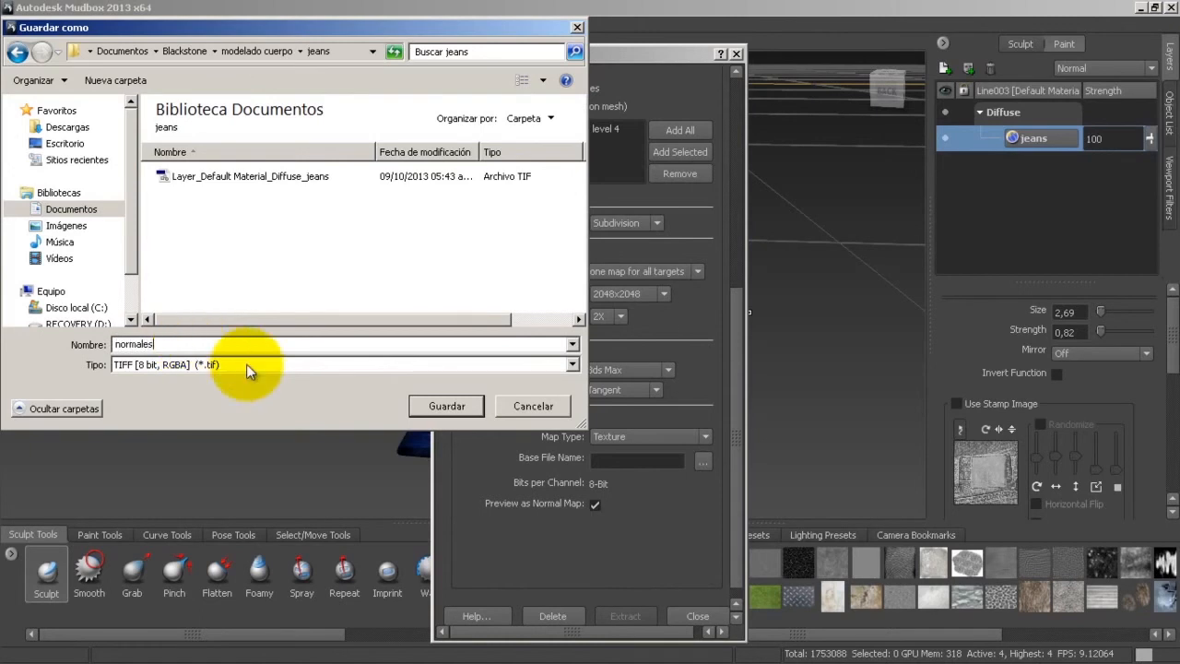
click(445, 406)
click(634, 616)
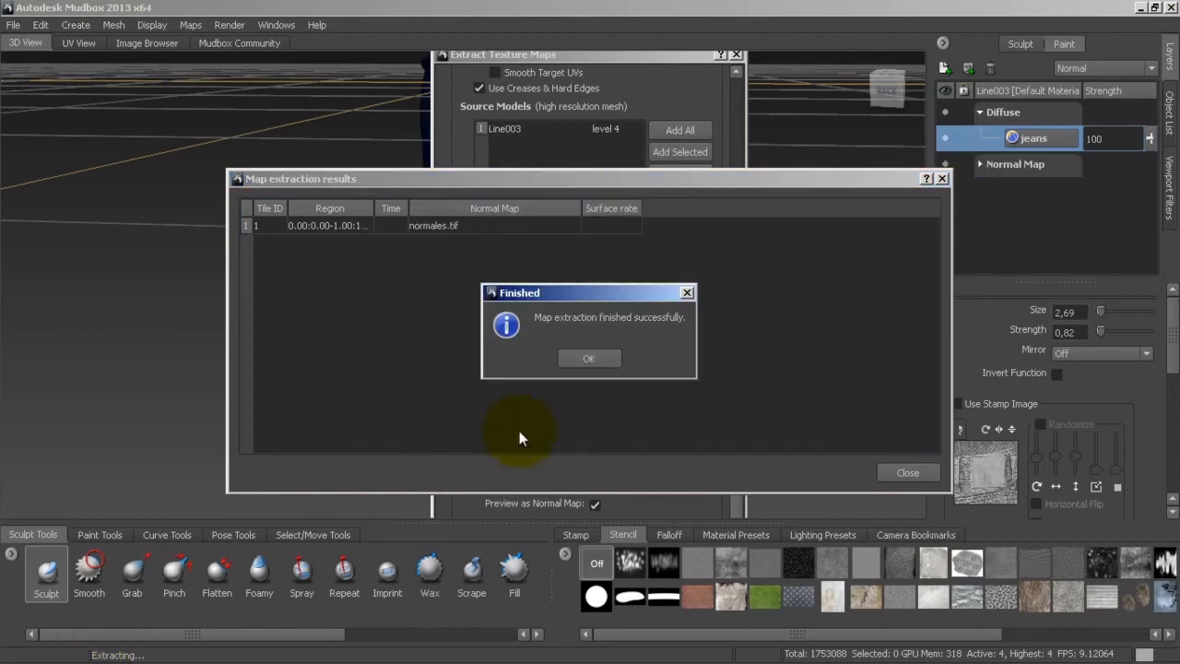
click(582, 363)
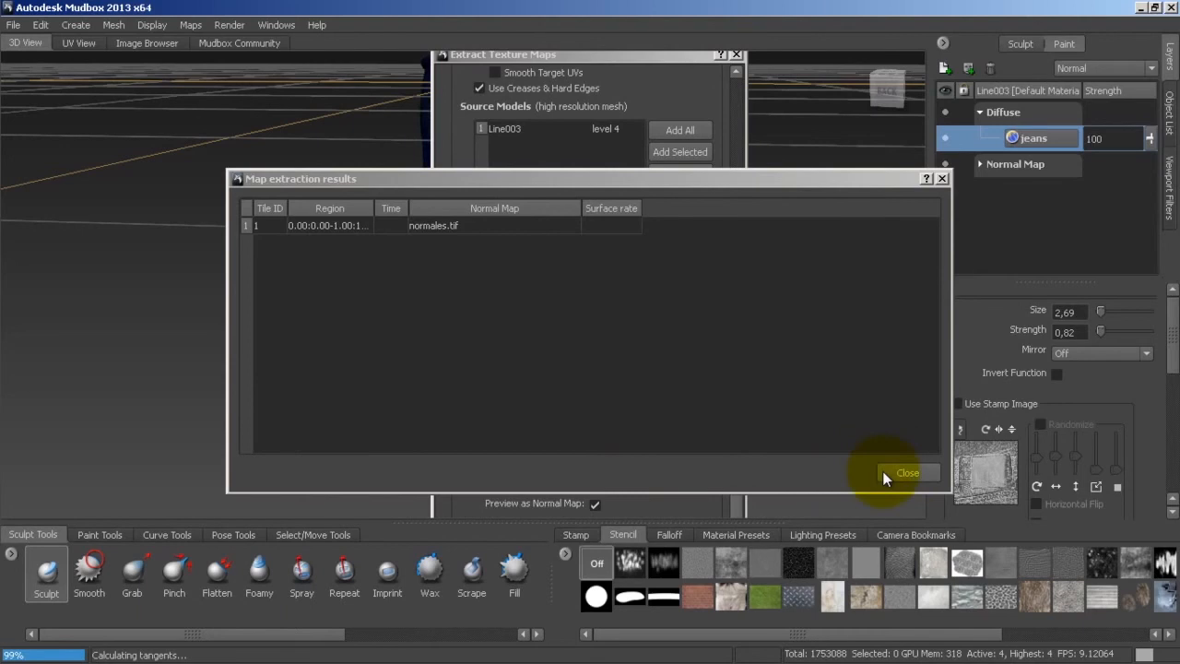
Step: Open the normales TIFF from the jeans folder in Photoshop without colour management and zoom in to examine it
key(alt+Tab)
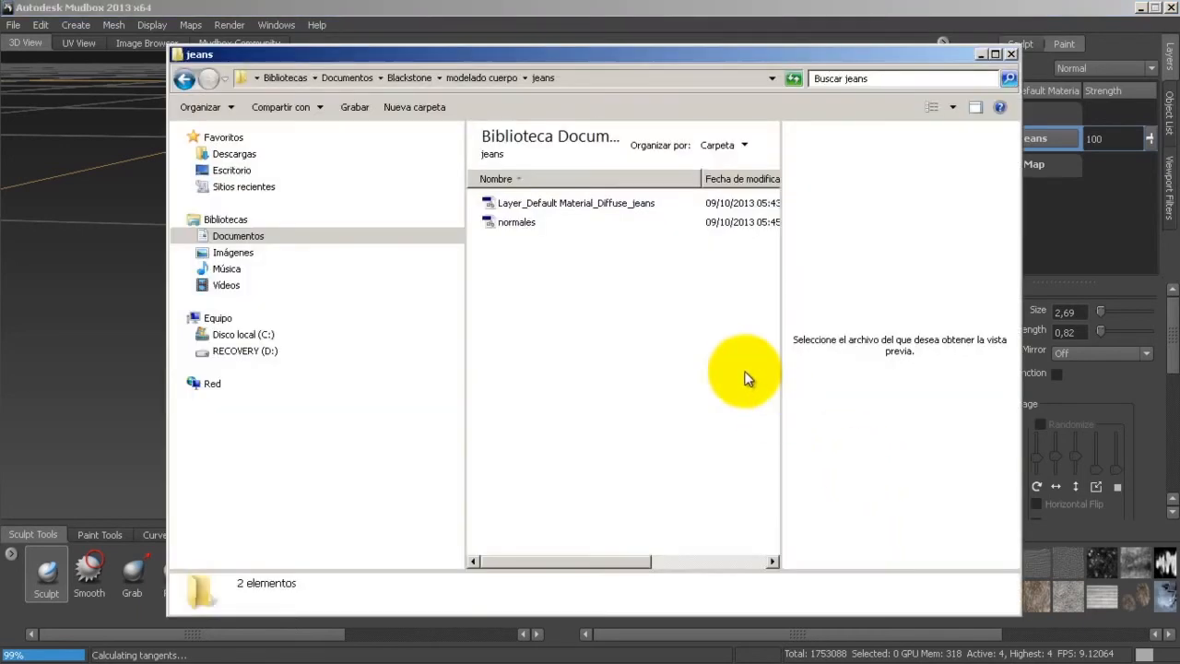
click(514, 223)
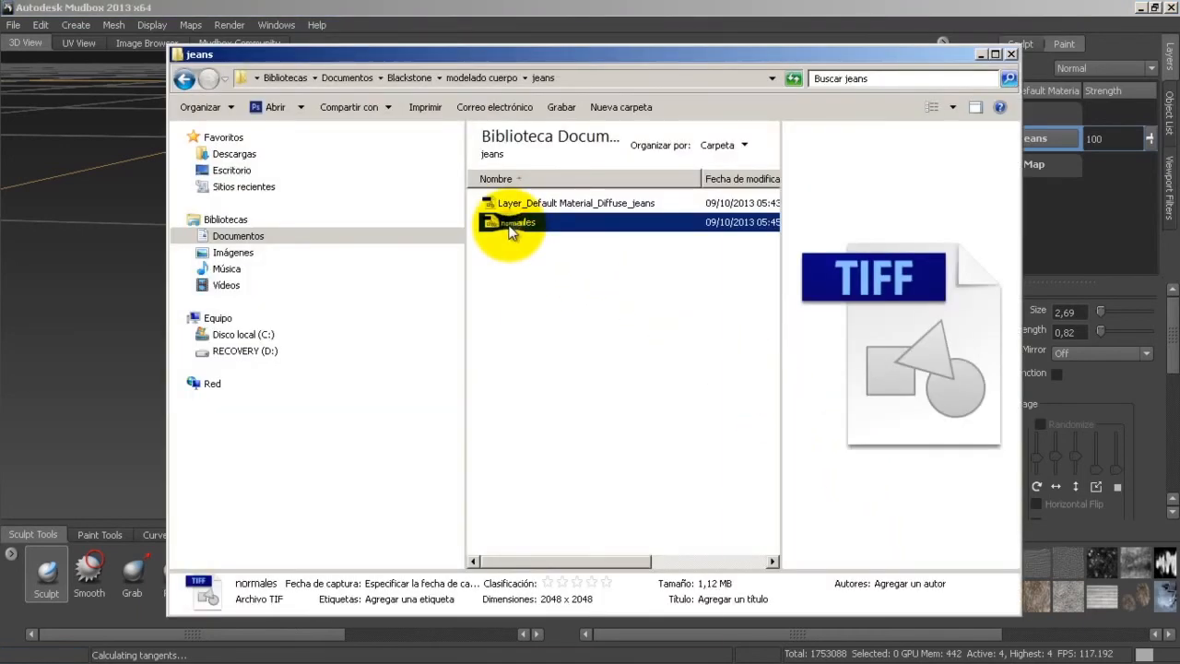
right_click(511, 226)
click(549, 263)
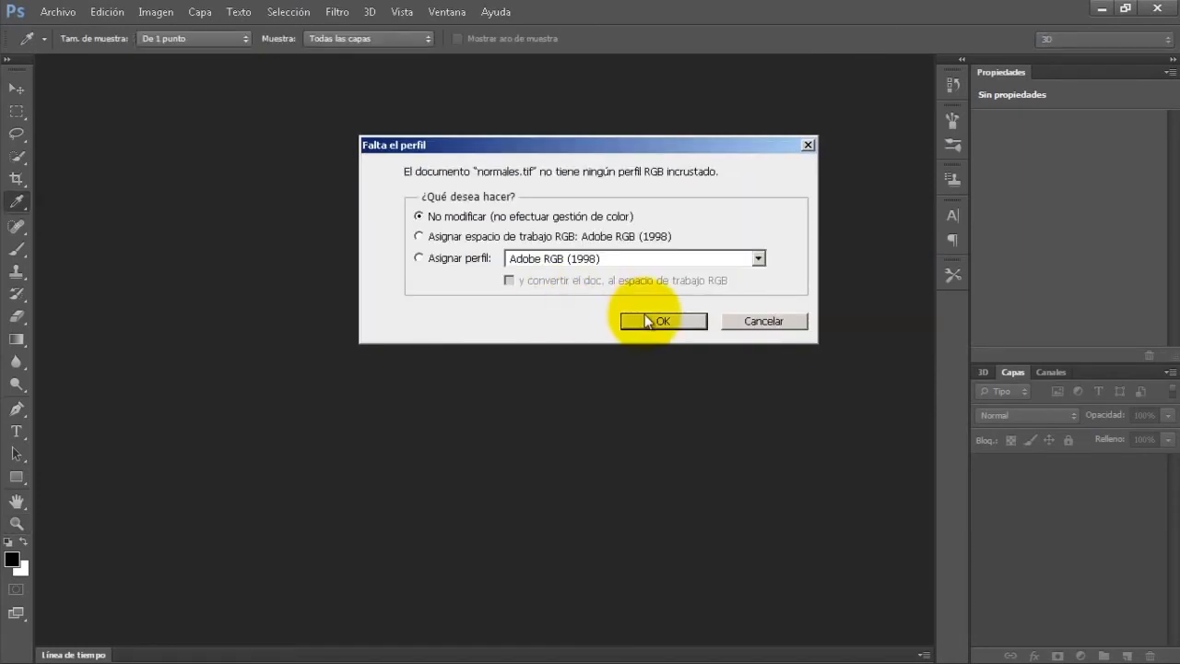
click(650, 319)
drag(451, 255, 451, 292)
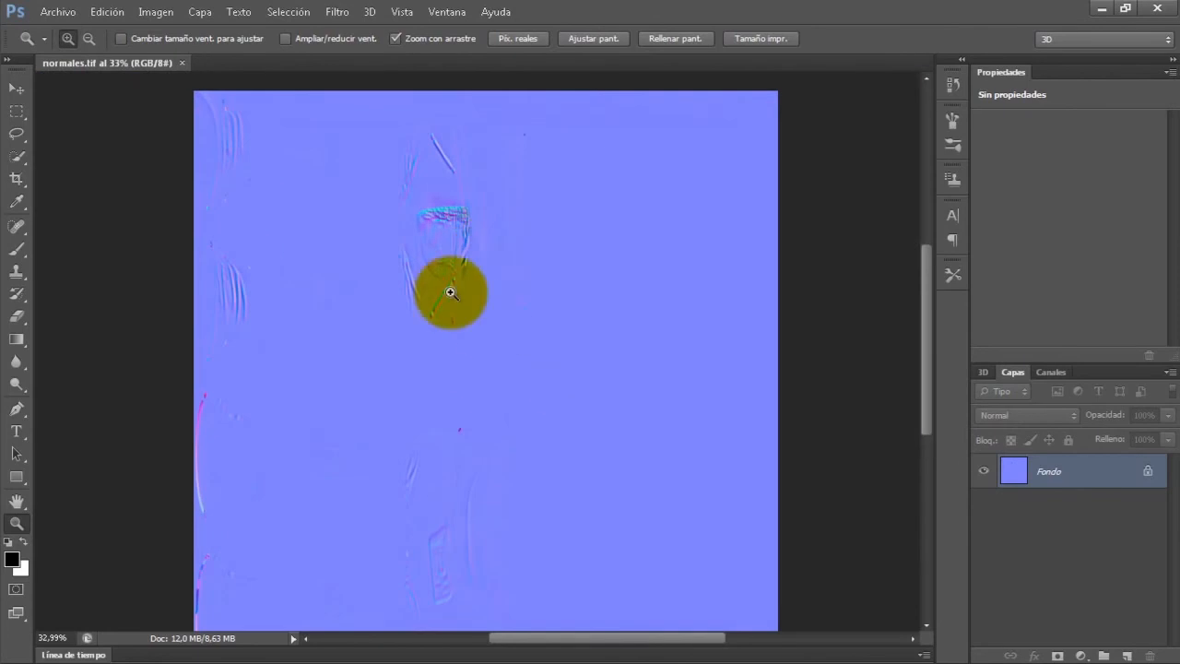
Step: Close the normal map image, switch back to Mudbox and hide the Normal Map channel on the trousers
click(183, 63)
key(alt+Tab)
key(alt+Tab)
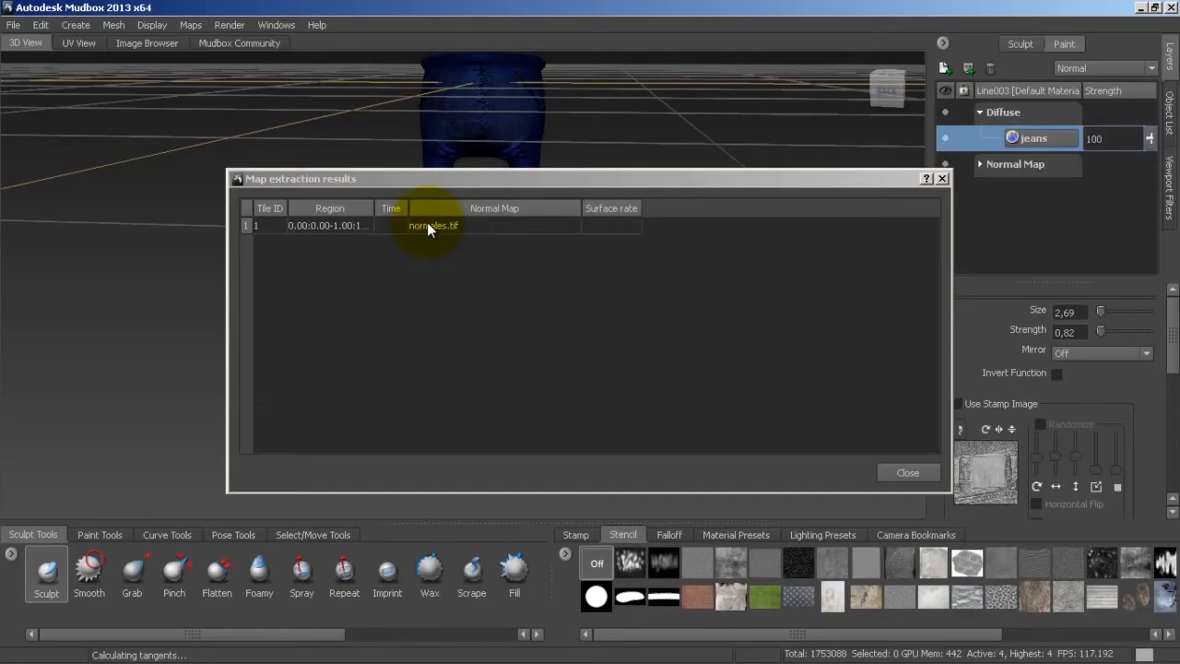
drag(553, 178, 486, 260)
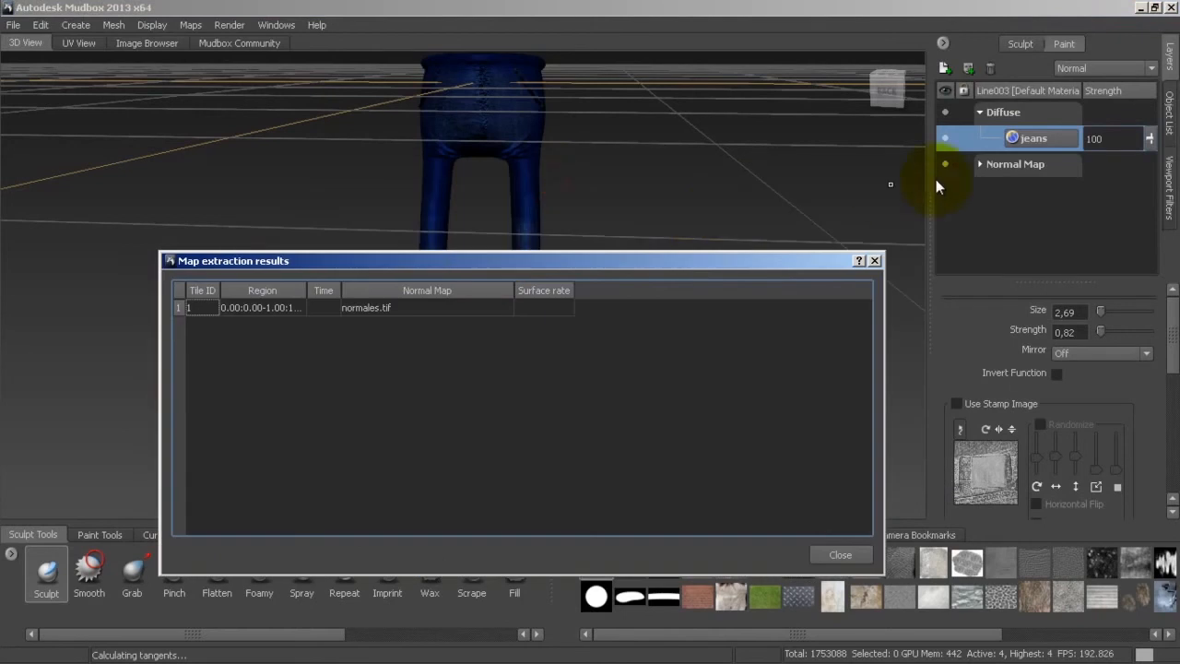
click(945, 165)
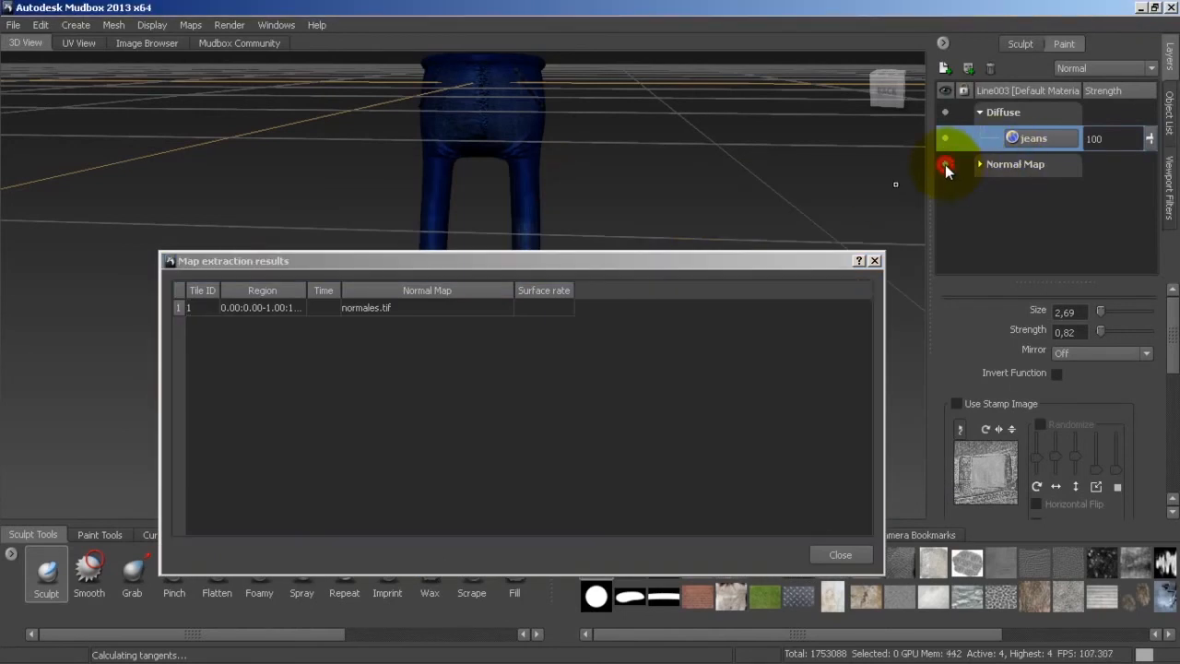
click(945, 164)
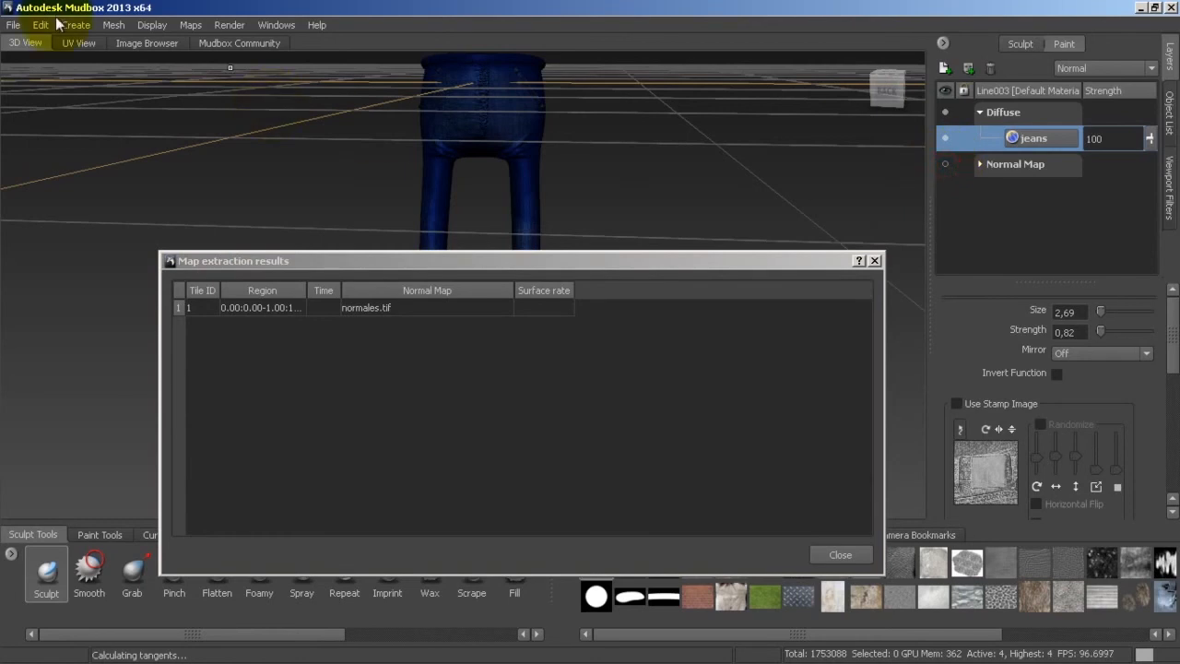
Step: Create a new texture map extraction operation that generates a Displacement Map
click(184, 24)
mouse_move(217, 40)
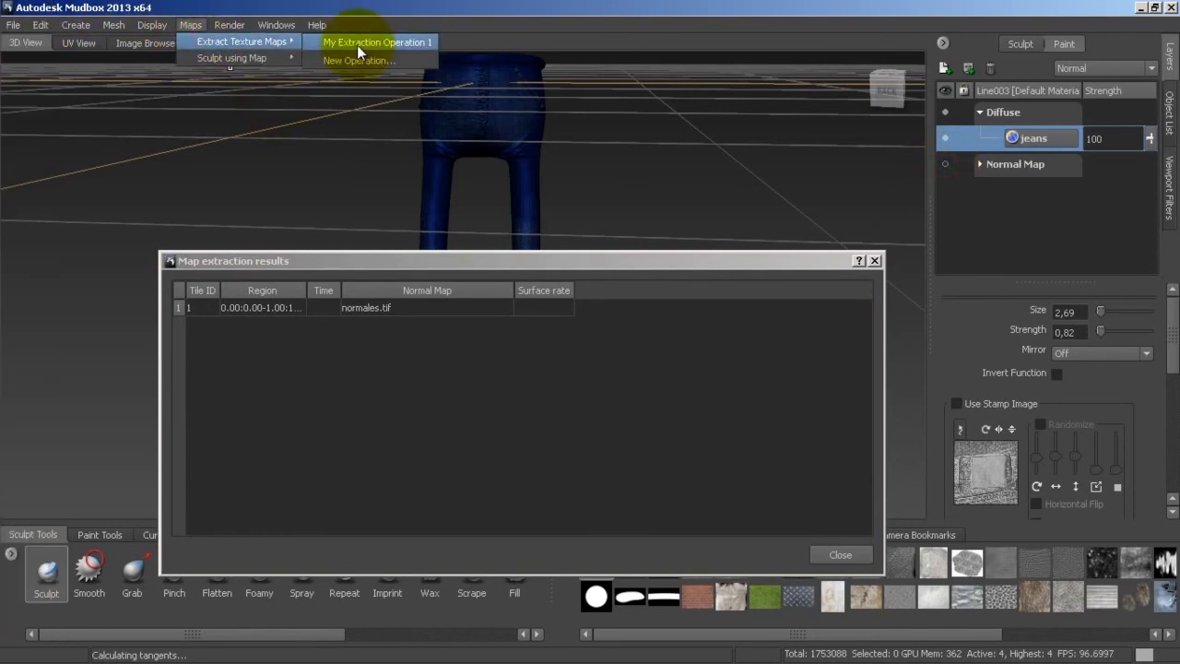
click(354, 61)
click(486, 296)
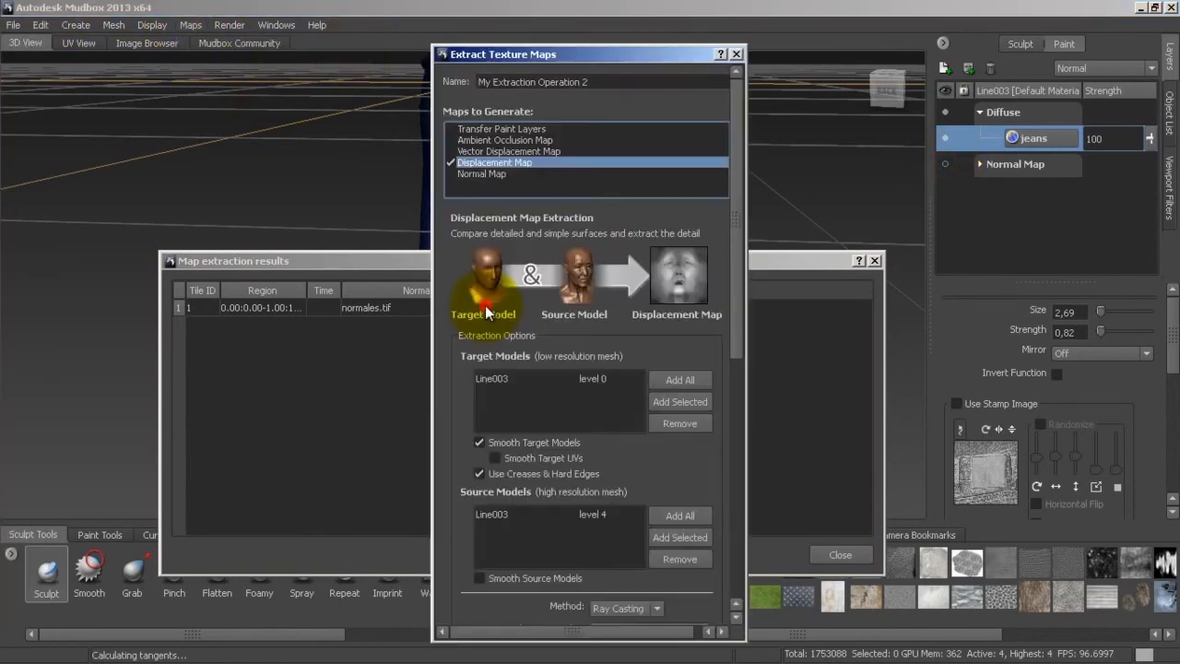
Step: Set the displacement map extraction to the Subdivision method, 2048x2048 image size and 2X antialiasing
scroll(736, 342, down, 4)
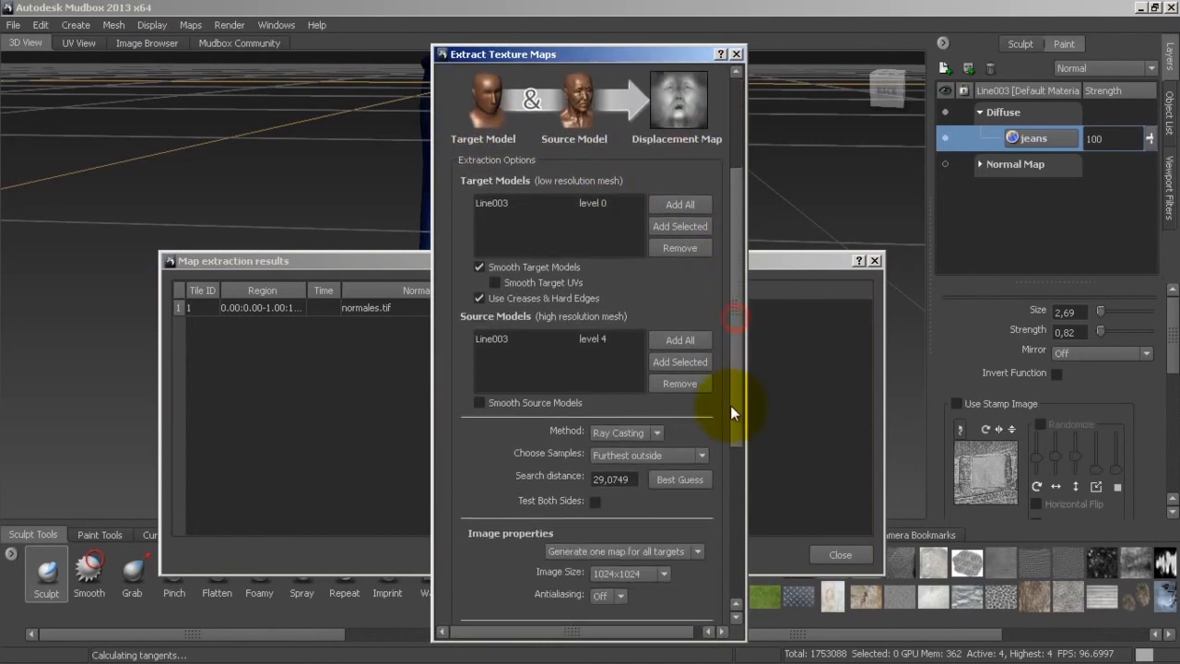
drag(731, 396, 740, 401)
click(632, 391)
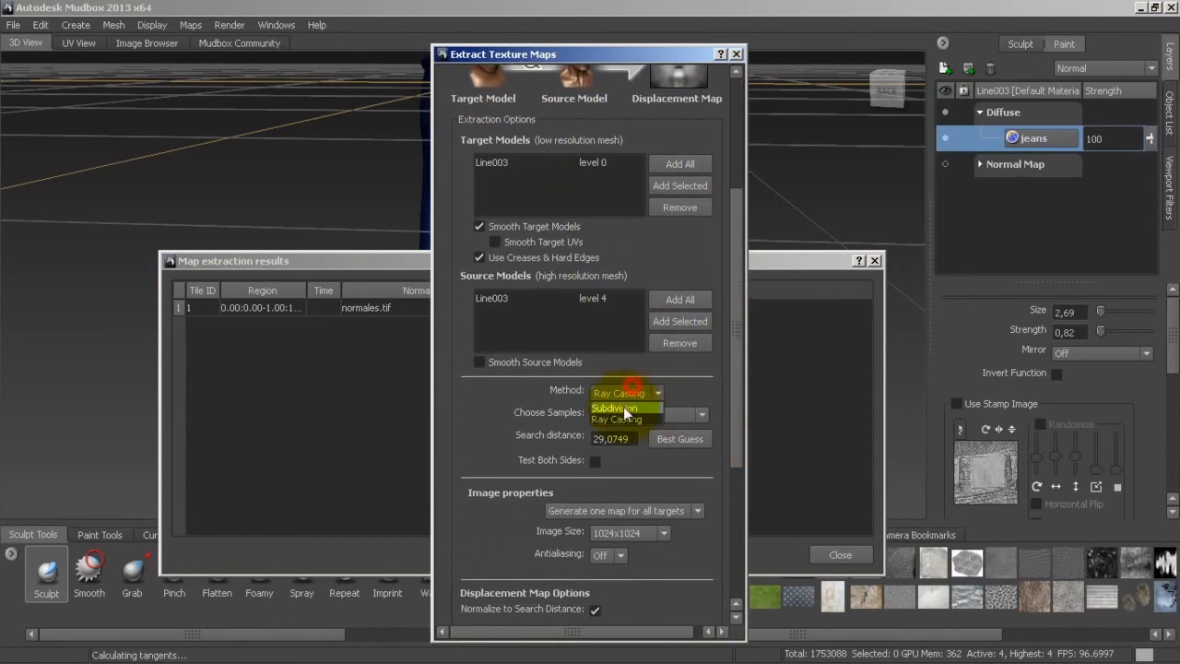
click(624, 406)
scroll(729, 348, down, 5)
click(656, 316)
click(617, 367)
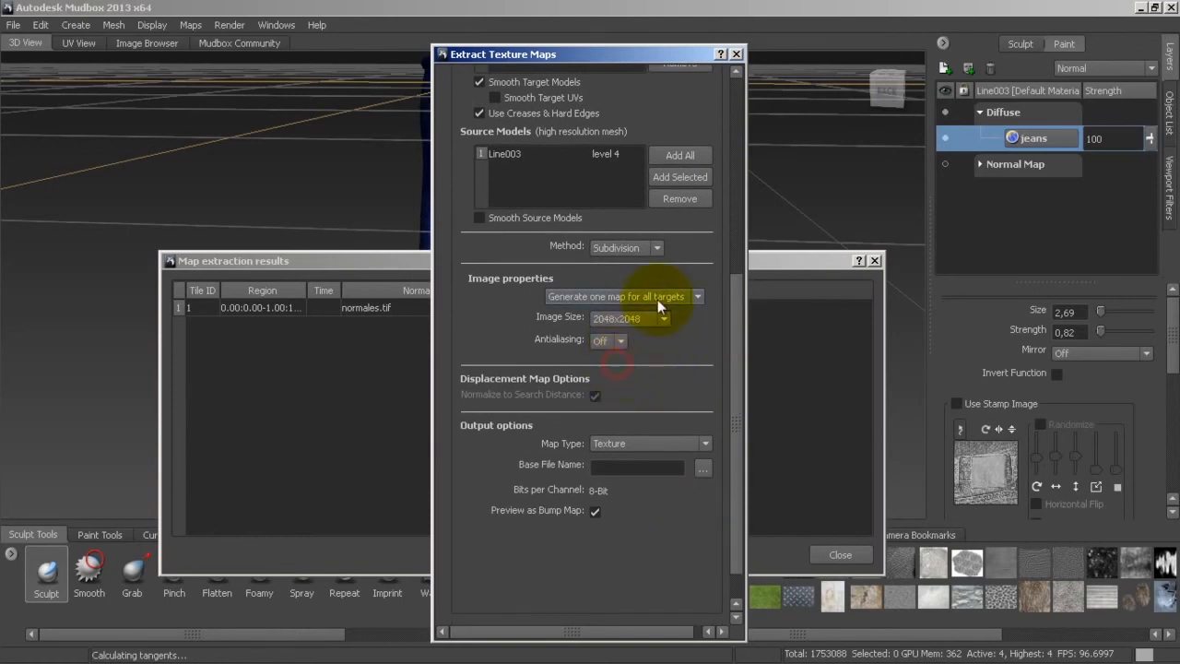
click(622, 343)
click(607, 363)
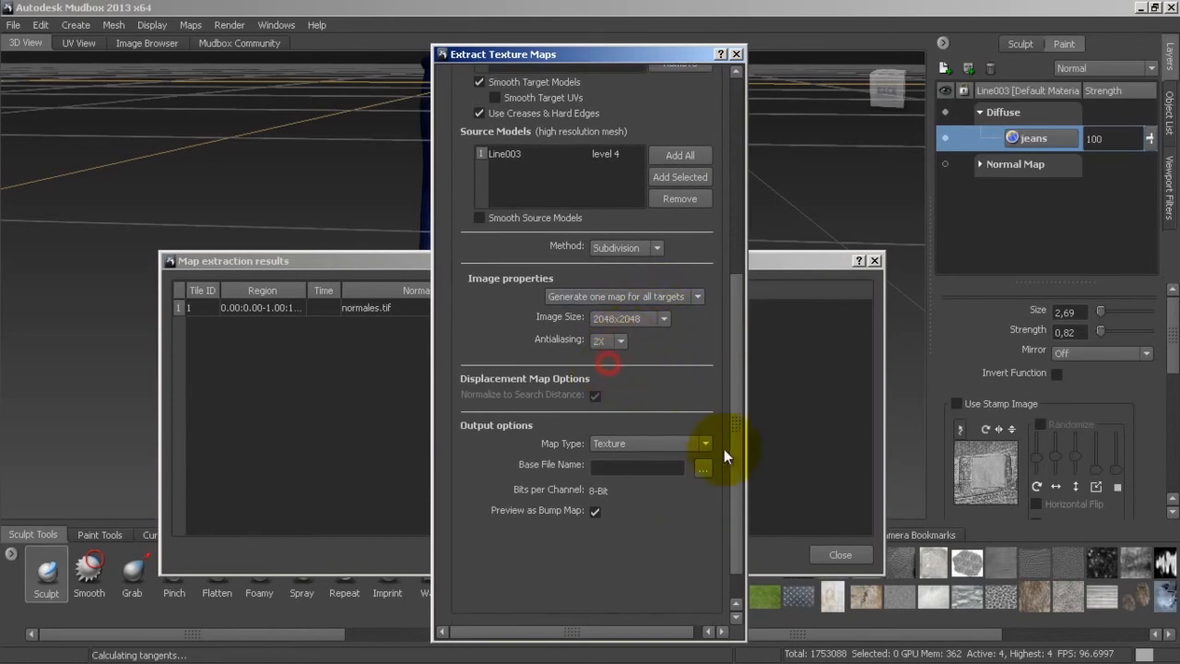
Step: Set the base file to desplazamiento as TIFF [8 bit, RGBA] in the jeans folder and extract the displacement map
click(702, 470)
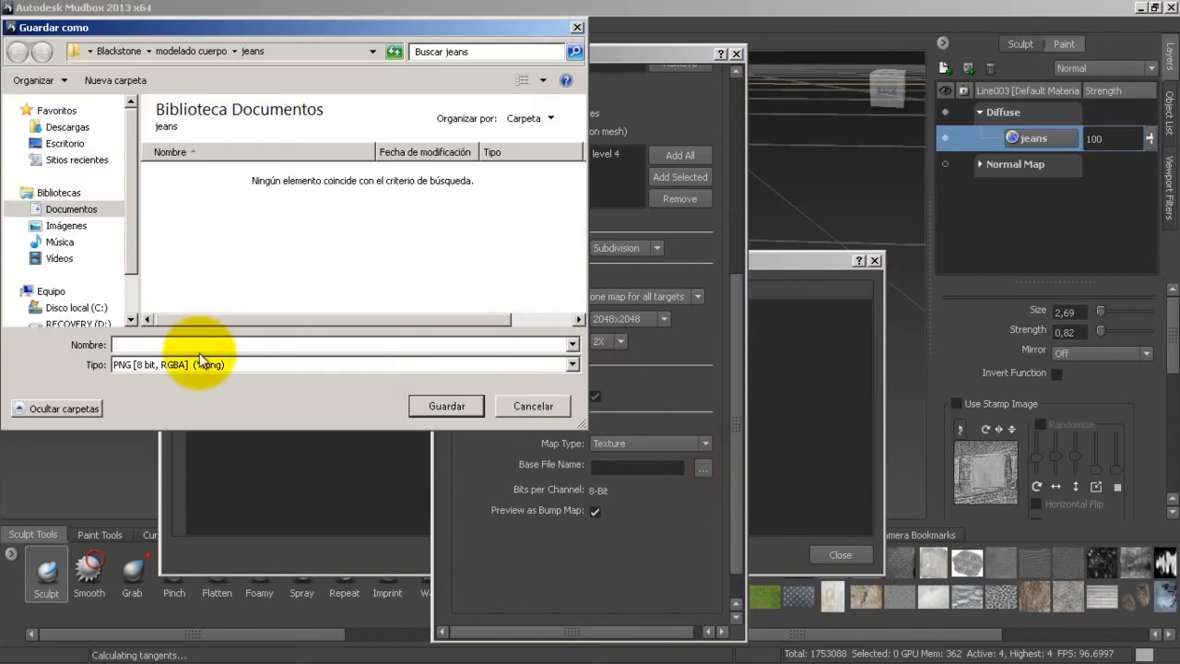
click(195, 365)
click(193, 413)
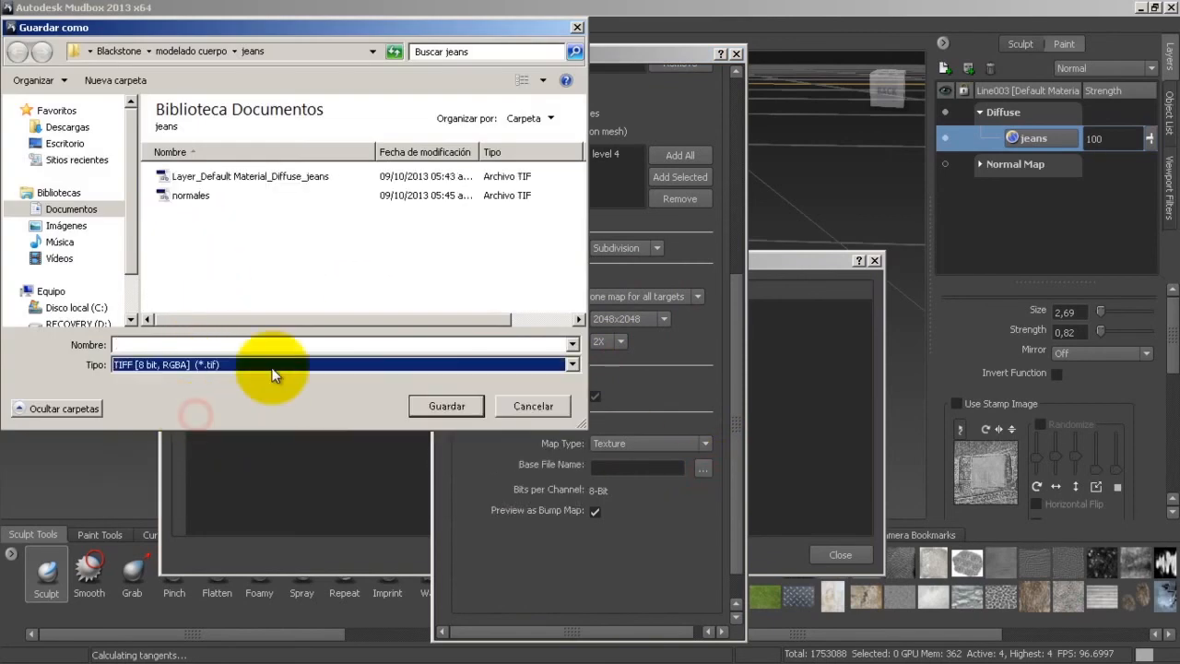
click(181, 345)
text(des)
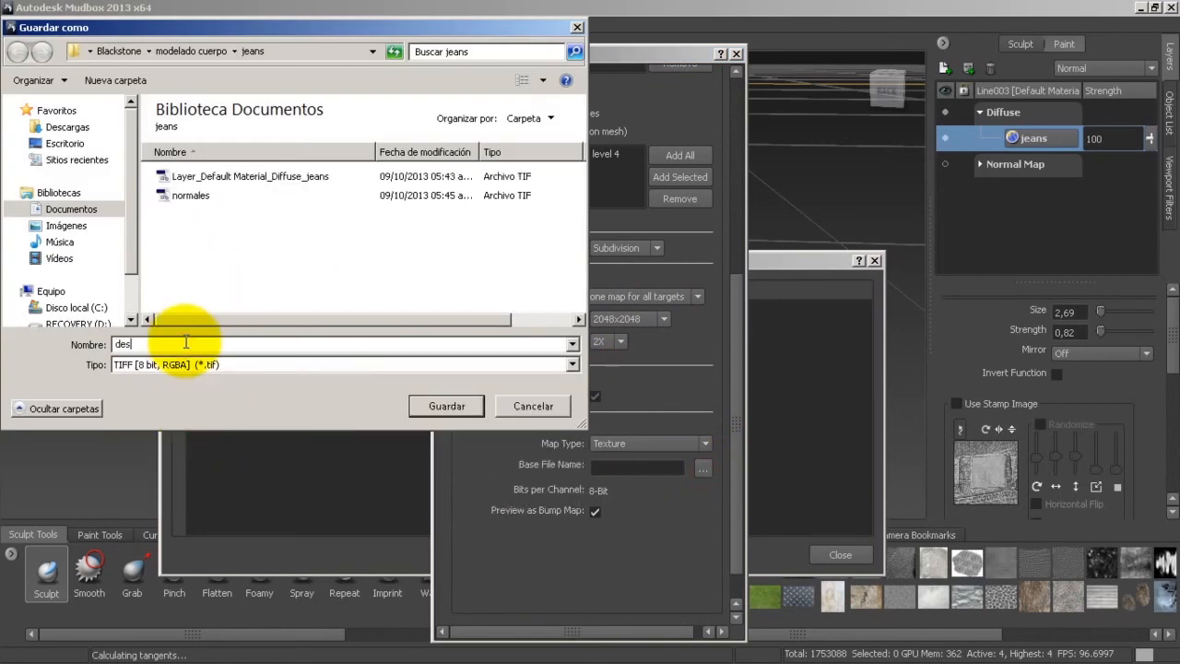
text(plazamiento)
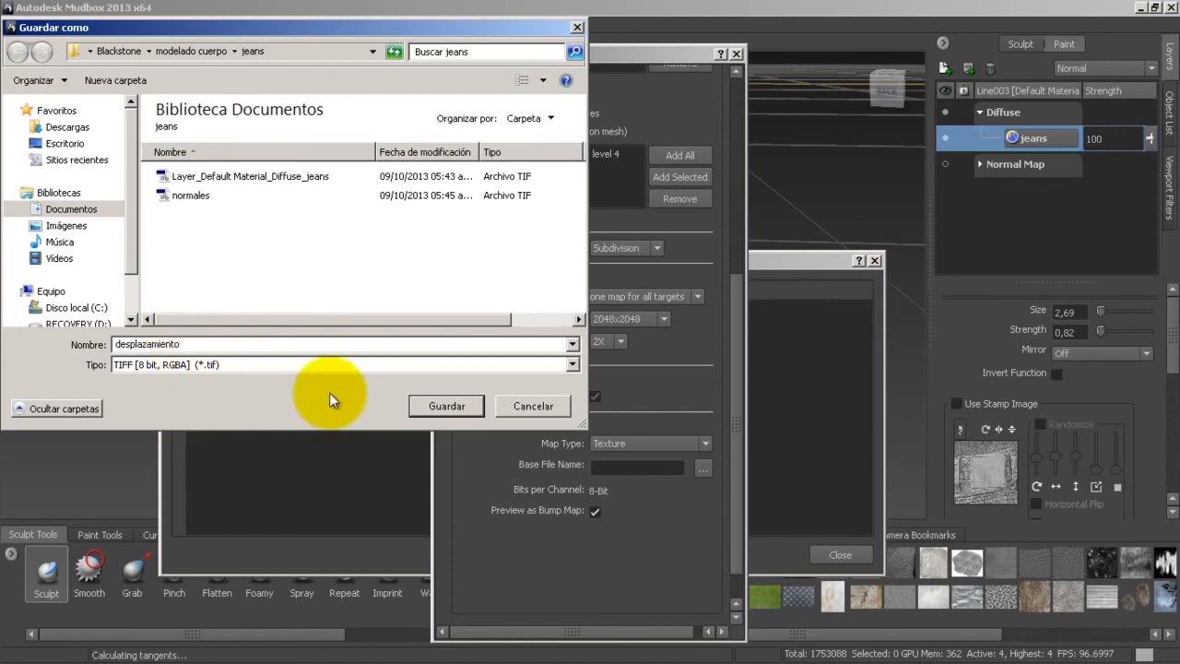
click(446, 405)
scroll(739, 523, down, 2)
click(614, 600)
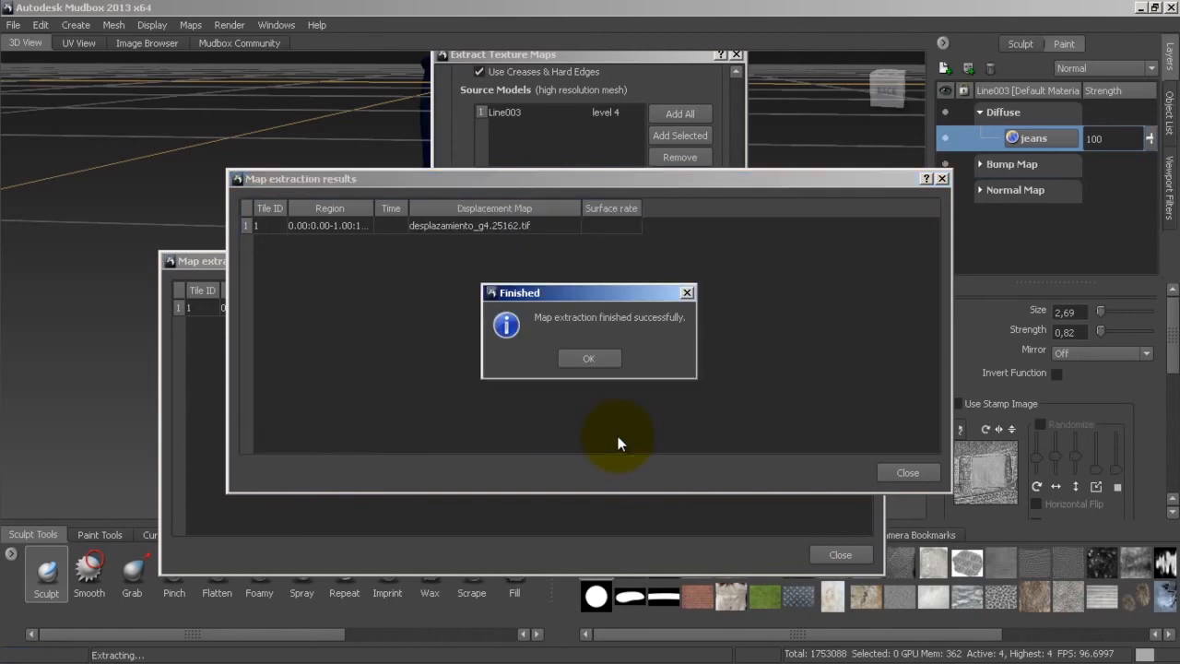
click(598, 366)
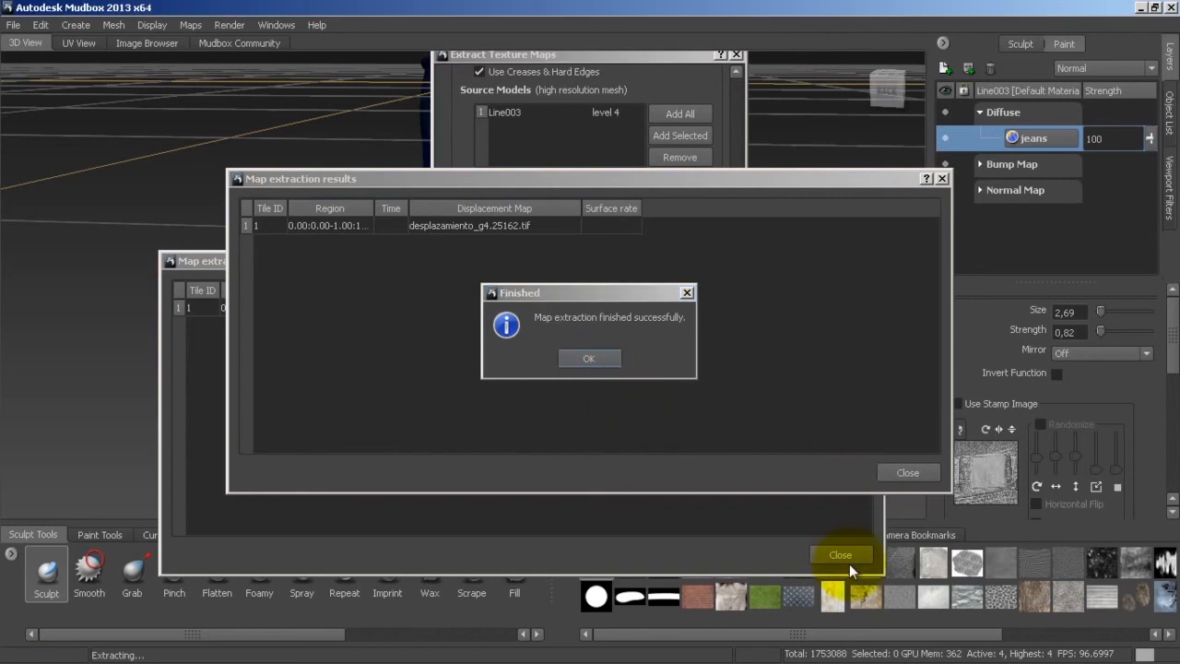
Step: Open the desplazamiento_g4.25162 TIFF in Photoshop without colour management and activate the Zoom tool to inspect it
key(alt+Tab)
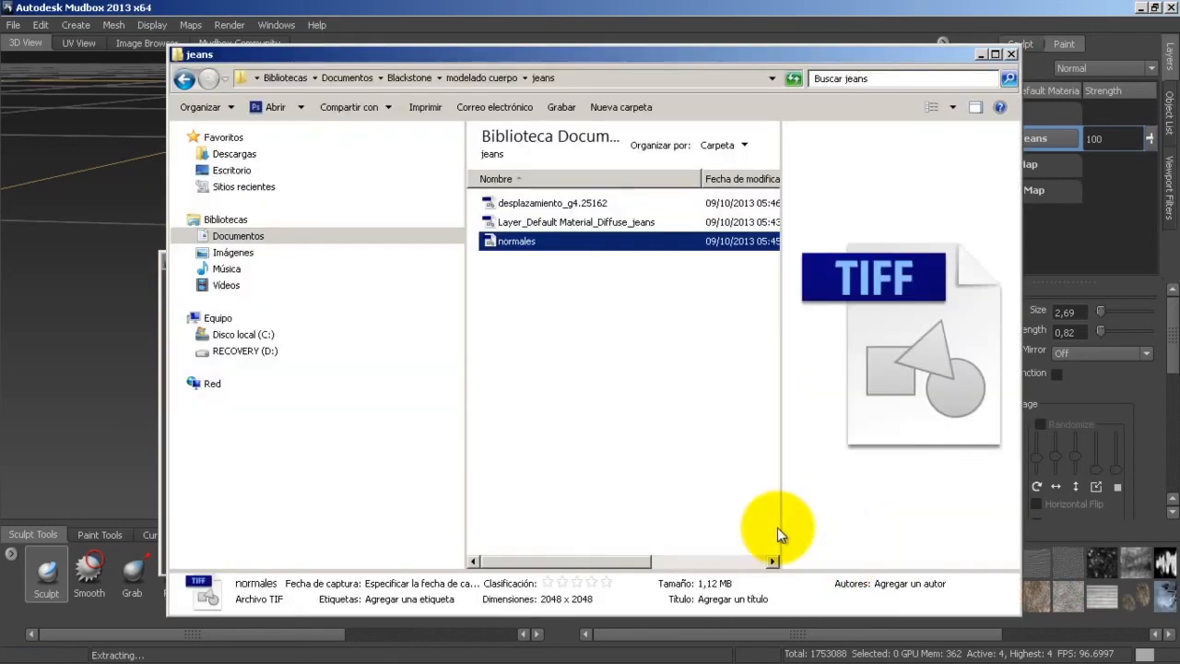
click(518, 205)
right_click(518, 209)
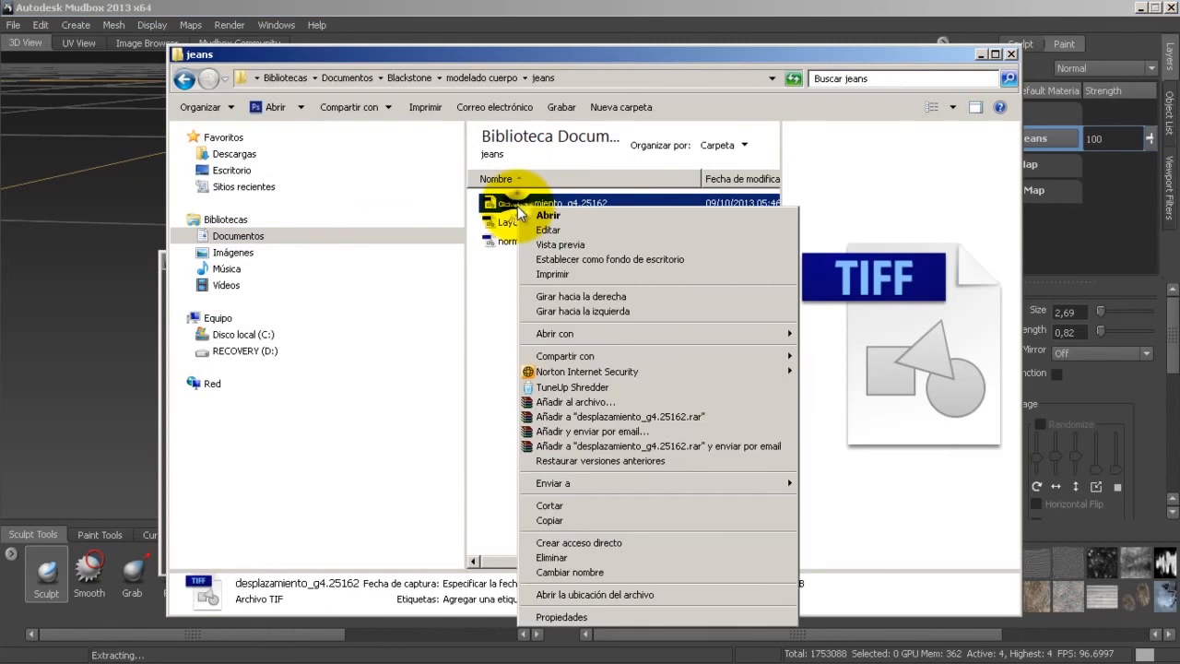
click(599, 247)
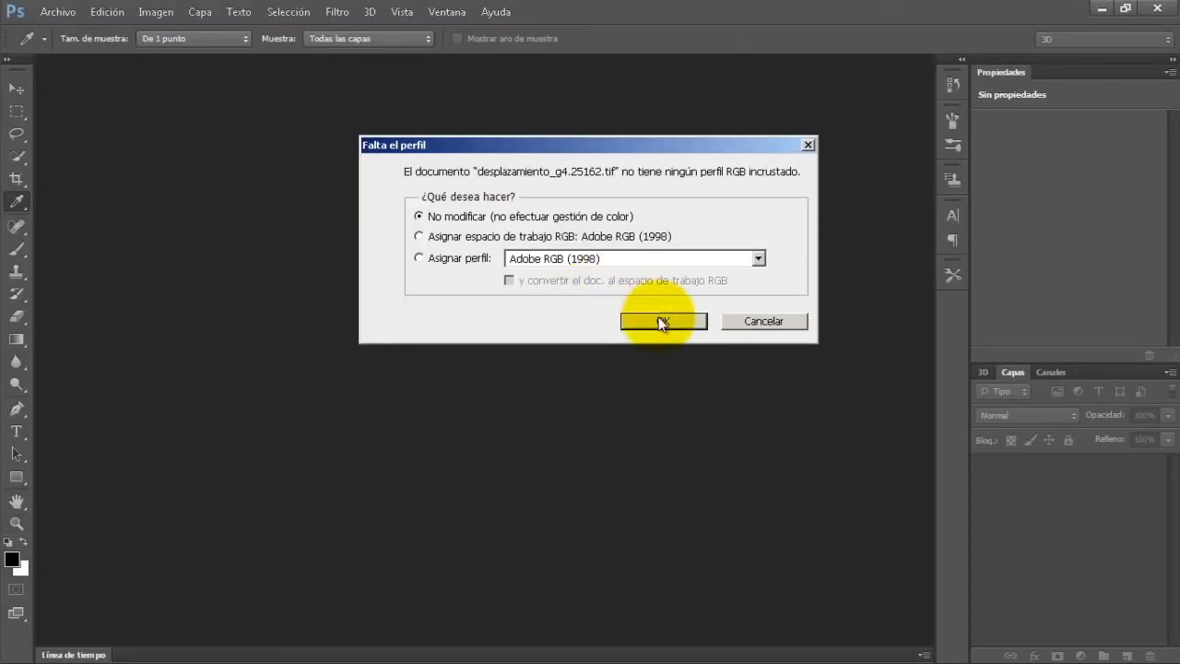
click(657, 319)
key(z)
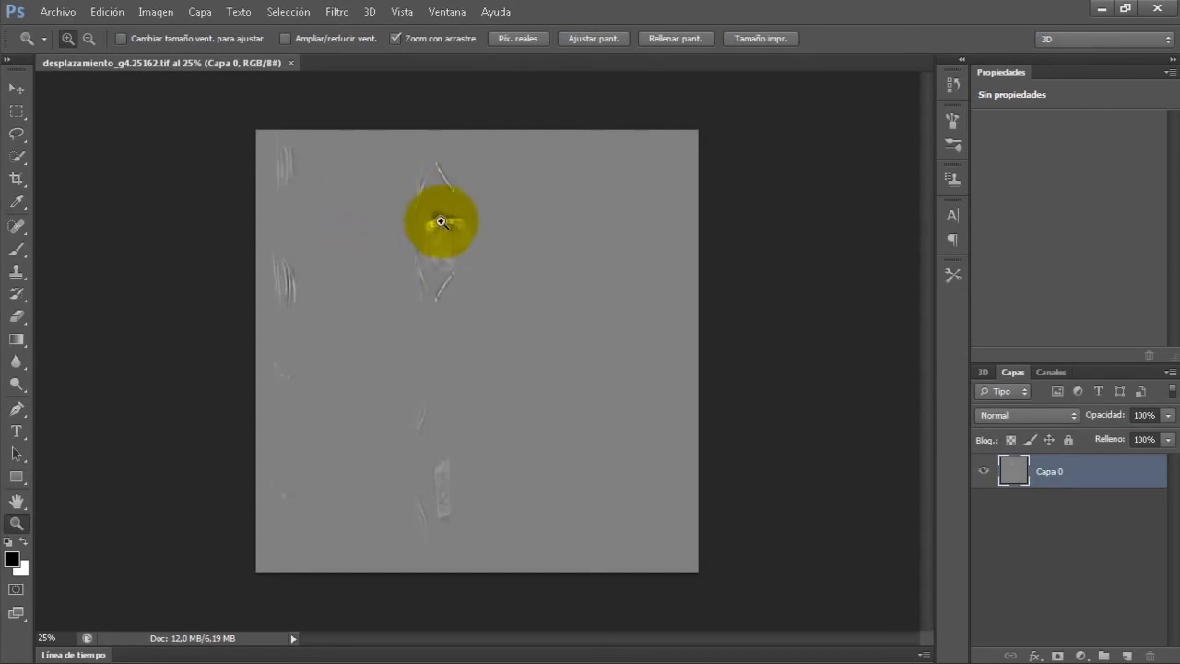